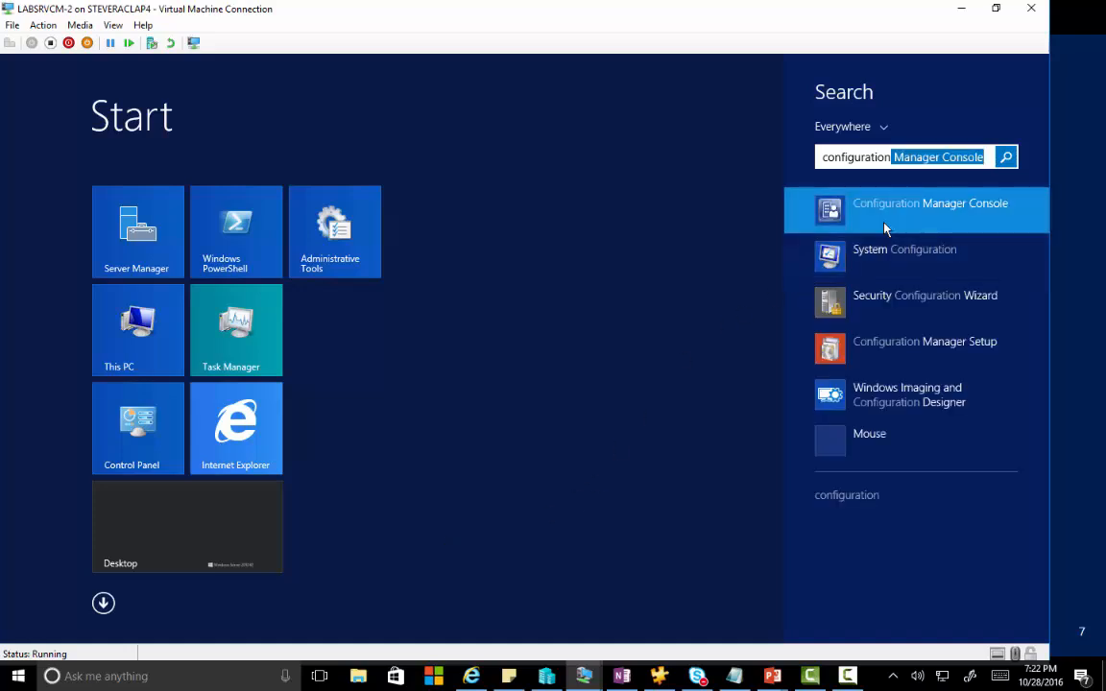
# Launch the Configuration Manager Console and let it connect to the DMO - Demo site.
pyautogui.click(885, 227)
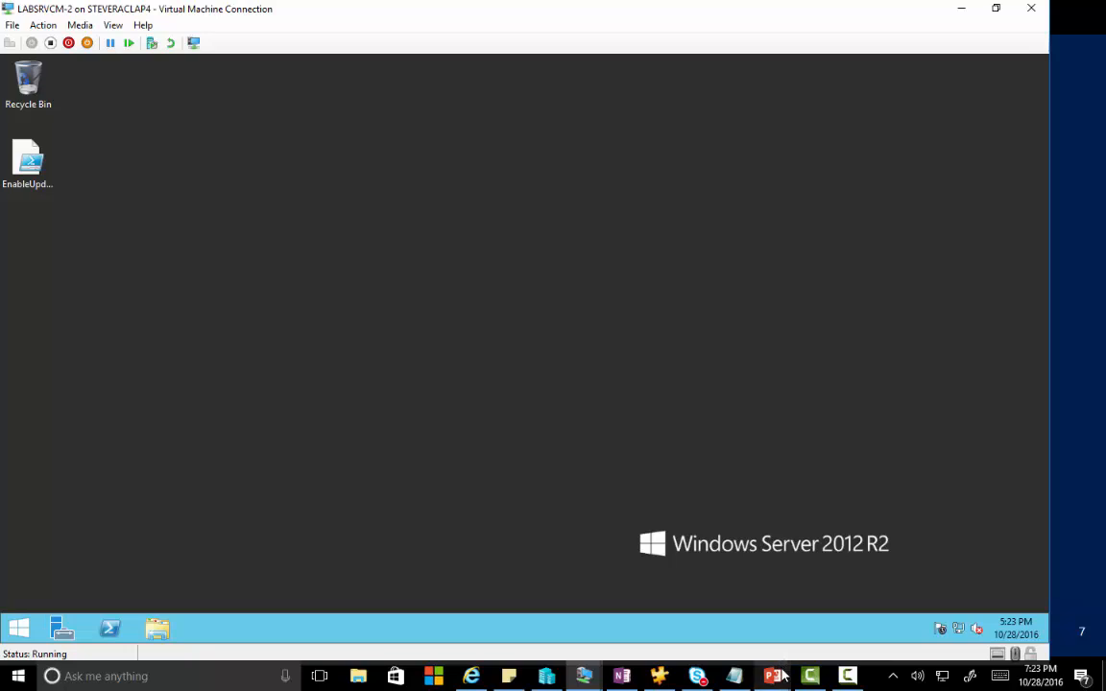
pyautogui.moveTo(782, 676)
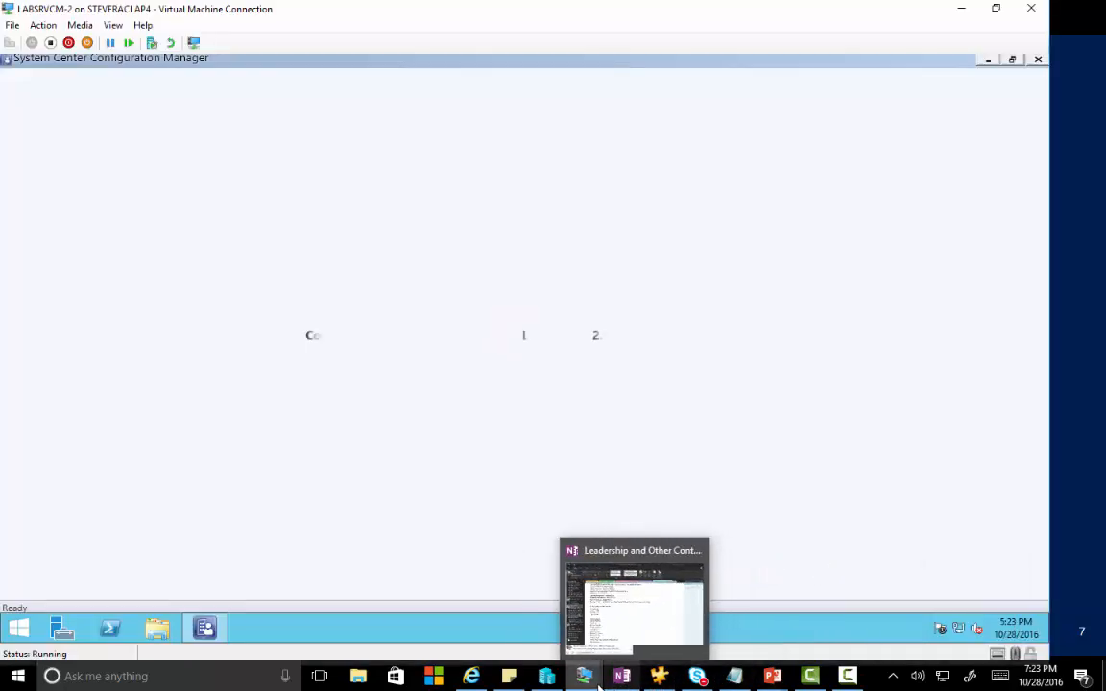
pyautogui.moveTo(588, 682)
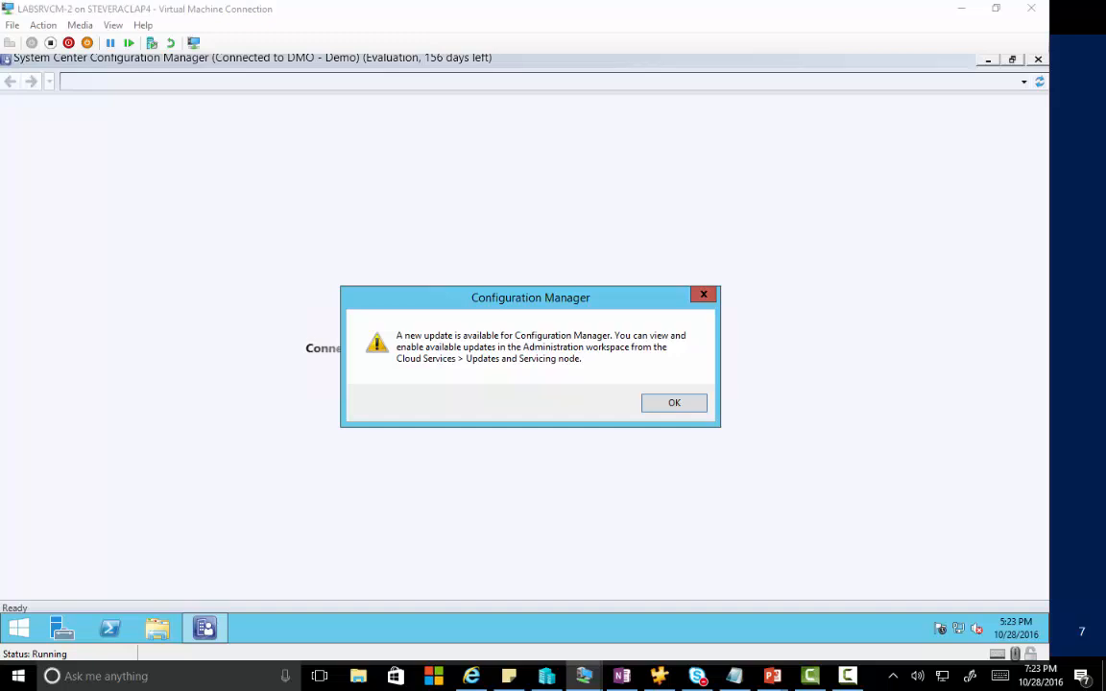
# Dismiss the new-update notice and go to Administration > Site Configuration > Sites.
pyautogui.moveTo(1105, 312); pyautogui.dragTo(1105, 246)
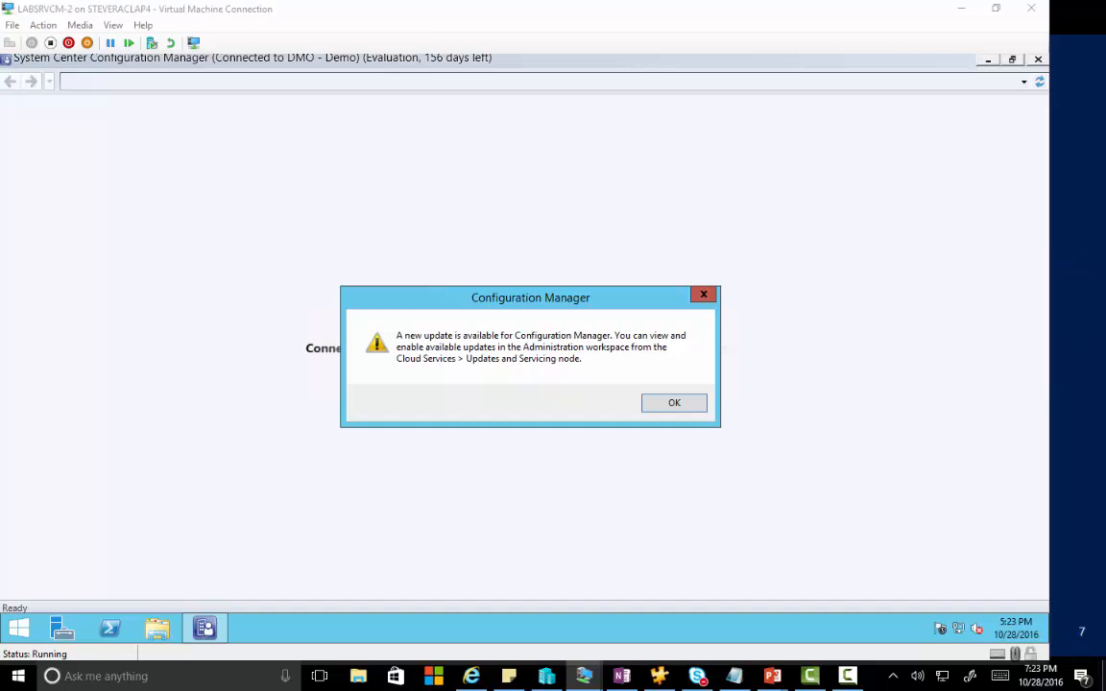
pyautogui.click(697, 408)
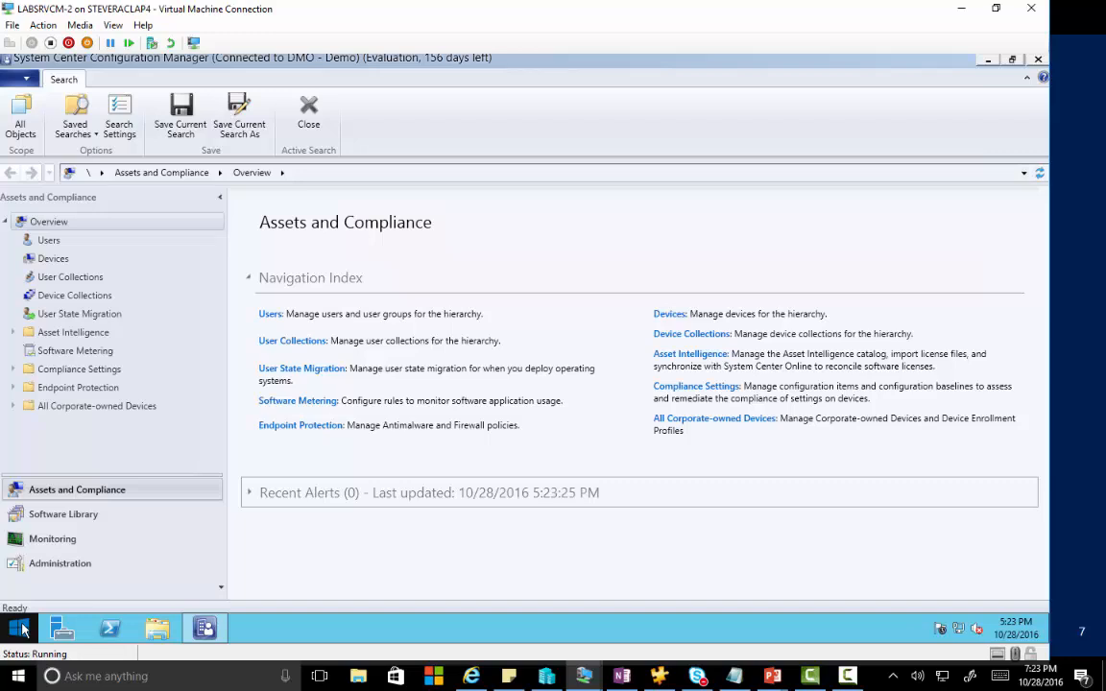
pyautogui.click(19, 567)
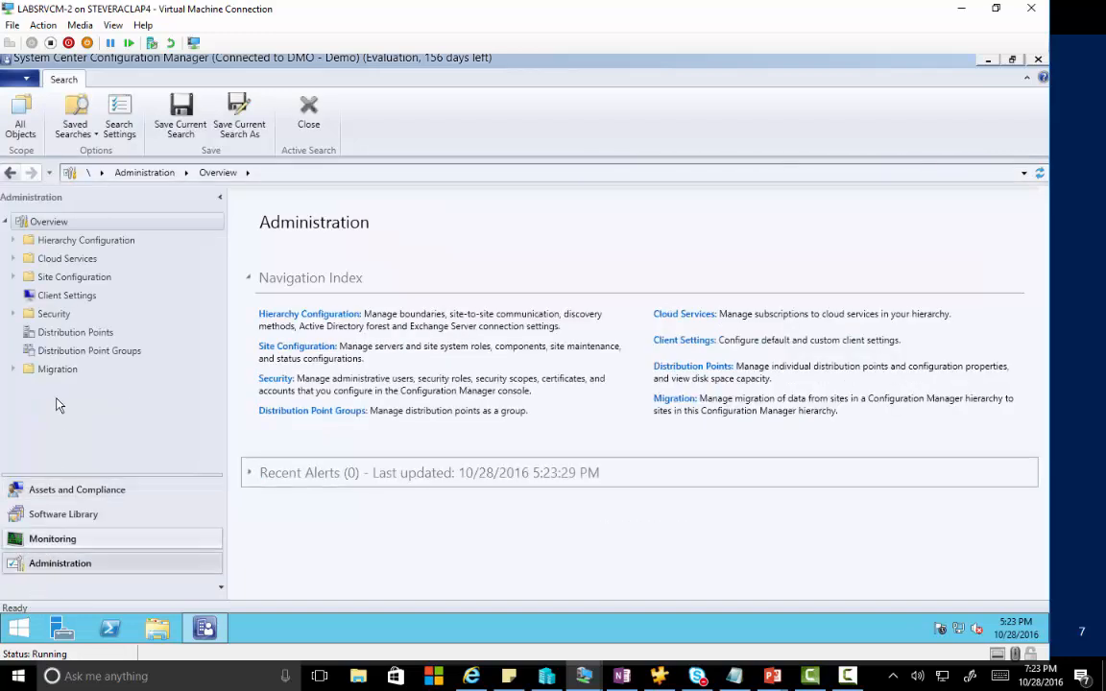
pyautogui.click(12, 276)
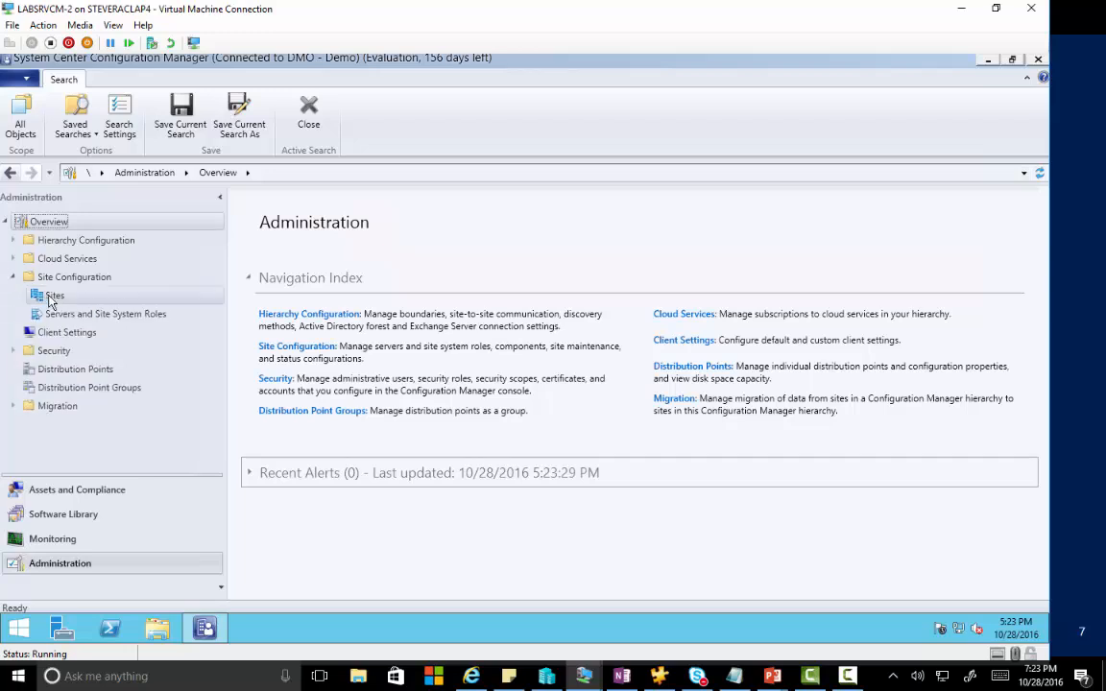
pyautogui.click(51, 300)
# Review the DMO - Demo site properties, then cancel without changes.
pyautogui.click(313, 259)
pyautogui.rightClick(316, 261)
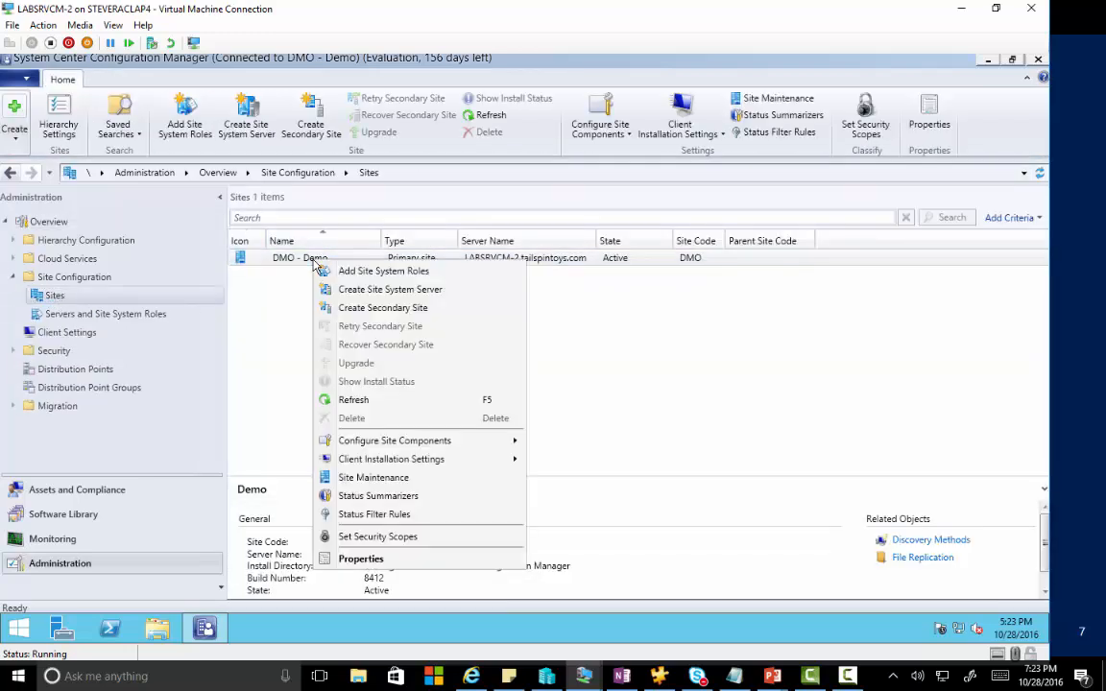
pyautogui.click(375, 561)
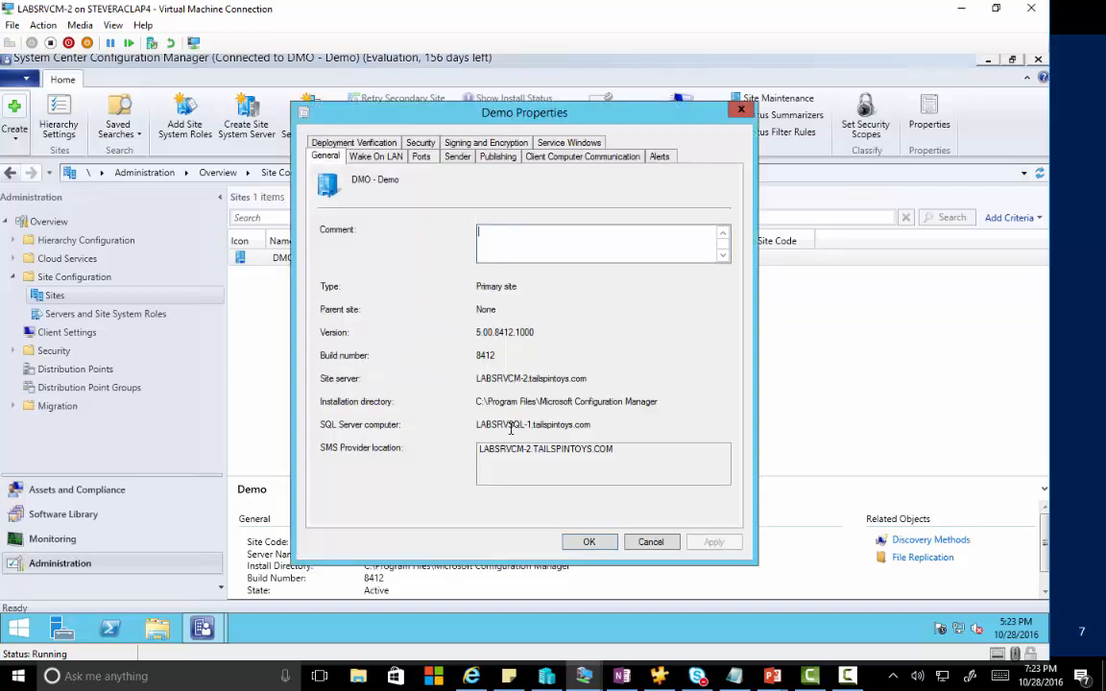
pyautogui.click(650, 542)
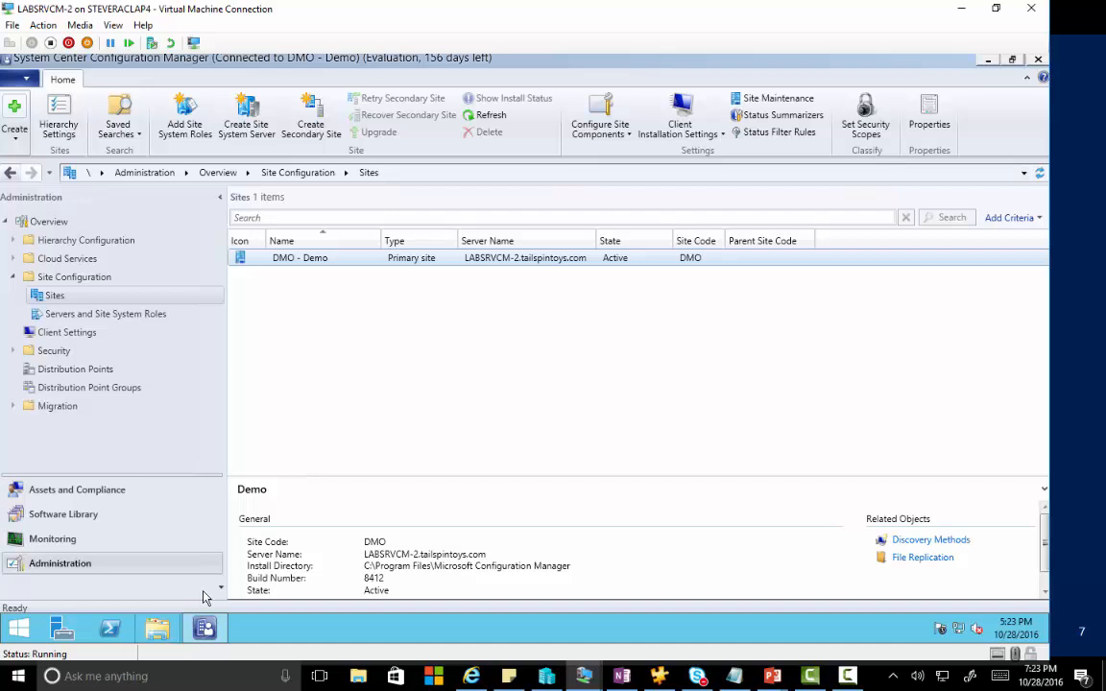
# Launch Registry Editor from the Run prompt.
pyautogui.rightClick(19, 629)
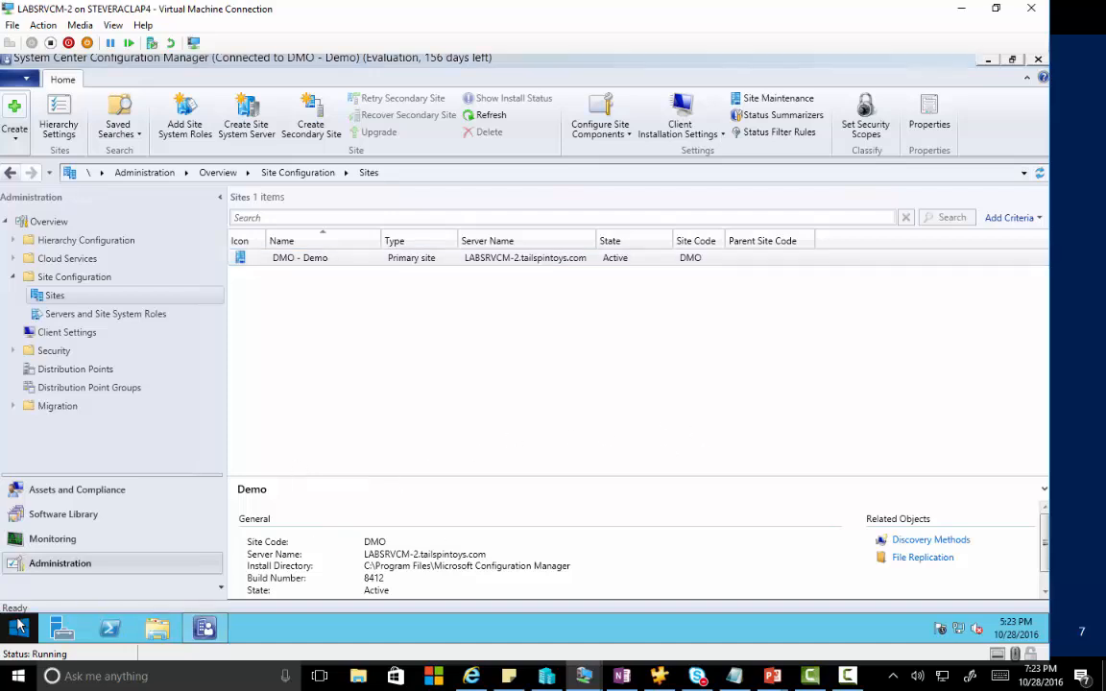
pyautogui.click(58, 572)
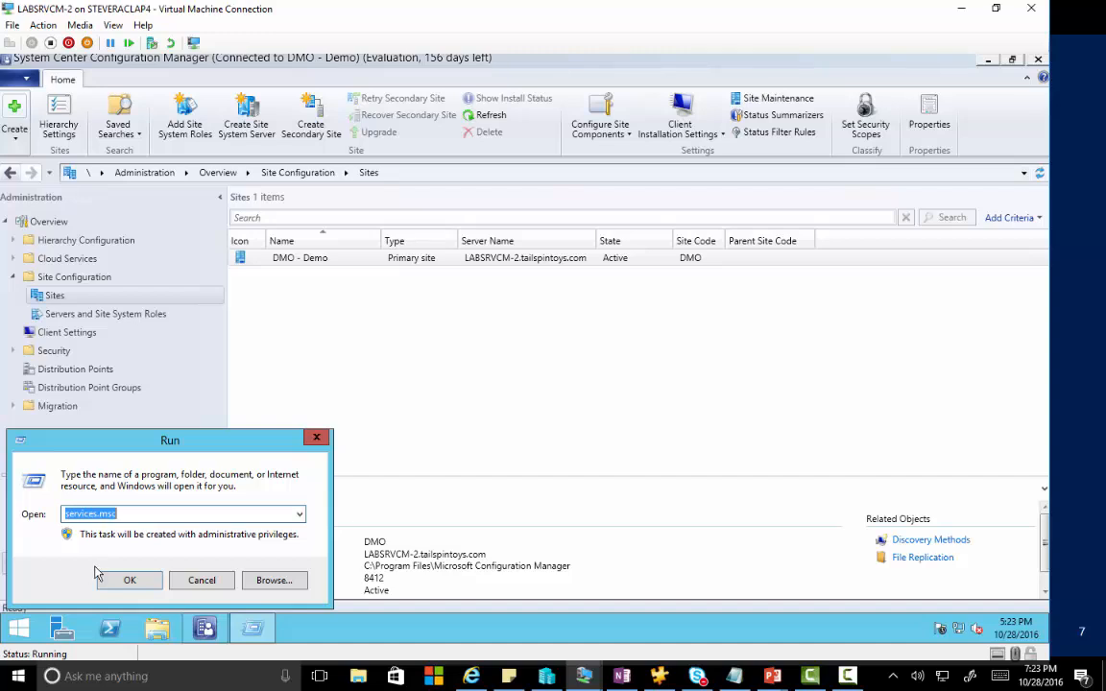
pyautogui.write('regedt32')
pyautogui.click(99, 574)
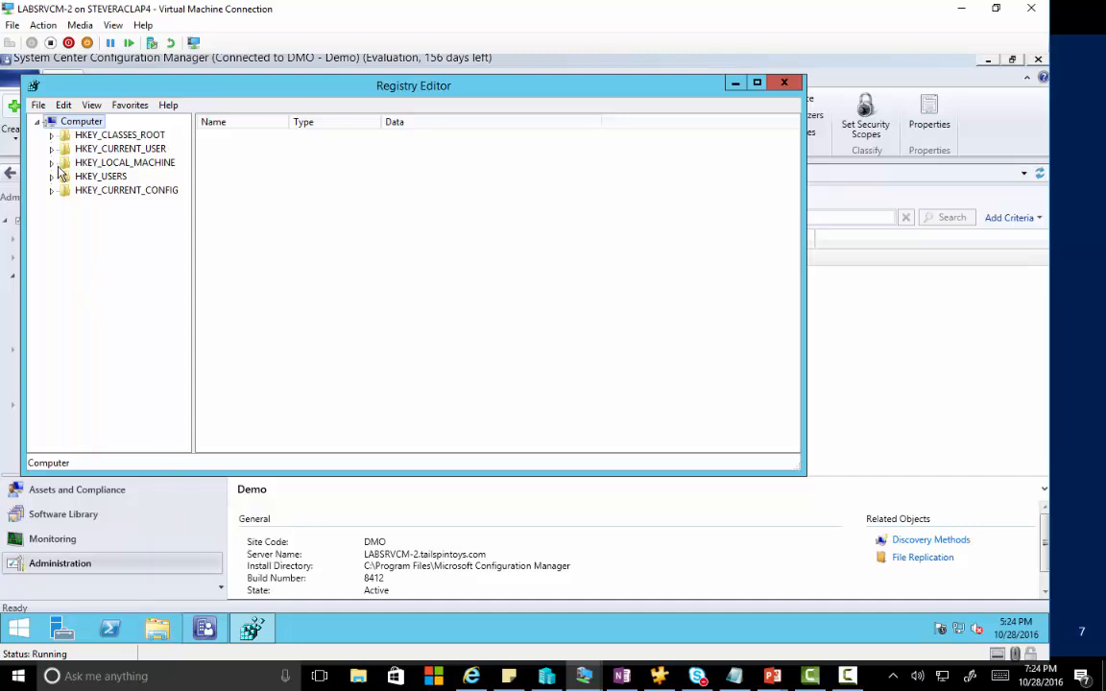
# Inspect HKLM\SOFTWARE\Microsoft\SMS\SQL Server, then minimize Registry Editor and the Configuration Manager console.
pyautogui.click(51, 162)
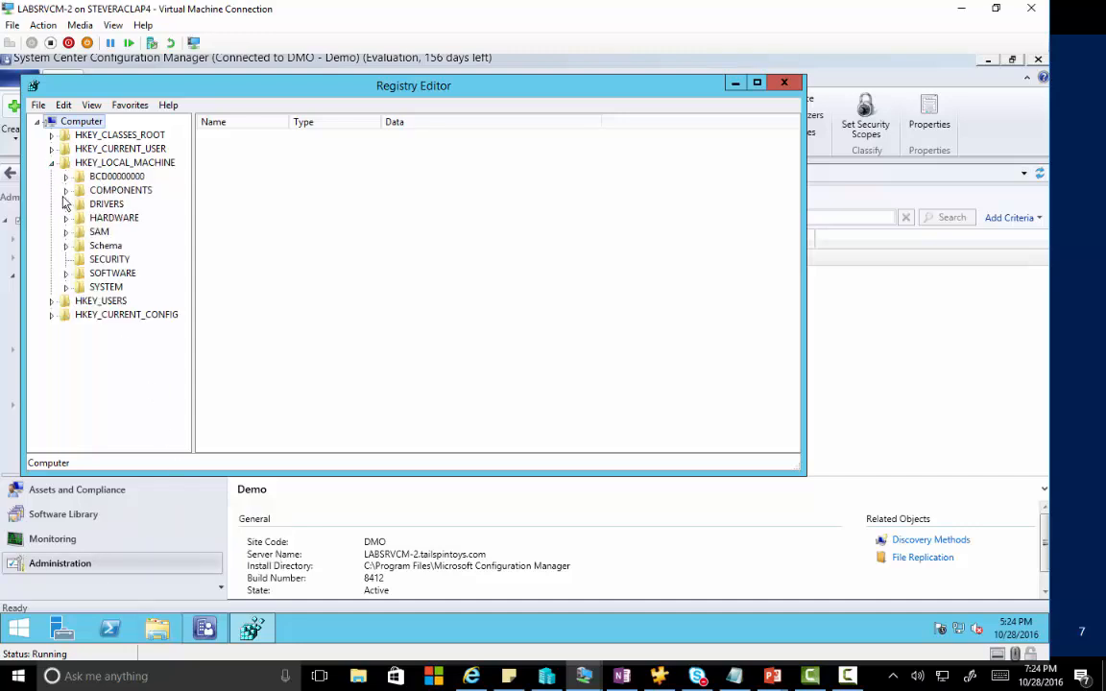
pyautogui.click(65, 272)
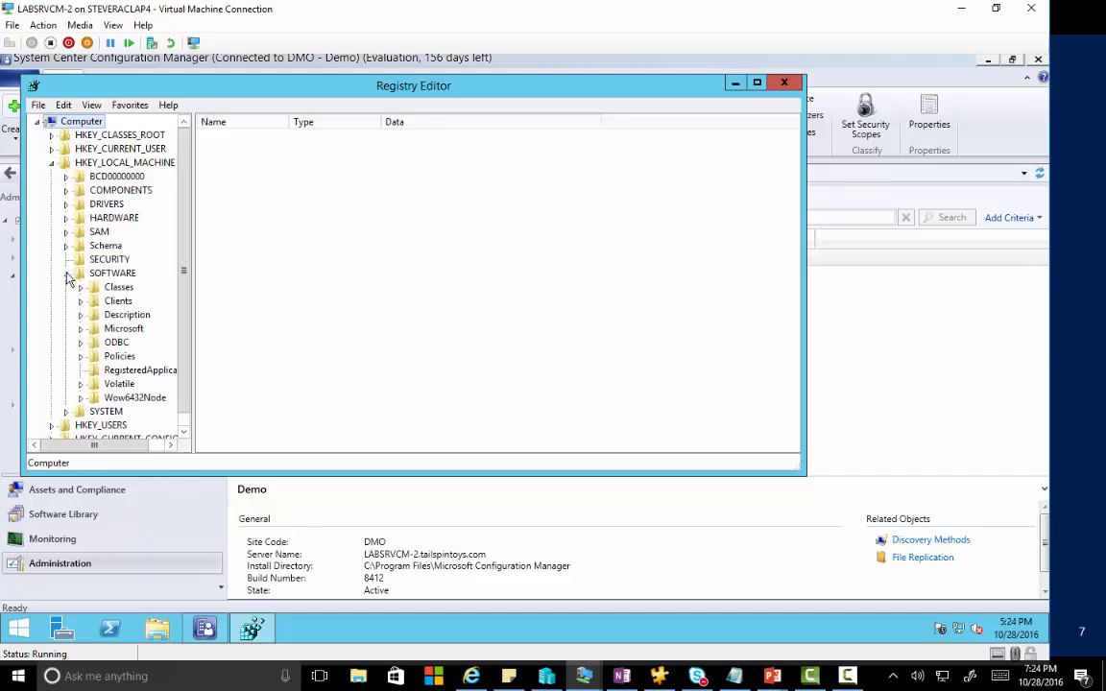
pyautogui.click(82, 330)
pyautogui.scroll(-6, 91, 338)
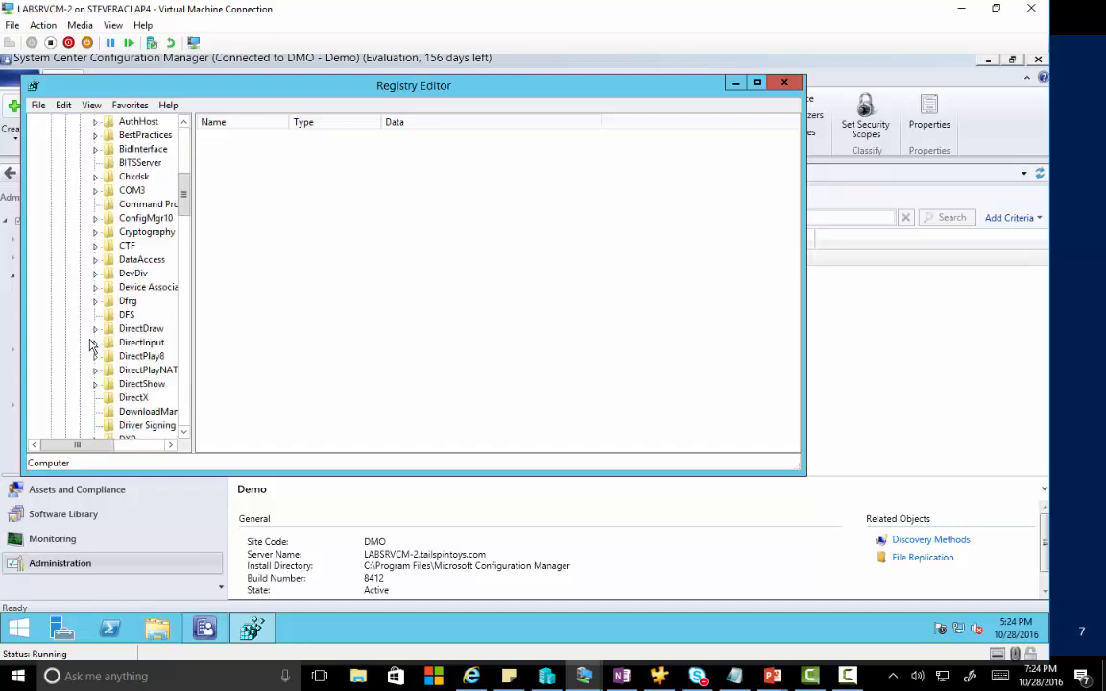
pyautogui.scroll(-20, 105, 343)
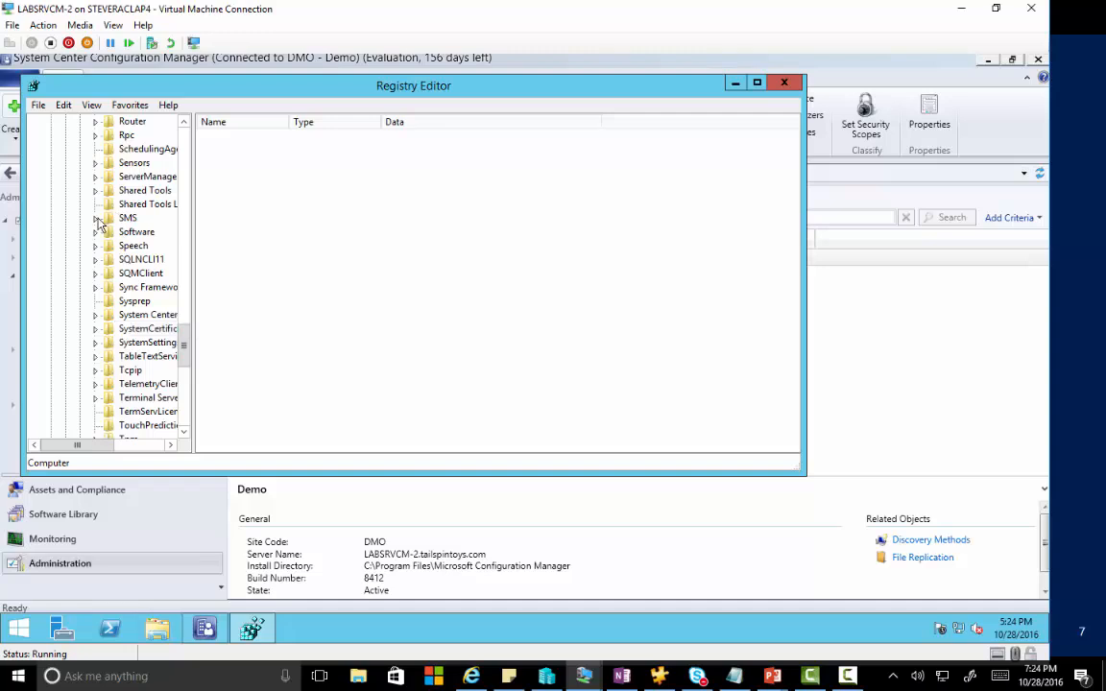
pyautogui.click(95, 218)
pyautogui.scroll(-2, 105, 250)
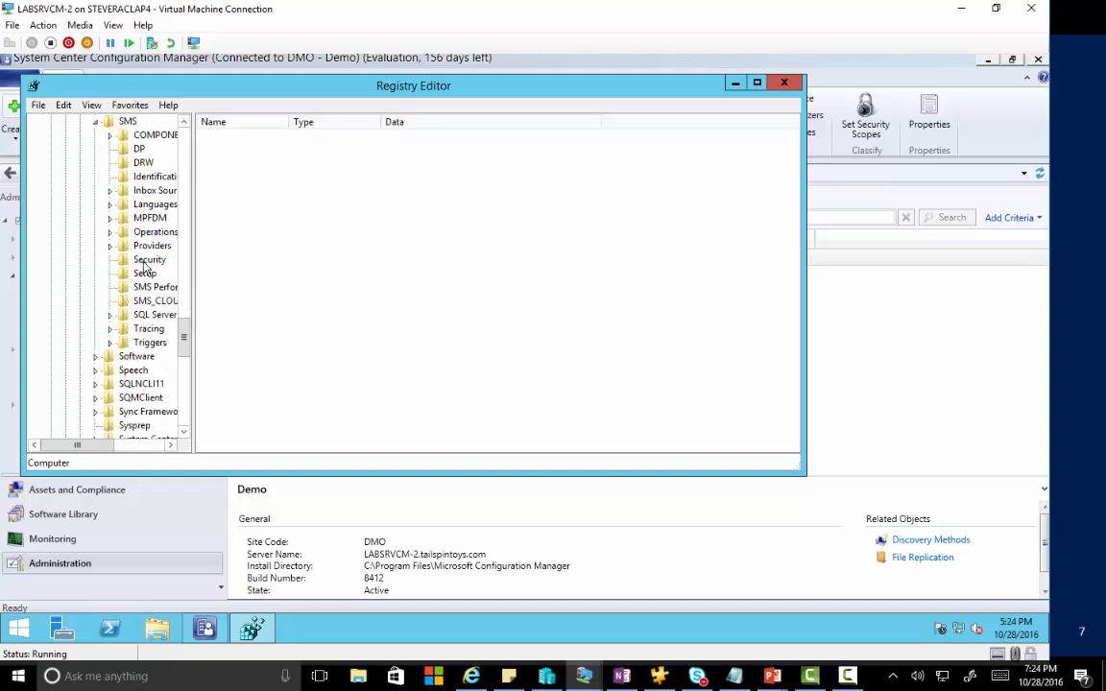
pyautogui.click(148, 315)
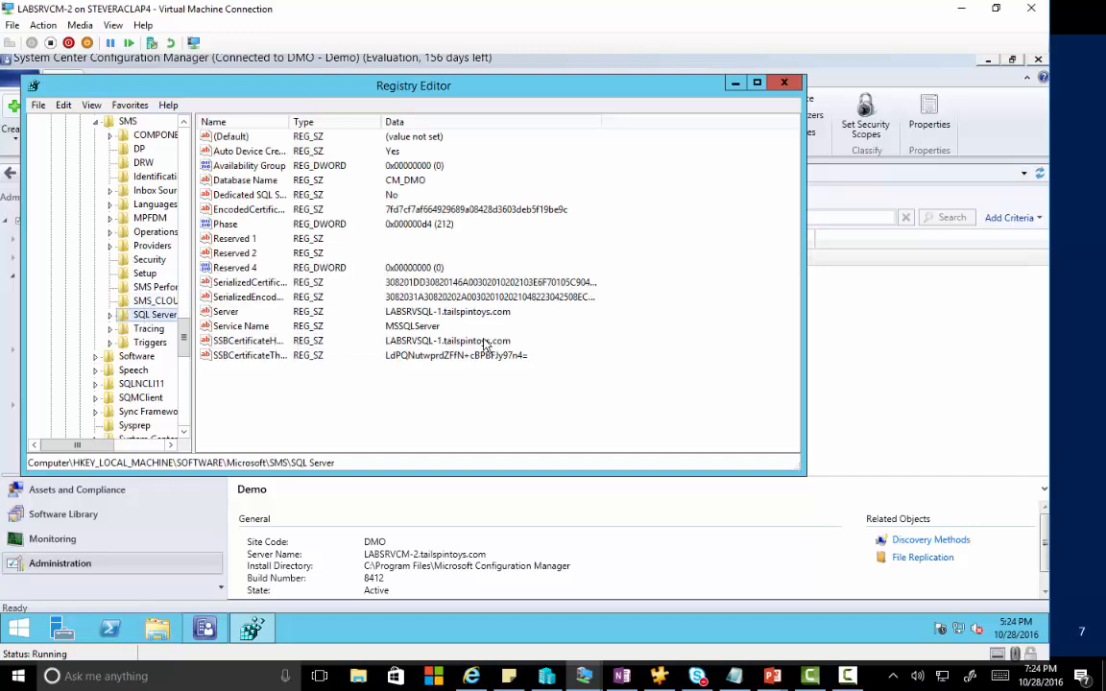
pyautogui.click(737, 85)
pyautogui.click(988, 61)
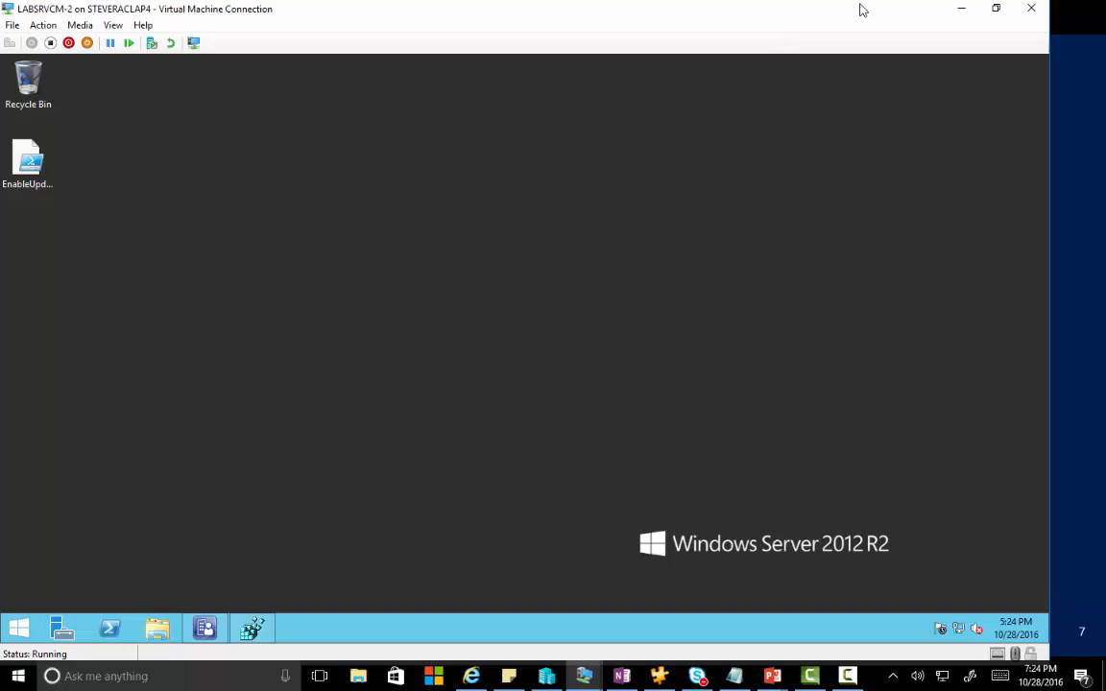
# Bring up the LABSRVDC1 VM and sign in as the domain administrator.
pyautogui.moveTo(1105, 173); pyautogui.dragTo(449, 26)
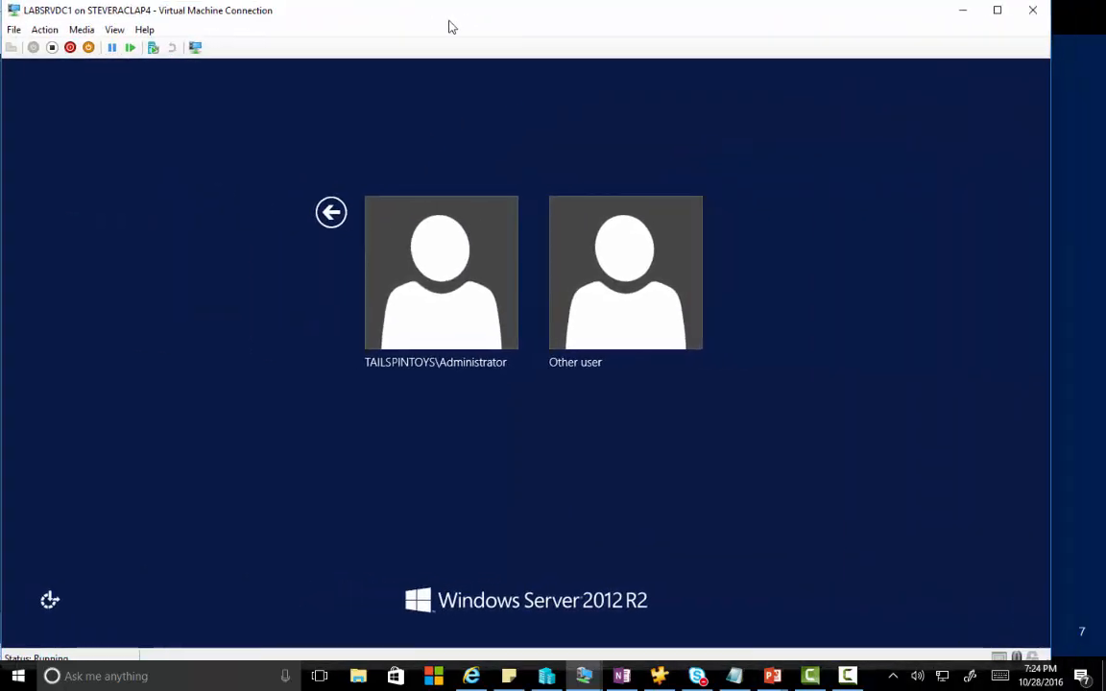
pyautogui.click(449, 279)
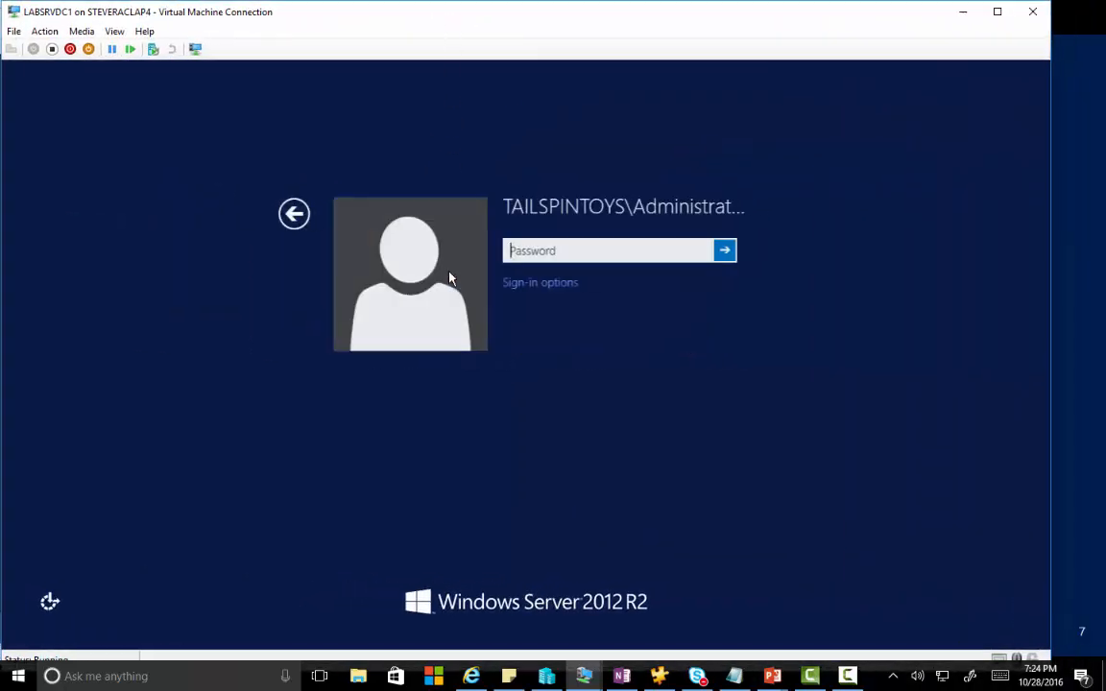
pyautogui.write('Pa55w.rd')
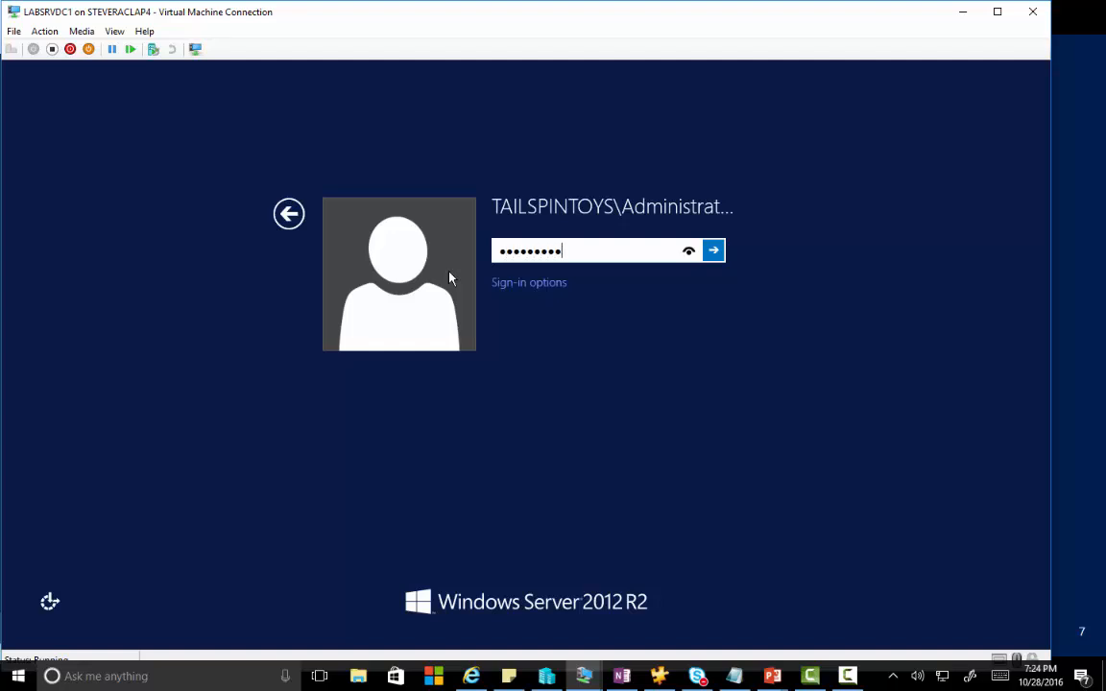
pyautogui.press('Return')
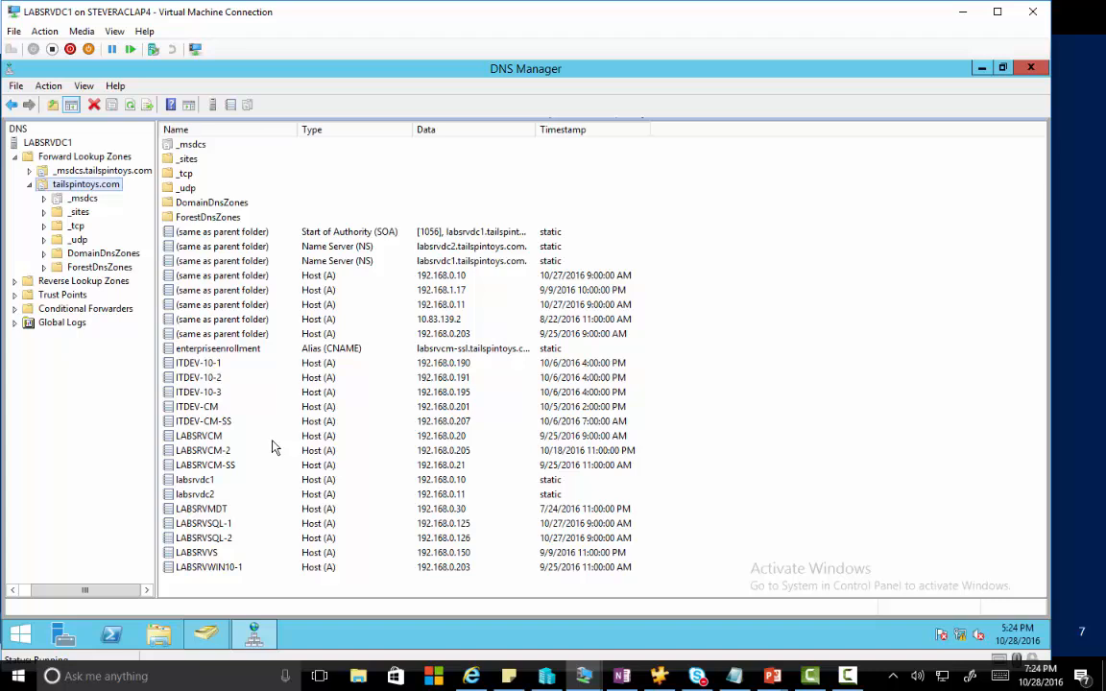
# Refresh the tailspintoys.com zone in DNS Manager.
pyautogui.rightClick(112, 191)
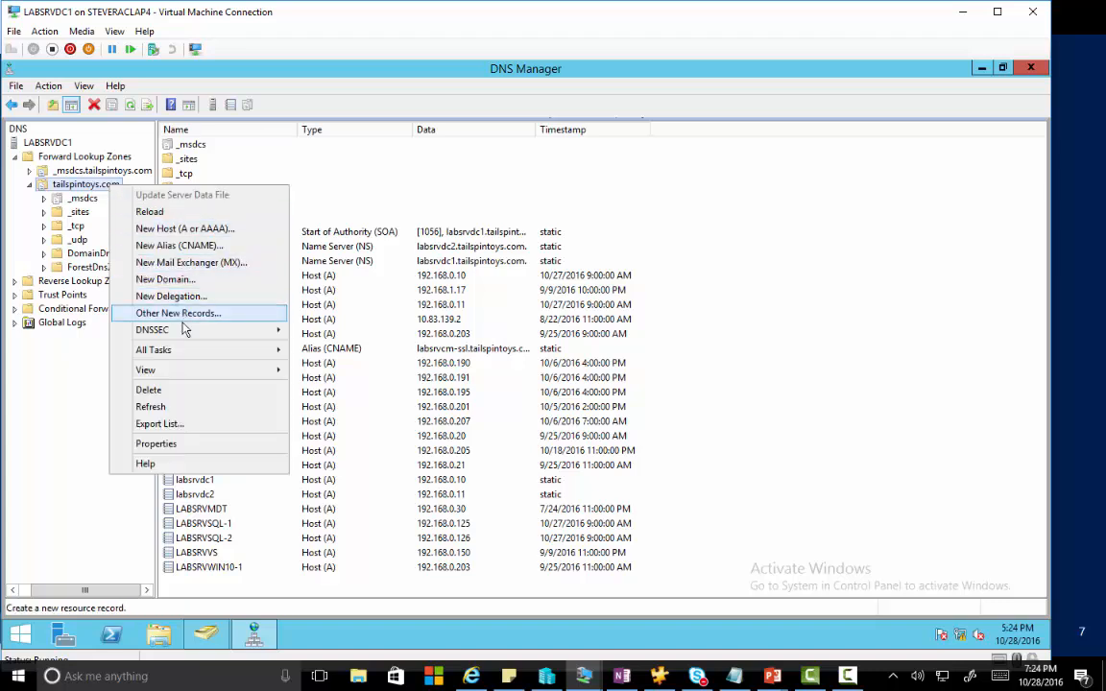
pyautogui.moveTo(185, 332)
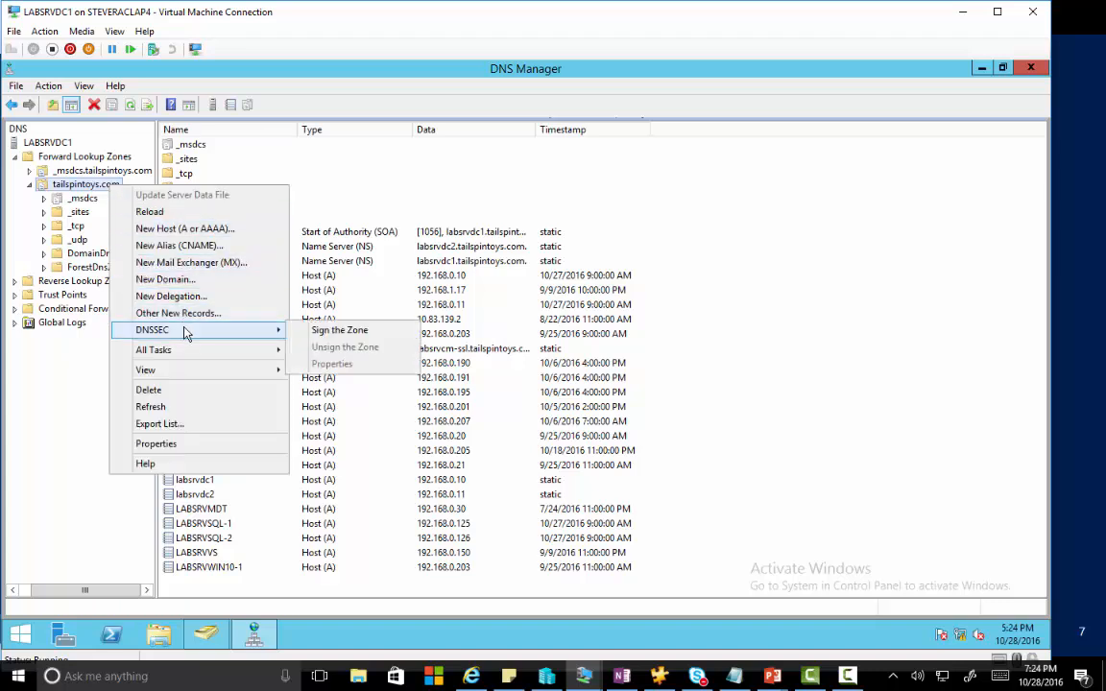
pyautogui.click(192, 406)
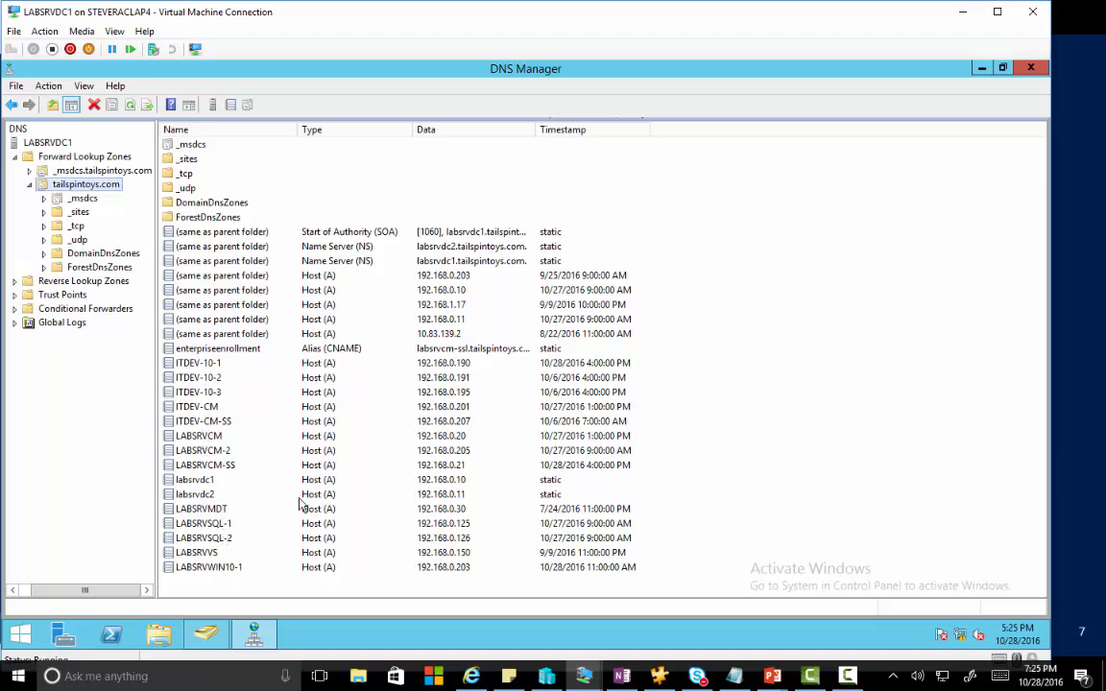
# With DNS Manager minimized, refresh Computers and delete the WINCLUSTER computer account.
pyautogui.click(978, 69)
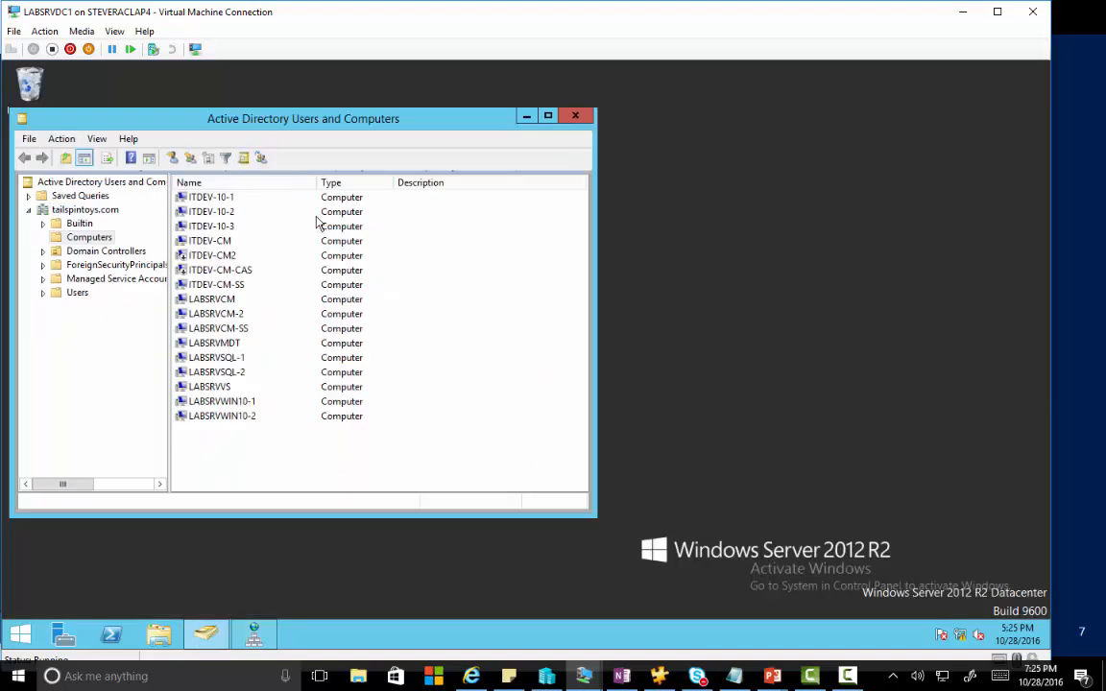
pyautogui.click(86, 241)
pyautogui.press('F5')
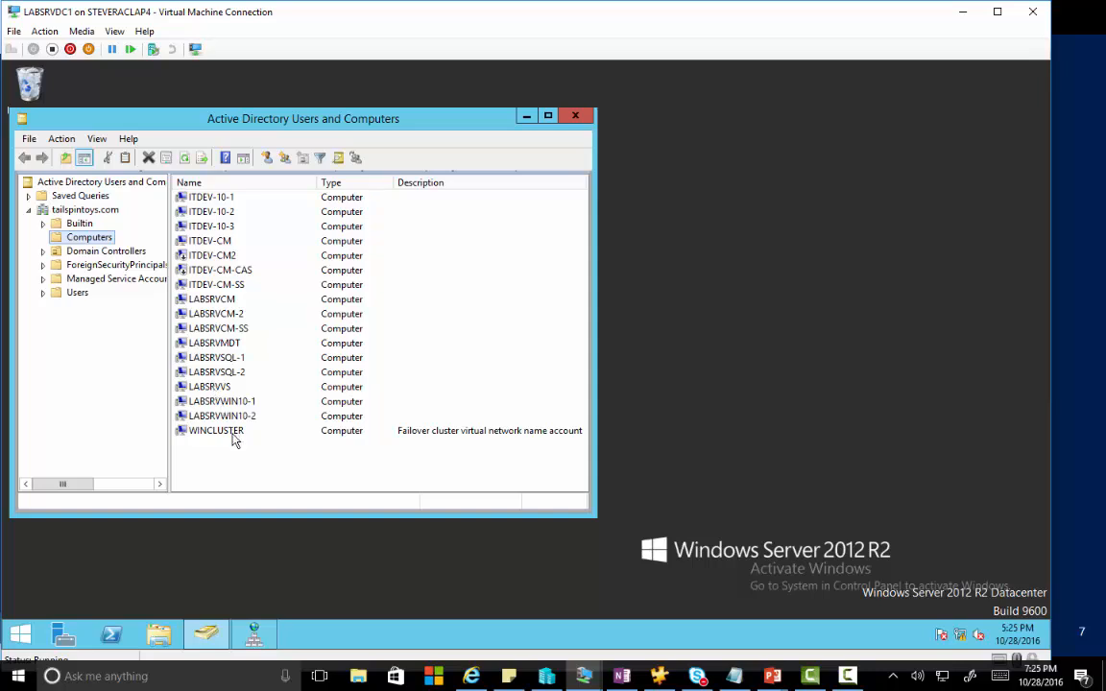
pyautogui.click(230, 432)
pyautogui.press('Delete')
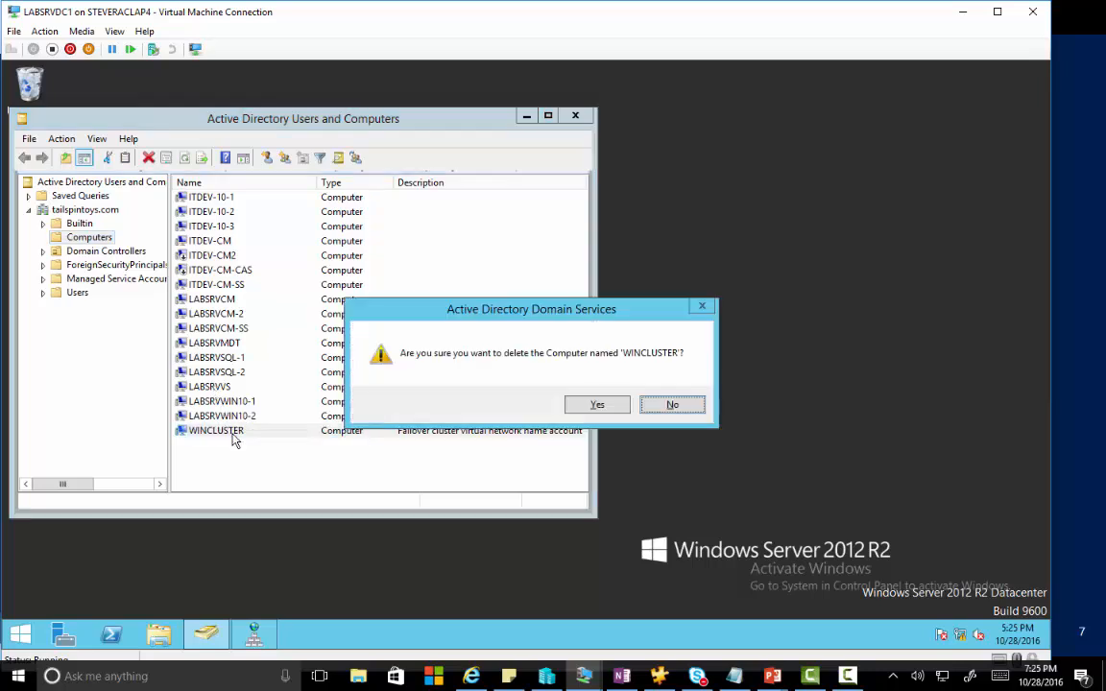
pyautogui.click(589, 403)
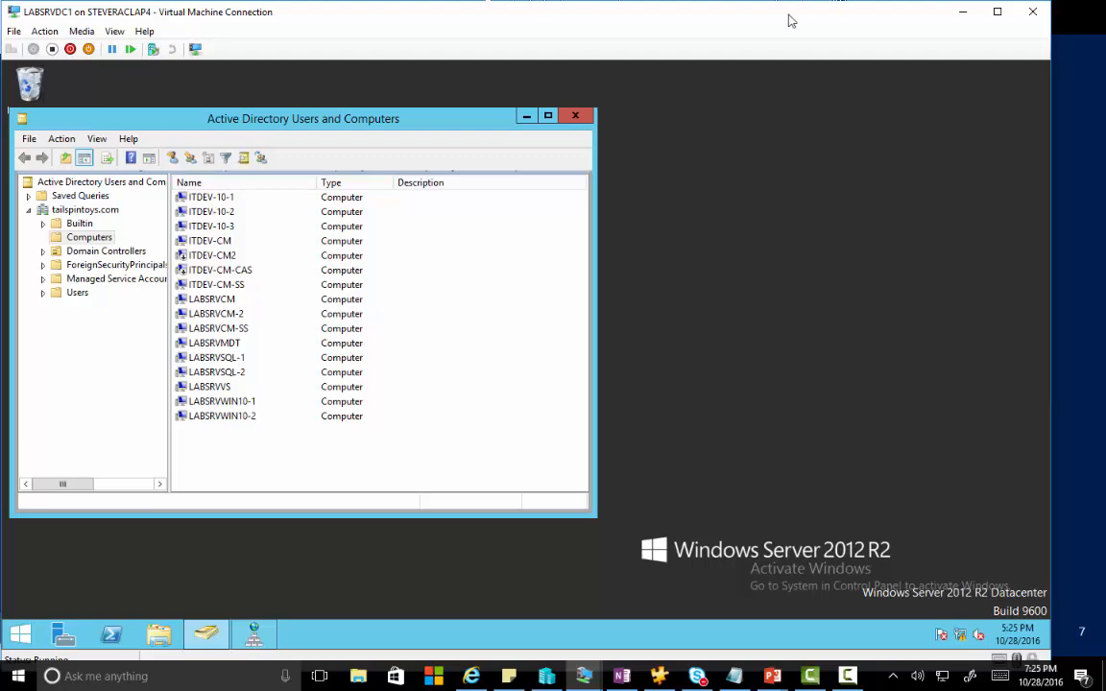
# Move the LABSRVDC1 and LABSRVCM-2 windows aside and bring the LABSRVSQL-1 VM into view.
pyautogui.moveTo(764, 14); pyautogui.dragTo(1105, 231)
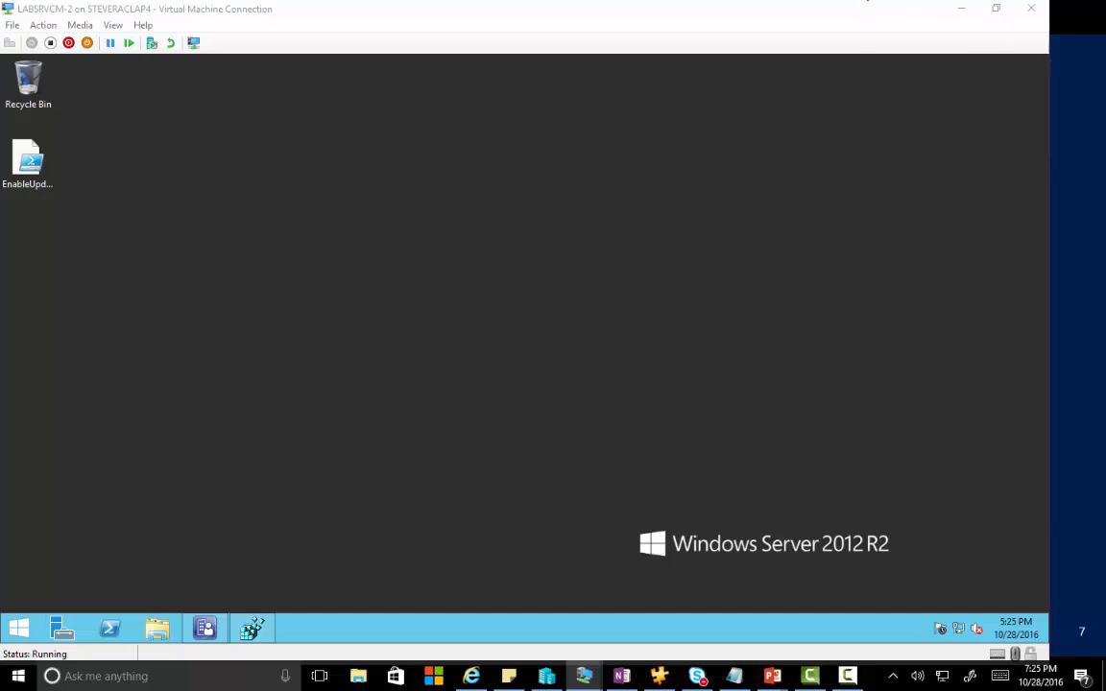
pyautogui.moveTo(629, 17); pyautogui.dragTo(1105, 269)
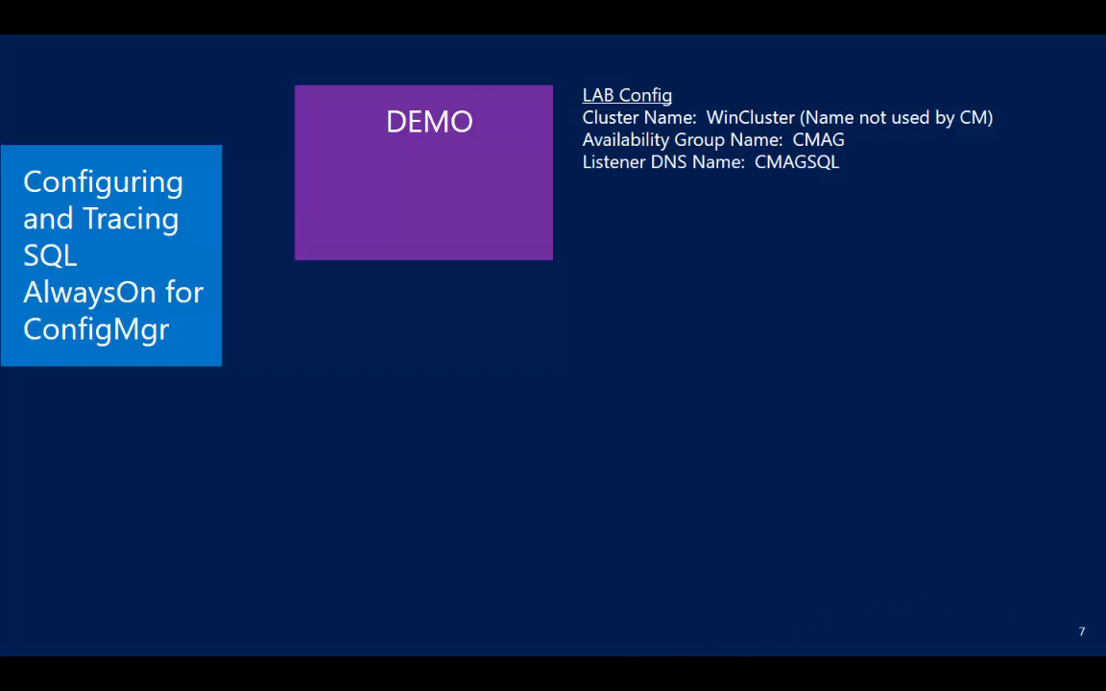
pyautogui.press('super')
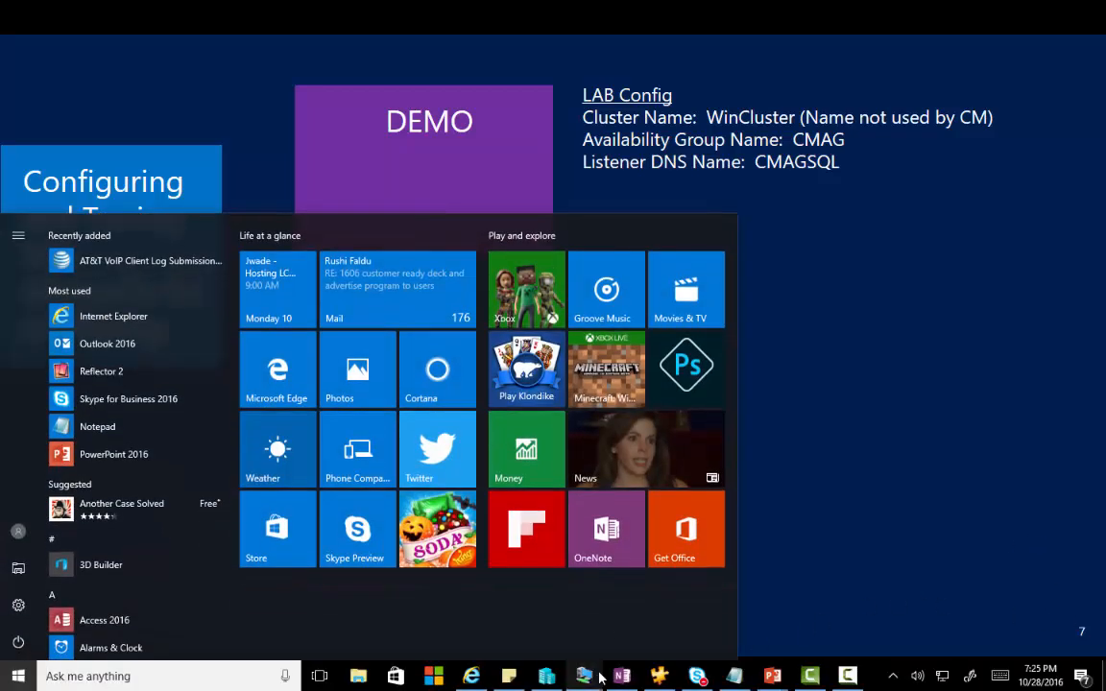
pyautogui.moveTo(584, 676)
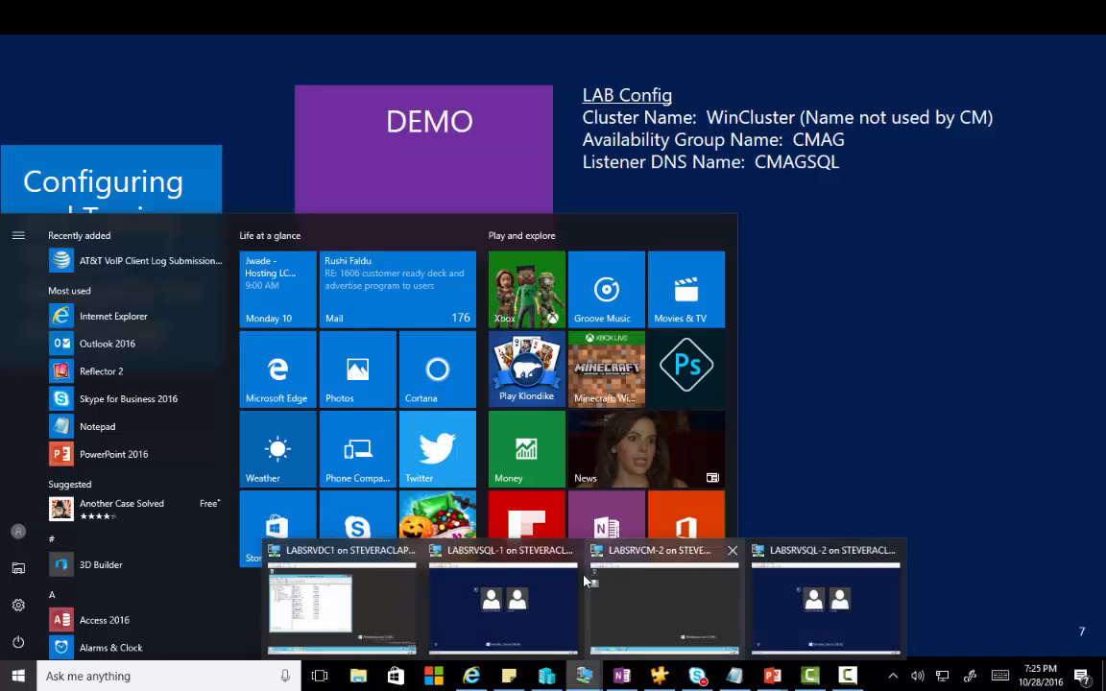
pyautogui.click(508, 581)
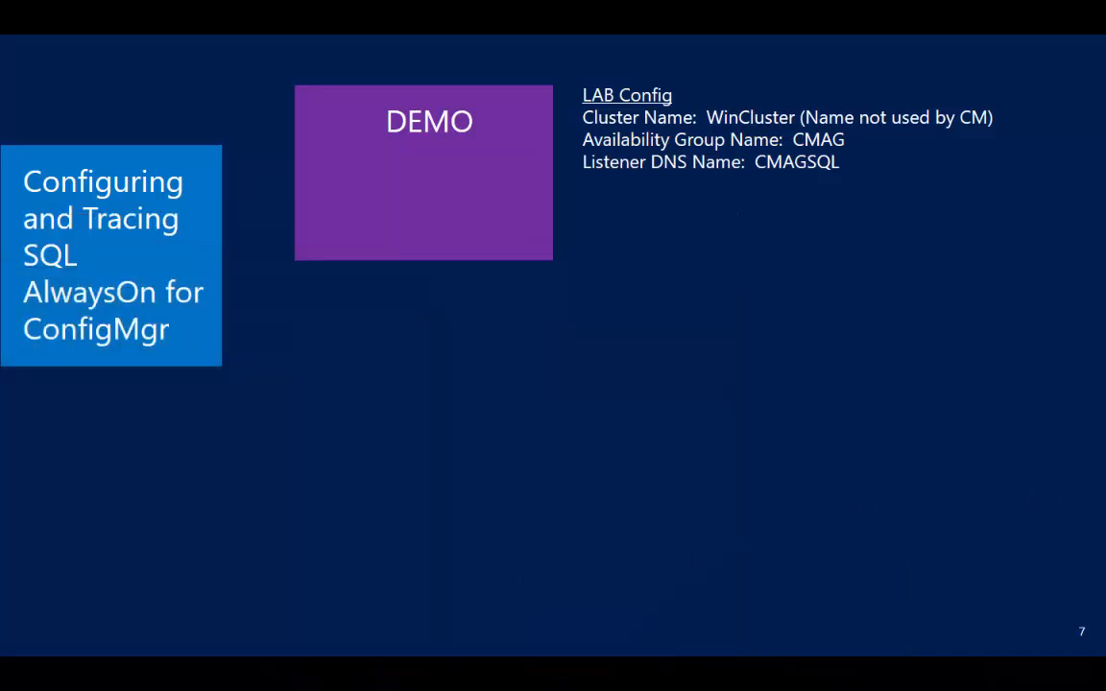
pyautogui.moveTo(756, 158); pyautogui.dragTo(447, 85)
# Maximize the LABSRVSQL-1 VM and sign in as the domain administrator.
pyautogui.doubleClick(448, 89)
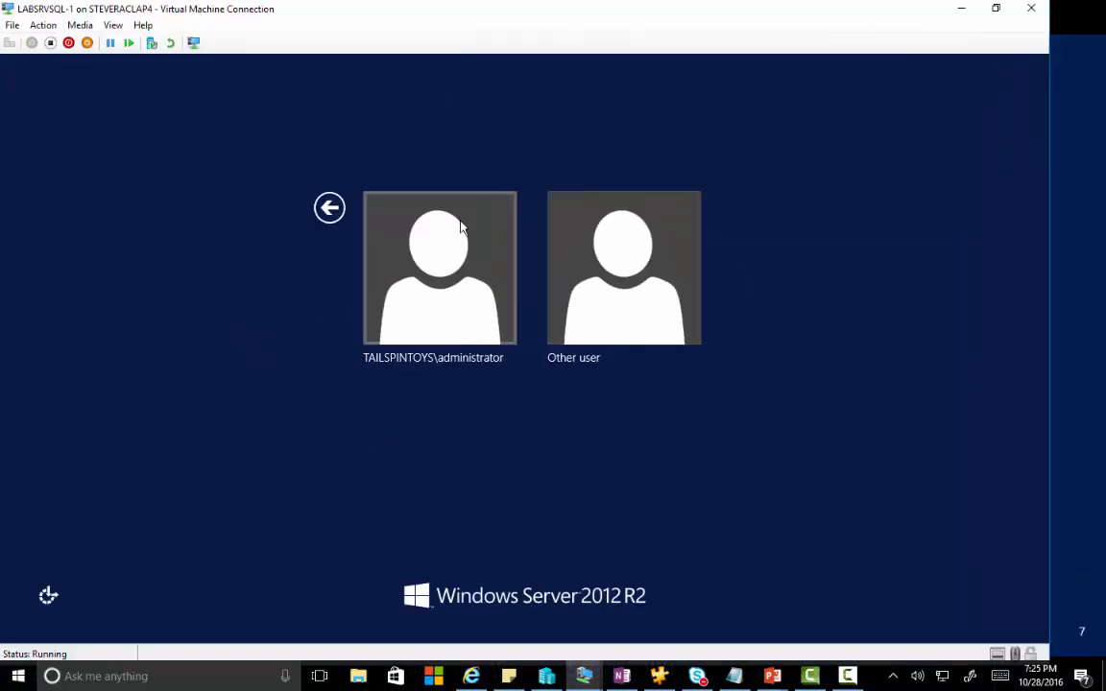
pyautogui.click(450, 264)
pyautogui.write('Pa$$w0rd')
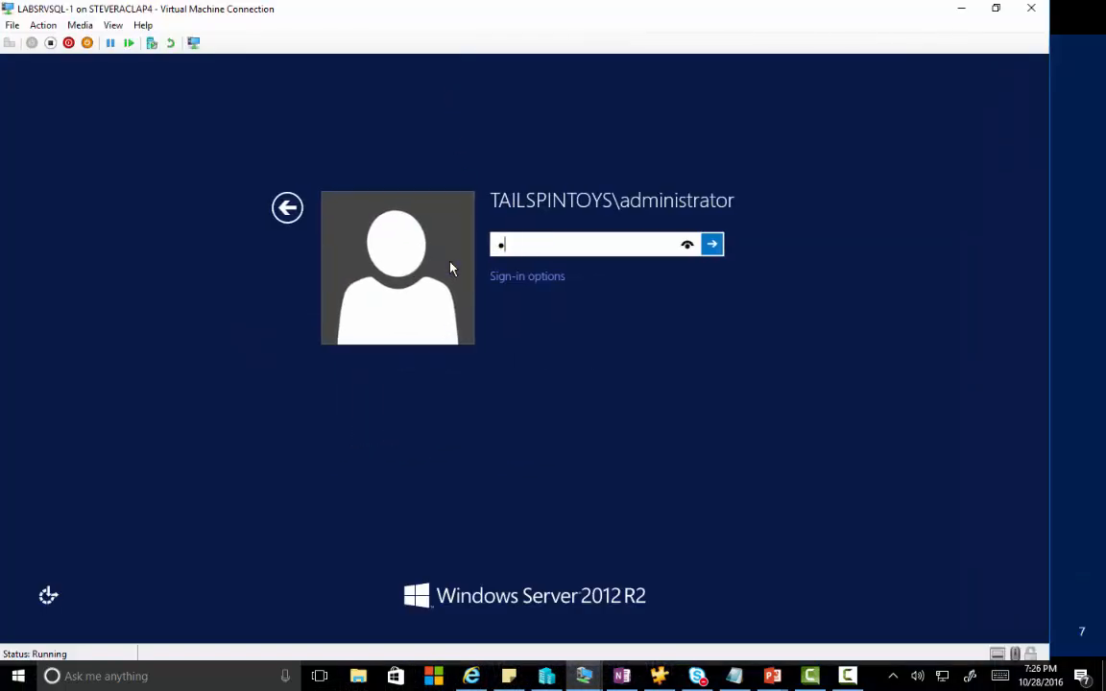
pyautogui.press('Return')
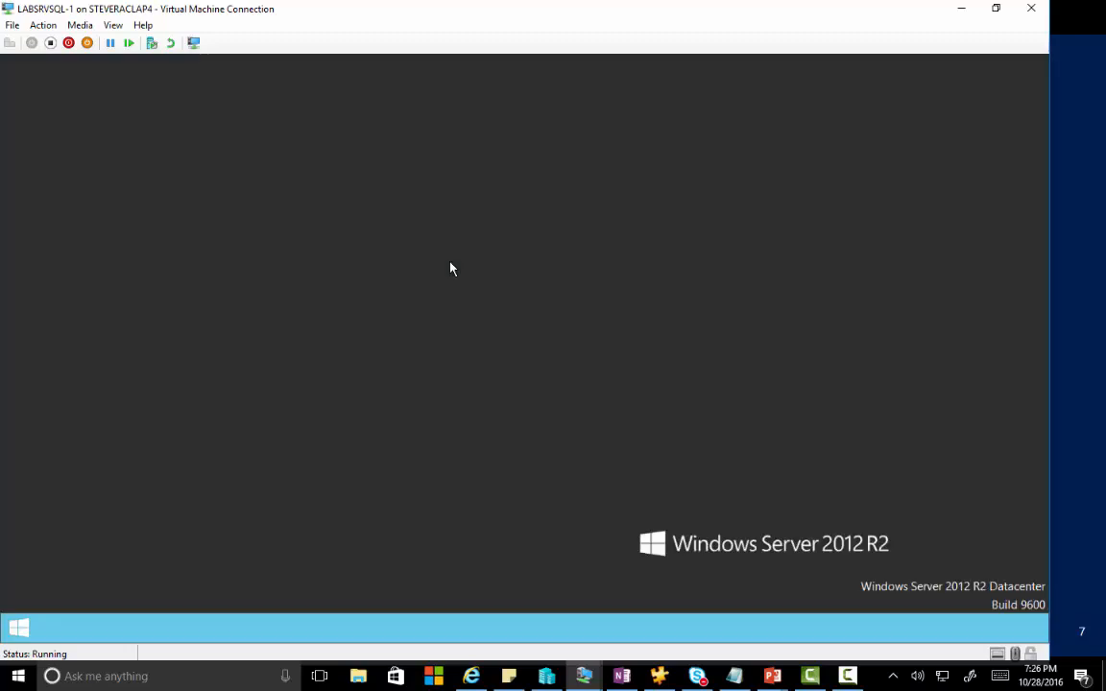
# Connect SQL Server 2014 Management Studio to LABSRVSQL-1, locate CM_DMO, then bring in LABSRVSQL-2.
pyautogui.click(19, 627)
pyautogui.write('management Studio')
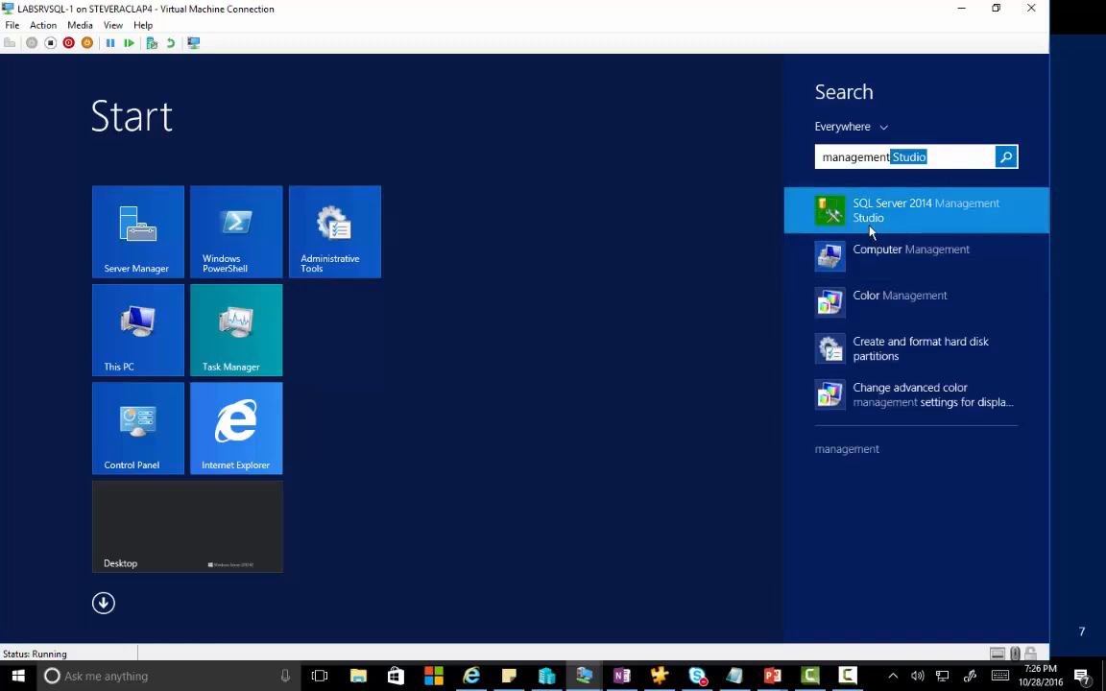
pyautogui.click(837, 228)
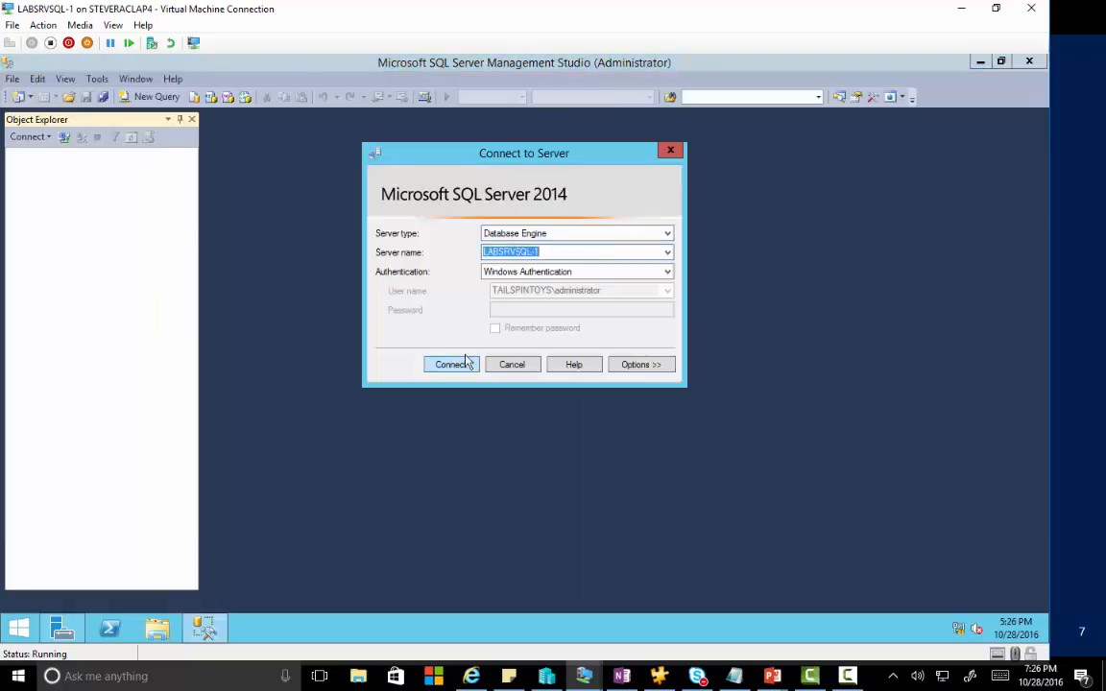
pyautogui.click(449, 369)
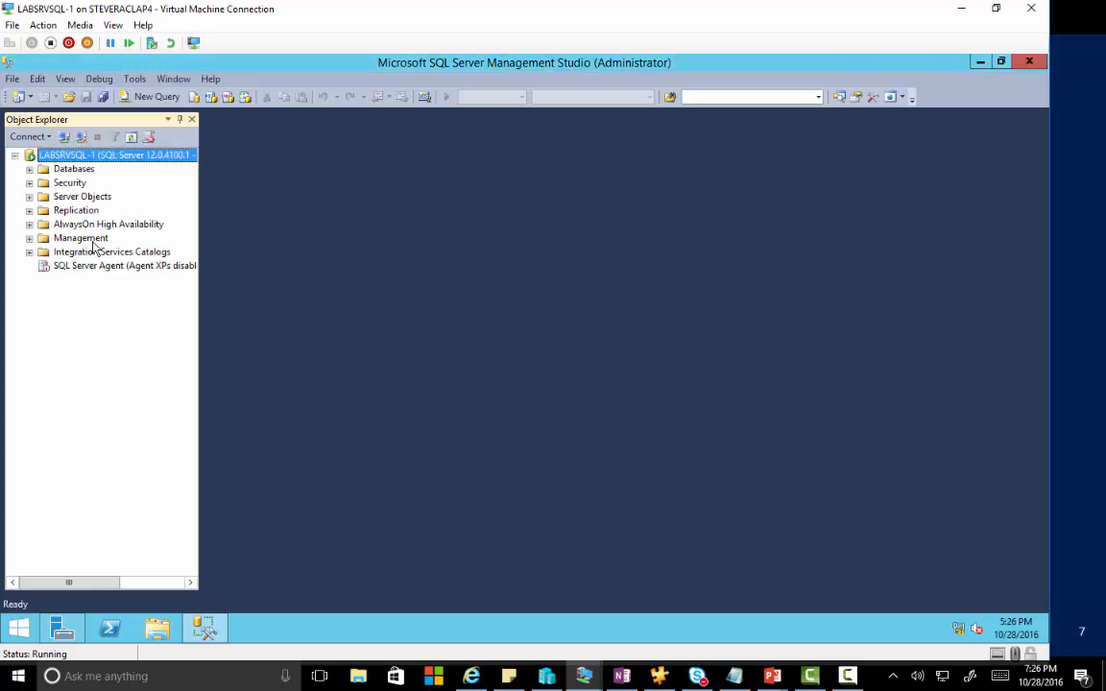
pyautogui.click(29, 169)
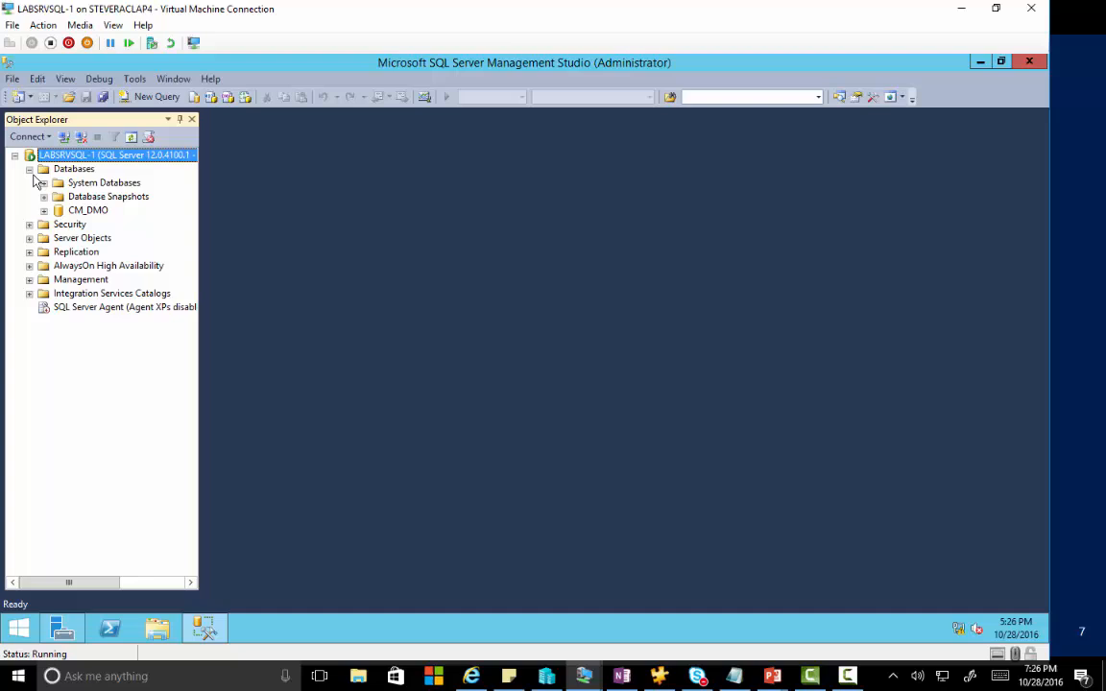
pyautogui.click(94, 207)
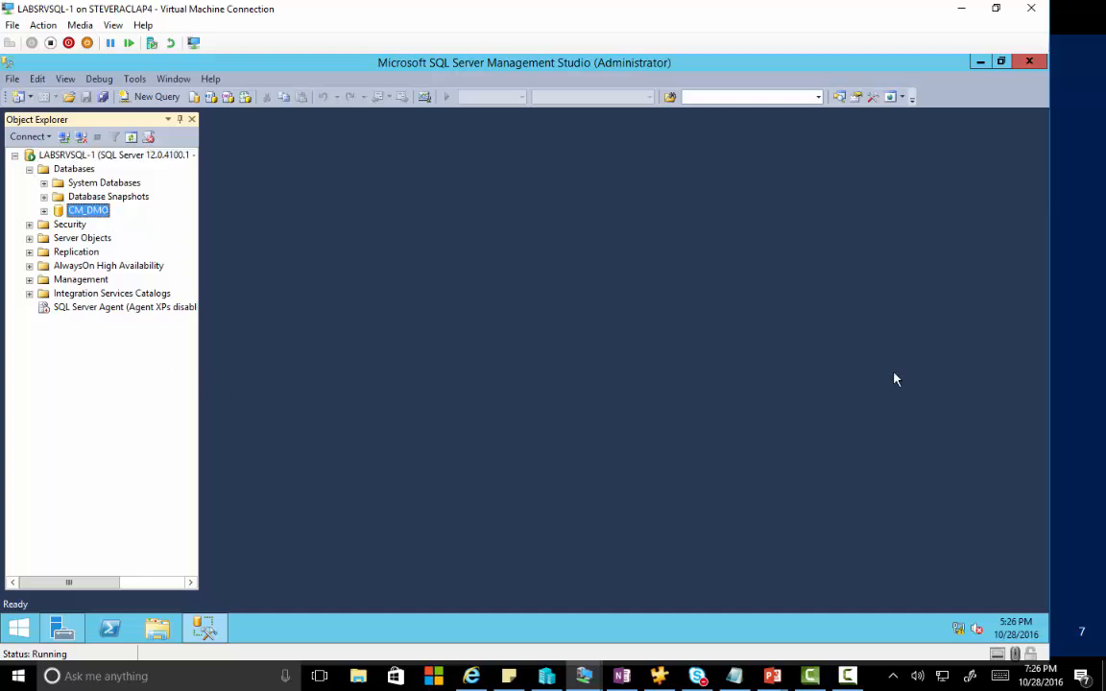
pyautogui.moveTo(1105, 300); pyautogui.dragTo(509, 2)
# Sign in to LABSRVSQL-2 as the administrator.
pyautogui.click(469, 231)
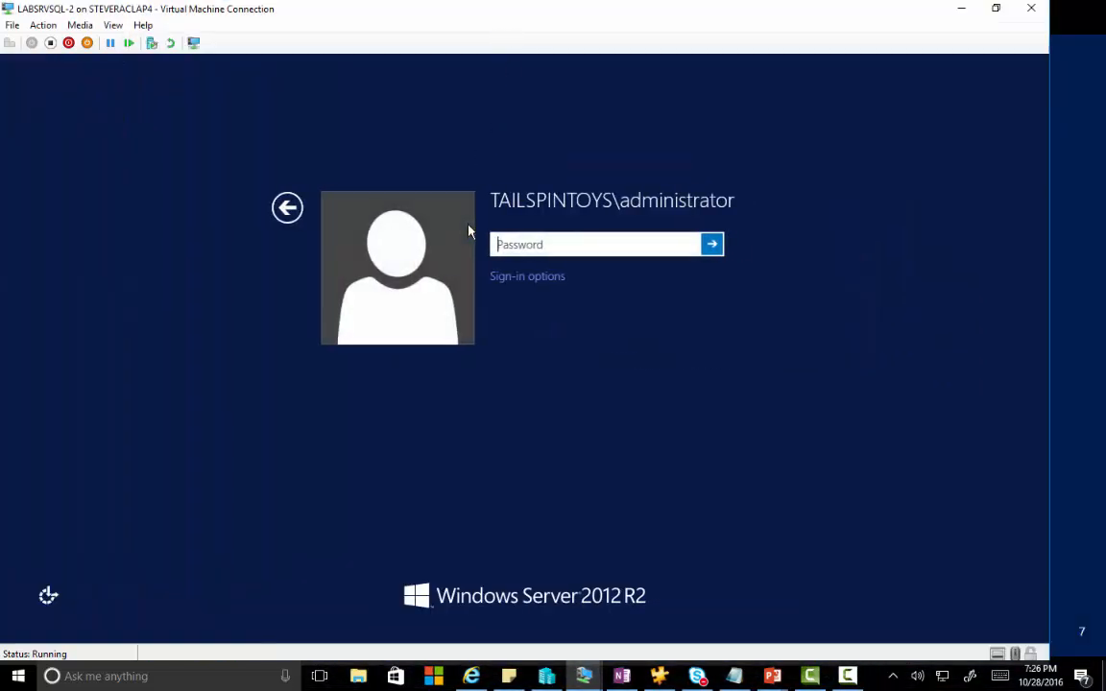
pyautogui.write('●●●●●●●●●●●')
pyautogui.press('Return')
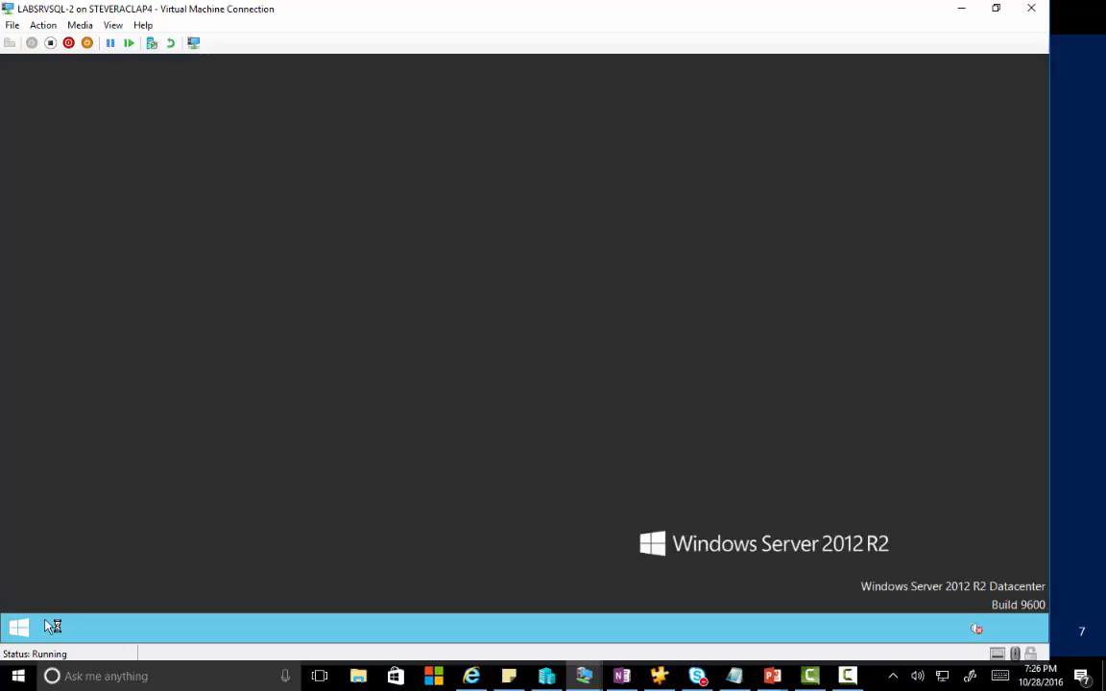
# Connect Management Studio to LABSRVSQL-2, check its databases, then minimize it.
pyautogui.click(18, 632)
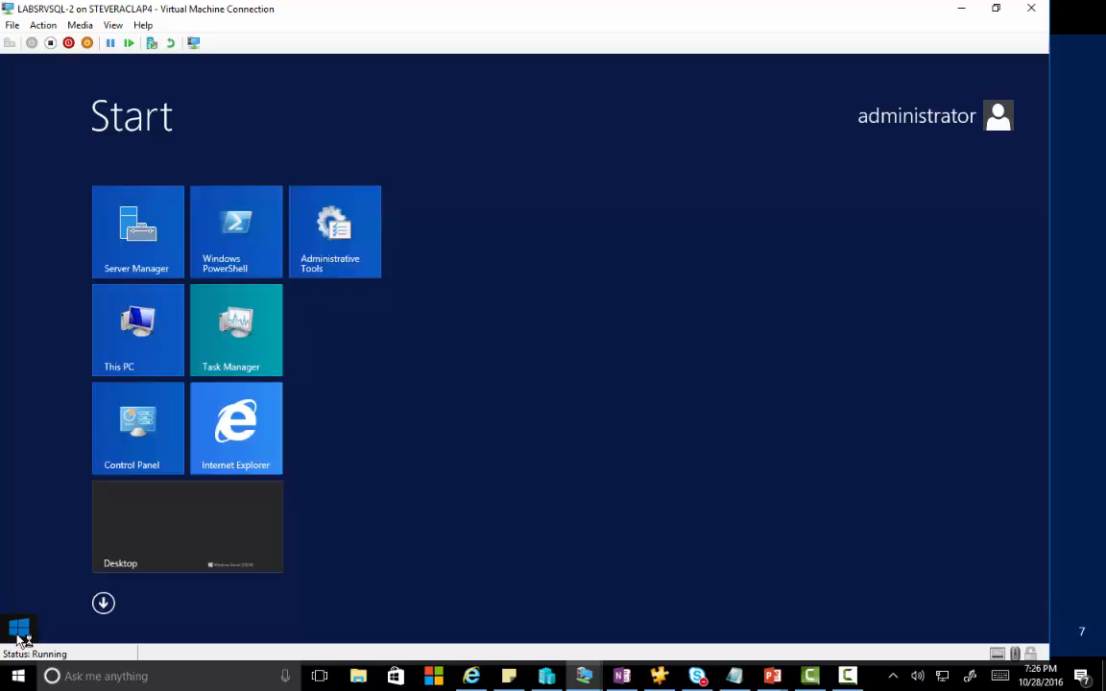
pyautogui.write('ma')
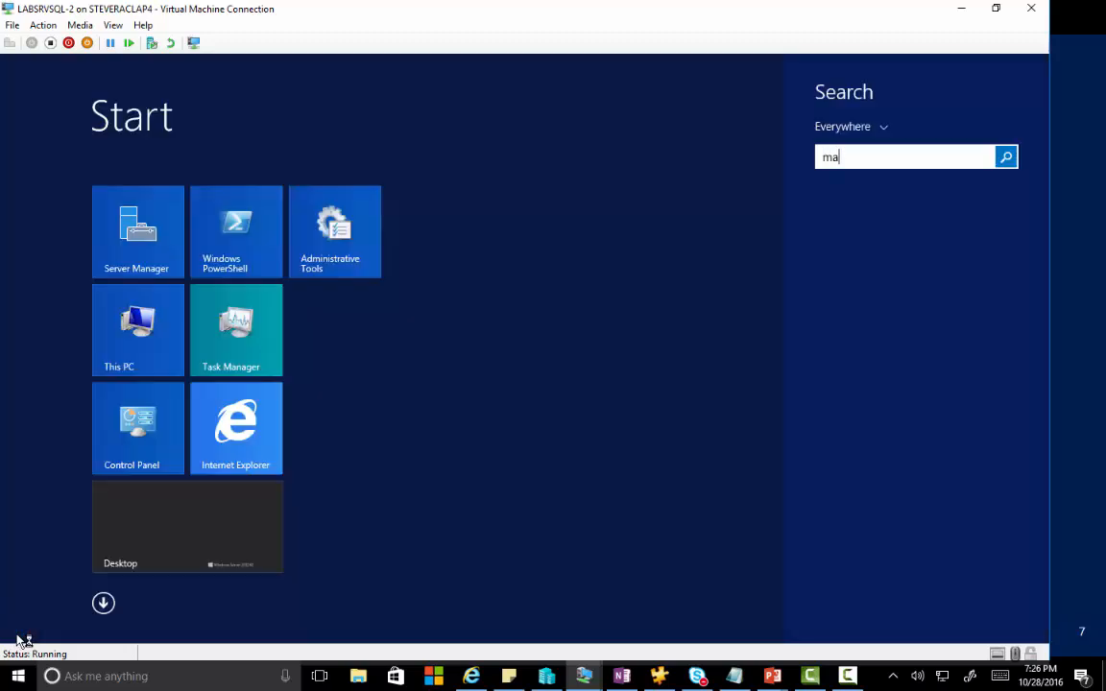
pyautogui.write('nagement Studio')
pyautogui.press('Return')
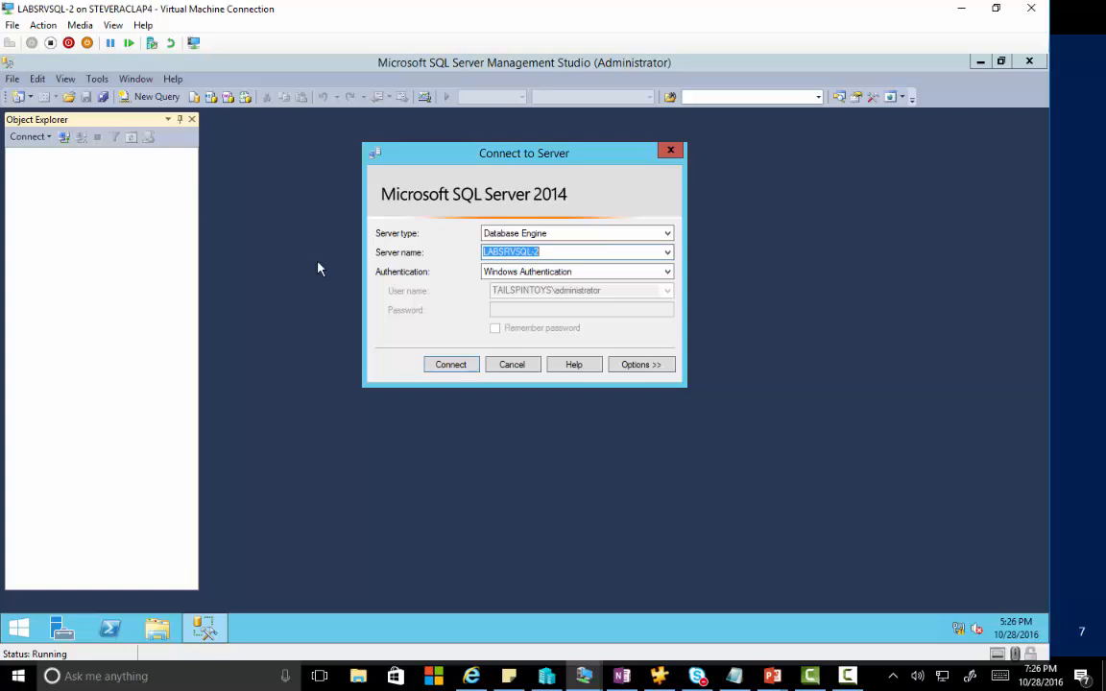
pyautogui.click(446, 368)
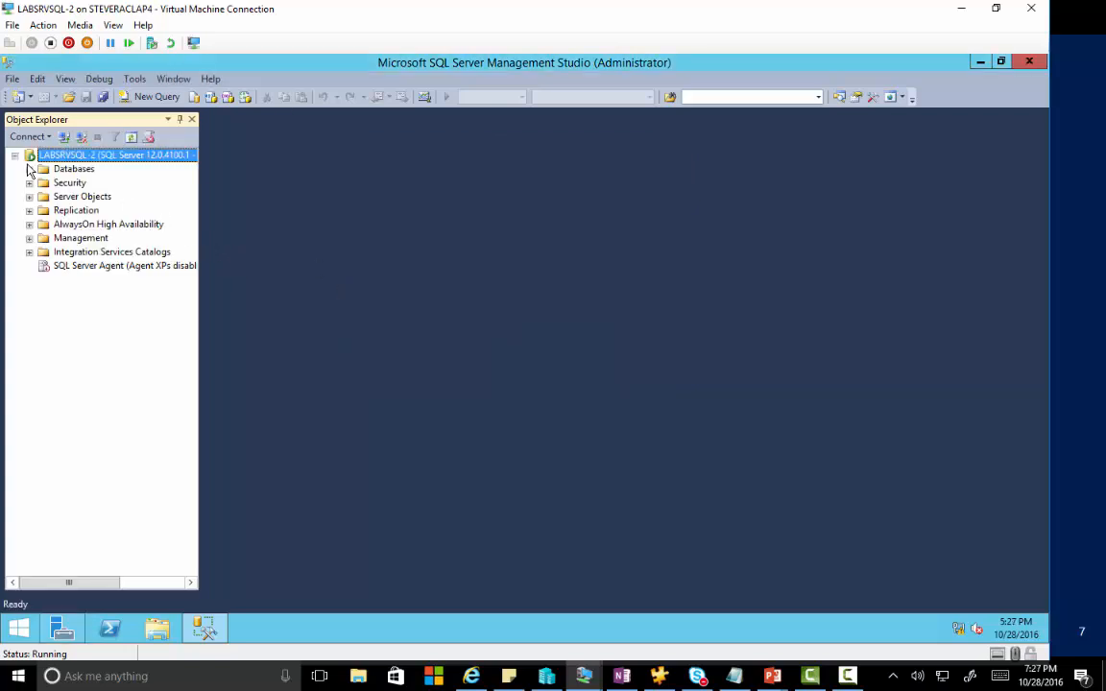
pyautogui.click(29, 170)
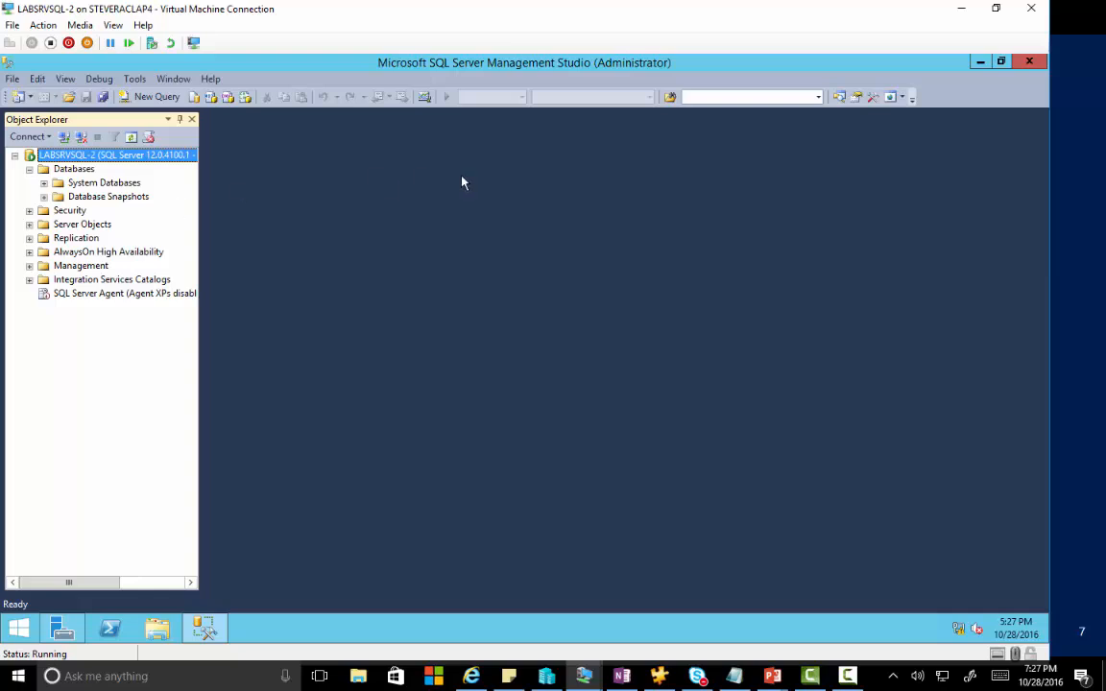
pyautogui.click(980, 61)
# Install Failover Clustering with its management tools on LABSRVSQL-2 via Add Roles and Features.
pyautogui.click(442, 243)
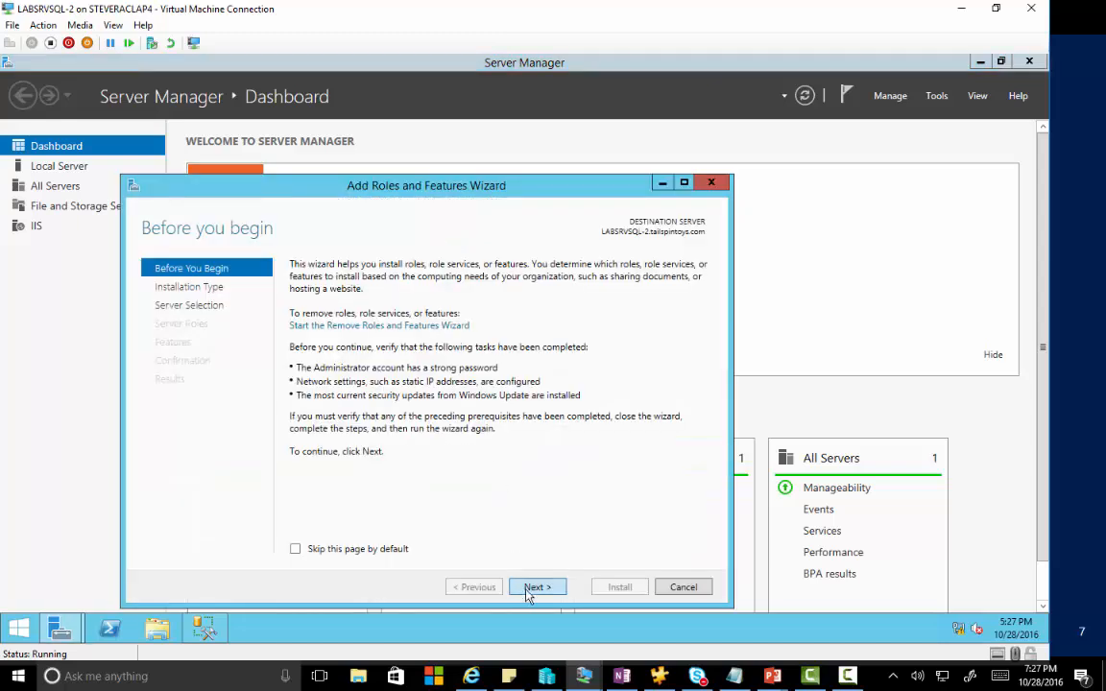
pyautogui.click(526, 590)
pyautogui.click(527, 589)
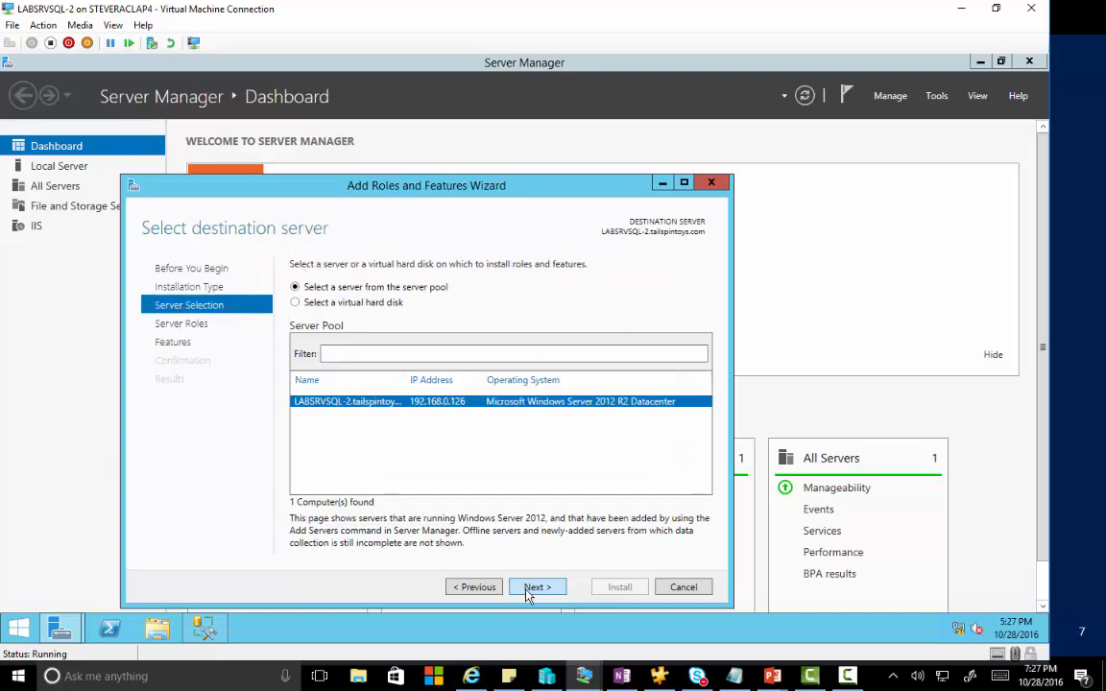
pyautogui.click(527, 589)
pyautogui.click(527, 589)
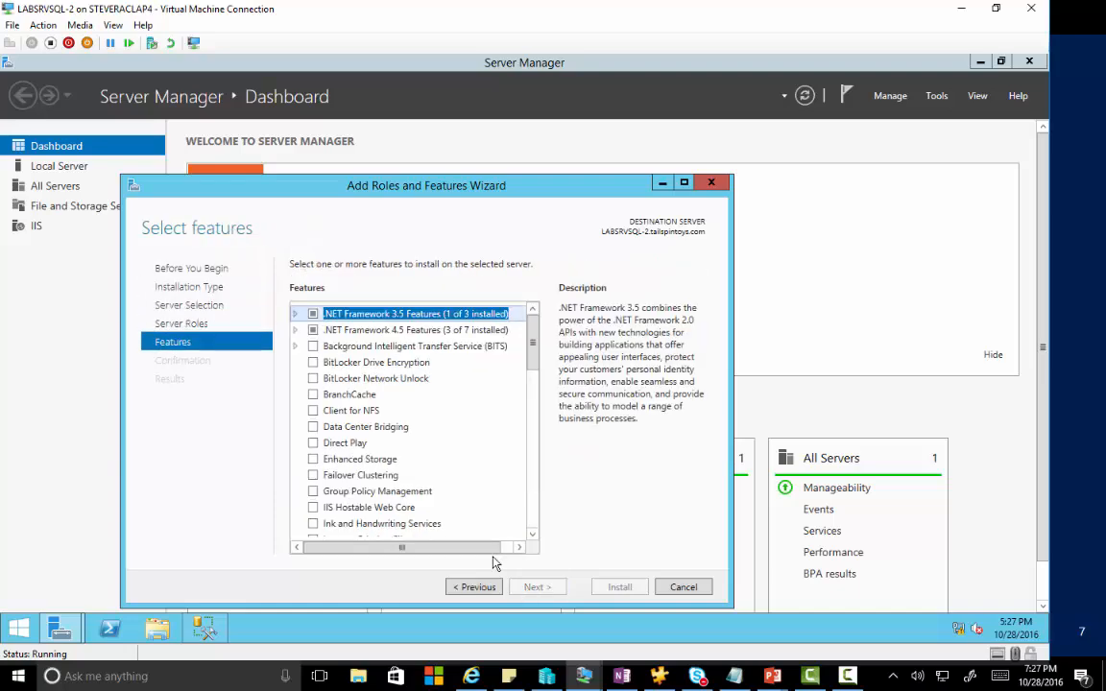
pyautogui.click(313, 475)
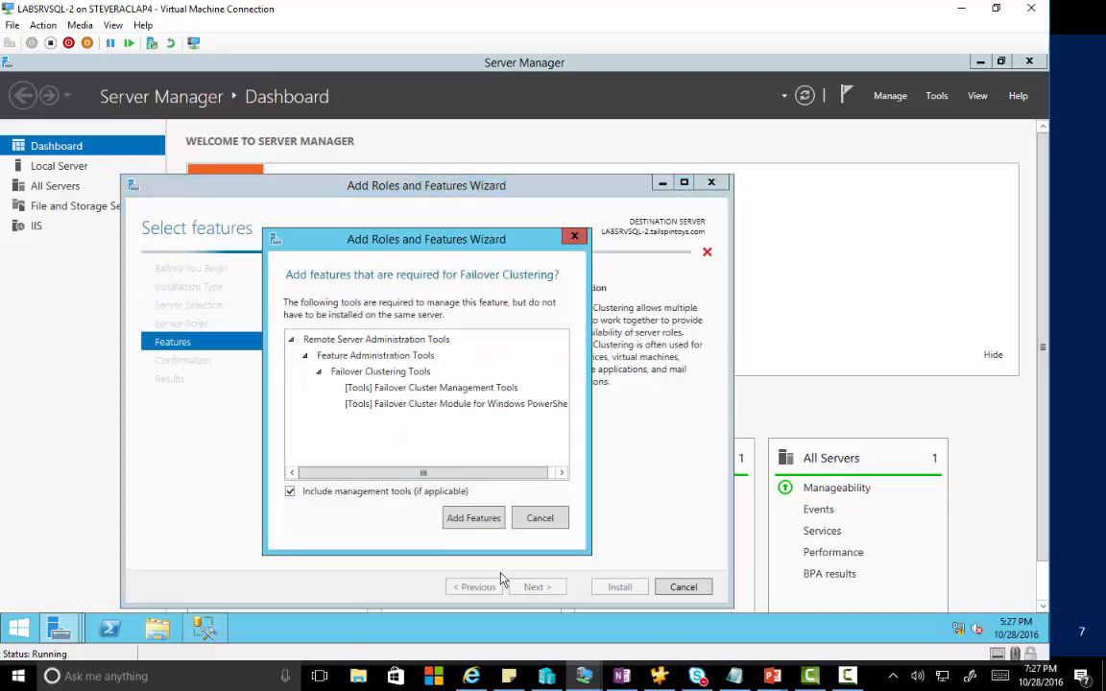
pyautogui.click(487, 522)
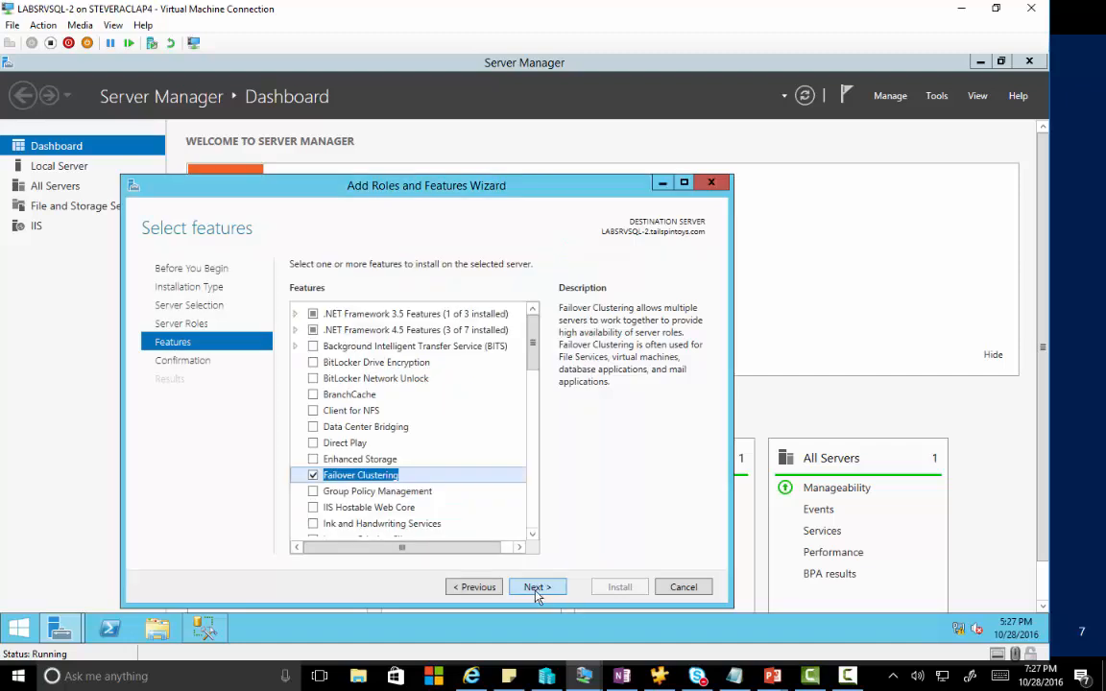
pyautogui.click(537, 589)
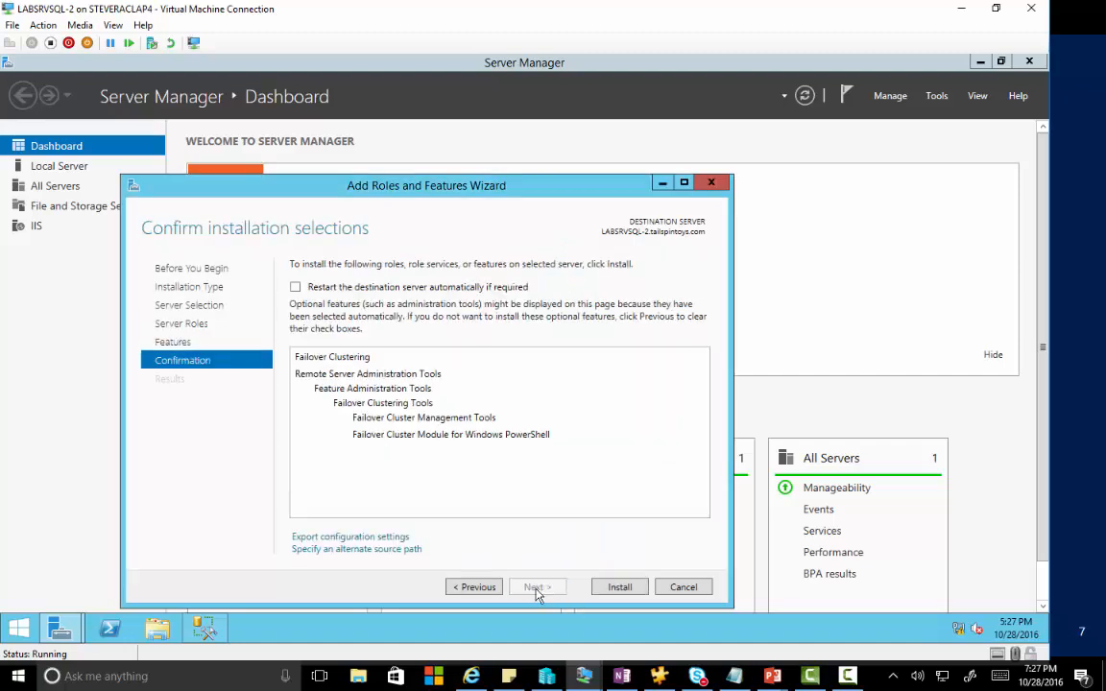
pyautogui.click(612, 588)
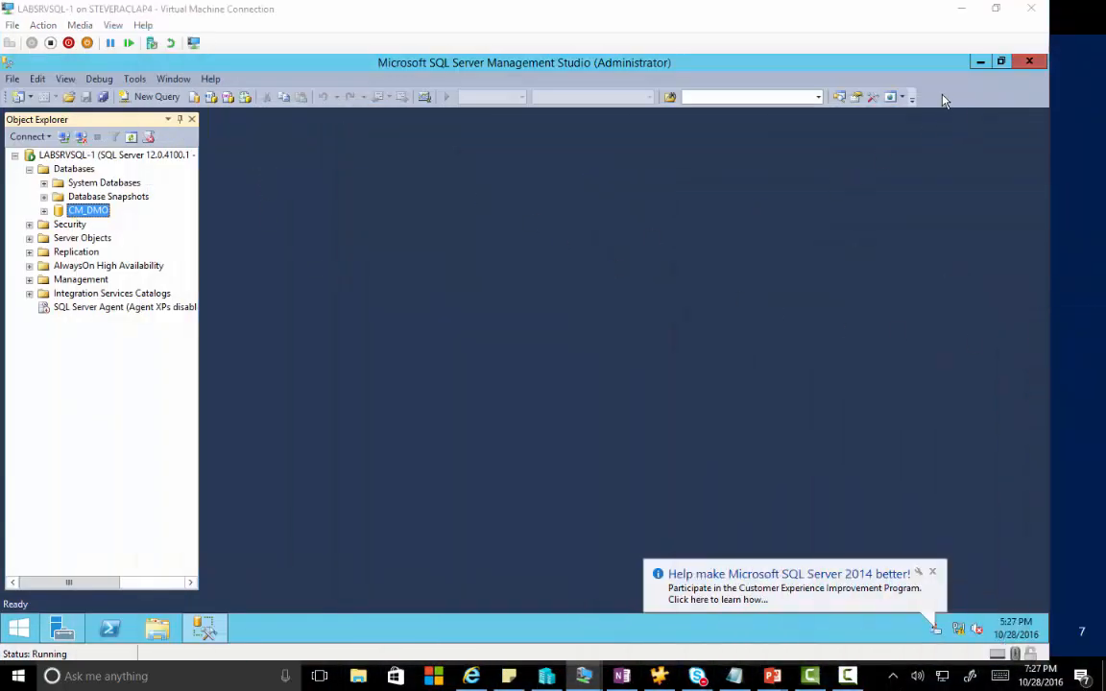
# Install Failover Clustering with its management tools on LABSRVSQL-1, then close the wizard and Server Manager.
pyautogui.click(981, 62)
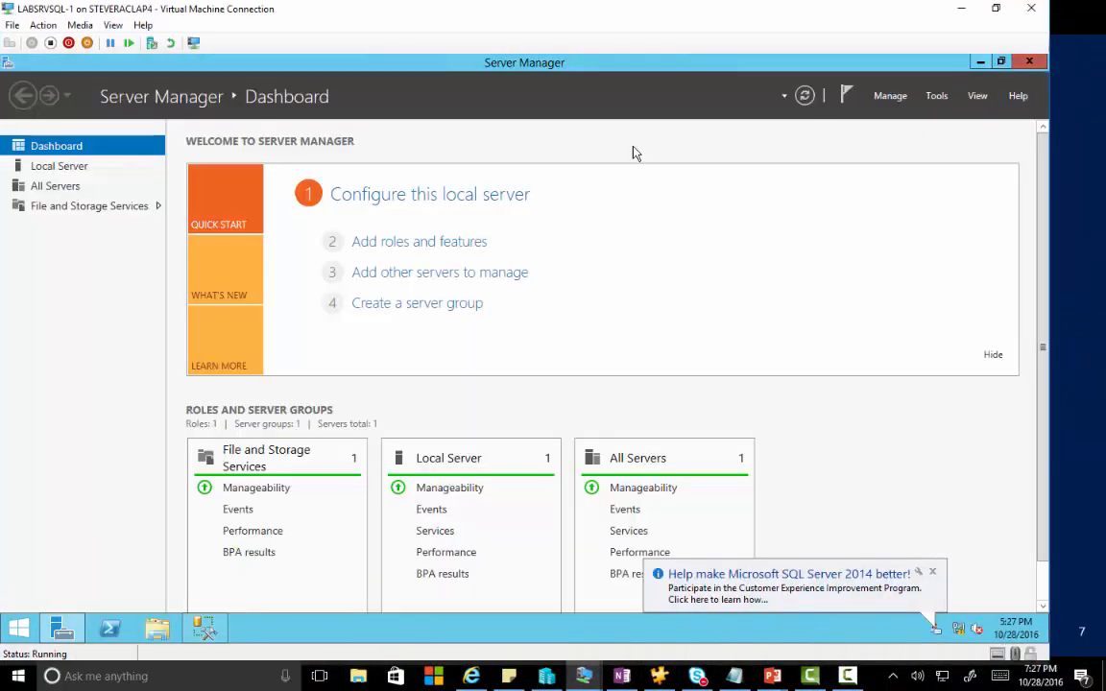
pyautogui.click(386, 251)
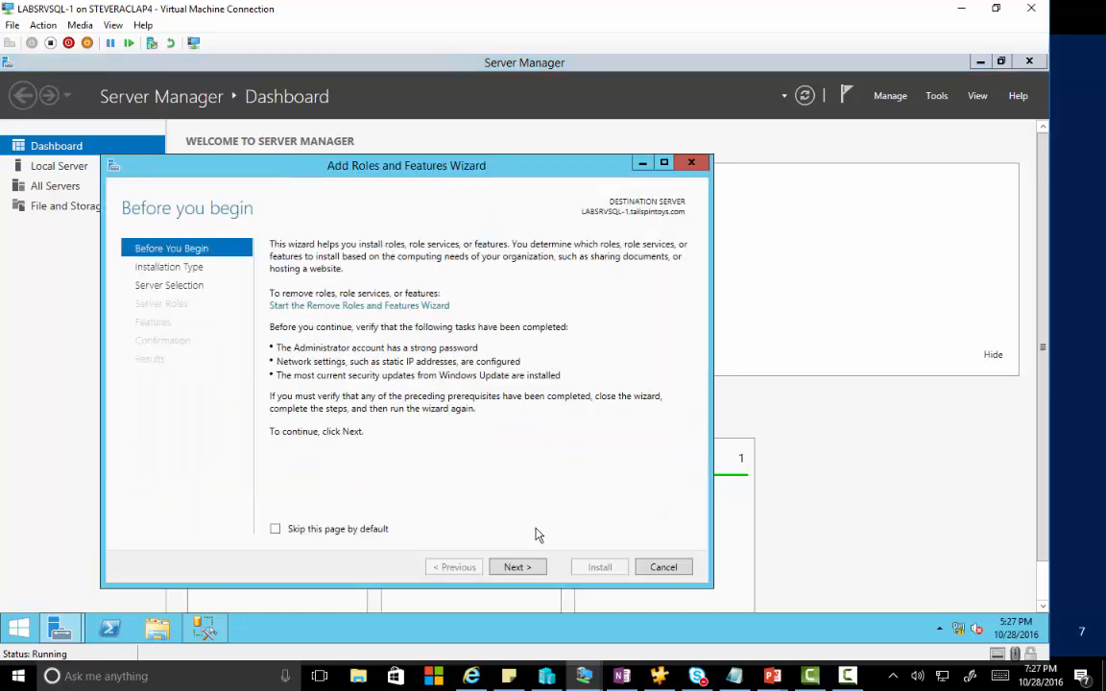
pyautogui.click(535, 569)
pyautogui.click(535, 568)
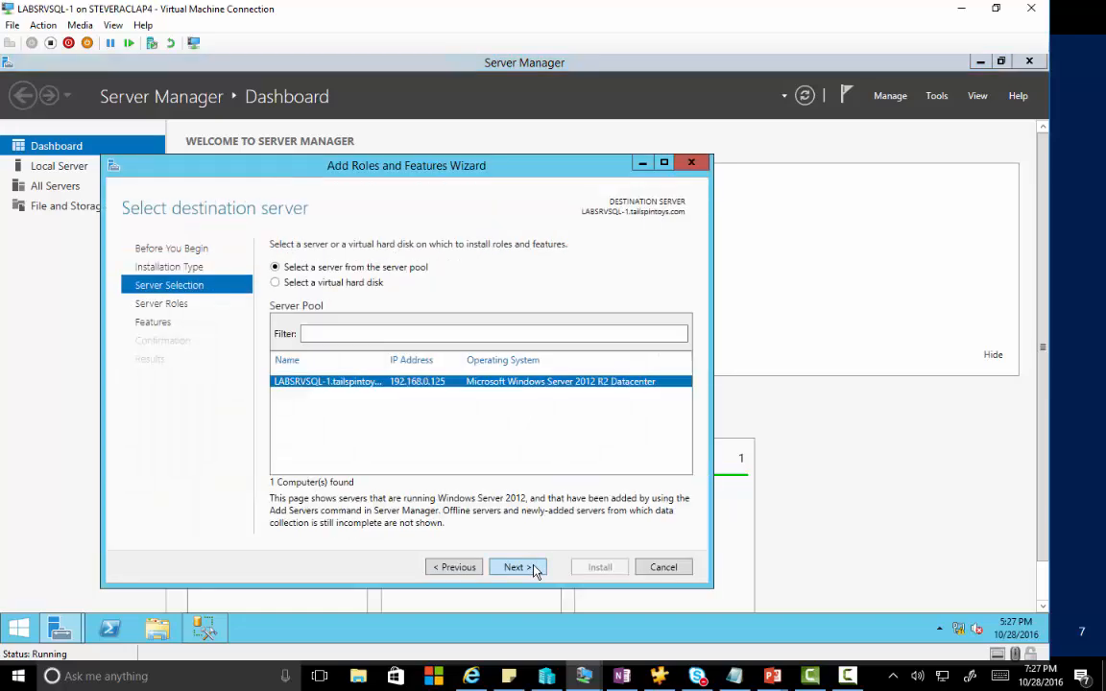
pyautogui.click(535, 569)
pyautogui.click(535, 569)
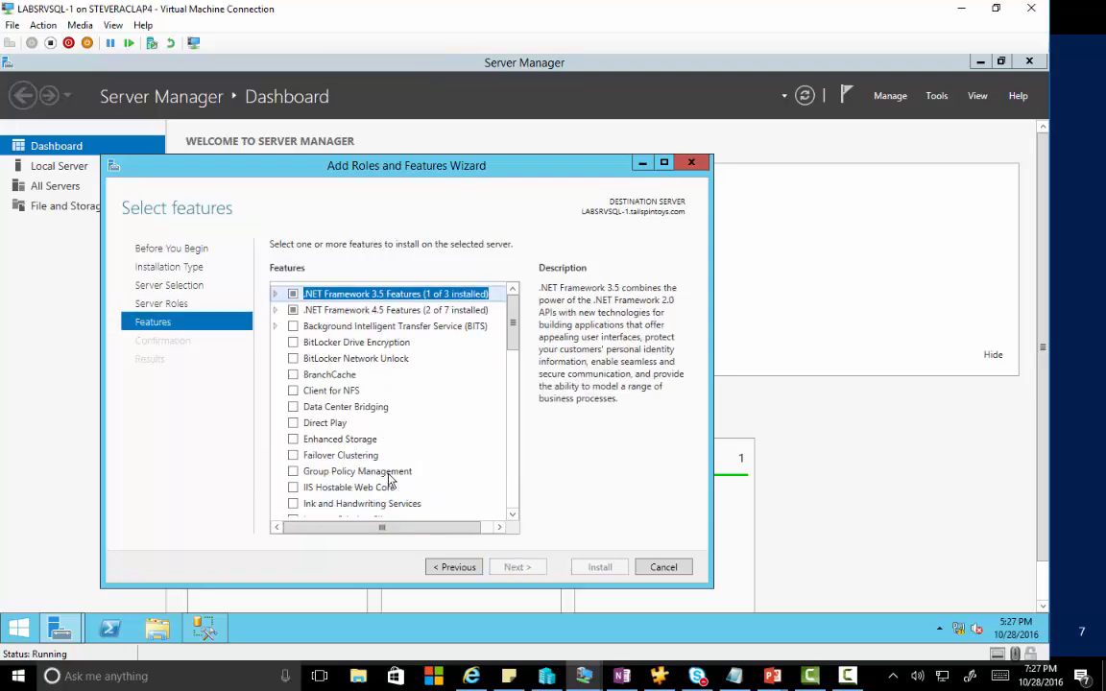
pyautogui.click(294, 456)
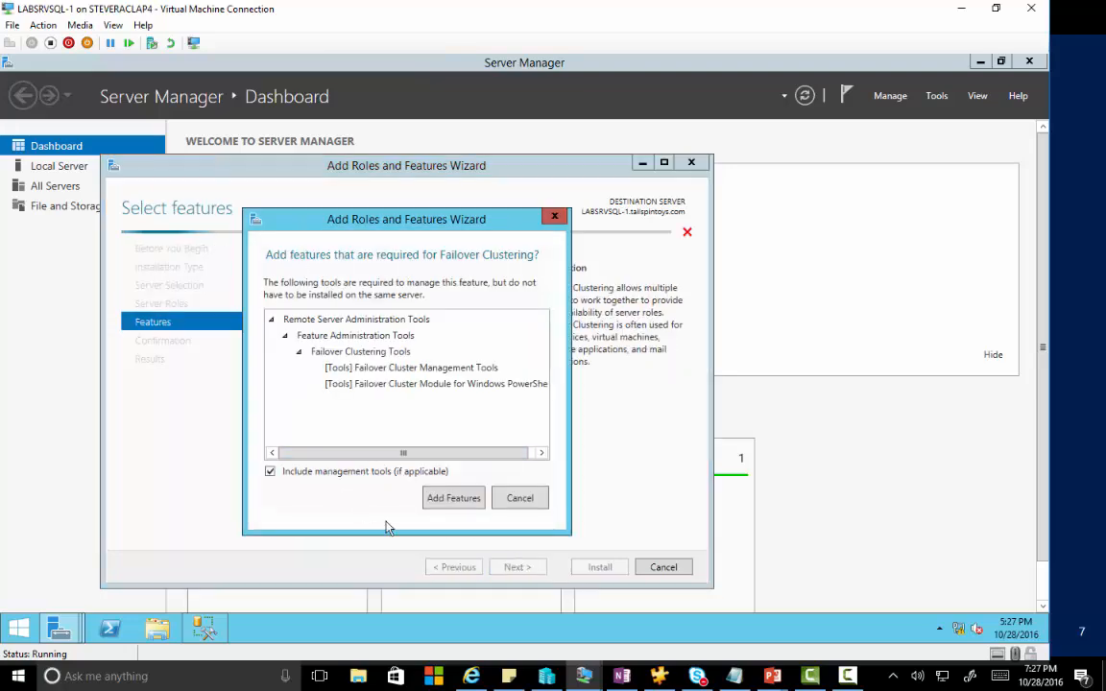
pyautogui.click(454, 498)
pyautogui.click(519, 567)
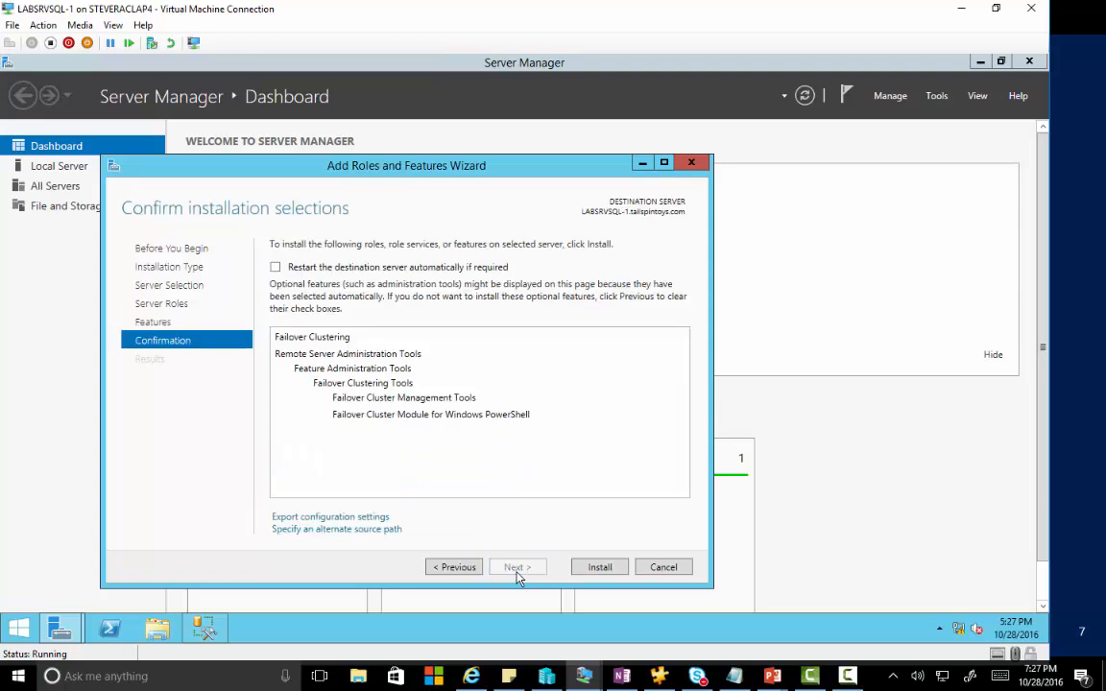
pyautogui.click(607, 570)
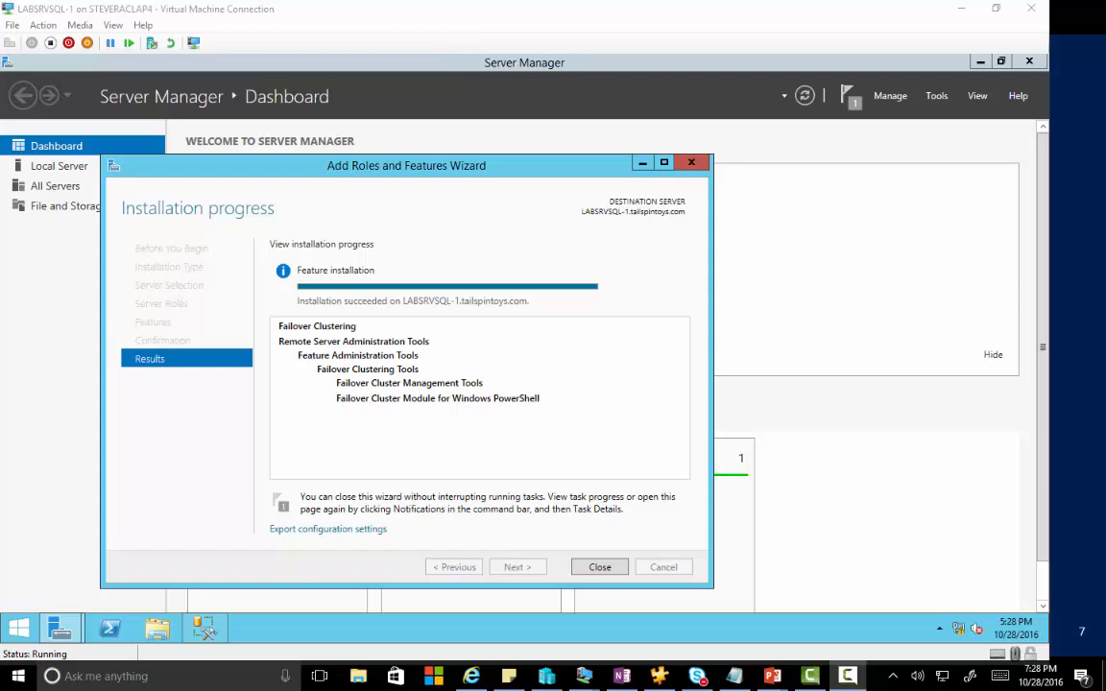
pyautogui.click(599, 567)
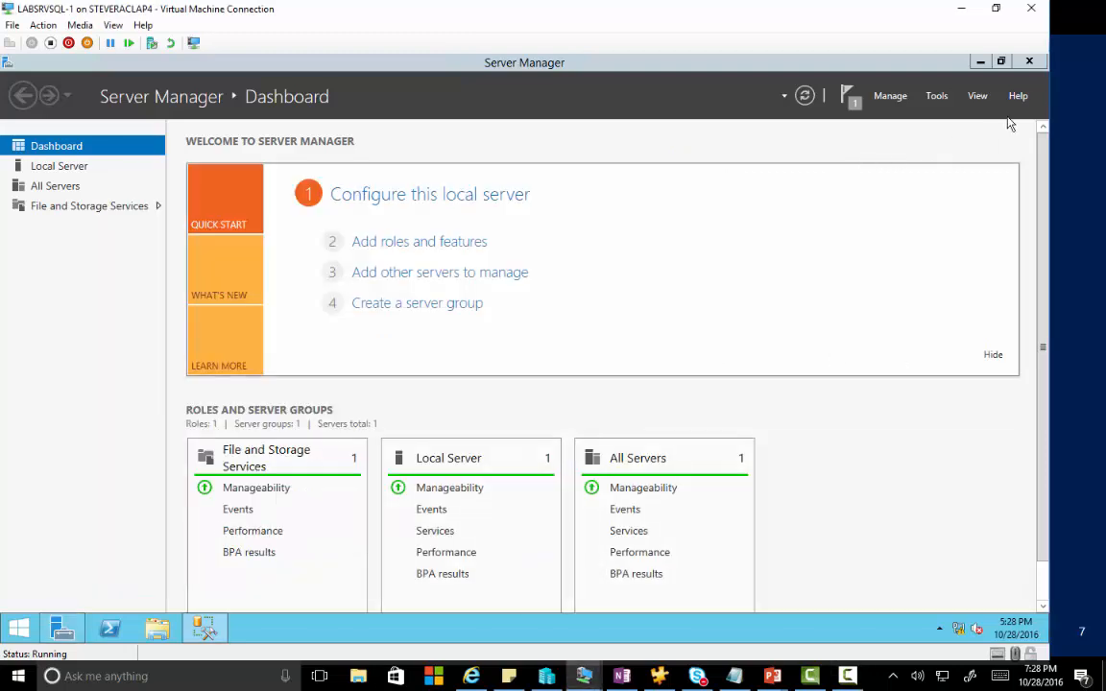
pyautogui.click(1029, 61)
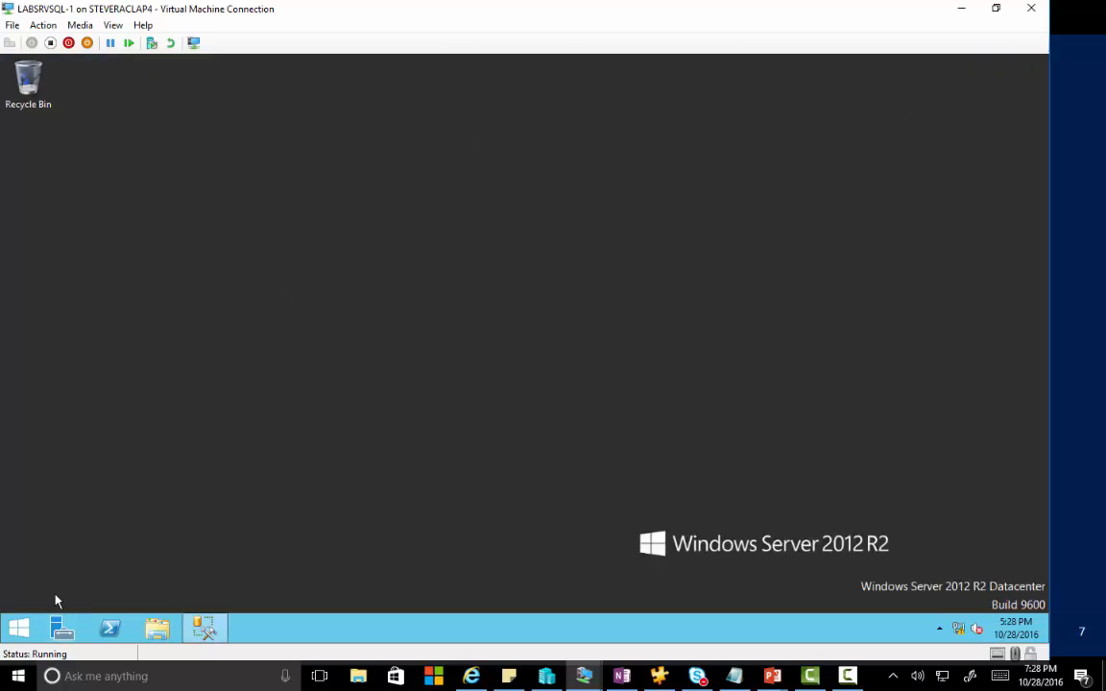
# Launch Failover Cluster Manager from a Start search for 'fail' and start the Create Cluster Wizard.
pyautogui.click(19, 628)
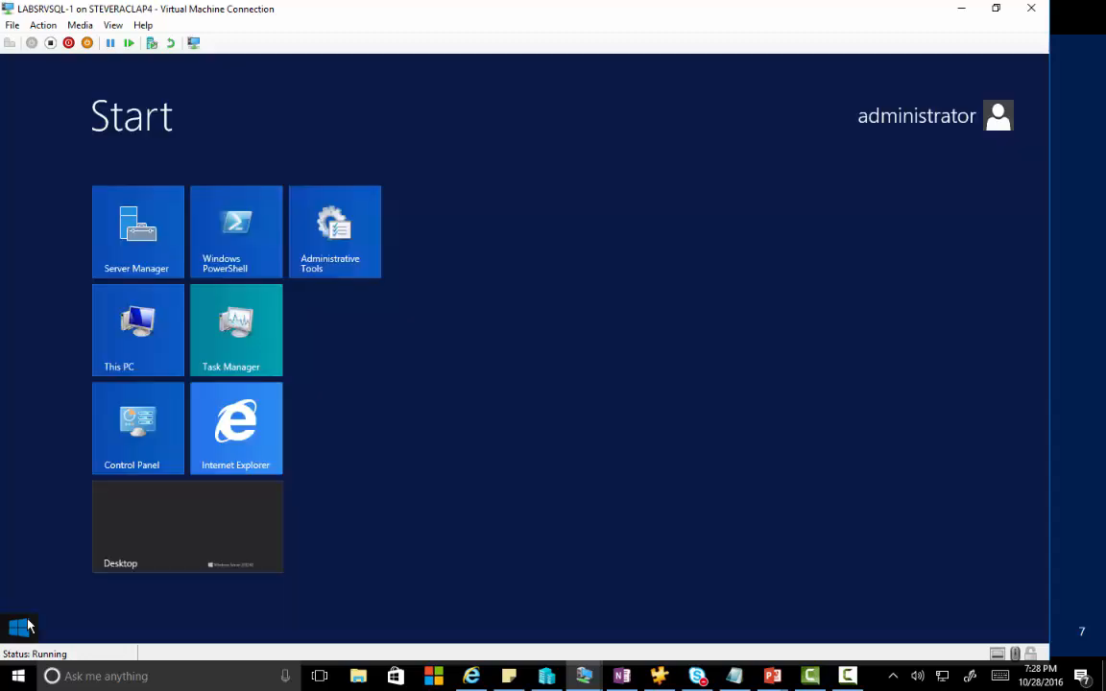
pyautogui.write('failover Cluster Manager')
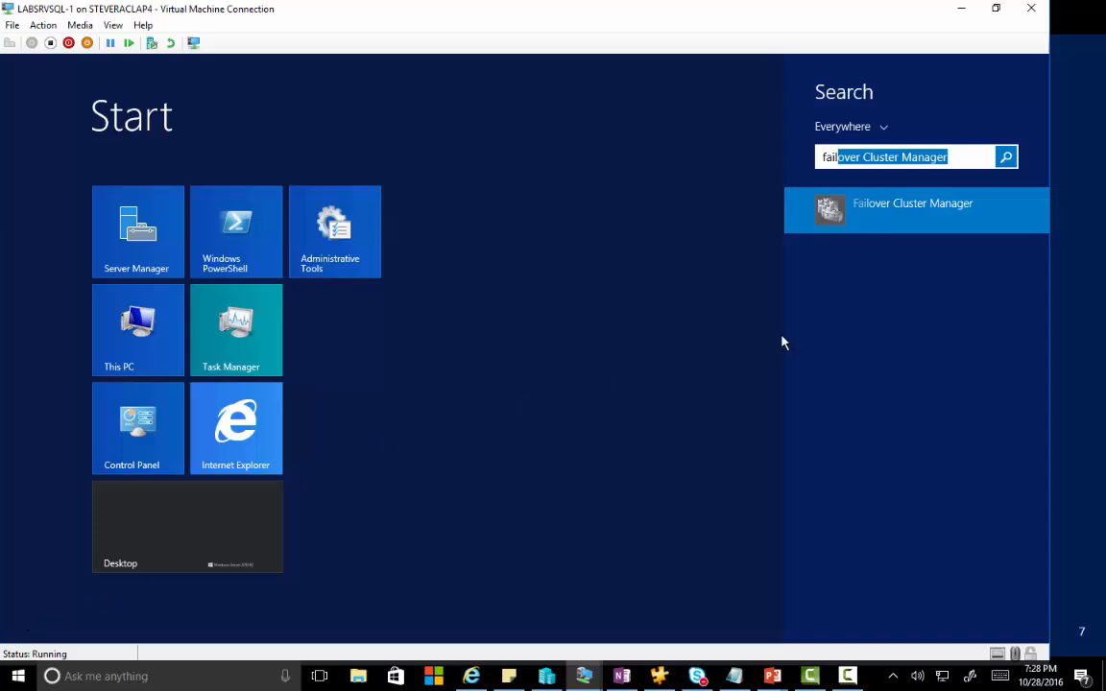
pyautogui.click(906, 216)
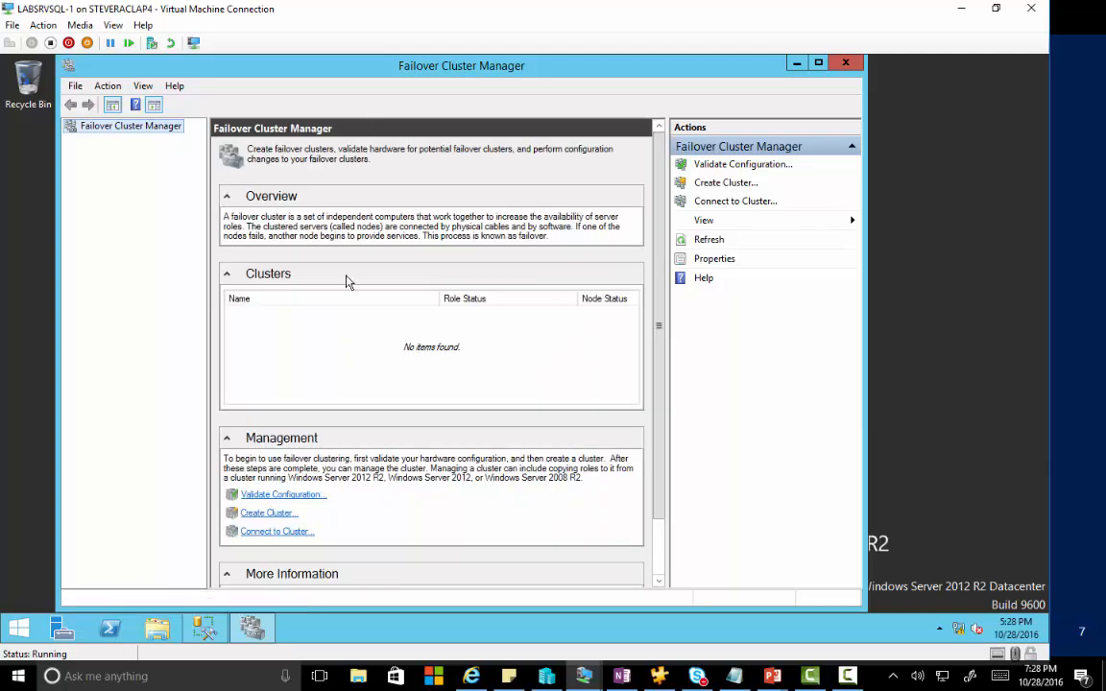
pyautogui.rightClick(105, 130)
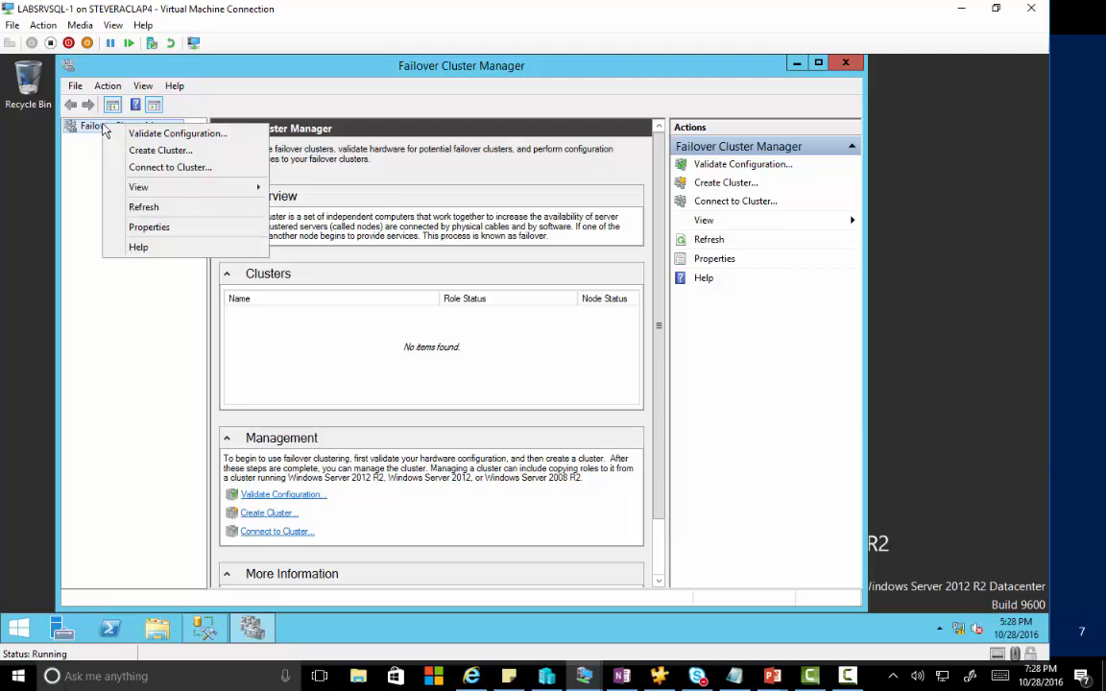
pyautogui.click(165, 151)
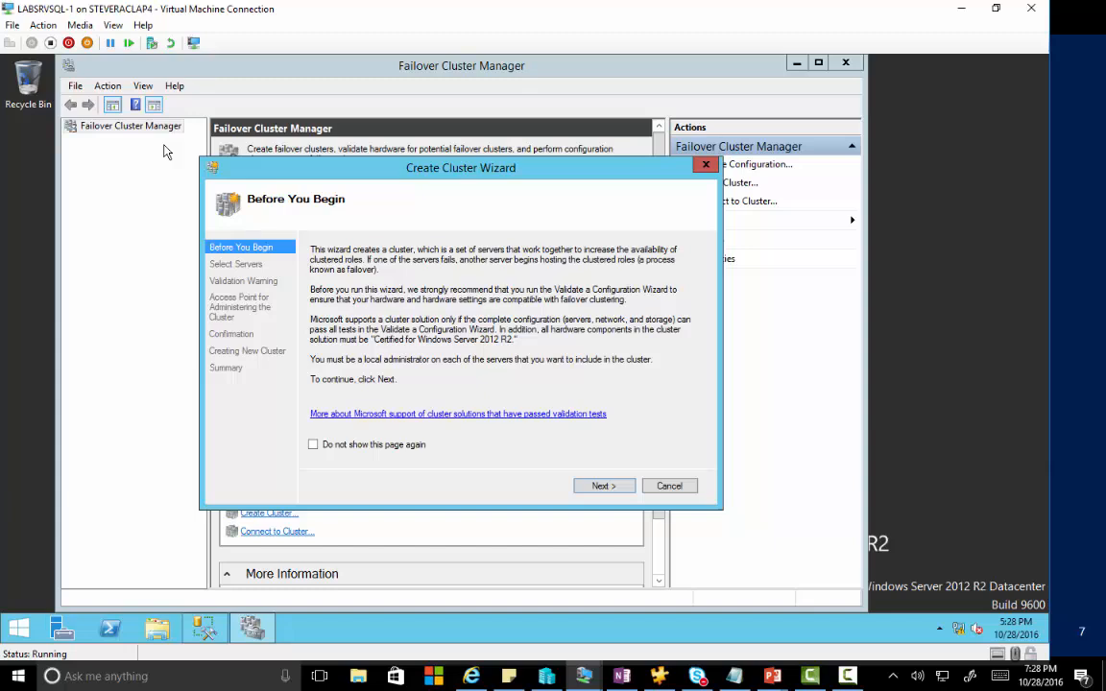
# Add labsrvsql-1 and labsrvsql-2 as the cluster's servers and continue.
pyautogui.click(599, 486)
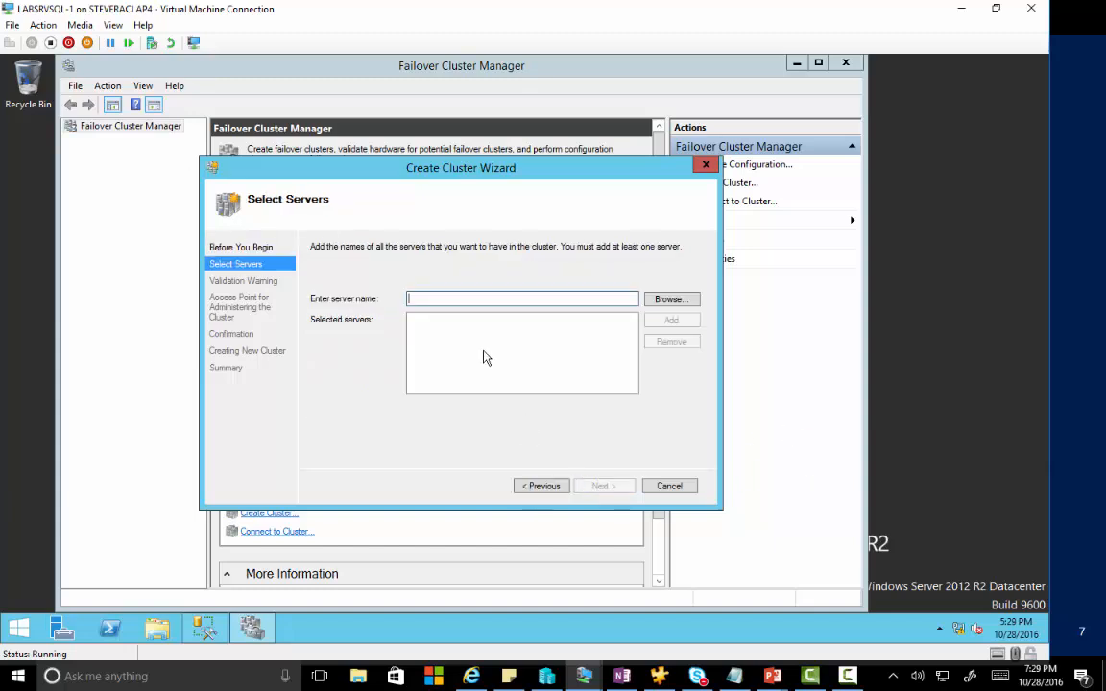
pyautogui.write('labs')
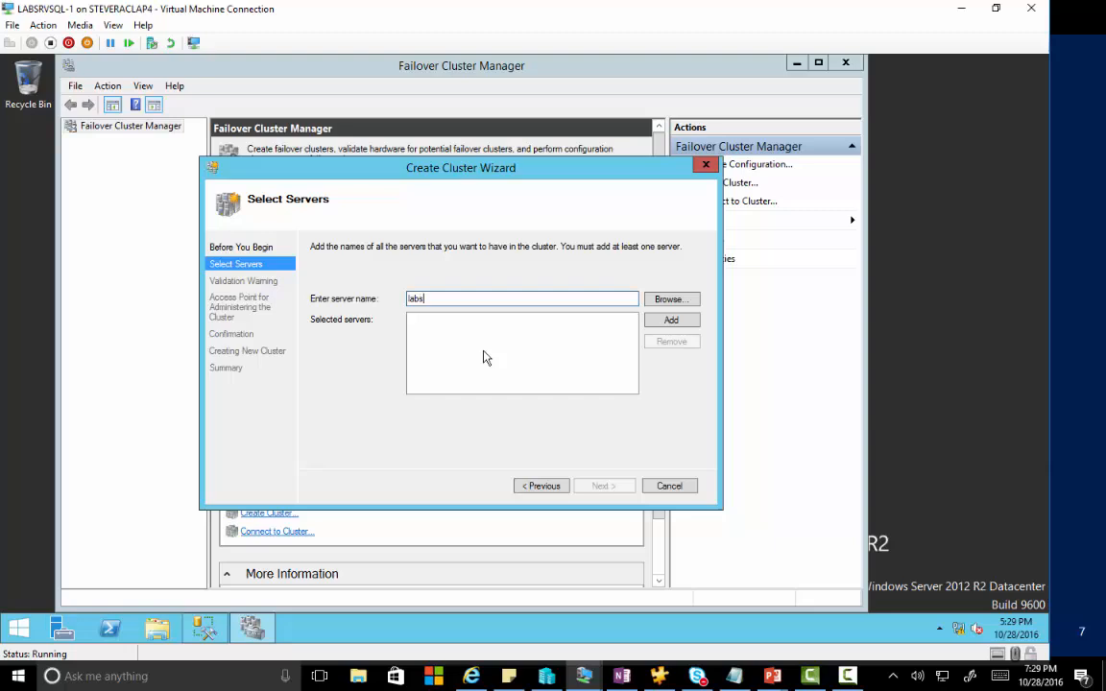
pyautogui.write('rvsql-1')
pyautogui.press('Return')
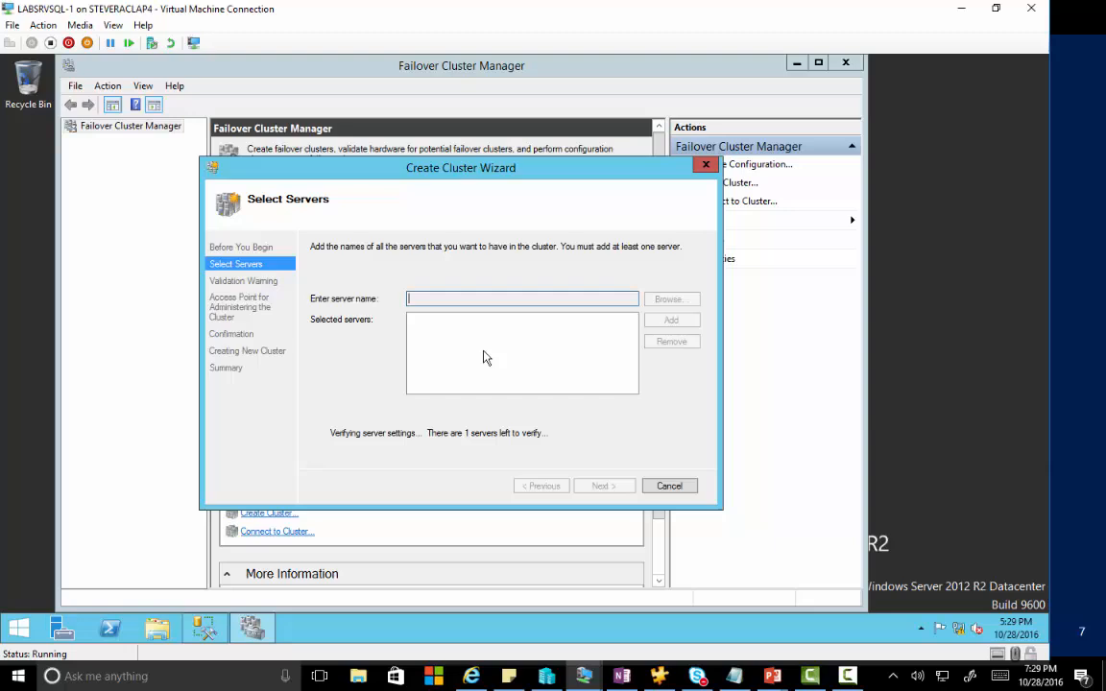
pyautogui.write('labs')
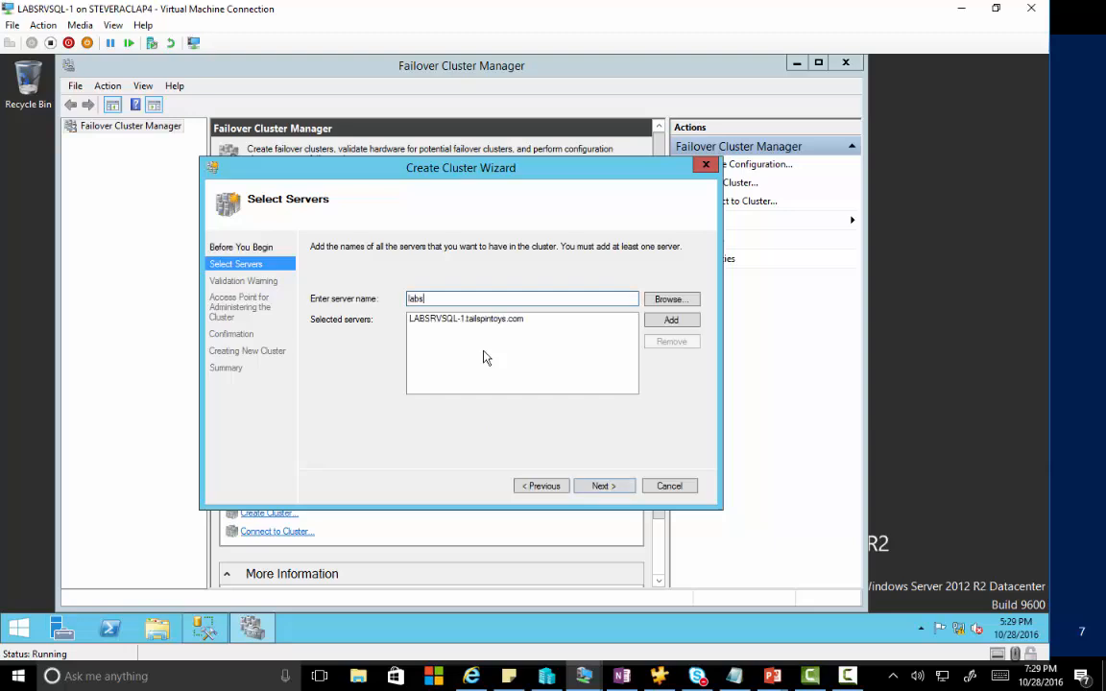
pyautogui.write('rvsql-2')
pyautogui.press('Return')
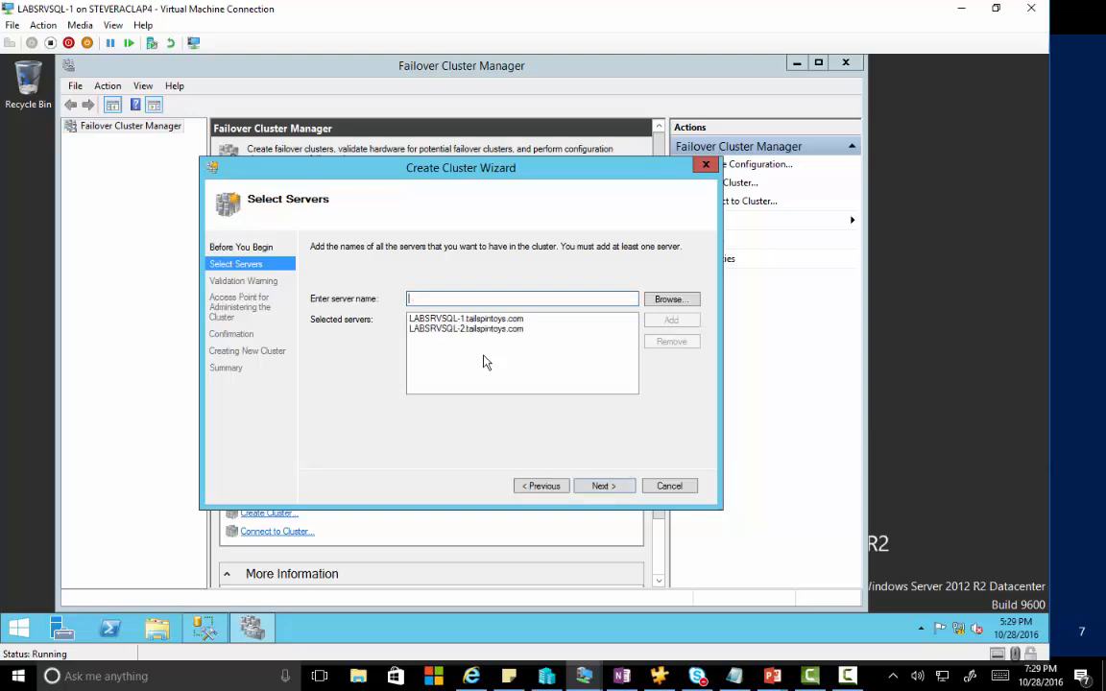
pyautogui.click(602, 486)
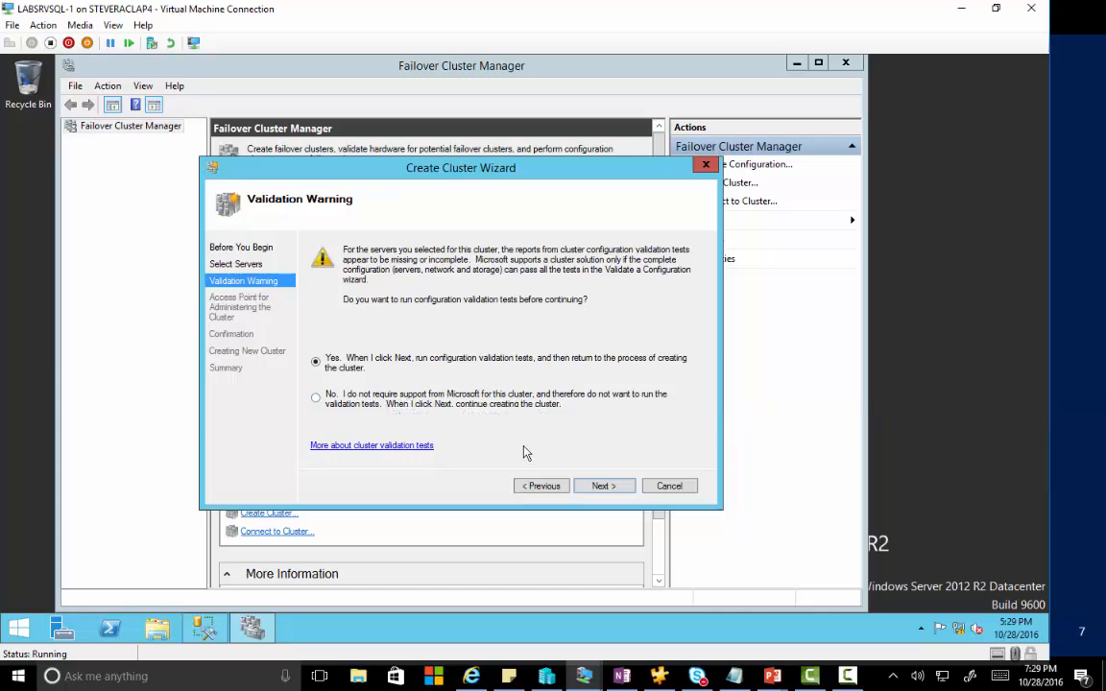
# Run all validation tests on both nodes, review the report, and finish validation.
pyautogui.click(602, 488)
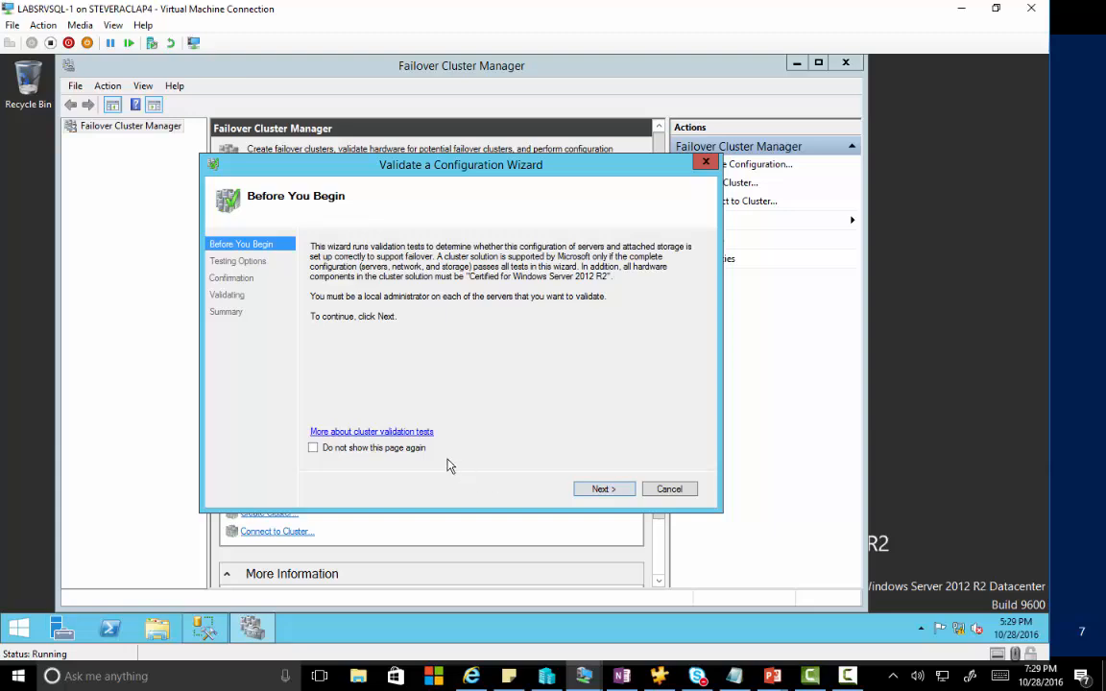
pyautogui.click(597, 490)
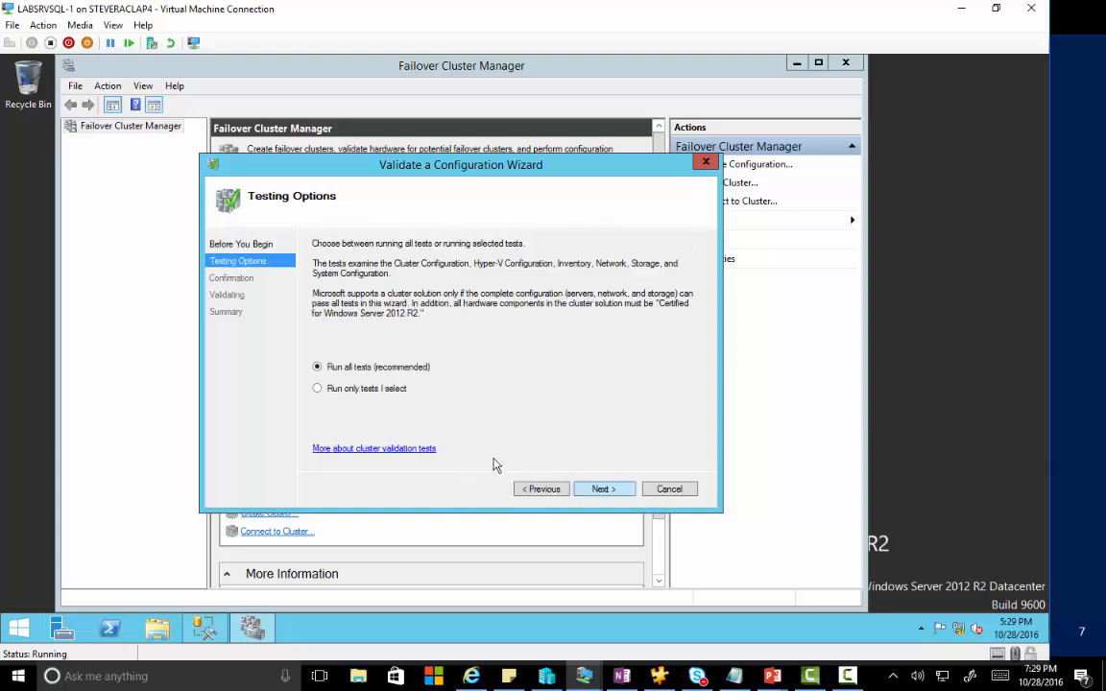
pyautogui.click(599, 490)
pyautogui.click(601, 490)
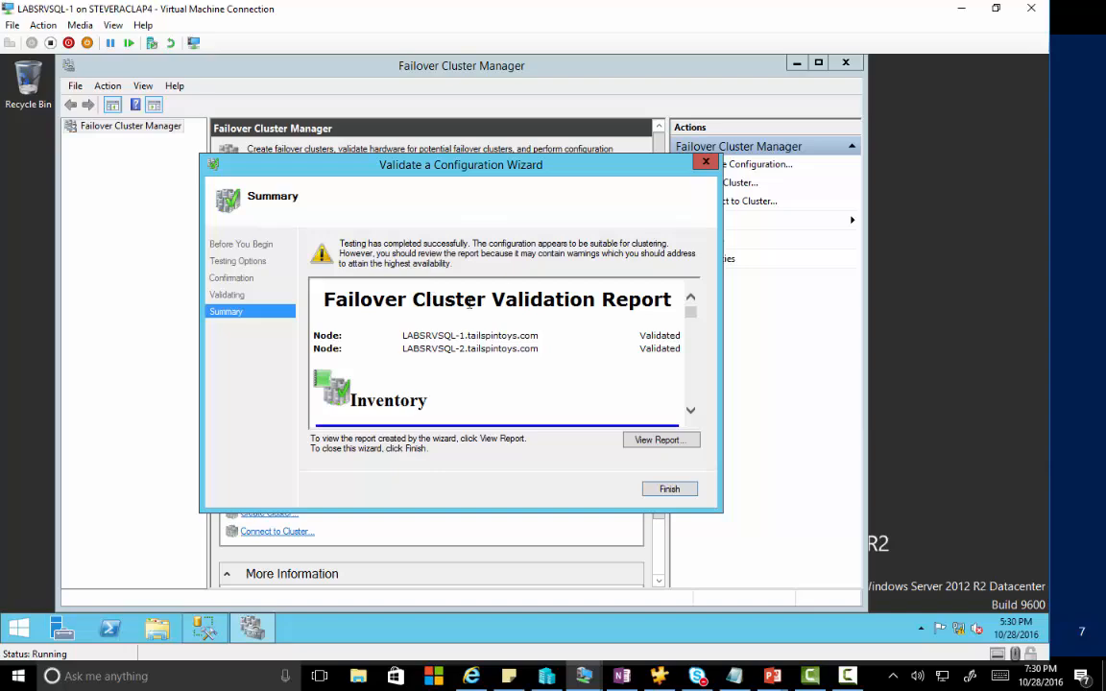
pyautogui.moveTo(692, 313); pyautogui.dragTo(701, 434)
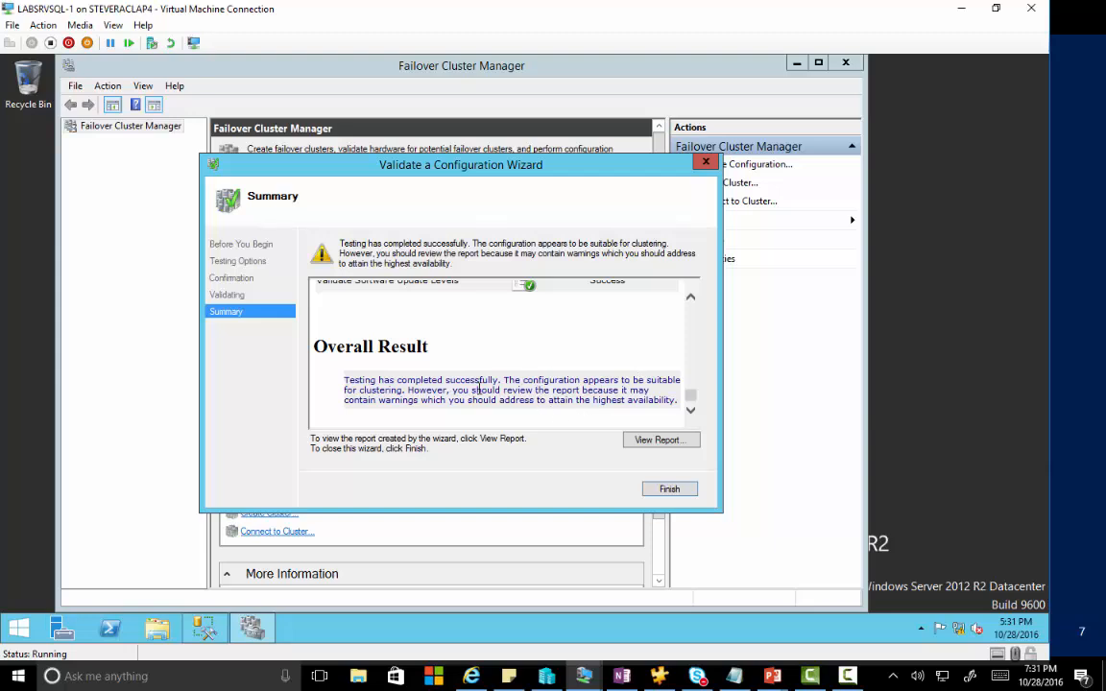
pyautogui.click(670, 491)
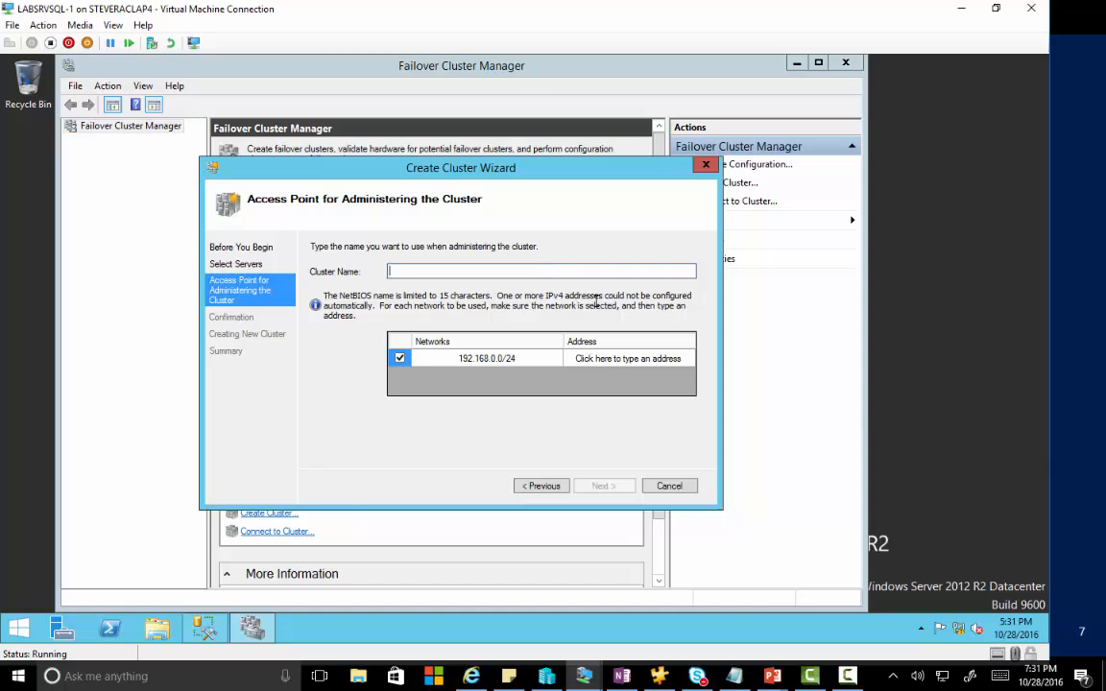
# Enter WinCluster as the cluster name.
pyautogui.moveTo(585, 10); pyautogui.dragTo(679, 223)
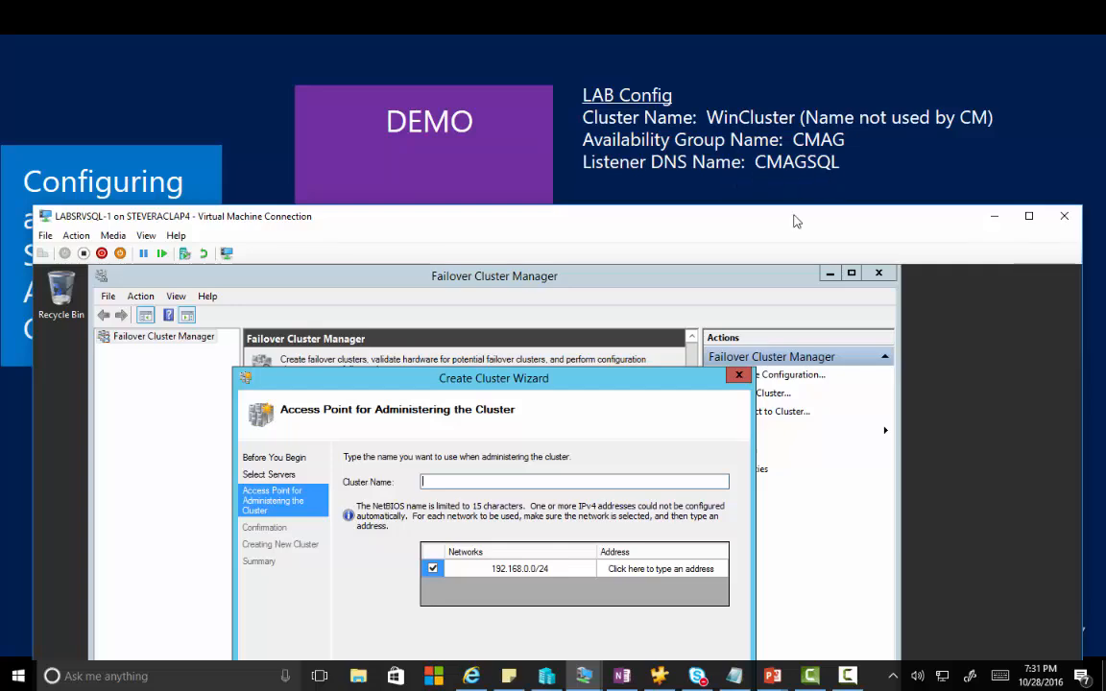
pyautogui.moveTo(794, 222); pyautogui.dragTo(792, 93)
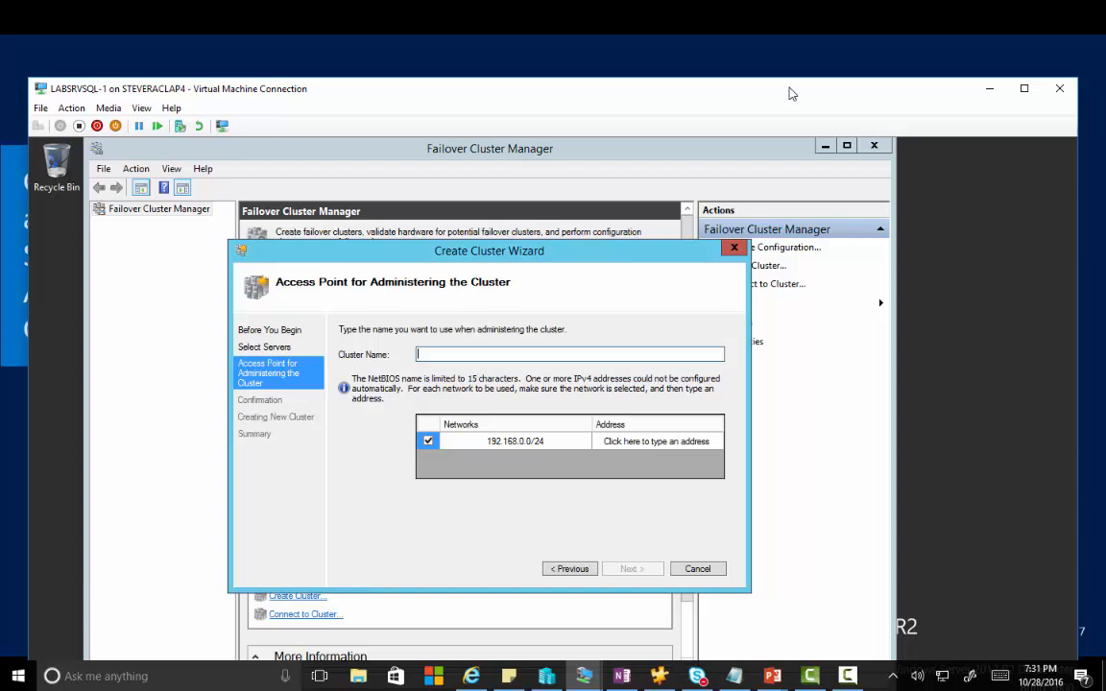
pyautogui.doubleClick(793, 93)
pyautogui.write('Wi')
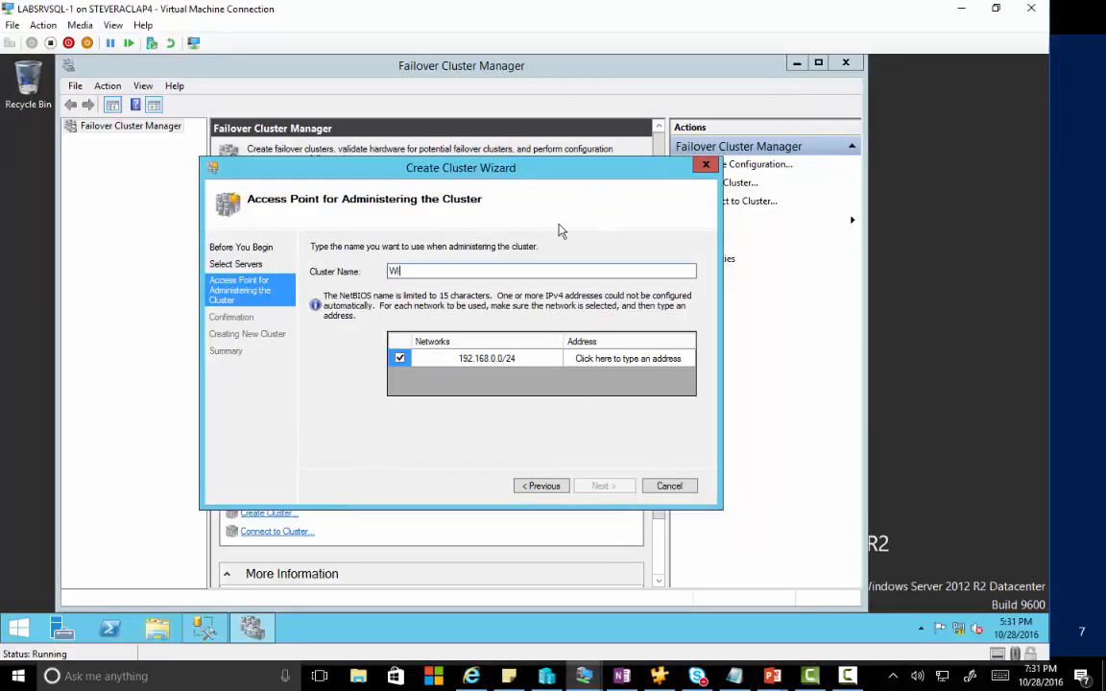
pyautogui.write('nCluster')
# Check the server's IP configuration with ipconfig in a command prompt.
pyautogui.rightClick(29, 617)
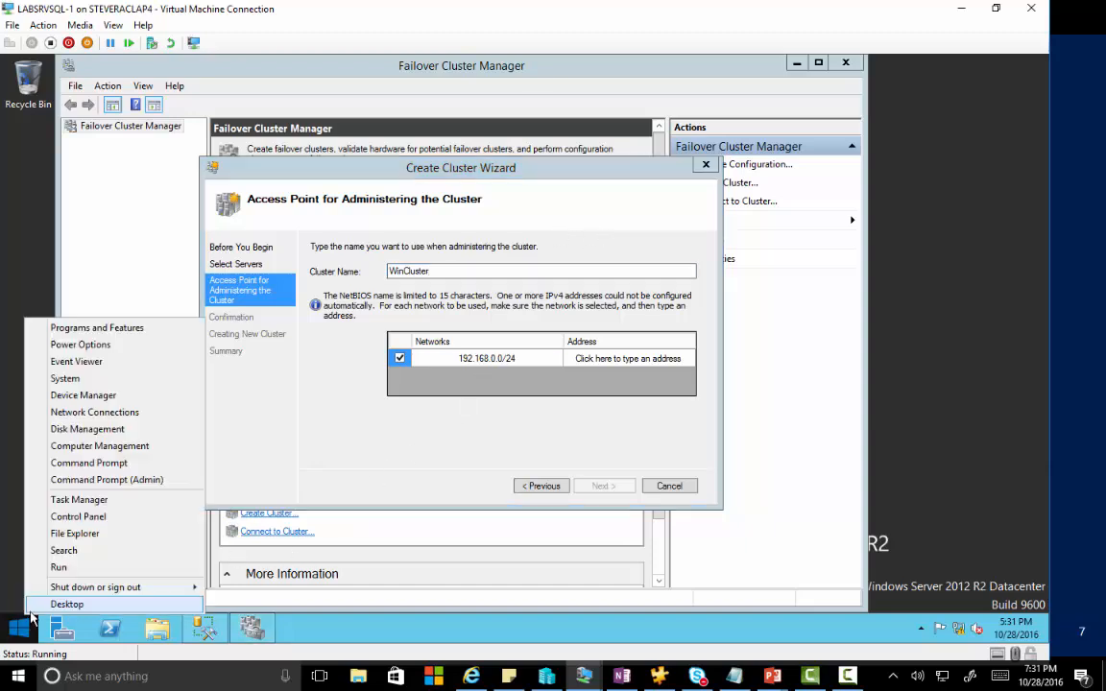
pyautogui.click(59, 567)
pyautogui.write('cmd')
pyautogui.press('Return')
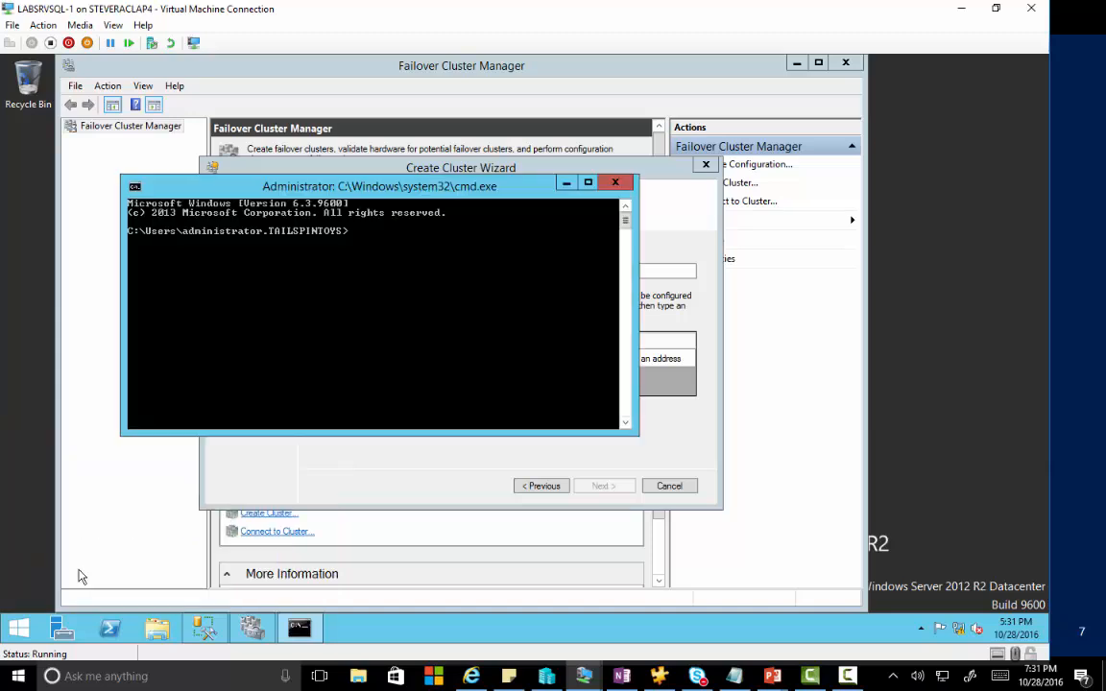
pyautogui.write('ipconfig')
pyautogui.press('Return')
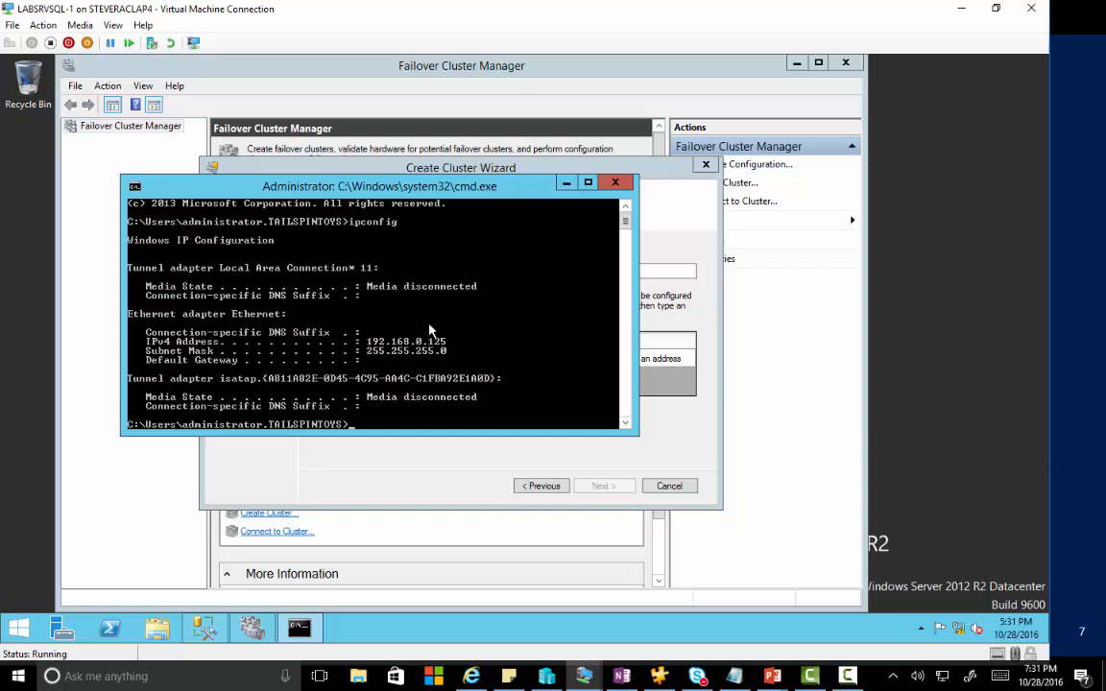
pyautogui.click(616, 183)
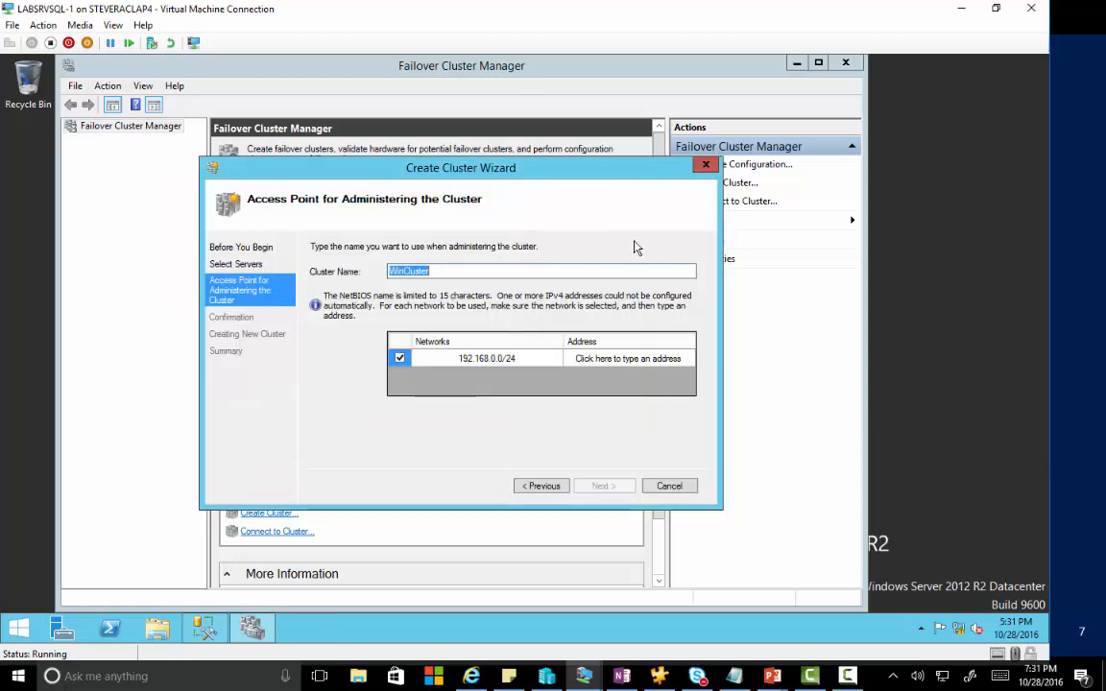
# Set the cluster's address to 192.168.0.127 and confirm the access point.
pyautogui.click(657, 360)
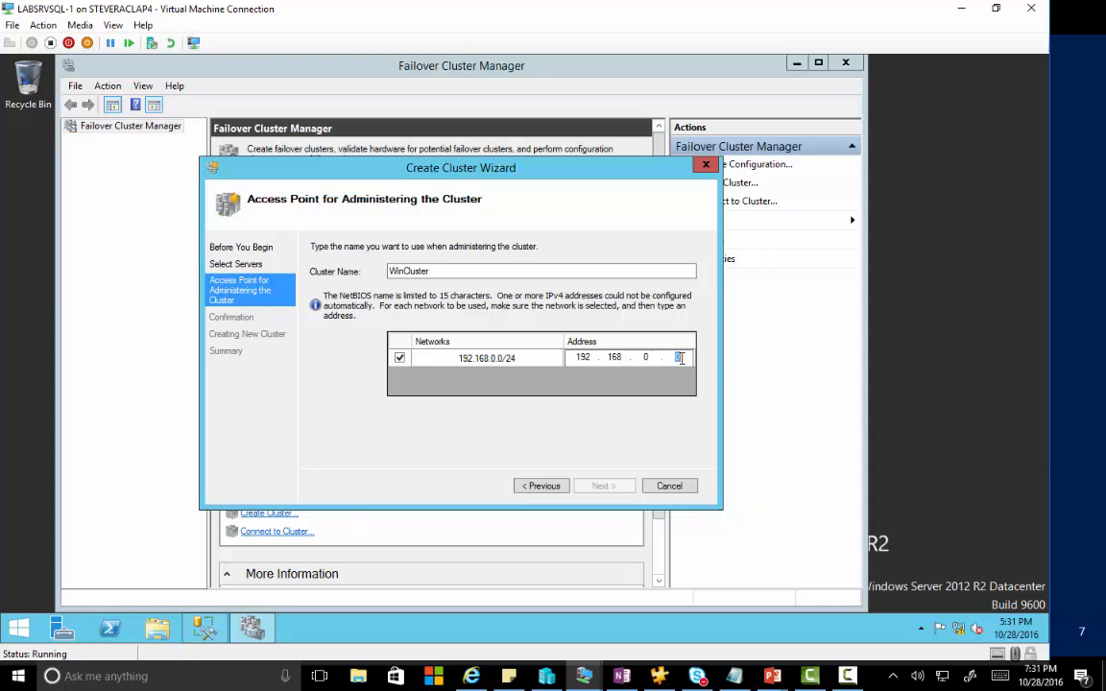
pyautogui.write('127')
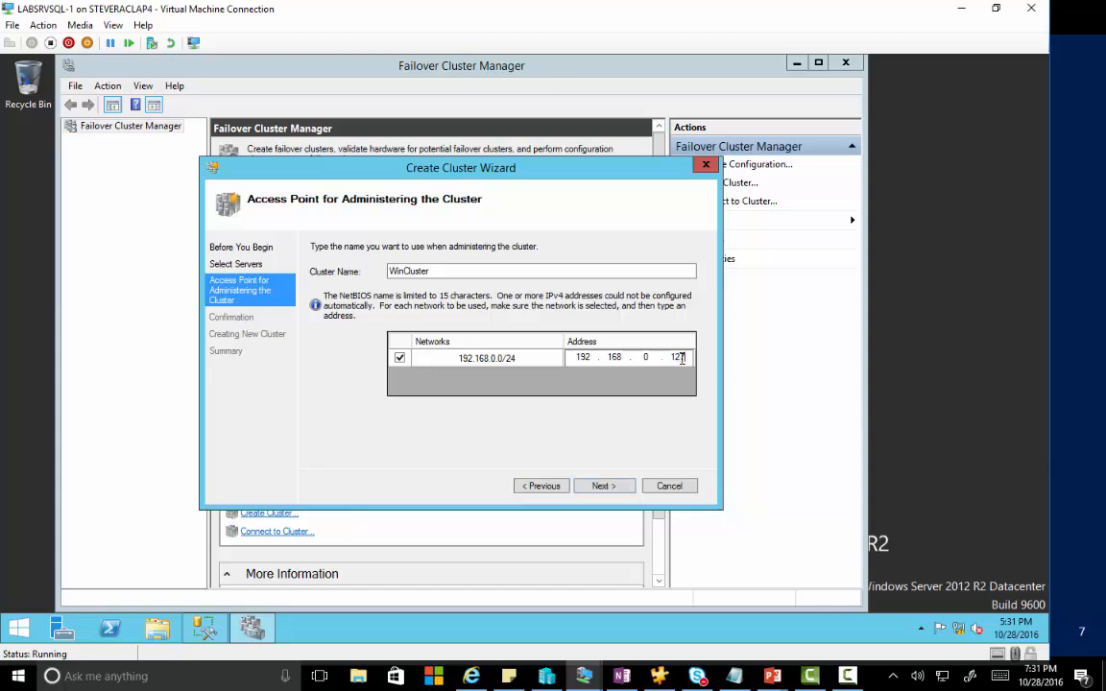
pyautogui.click(607, 486)
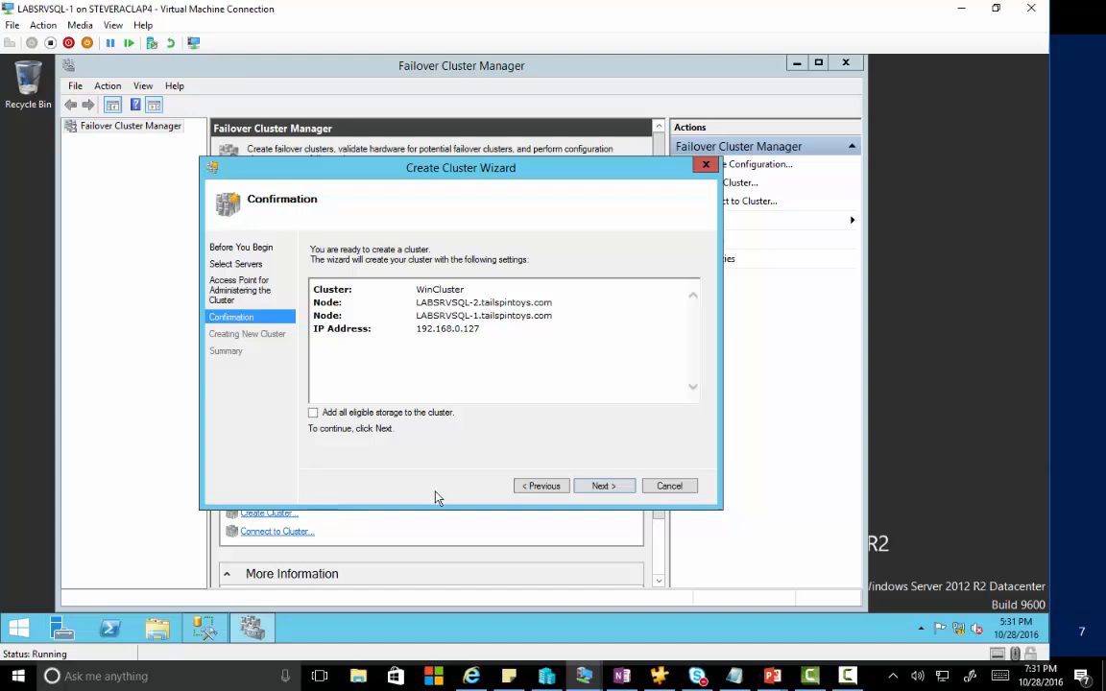
# Create the WinCluster cluster, read the disk-witness warning in the summary, and finish.
pyautogui.click(602, 487)
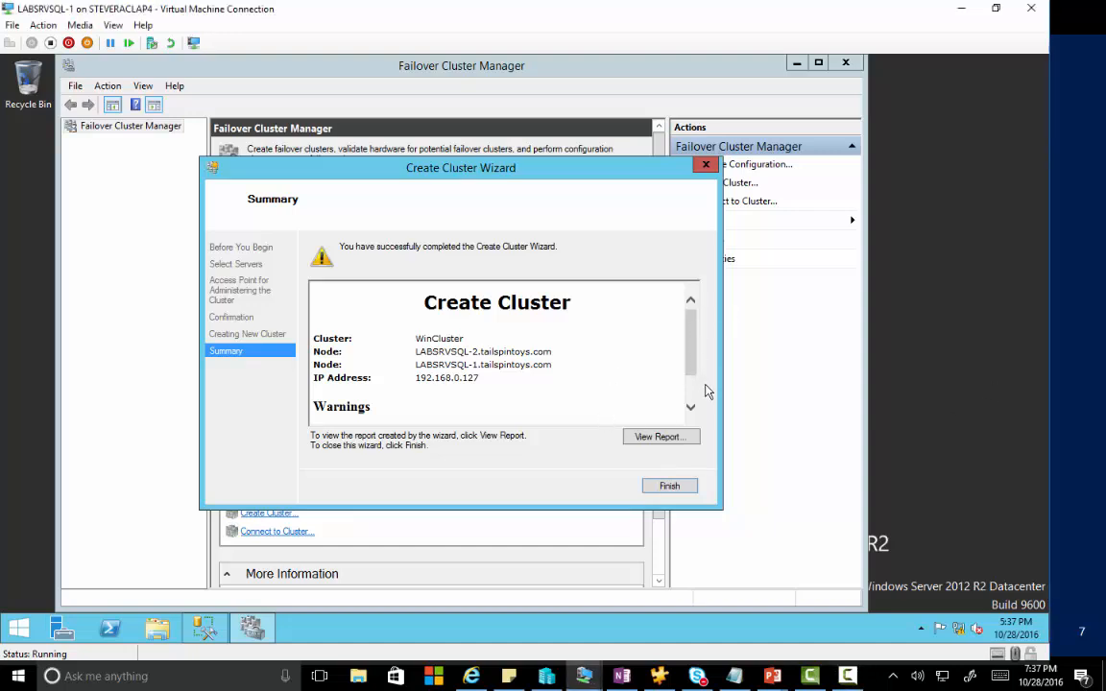
pyautogui.moveTo(694, 382); pyautogui.dragTo(693, 407)
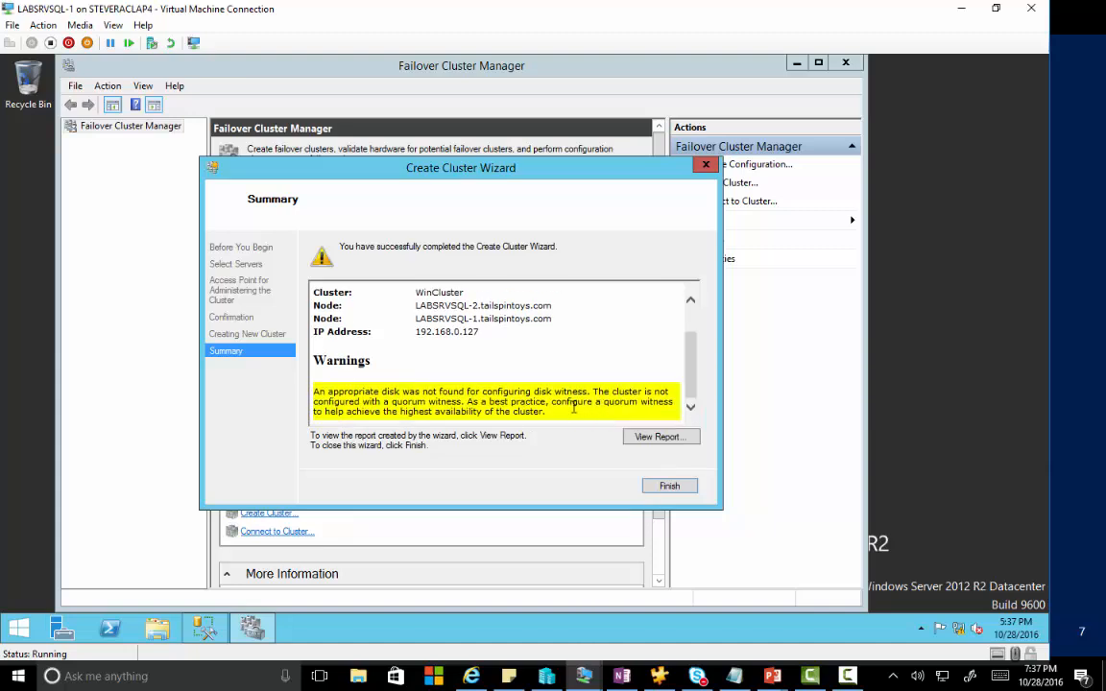
pyautogui.click(662, 486)
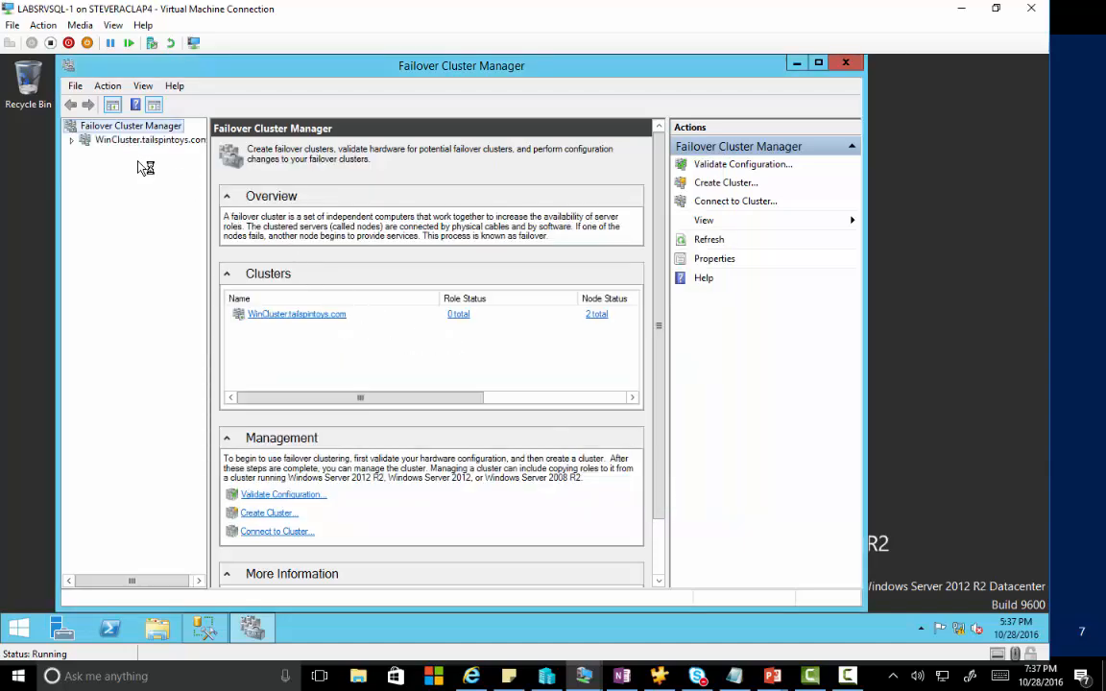
# Expand WinCluster and review its Nodes and Cluster Events pages.
pyautogui.click(135, 142)
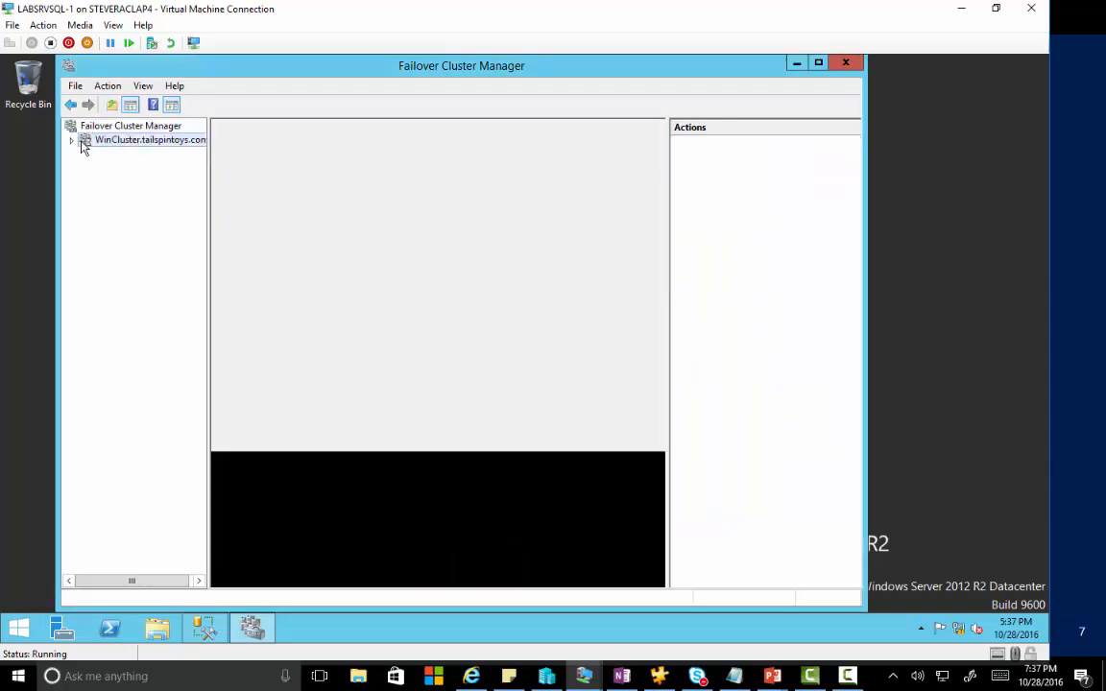
pyautogui.click(72, 141)
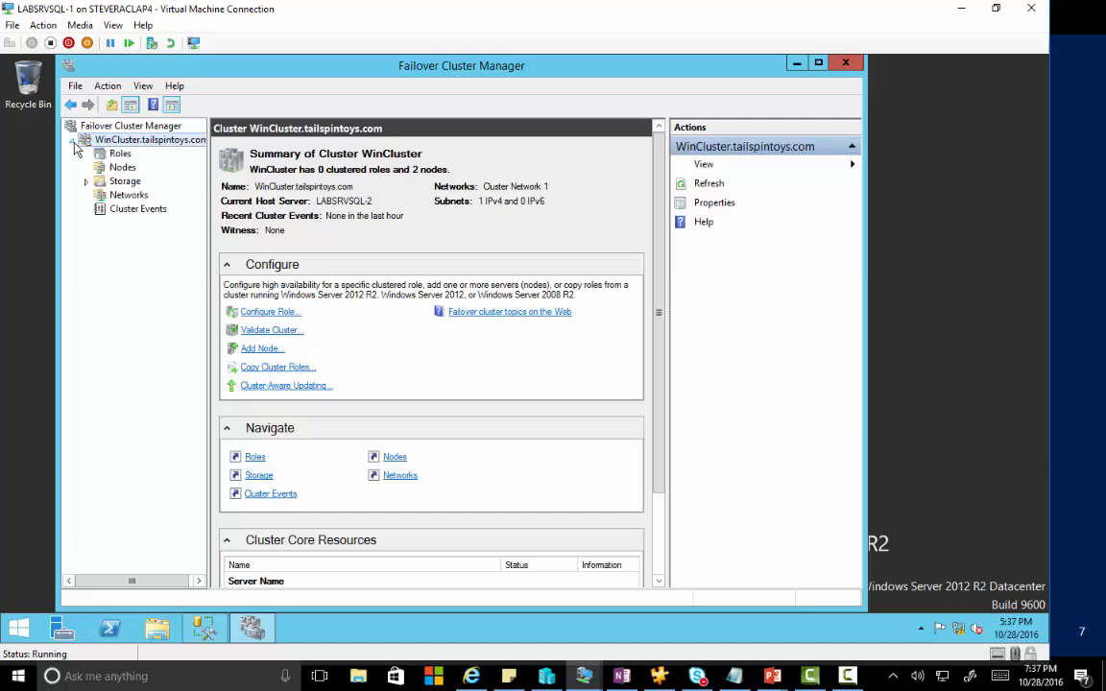
pyautogui.click(123, 168)
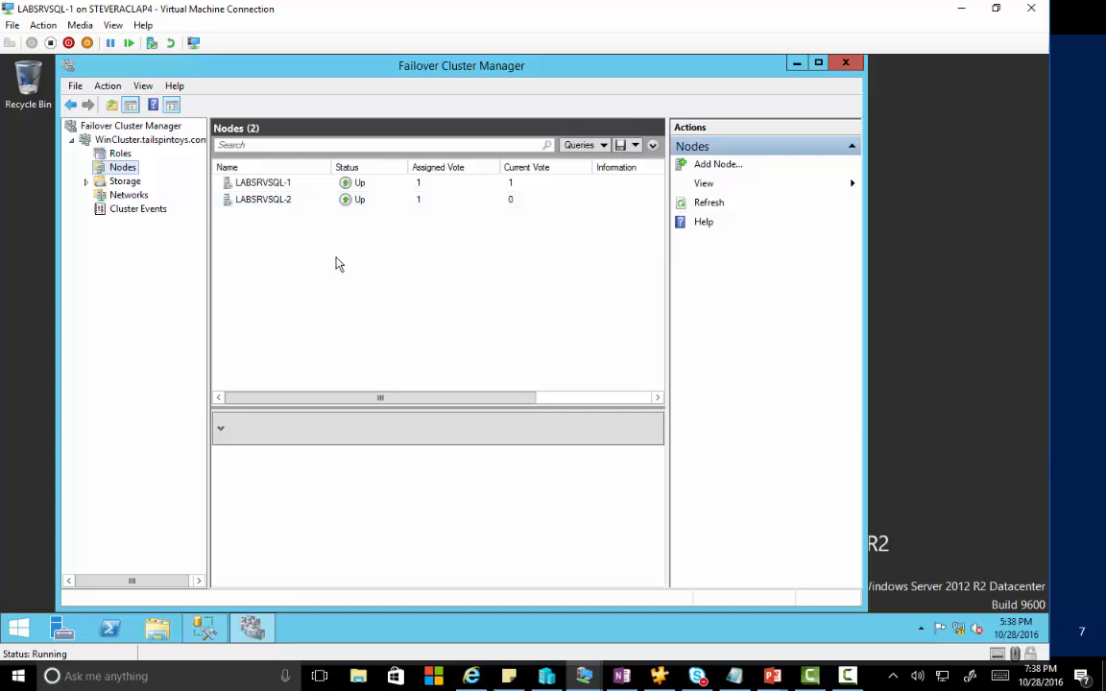
pyautogui.click(140, 209)
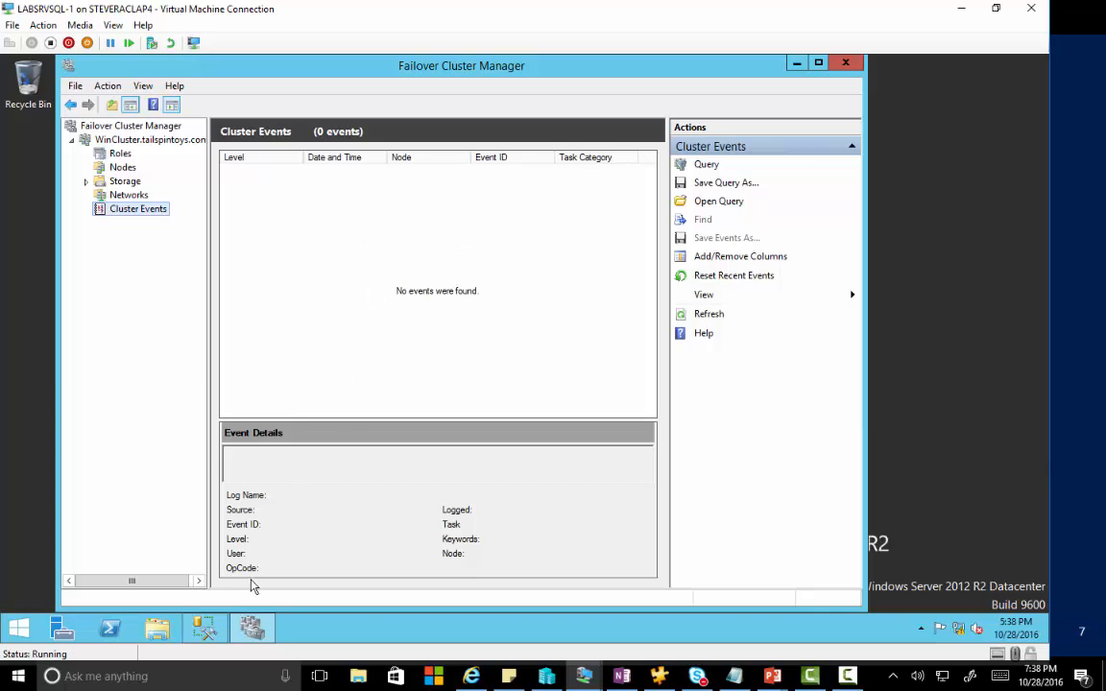
# In SQL Server 2014 Configuration Manager, enable AlwaysOn Availability Groups for SQL Server (MSSQLSERVER).
pyautogui.click(29, 629)
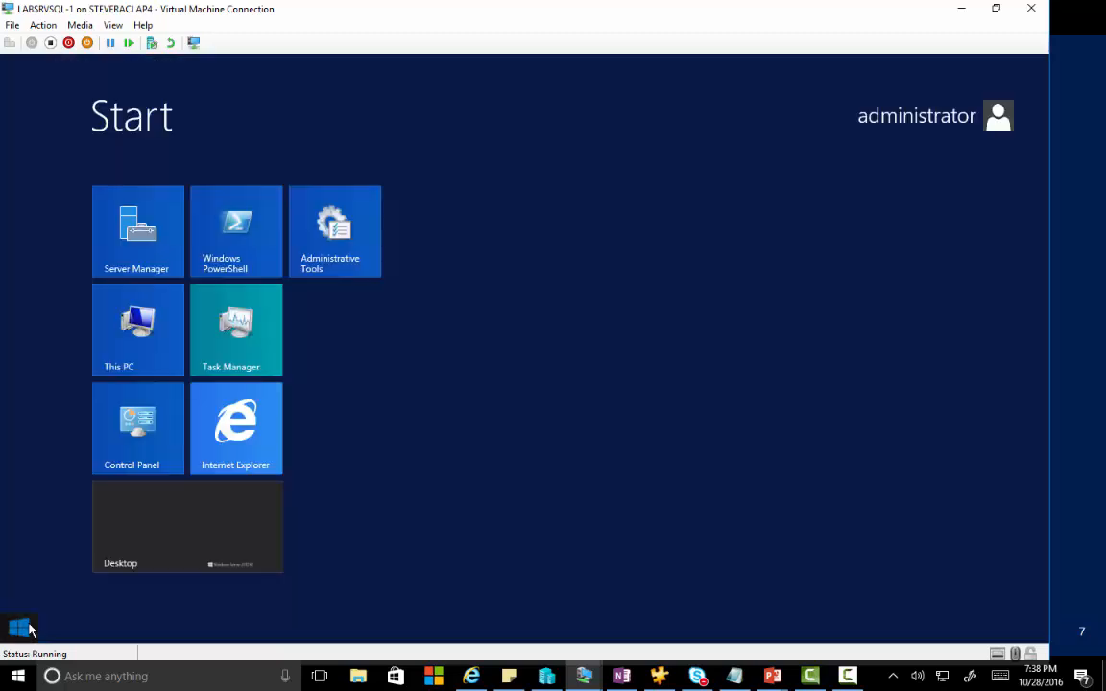
pyautogui.write('configuration')
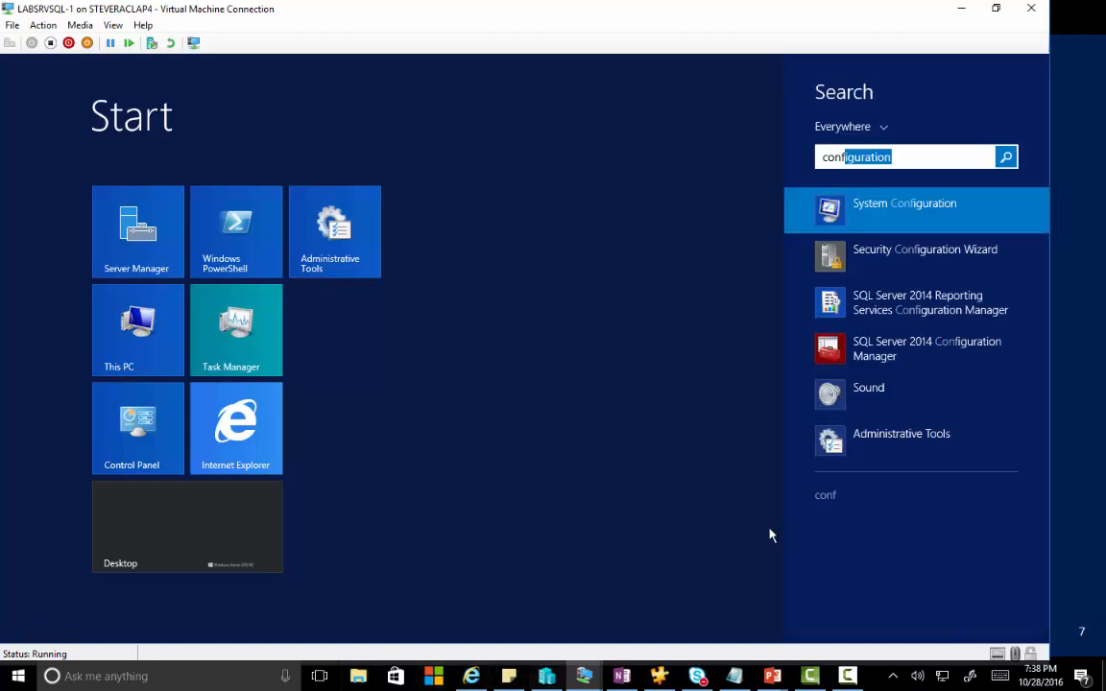
pyautogui.click(905, 358)
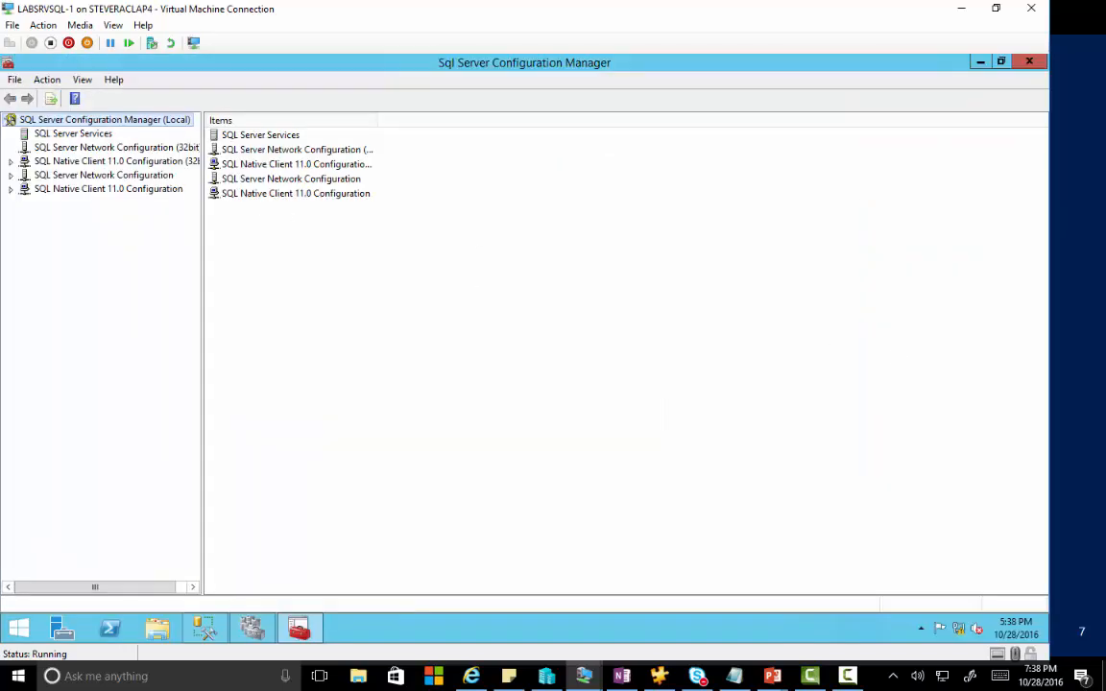
pyautogui.click(59, 134)
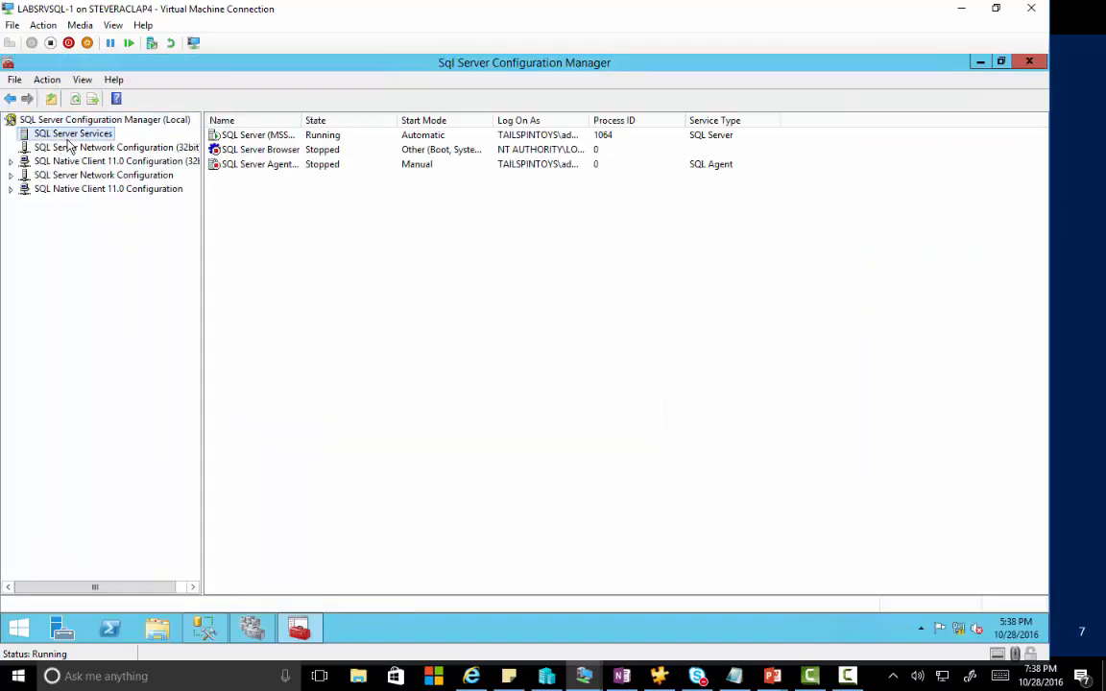
pyautogui.rightClick(247, 139)
pyautogui.click(297, 237)
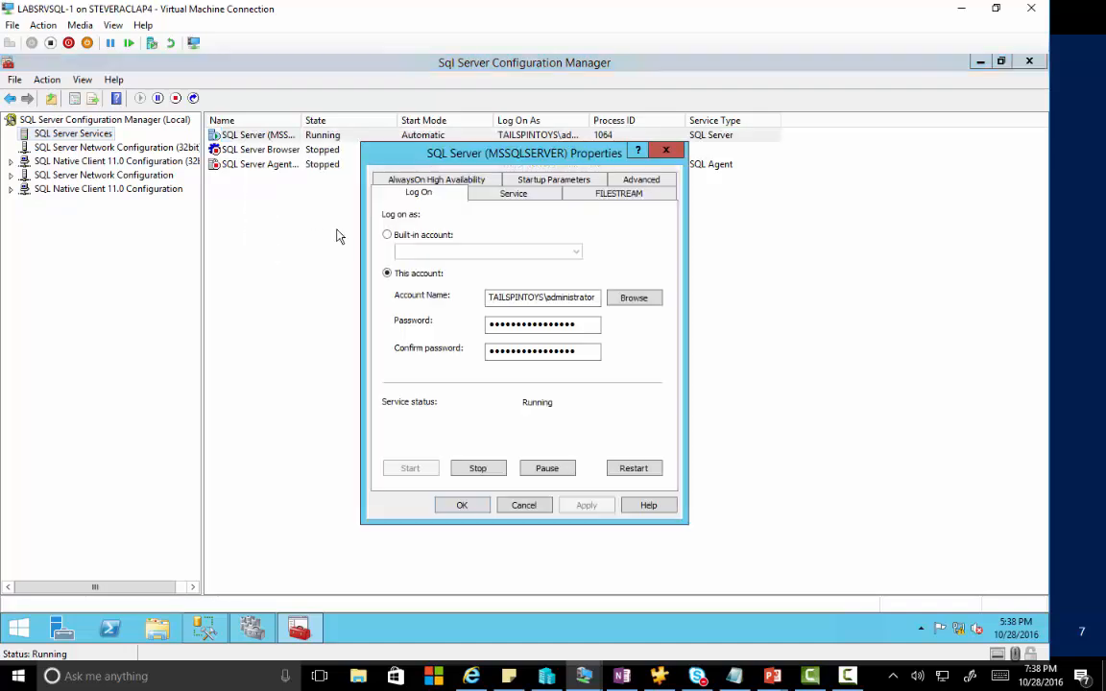
pyautogui.click(432, 183)
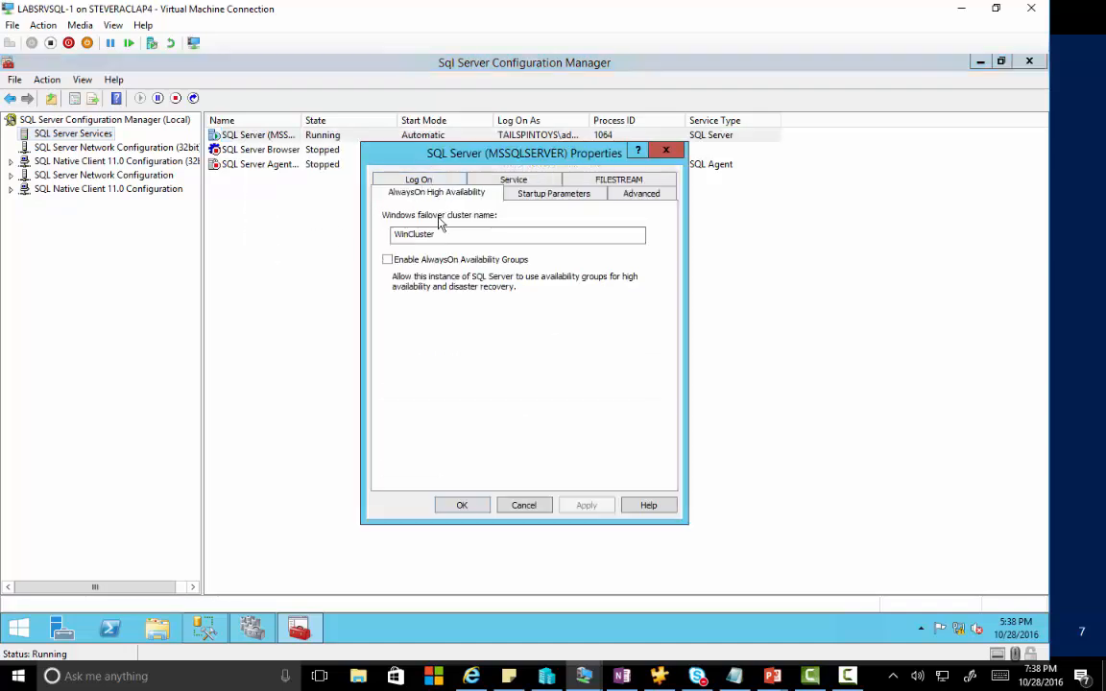
pyautogui.click(388, 260)
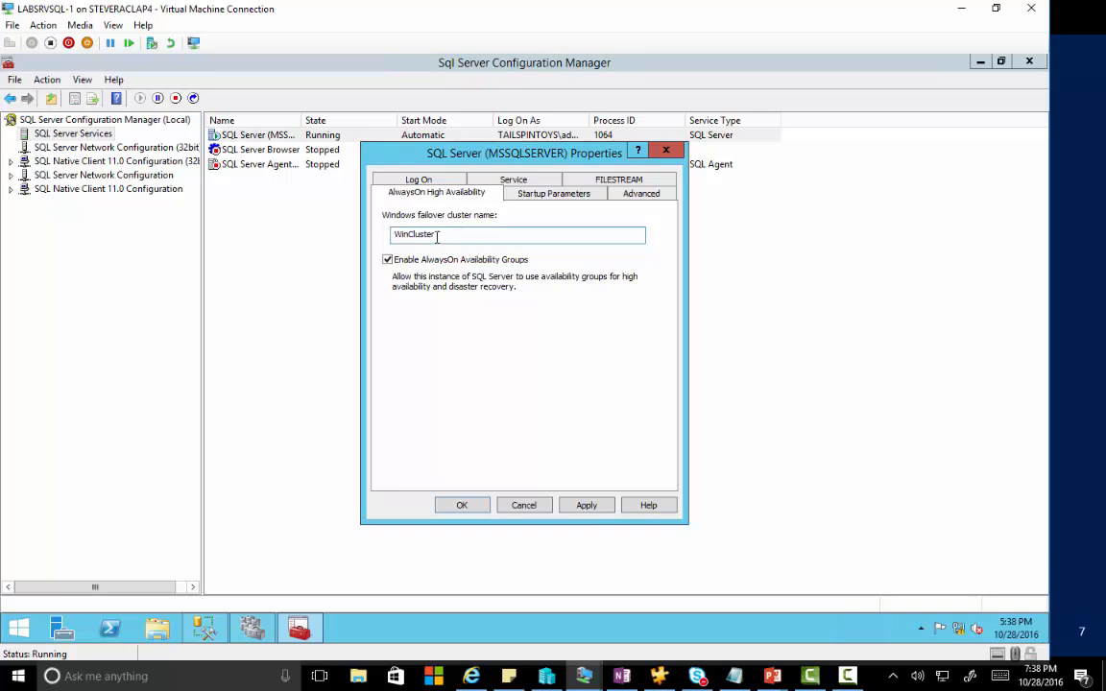
pyautogui.click(480, 506)
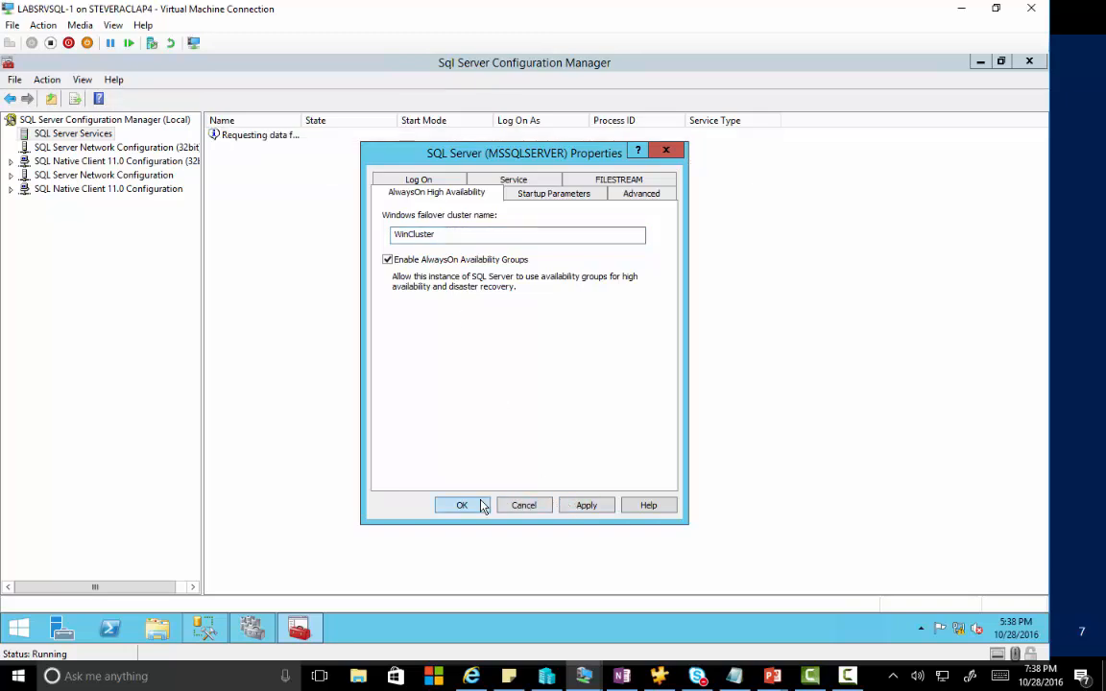
pyautogui.click(650, 408)
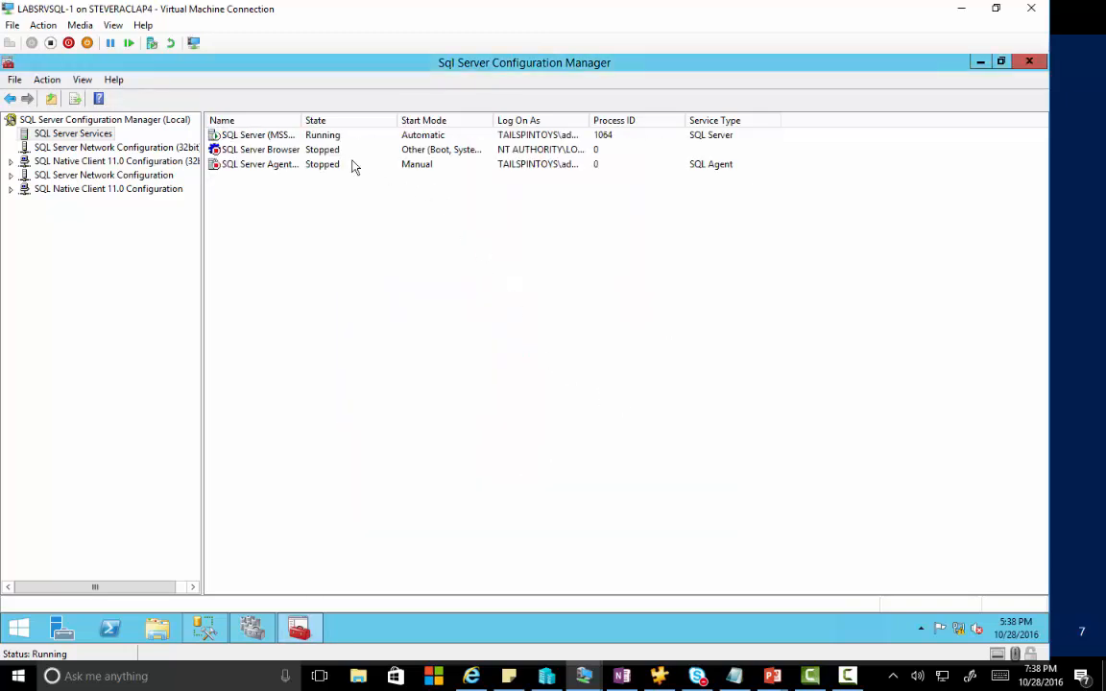
# Restart the SQL Server (MSSQLSERVER) service on LABSRVSQL-1.
pyautogui.click(285, 137)
pyautogui.rightClick(285, 141)
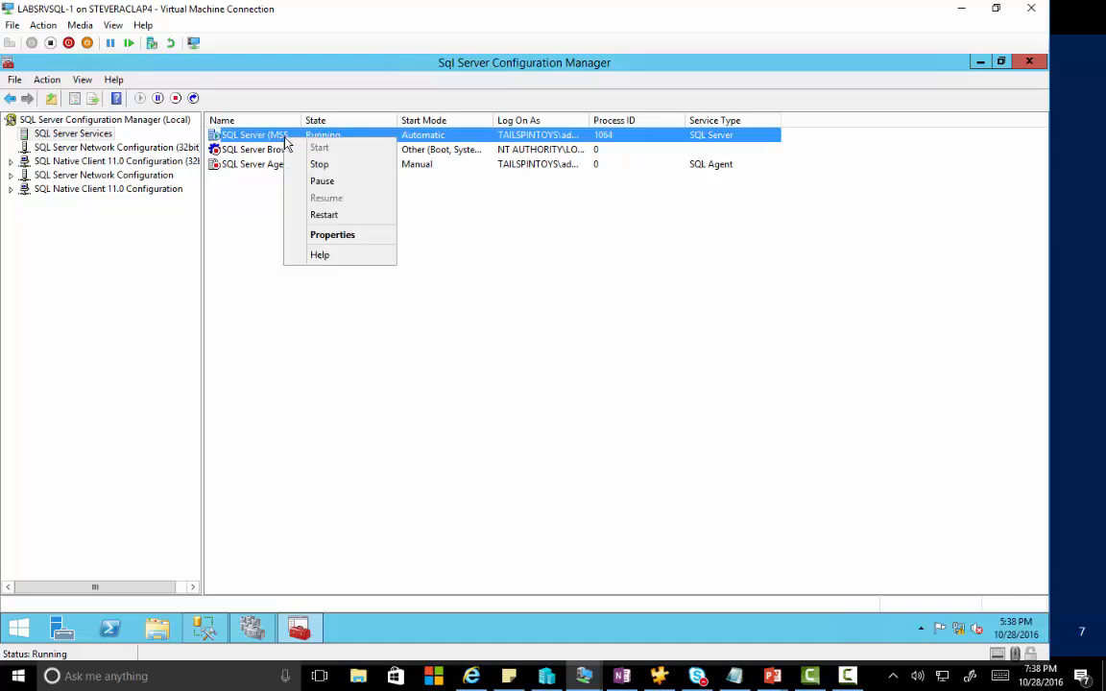
pyautogui.click(323, 215)
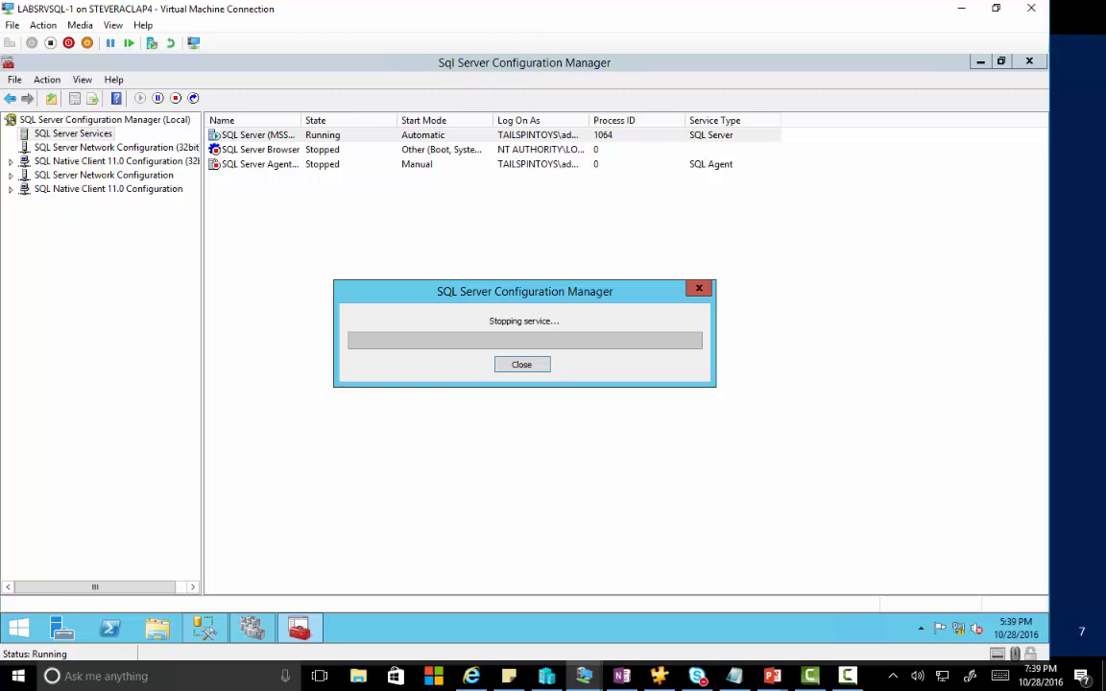
pyautogui.moveTo(1105, 86); pyautogui.dragTo(779, 32)
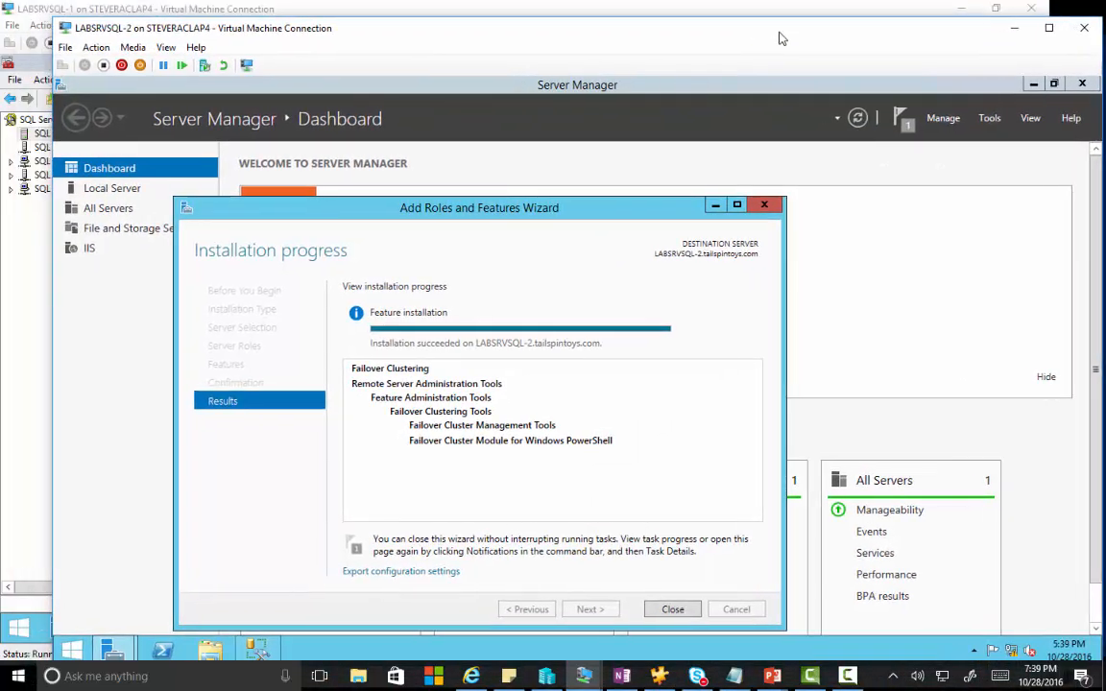
# On LABSRVSQL-2, close the finished roles and features wizard and Server Manager.
pyautogui.doubleClick(779, 32)
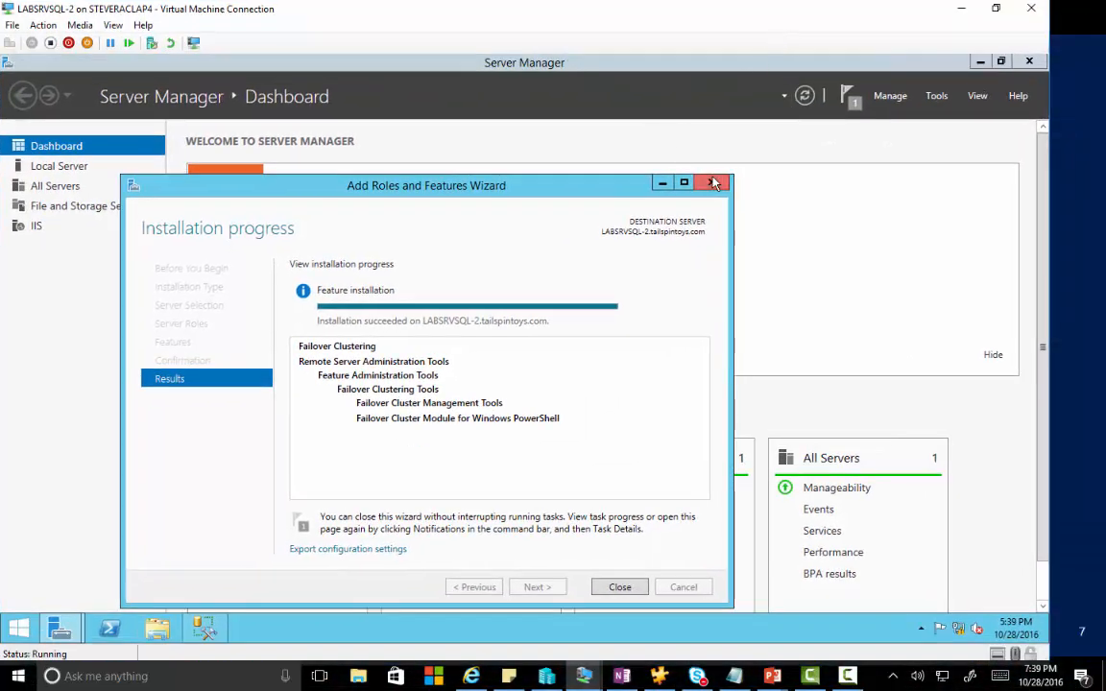
pyautogui.click(622, 590)
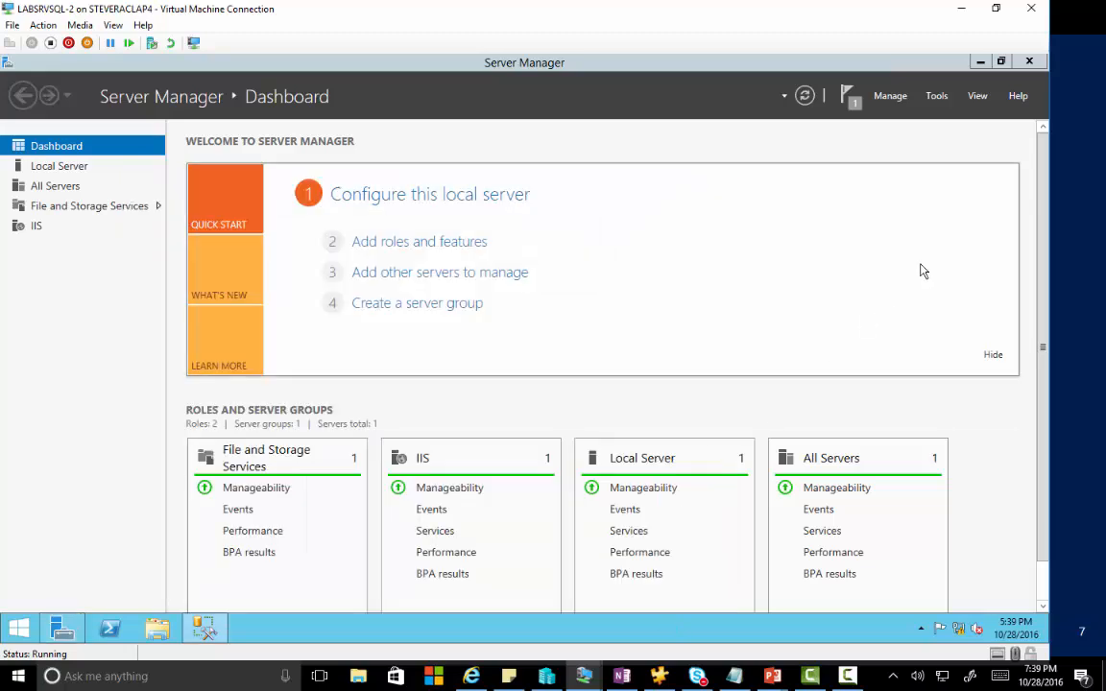
pyautogui.click(1030, 61)
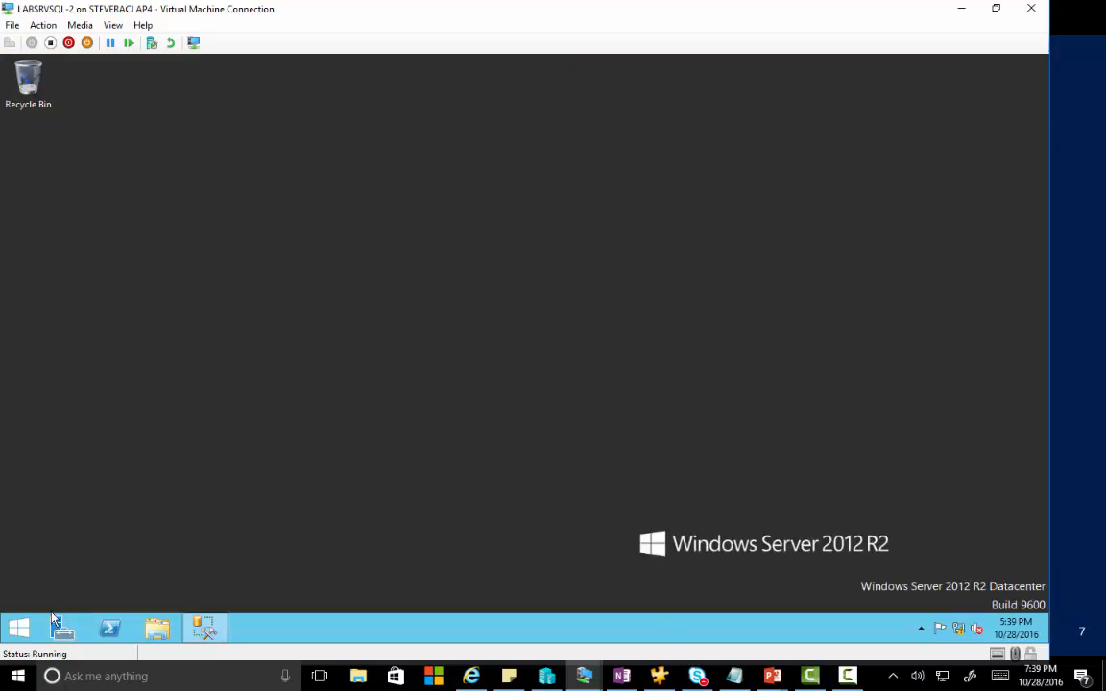
# Enable AlwaysOn Availability Groups for SQL Server (MSSQLSERVER) in LABSRVSQL-2's Configuration Manager.
pyautogui.click(20, 628)
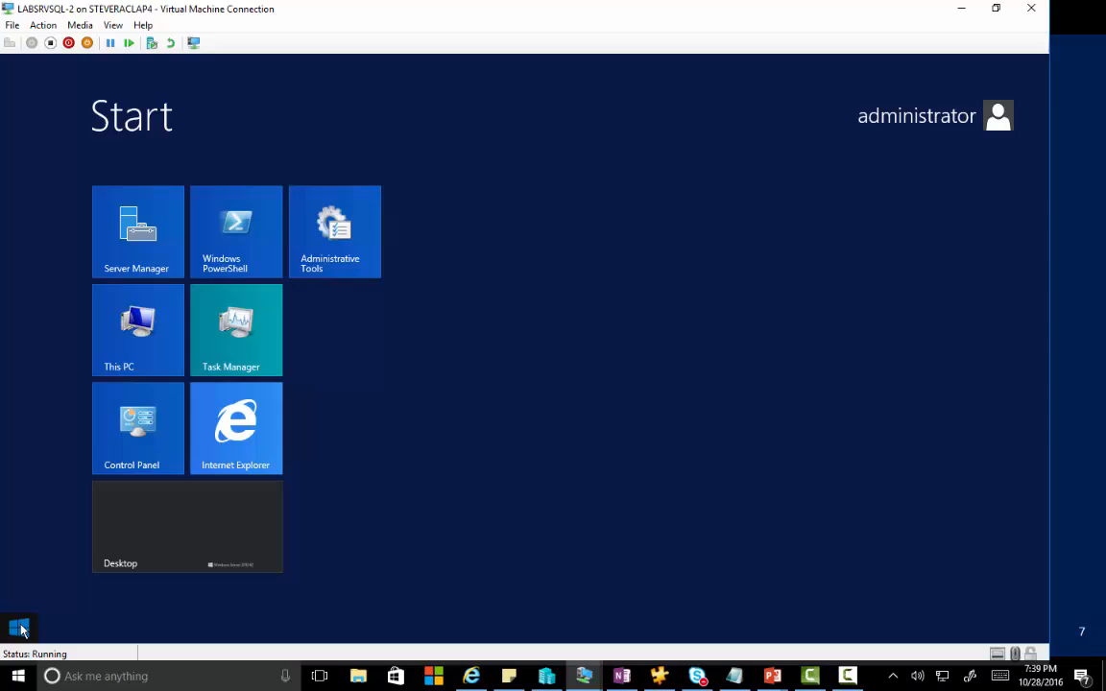
pyautogui.write('configuration')
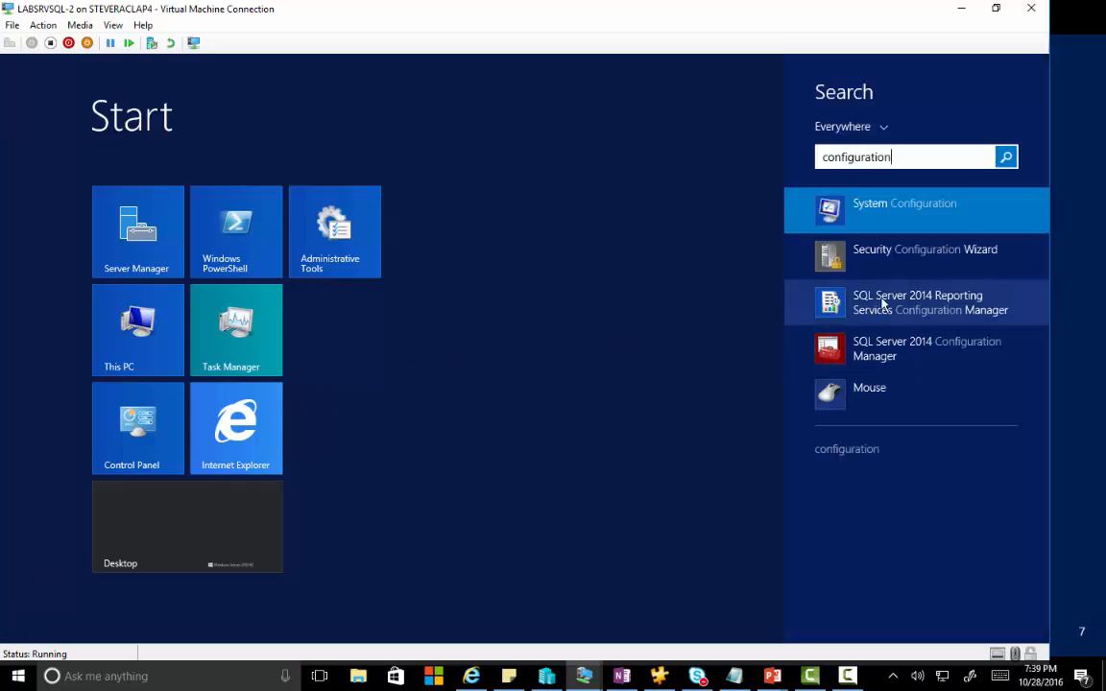
pyautogui.click(883, 346)
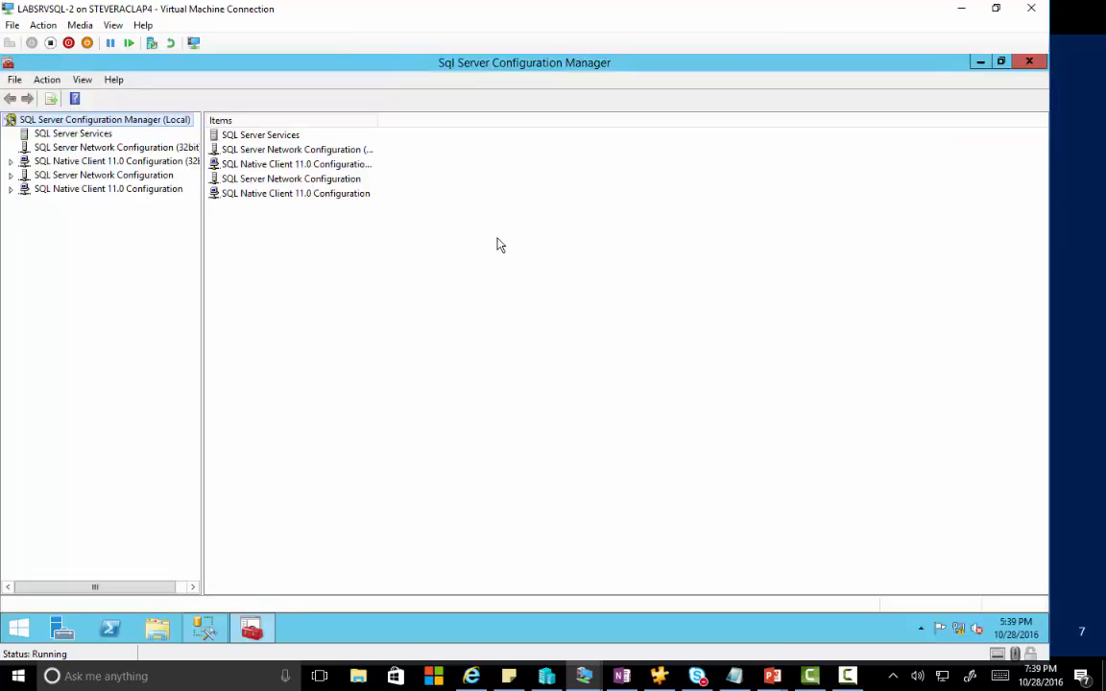
pyautogui.click(63, 135)
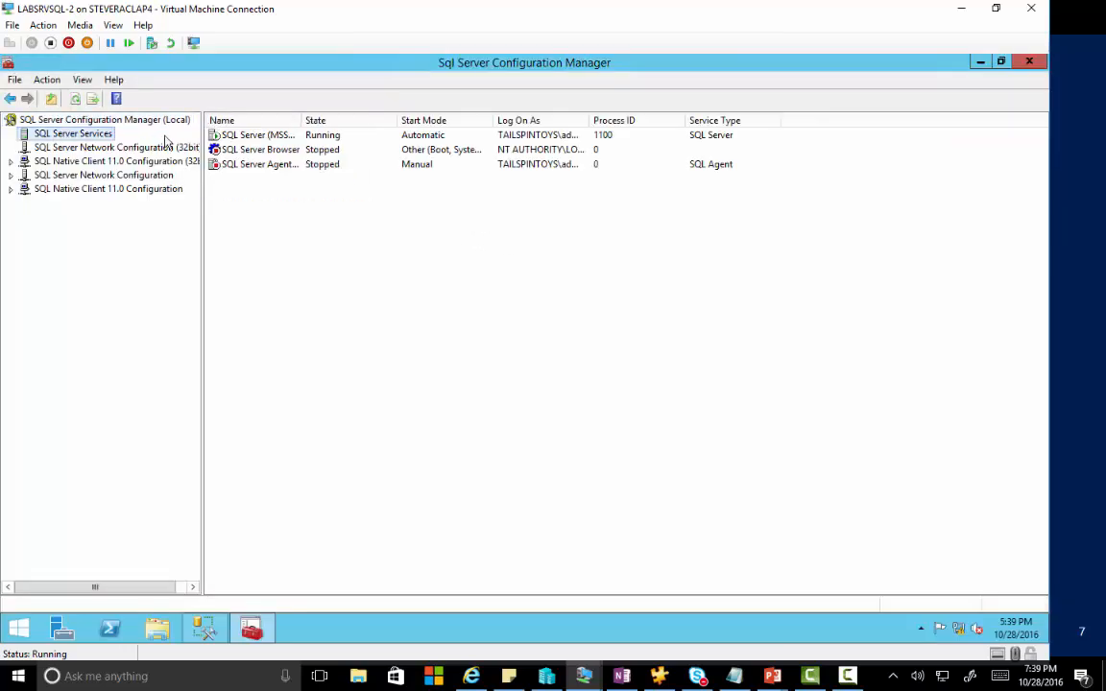
pyautogui.rightClick(280, 138)
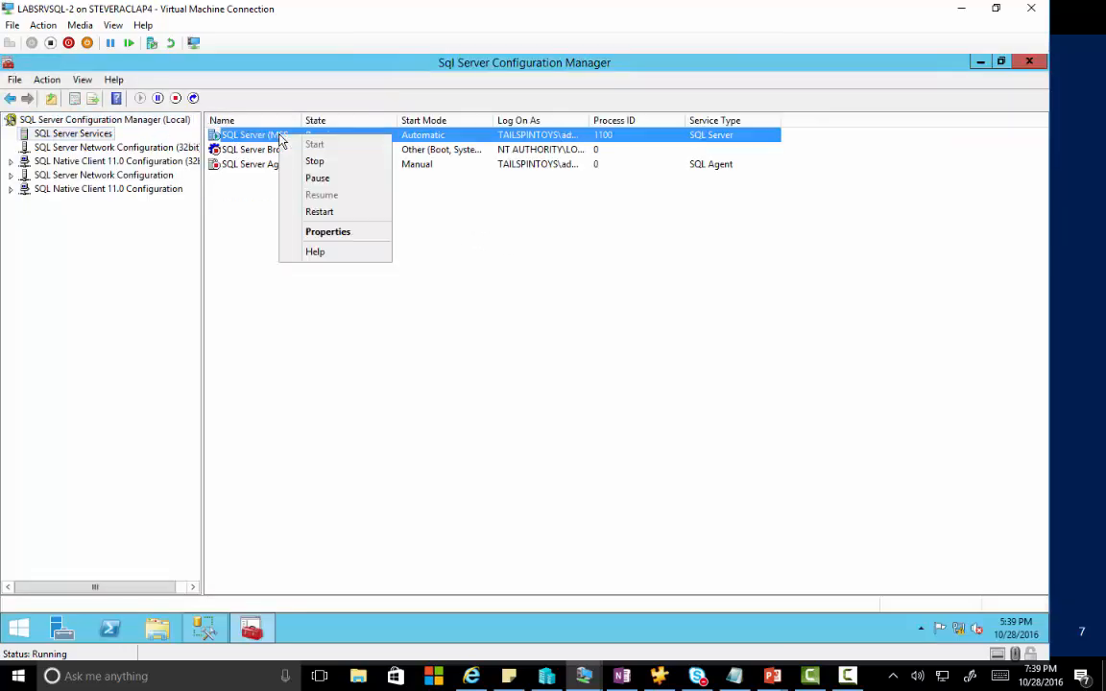
pyautogui.click(328, 232)
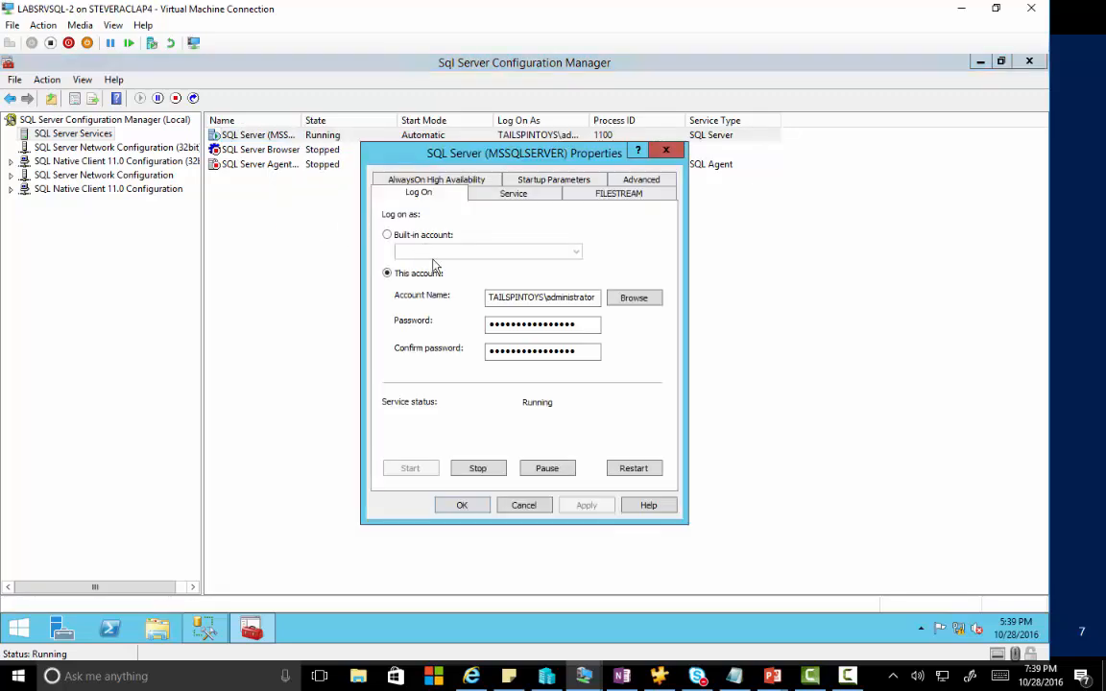
pyautogui.click(398, 180)
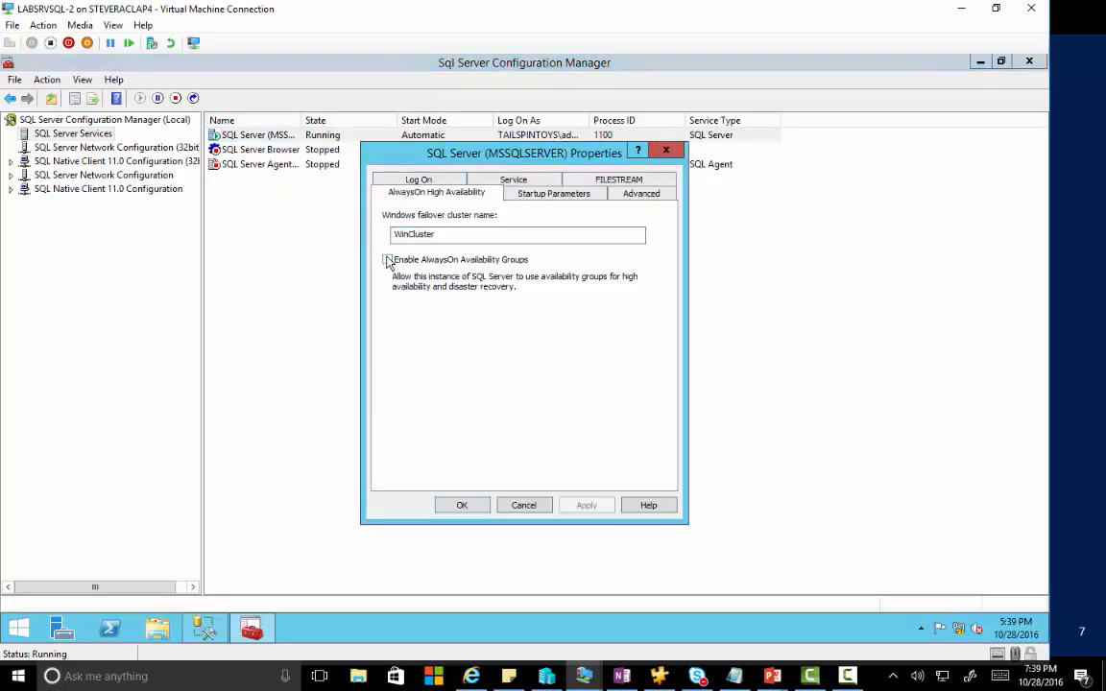
pyautogui.click(388, 260)
pyautogui.click(465, 506)
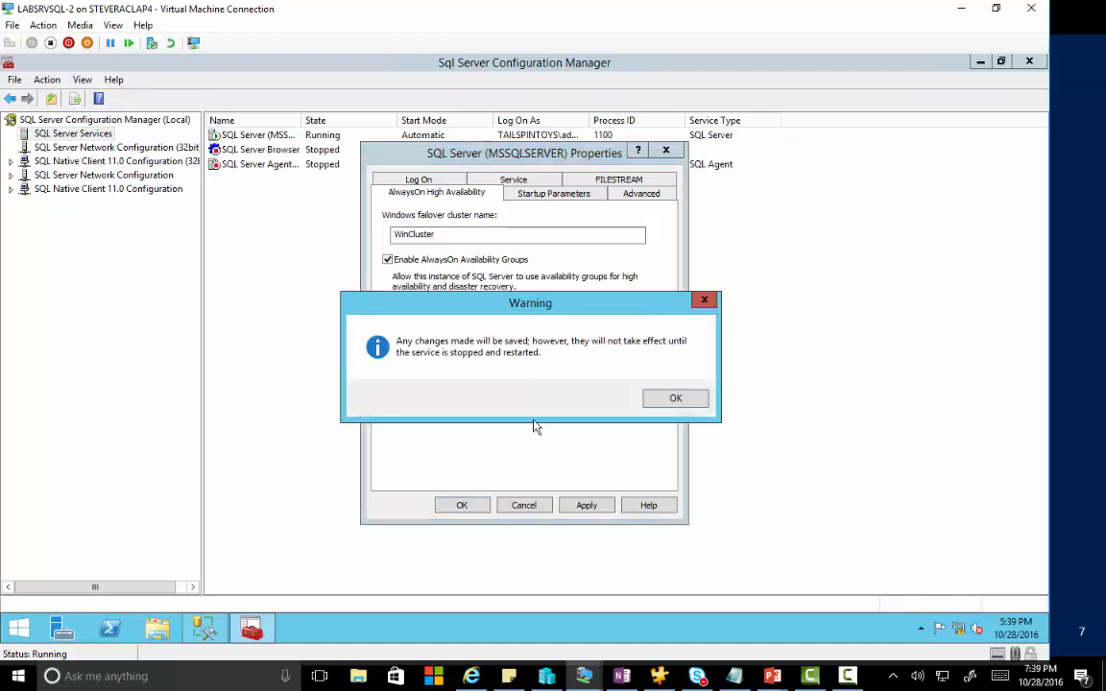
pyautogui.click(673, 399)
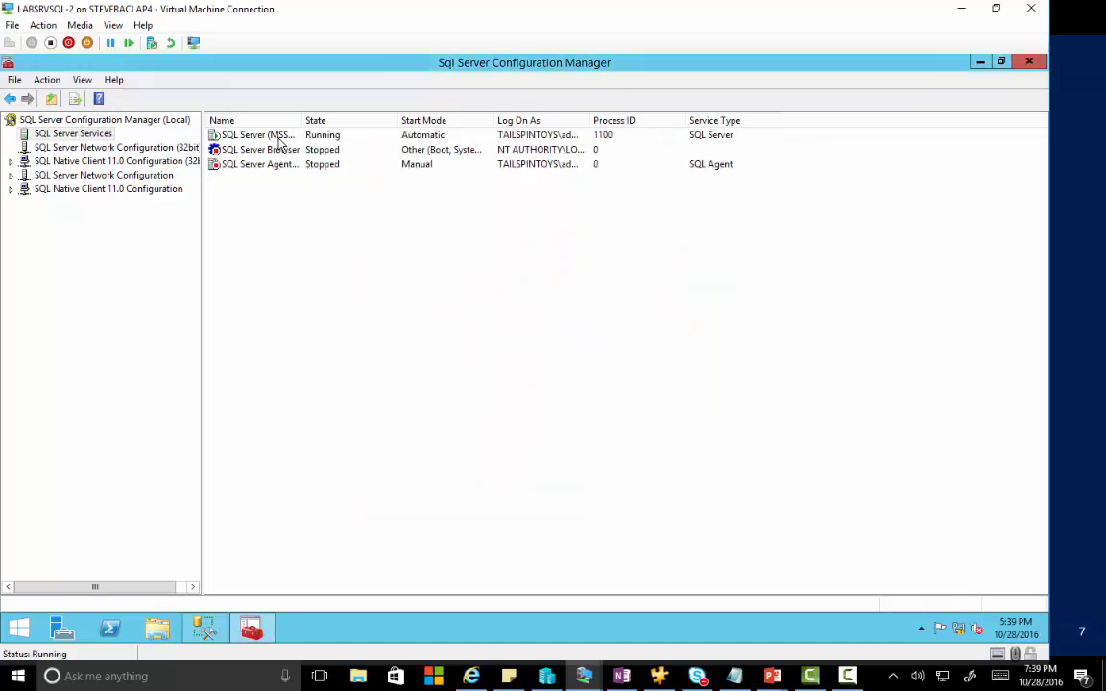
# Restart the SQL Server service and close Configuration Manager.
pyautogui.rightClick(279, 141)
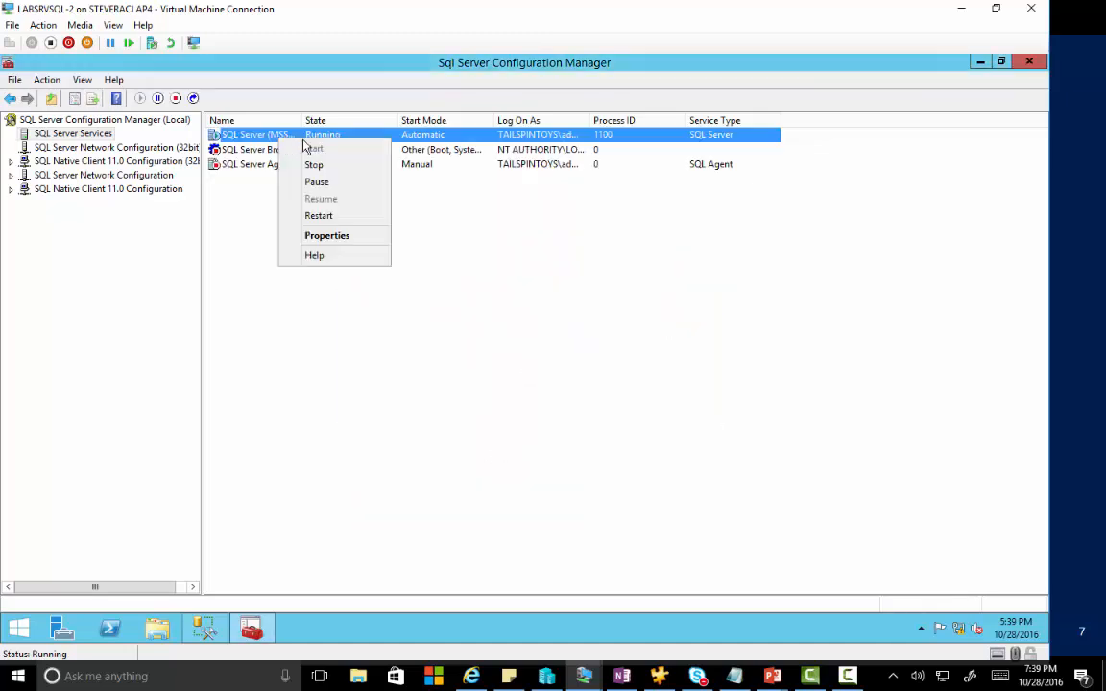
pyautogui.click(319, 217)
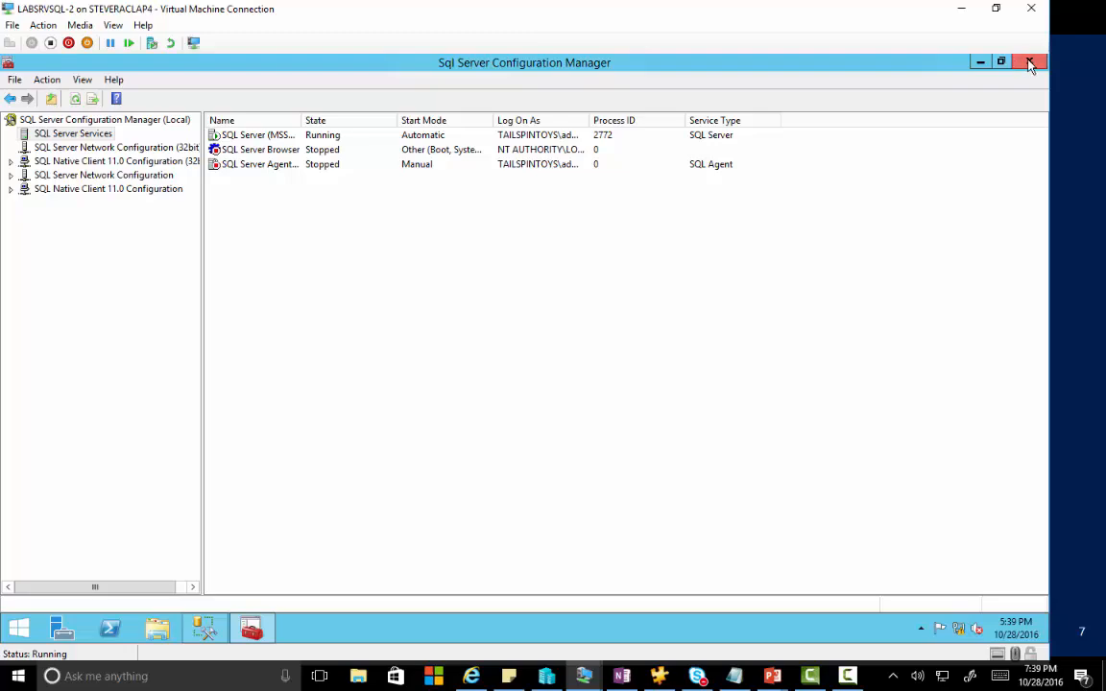
pyautogui.click(1029, 62)
# Bring the LABSRVSQL-2 VM window back into view and maximize it.
pyautogui.click(961, 8)
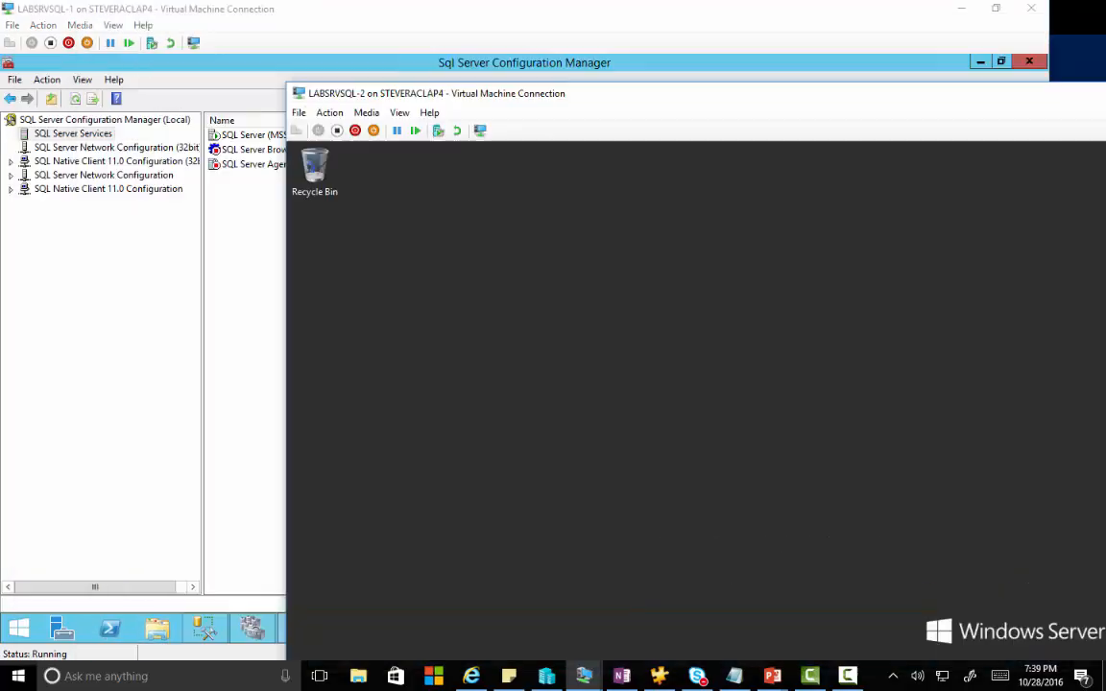
pyautogui.moveTo(1105, 288); pyautogui.dragTo(1011, 95)
pyautogui.moveTo(939, 100); pyautogui.dragTo(937, 103)
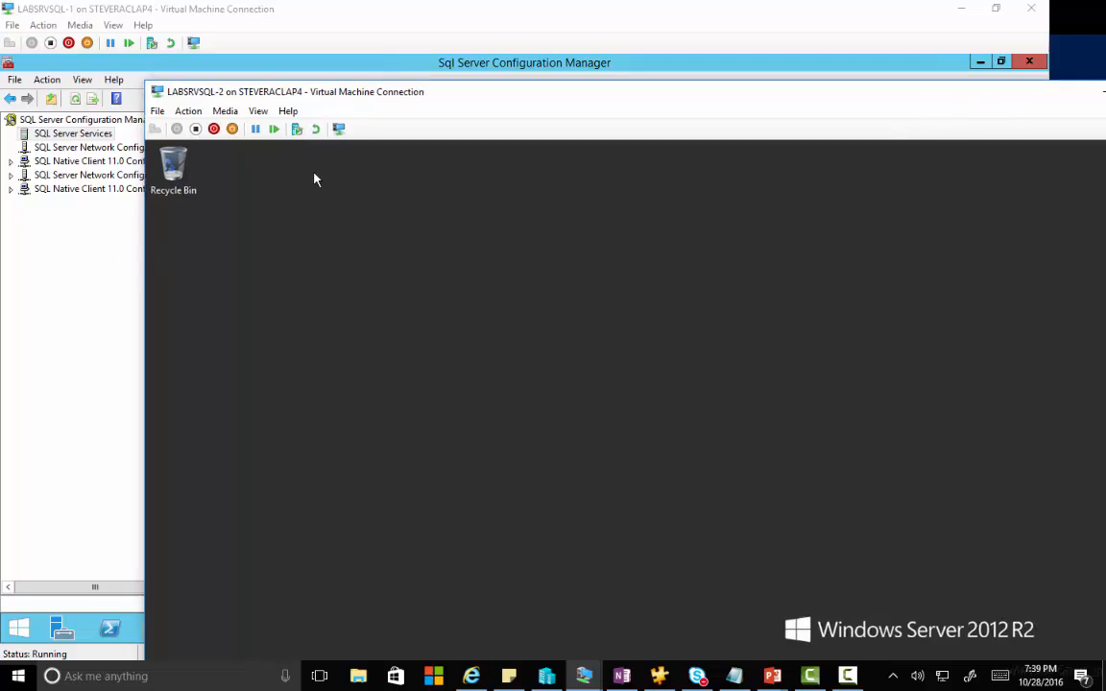
pyautogui.doubleClick(416, 97)
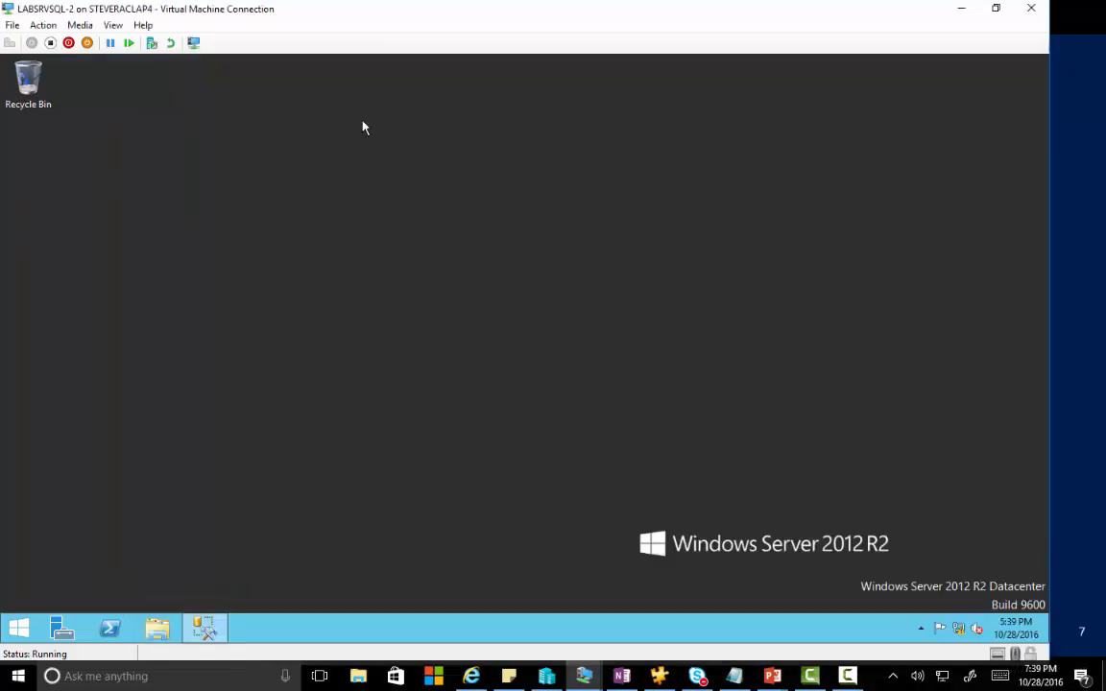
# Open and close Failover Cluster Manager on LABSRVSQL-2, then close Configuration Manager on LABSRVSQL-1.
pyautogui.click(20, 629)
pyautogui.write('fai')
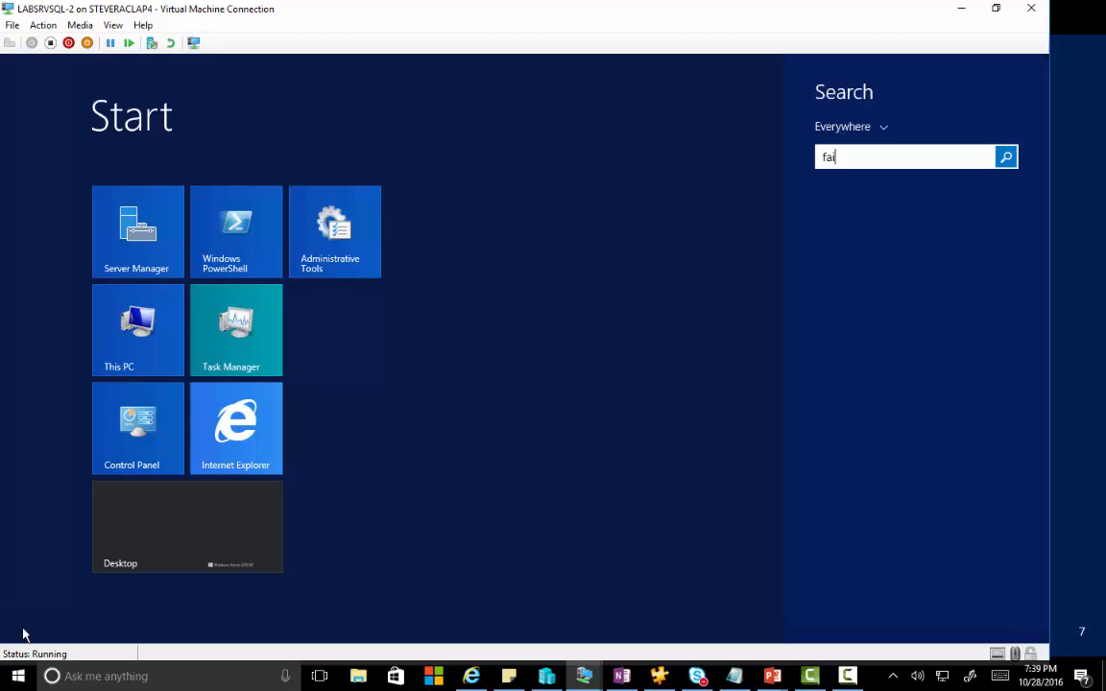
pyautogui.write('lover Cluster Manager')
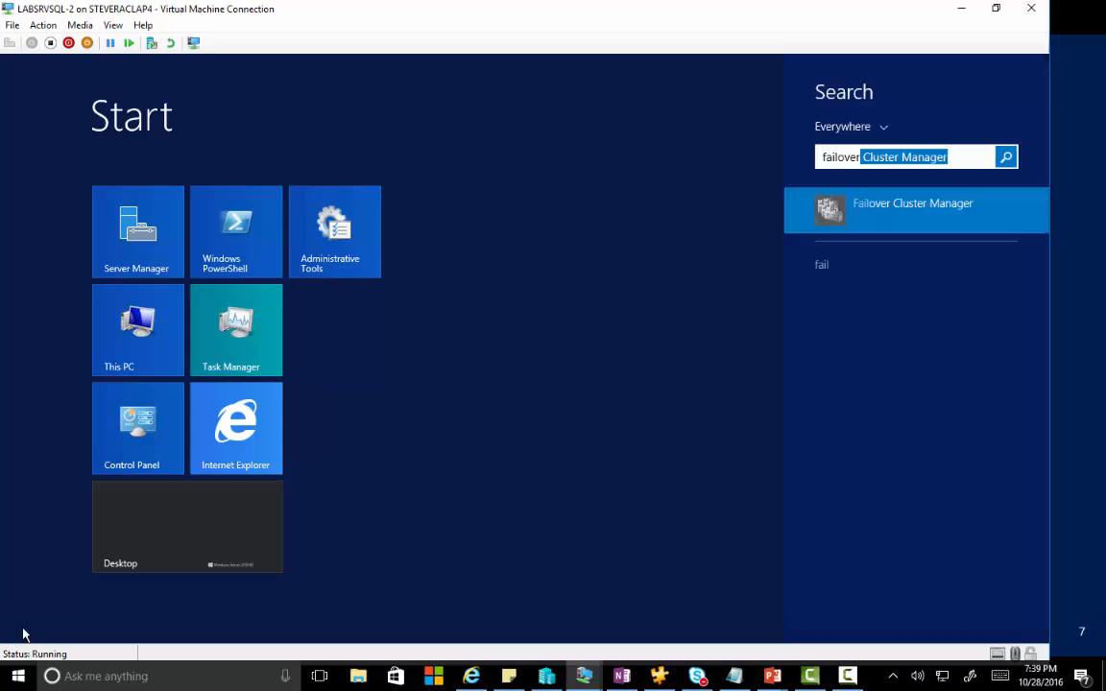
pyautogui.press('Return')
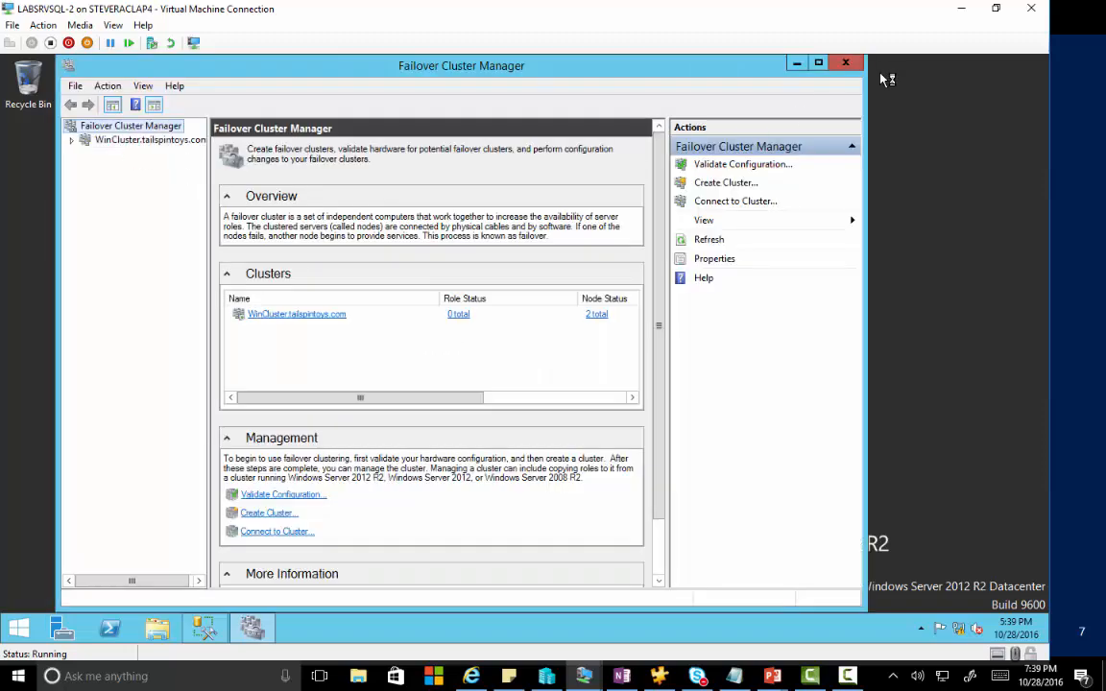
pyautogui.click(845, 63)
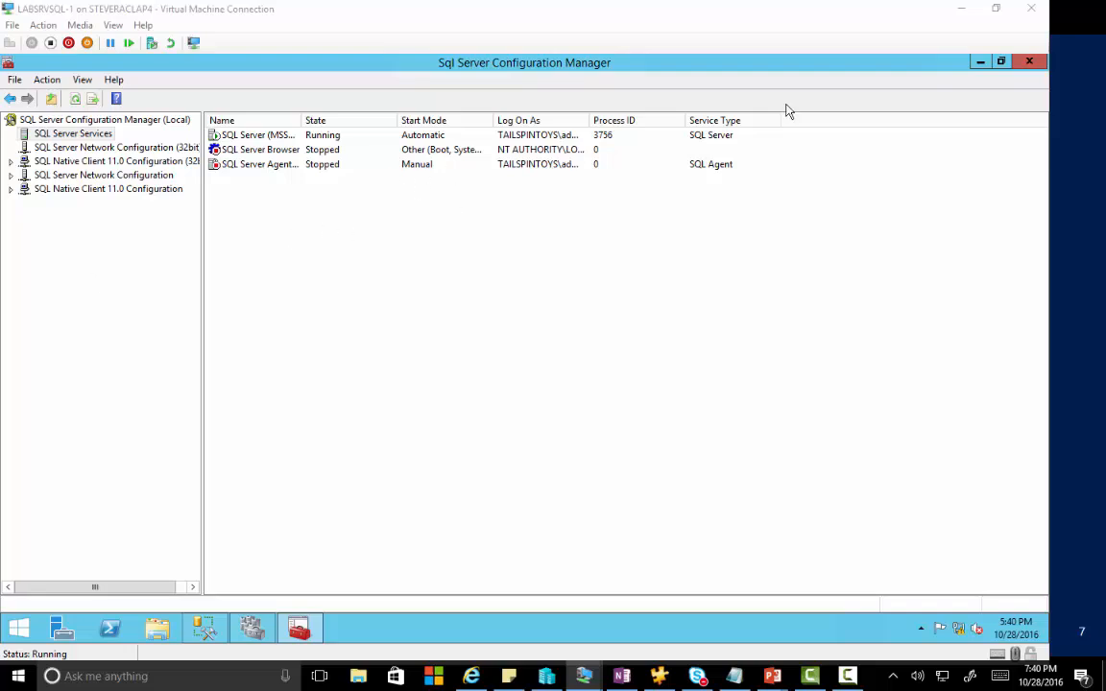
pyautogui.click(1029, 65)
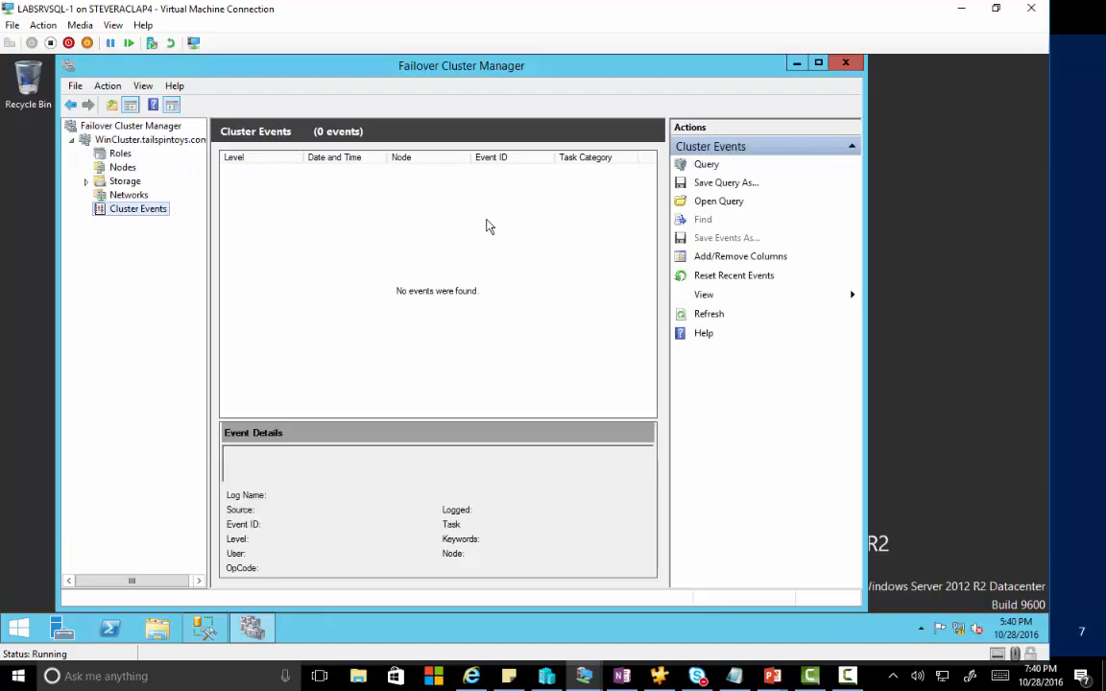
# In Computer Management, confirm the local Administrators group contains LABSRVCM-2 and LABSRVSQL-2.
pyautogui.click(796, 63)
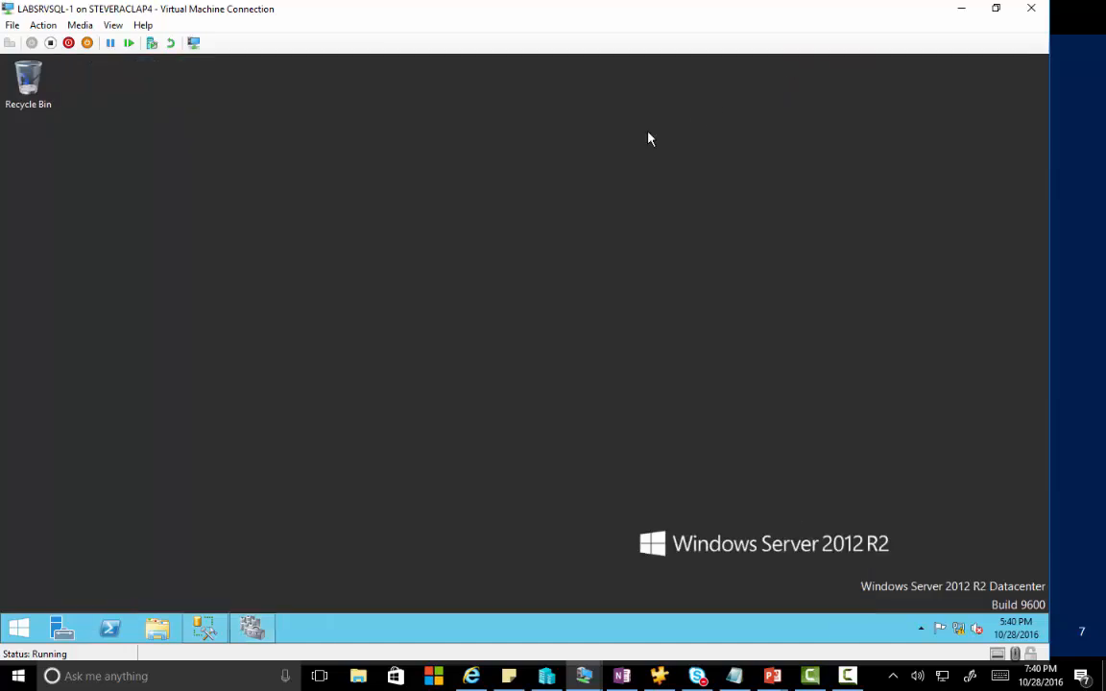
pyautogui.rightClick(19, 626)
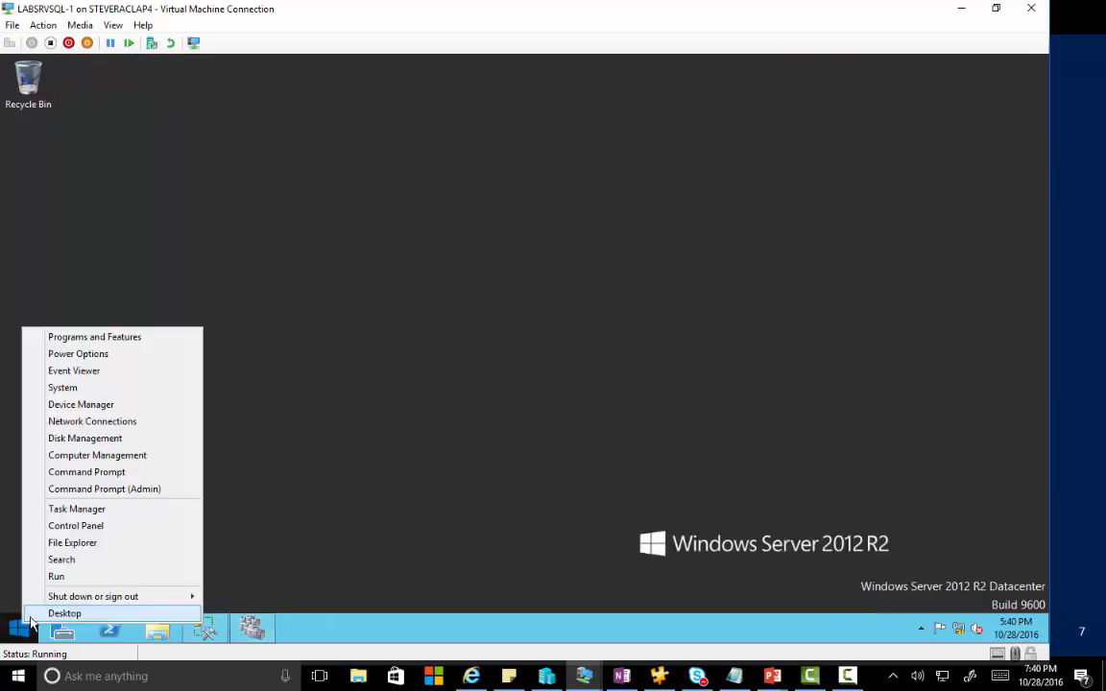
pyautogui.click(93, 457)
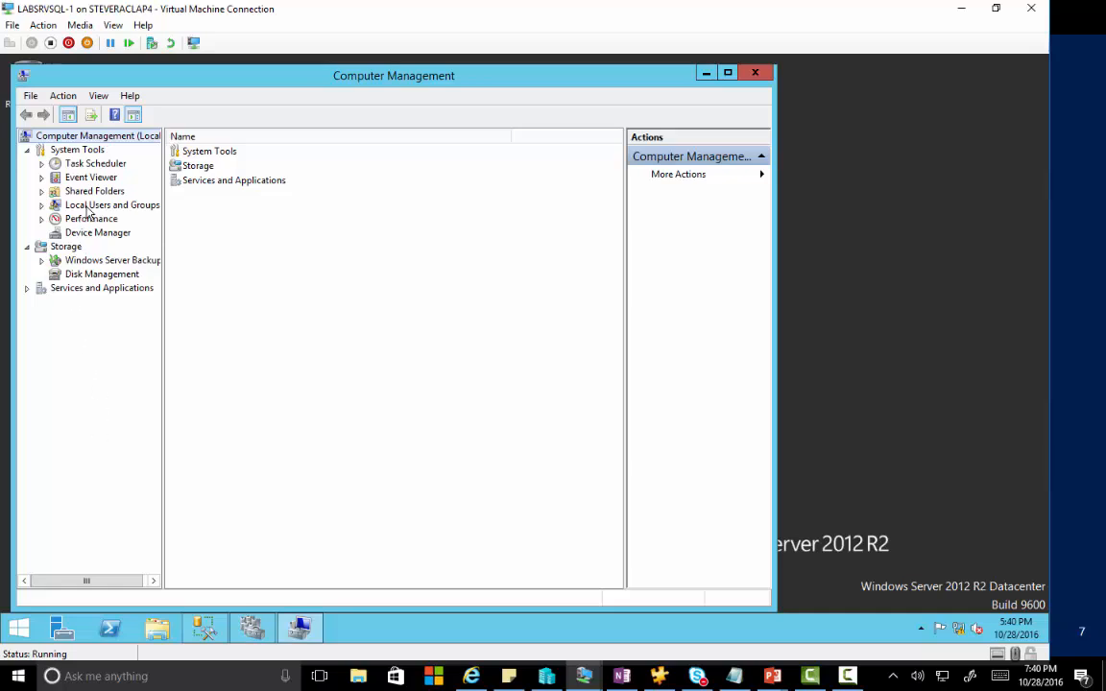
pyautogui.click(42, 205)
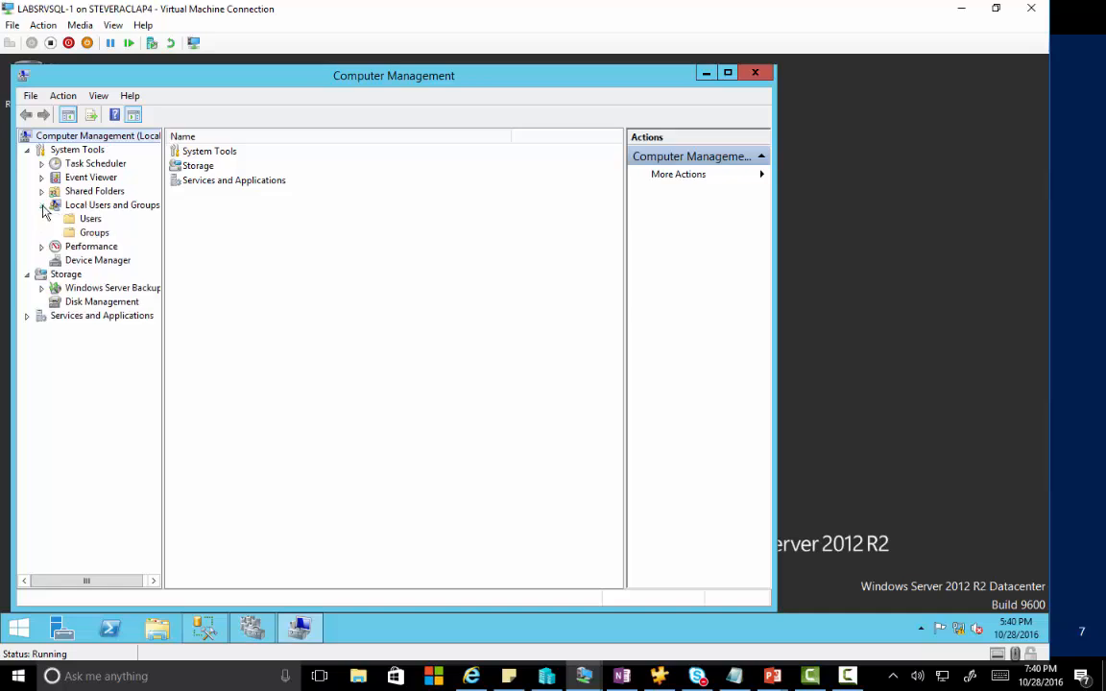
pyautogui.click(93, 232)
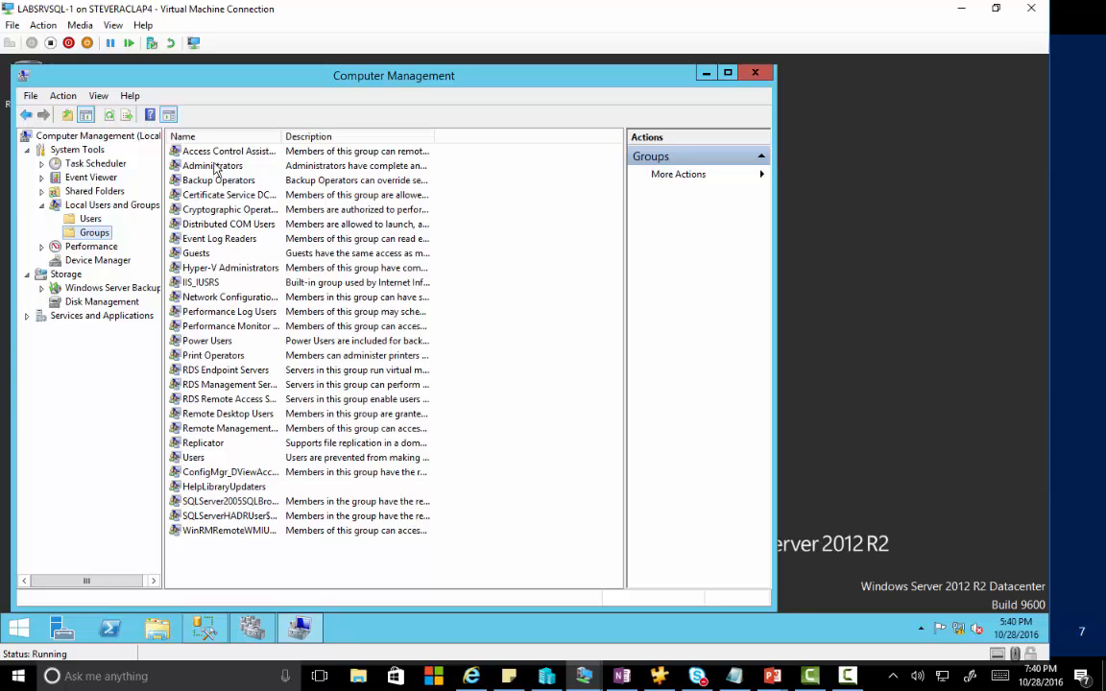
pyautogui.doubleClick(214, 165)
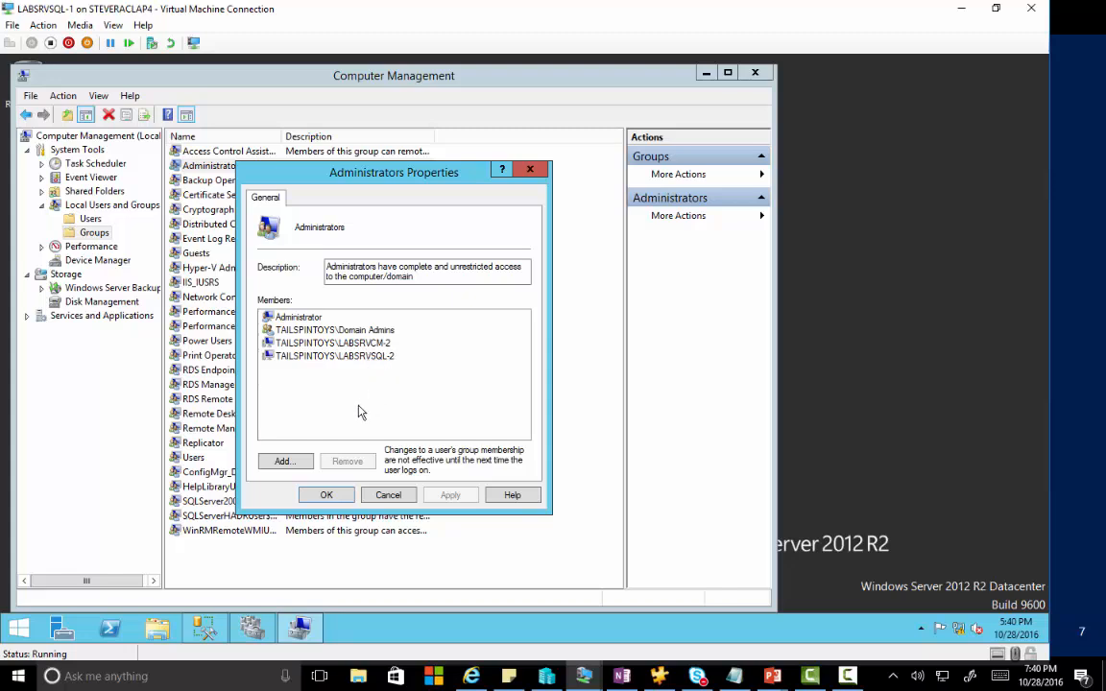
pyautogui.click(325, 495)
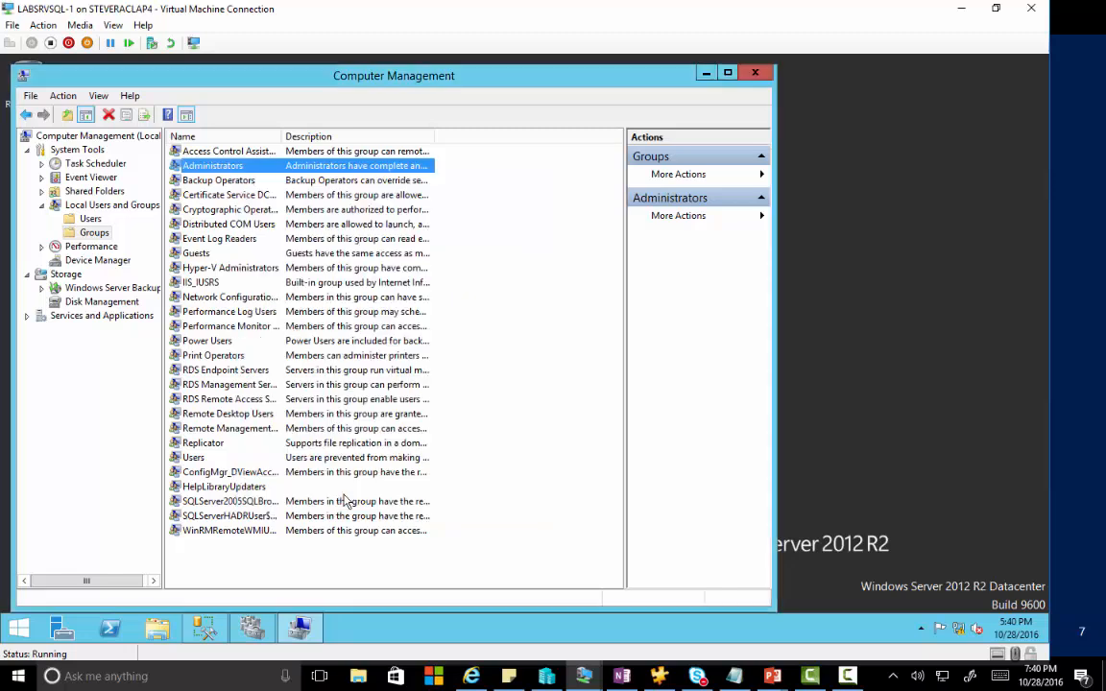
pyautogui.click(212, 643)
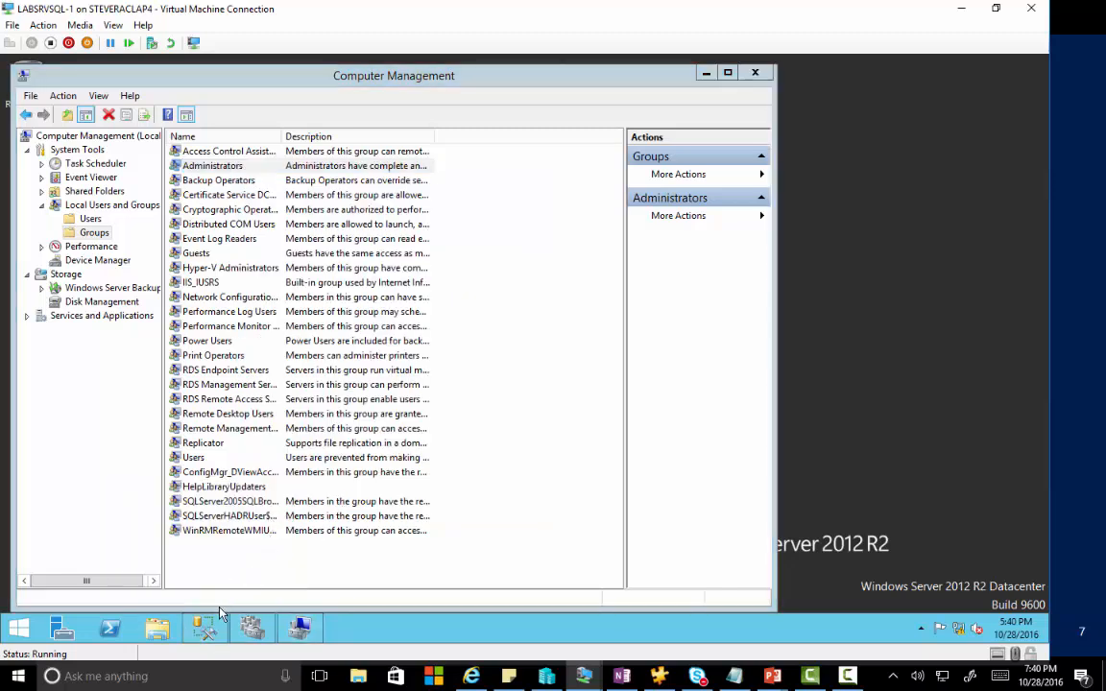
# In Management Studio, list the server logins and select TAILSPINTOYS\LABSRVCM-2$.
pyautogui.click(706, 73)
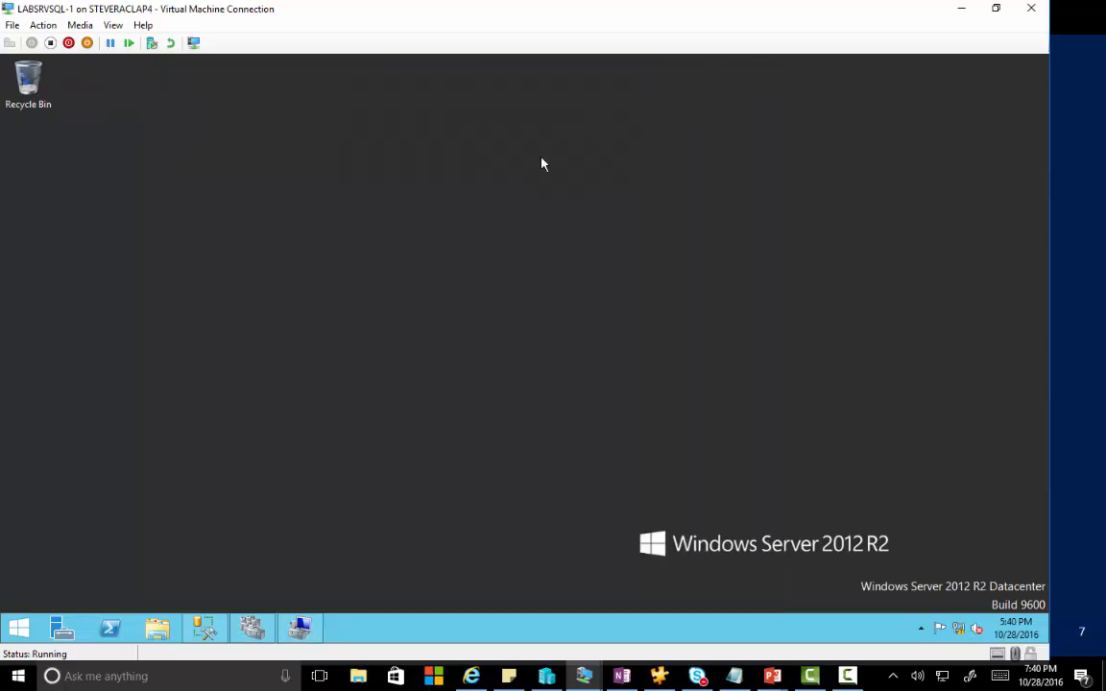
pyautogui.click(201, 625)
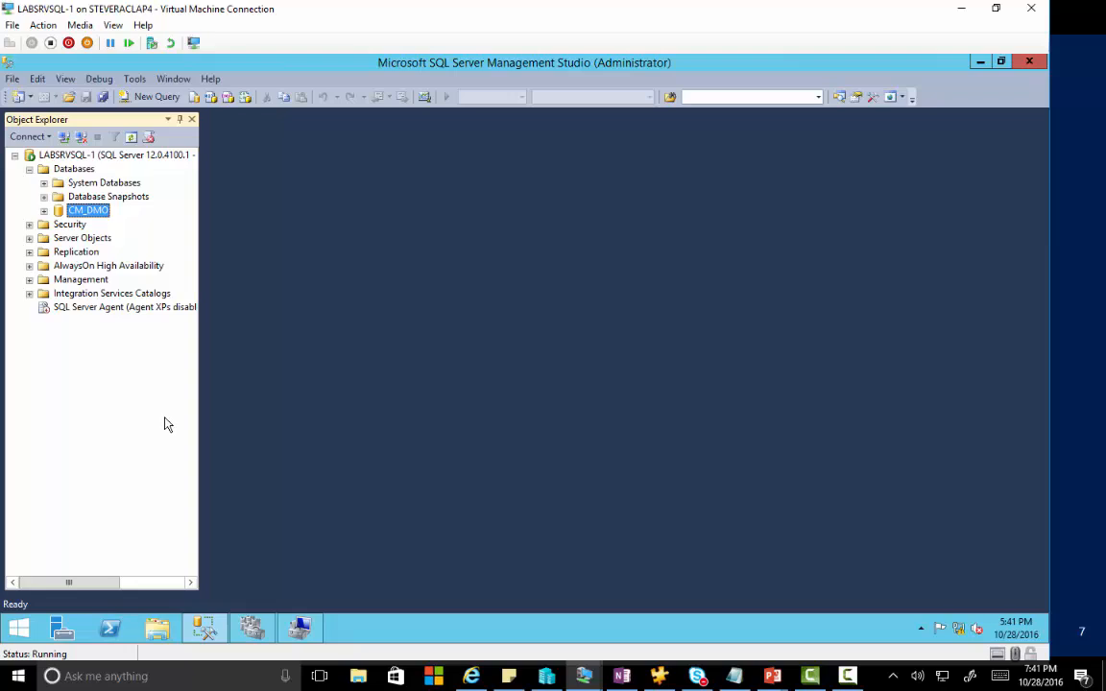
pyautogui.click(29, 225)
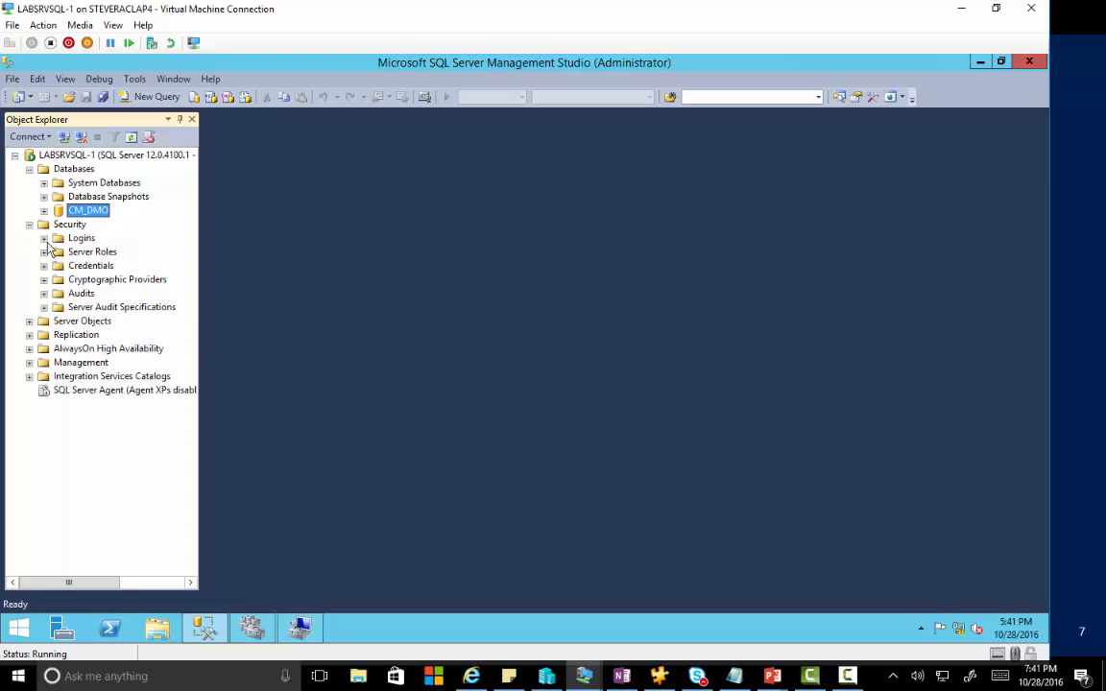
pyautogui.click(43, 238)
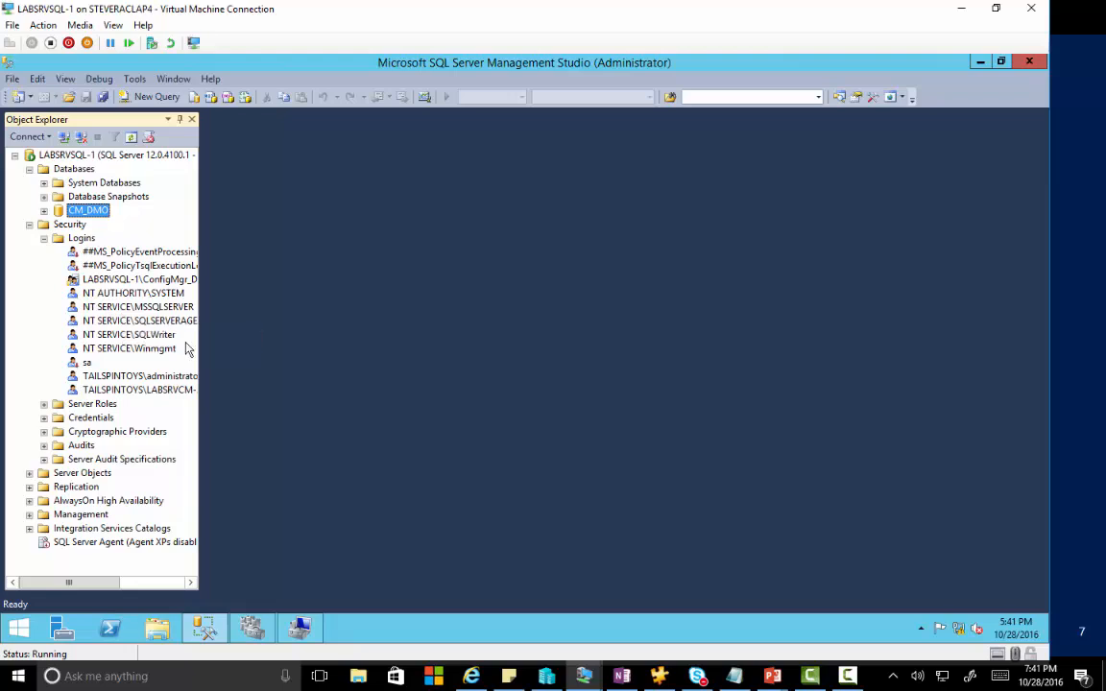
pyautogui.click(158, 391)
pyautogui.moveTo(199, 317); pyautogui.dragTo(231, 336)
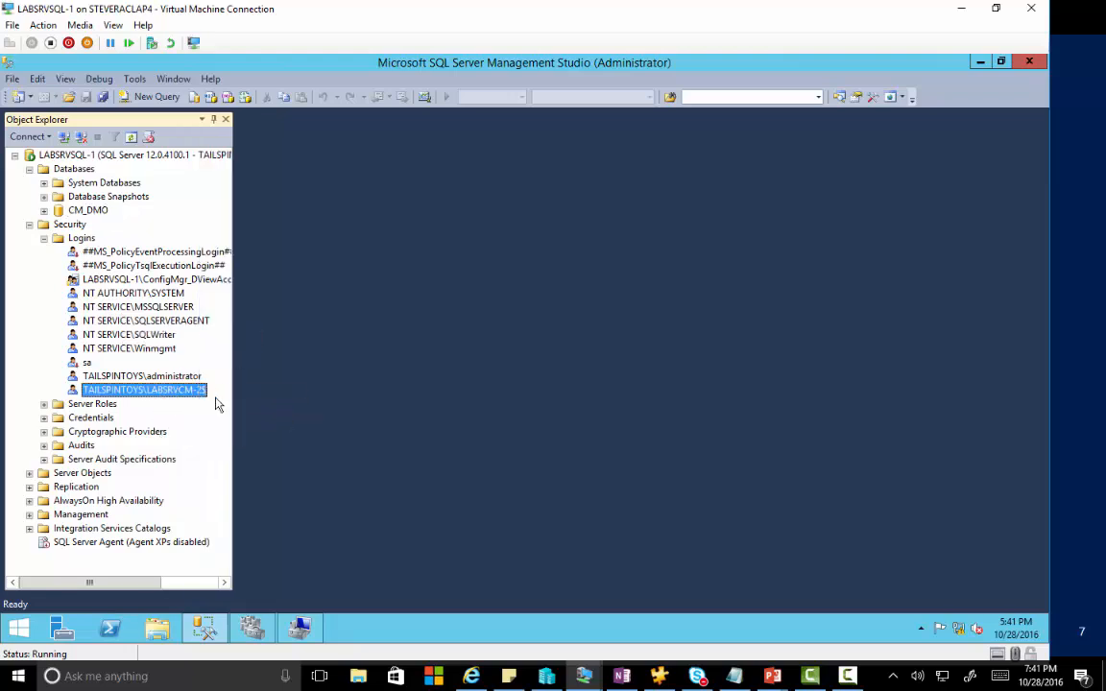
# Confirm the LABSRVCM-2$ login is enabled and mapped to CM_DMO with db_owner.
pyautogui.rightClick(135, 391)
pyautogui.click(182, 576)
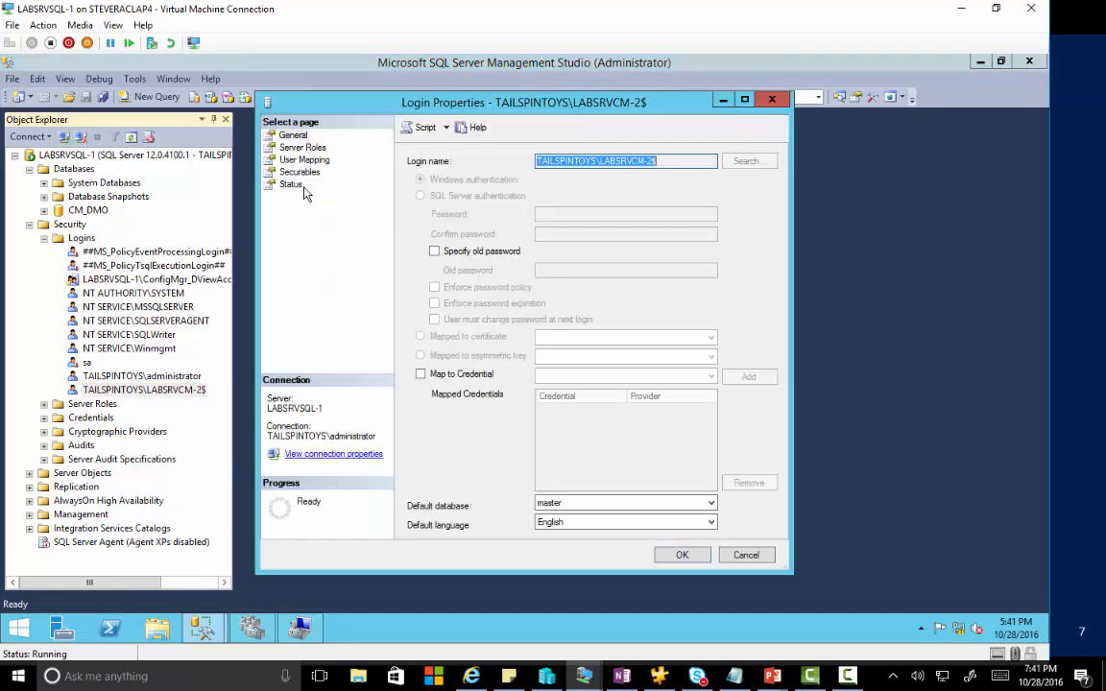
pyautogui.click(305, 160)
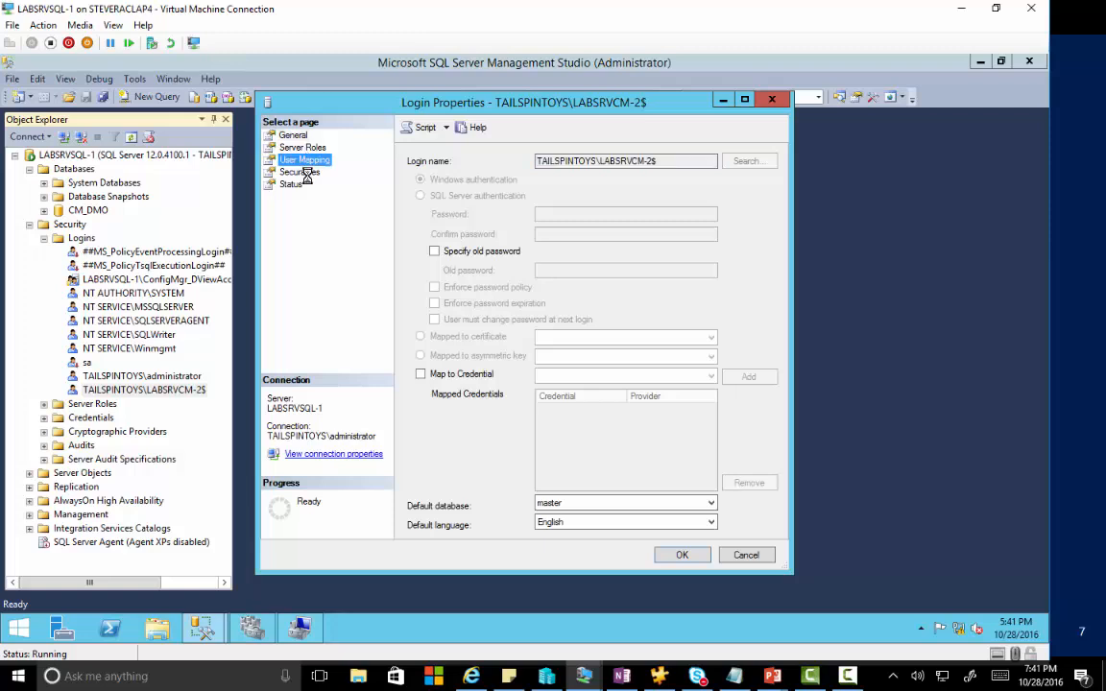
pyautogui.click(303, 172)
pyautogui.click(291, 186)
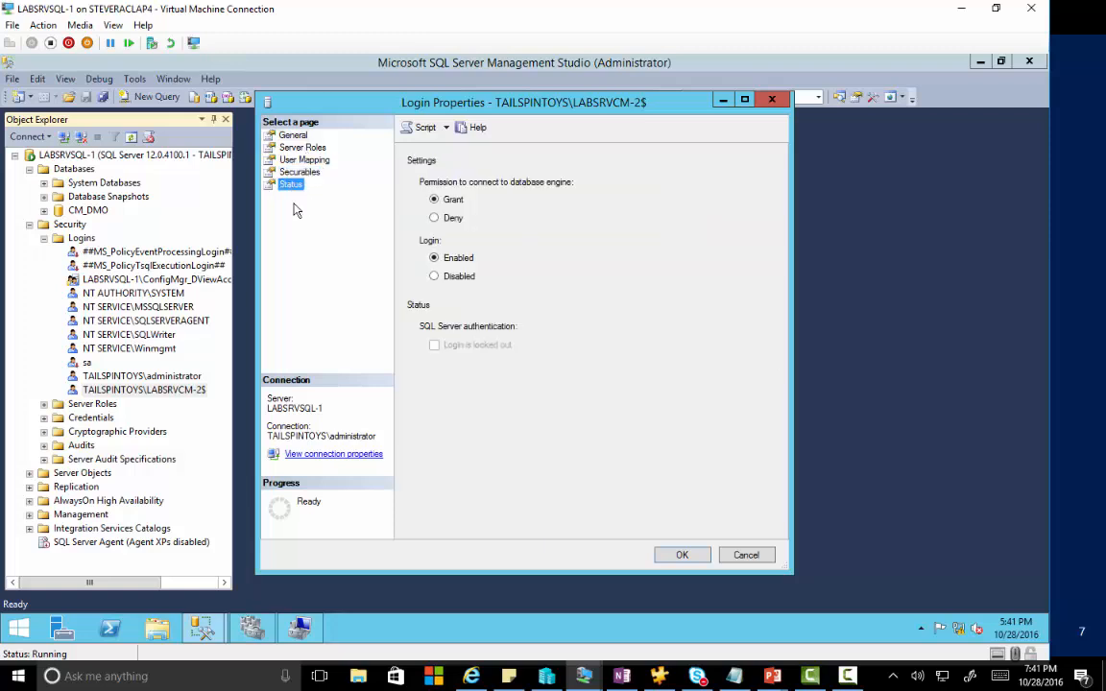
pyautogui.click(305, 160)
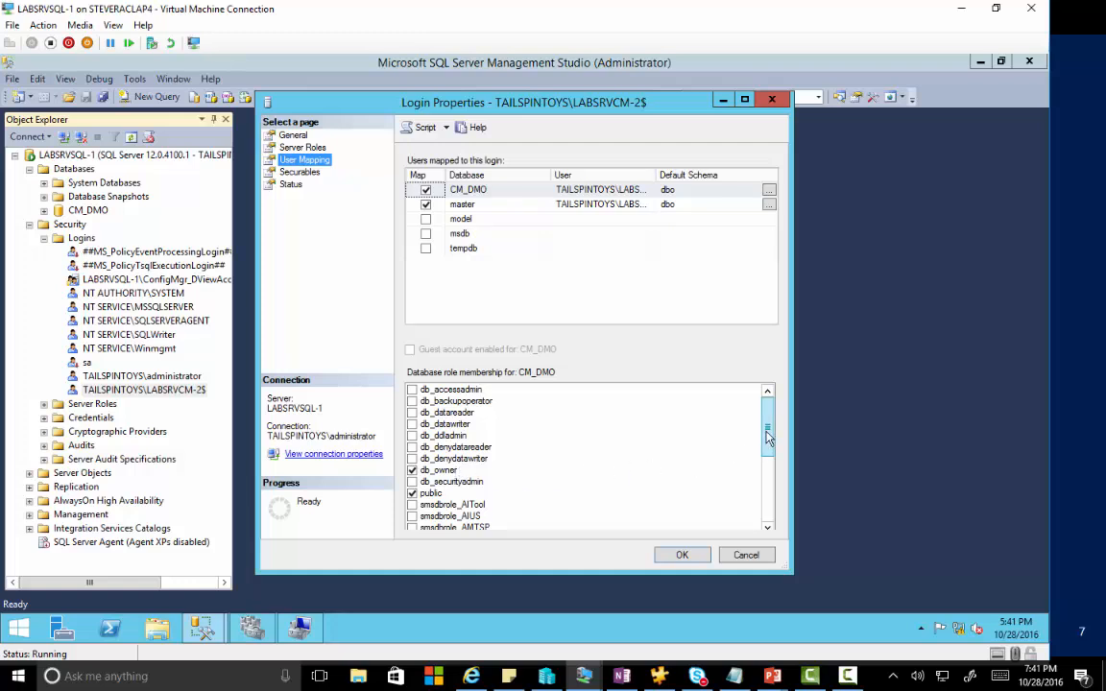
pyautogui.moveTo(769, 438); pyautogui.dragTo(769, 519)
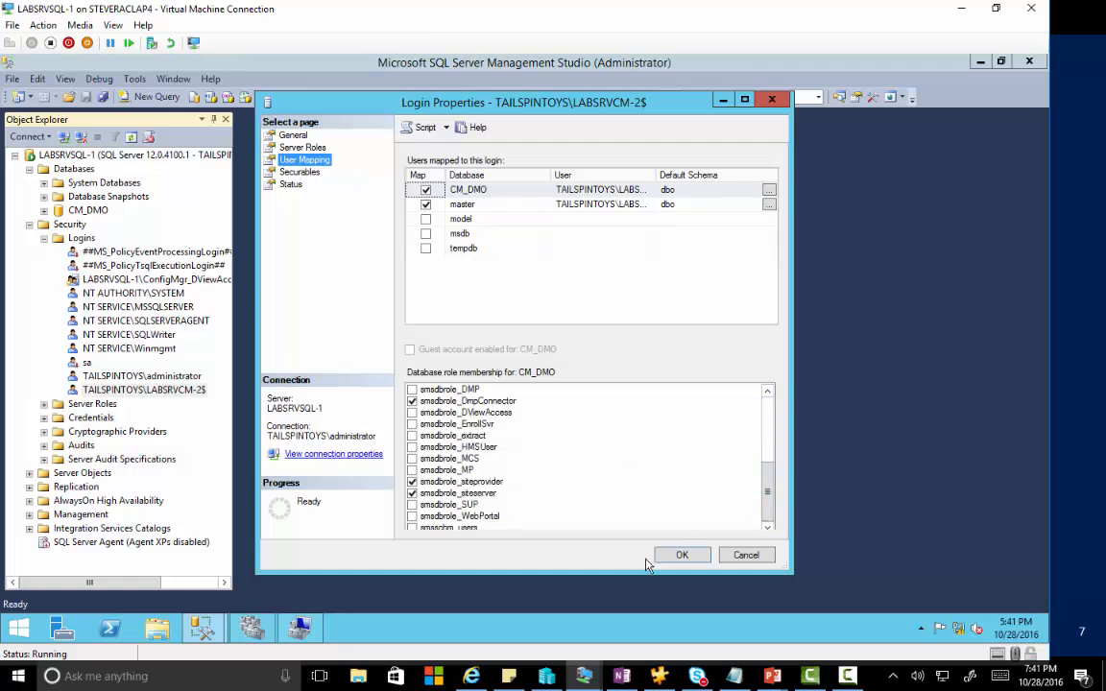
pyautogui.click(677, 557)
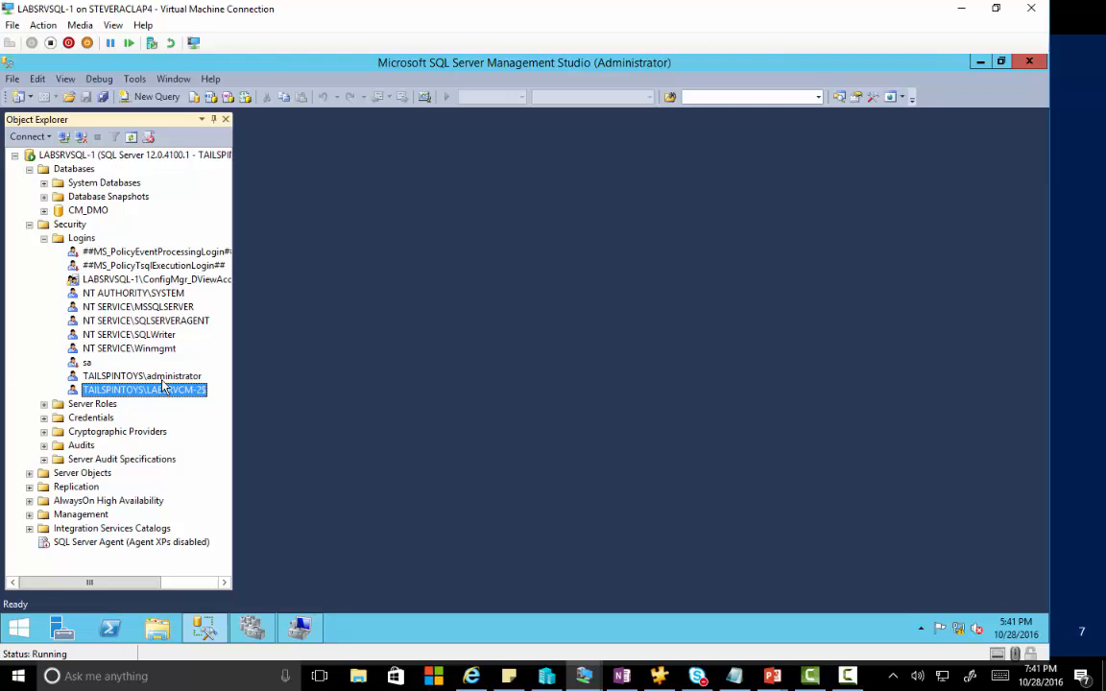
# Switch to the maximized LABSRVCM-2 VM and its Configuration Manager console.
pyautogui.click(588, 678)
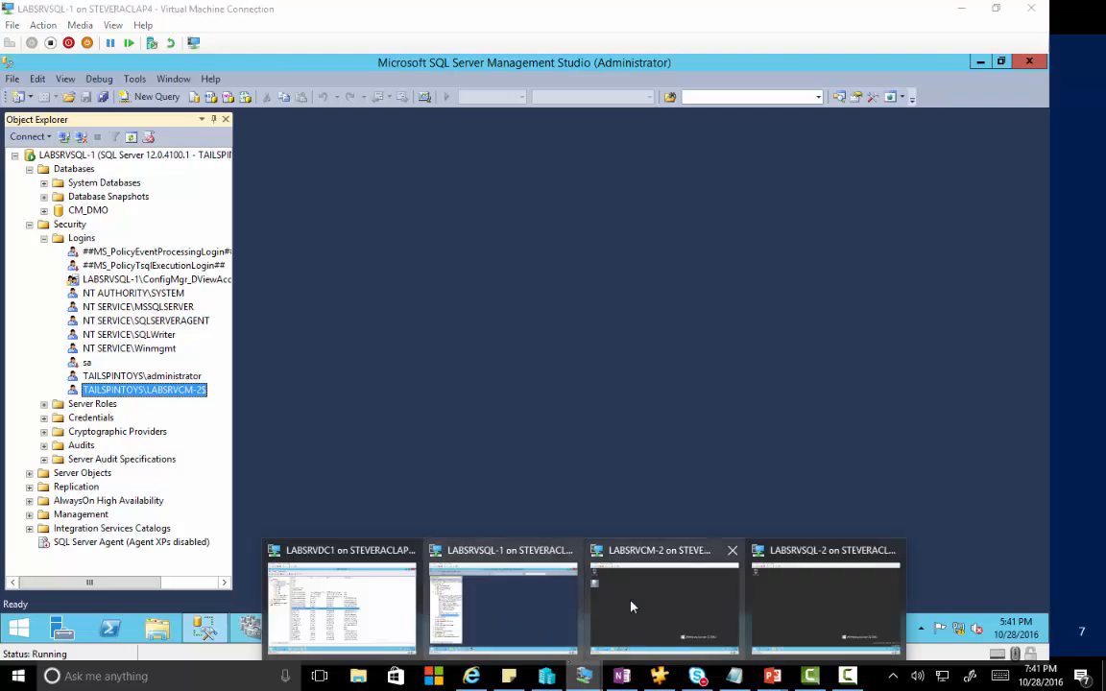
pyautogui.click(666, 604)
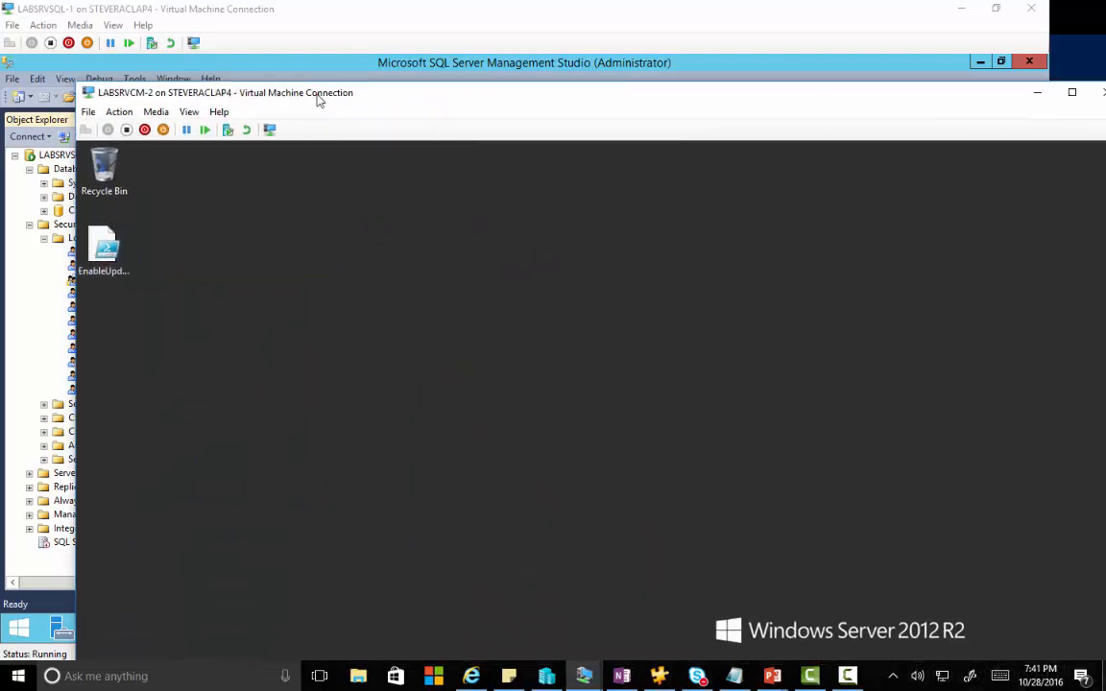
pyautogui.doubleClick(316, 96)
pyautogui.click(205, 628)
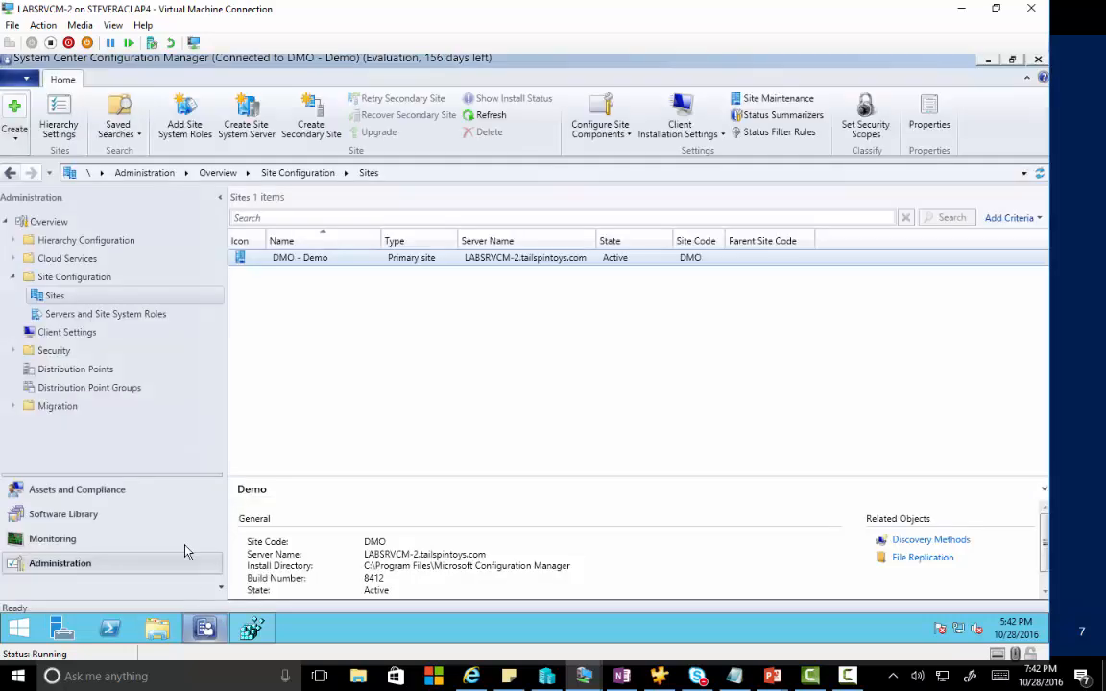
# Inspect LABSRVSQL-1's Site system properties under Servers and Site System Roles.
pyautogui.click(85, 317)
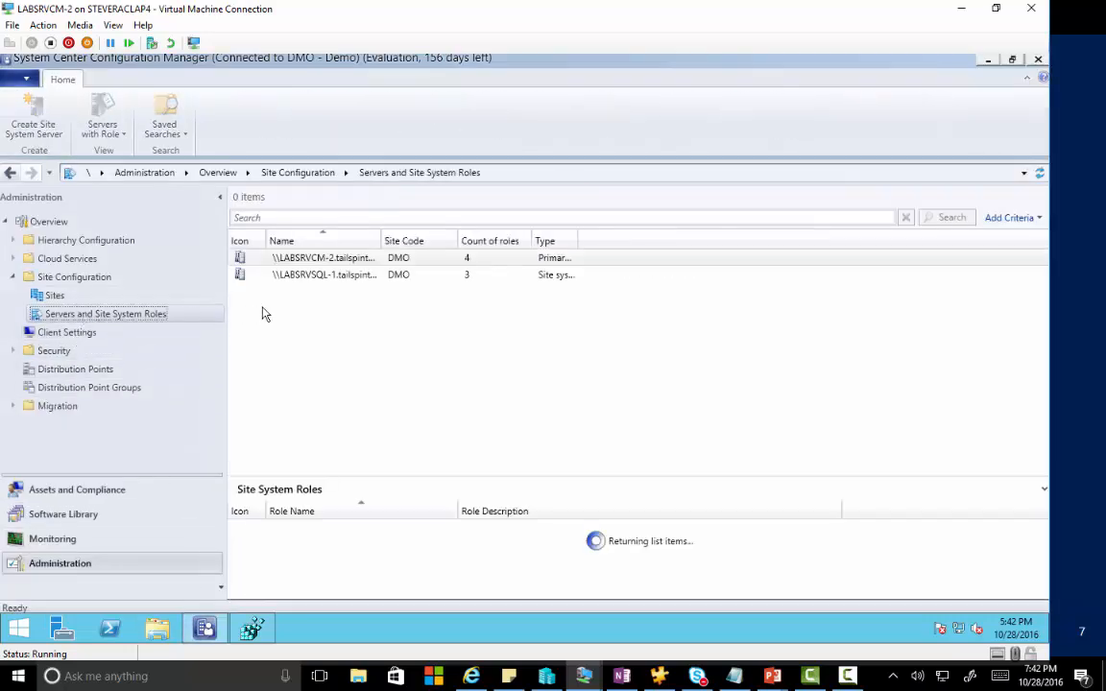
pyautogui.click(307, 279)
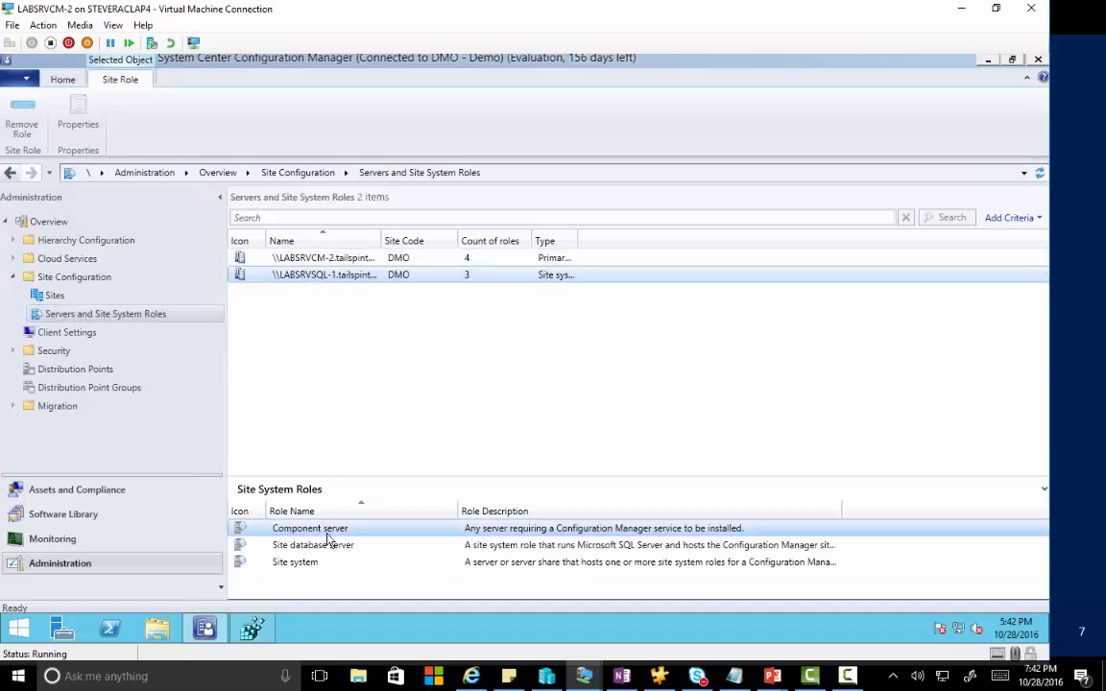
pyautogui.click(318, 563)
pyautogui.rightClick(318, 564)
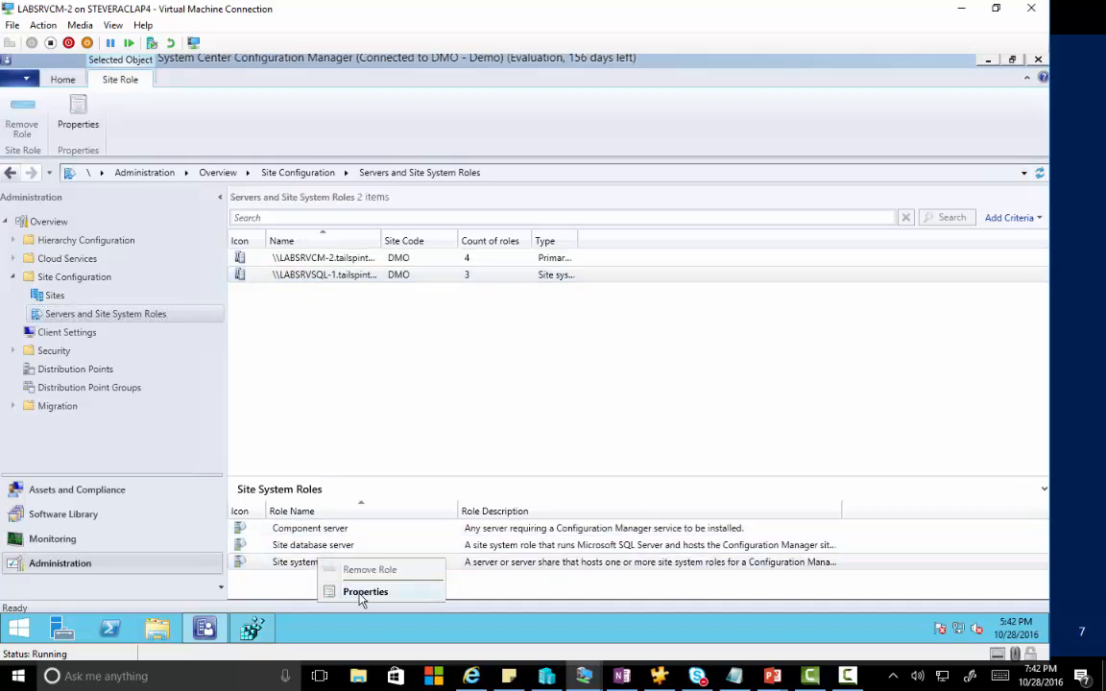
pyautogui.click(360, 591)
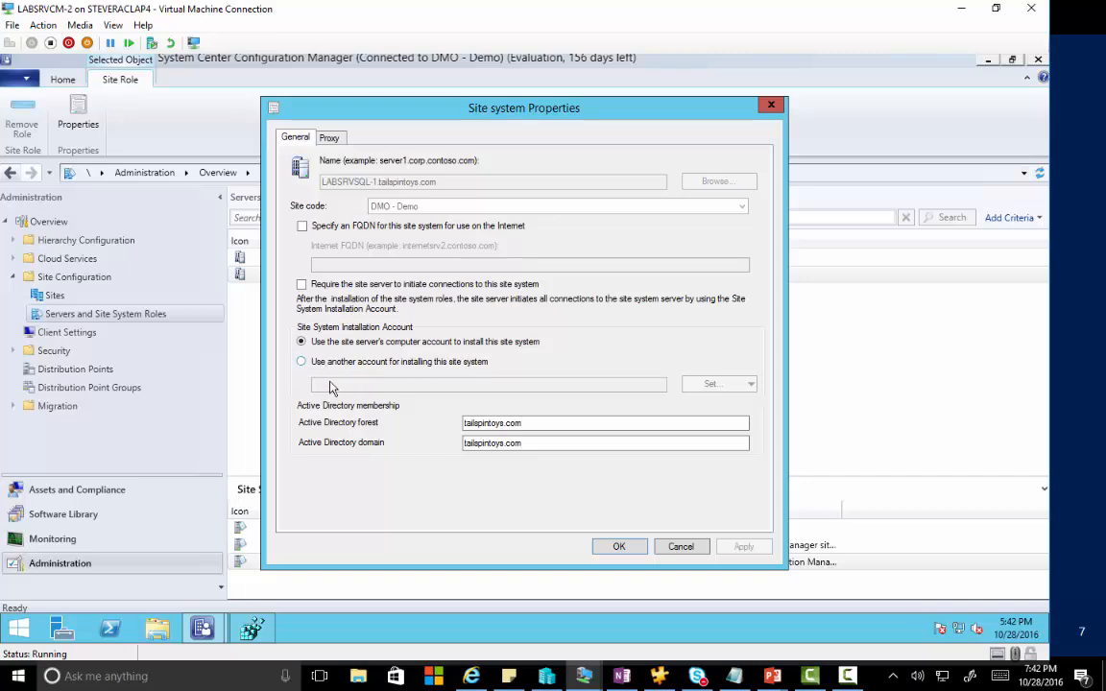
pyautogui.click(680, 552)
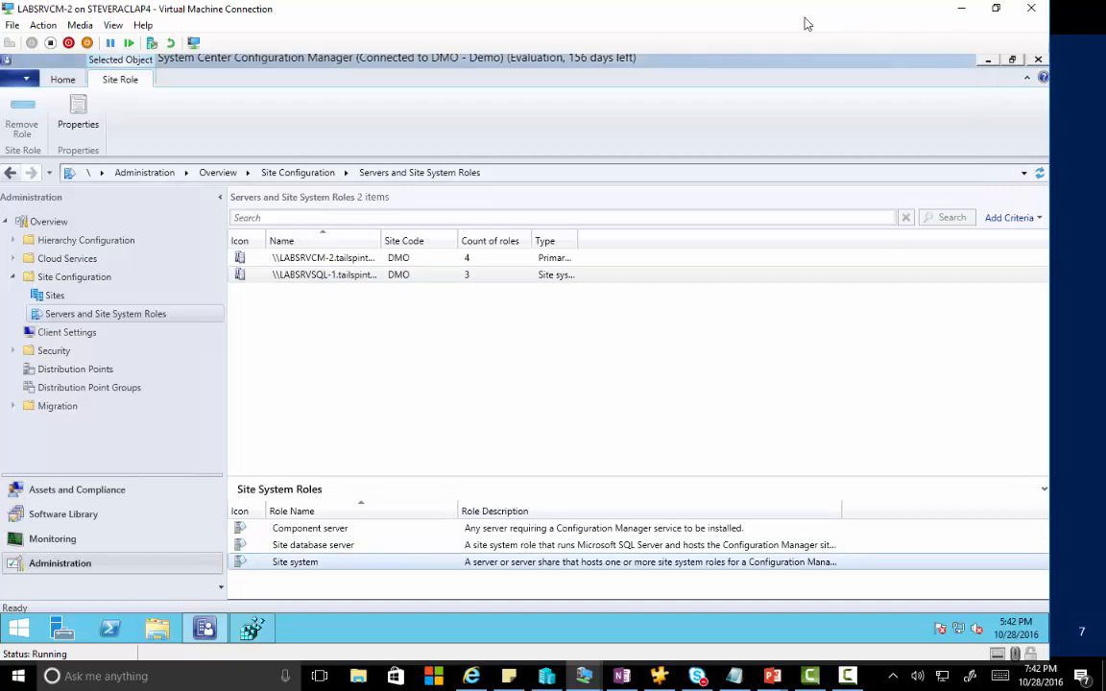
pyautogui.doubleClick(717, 19)
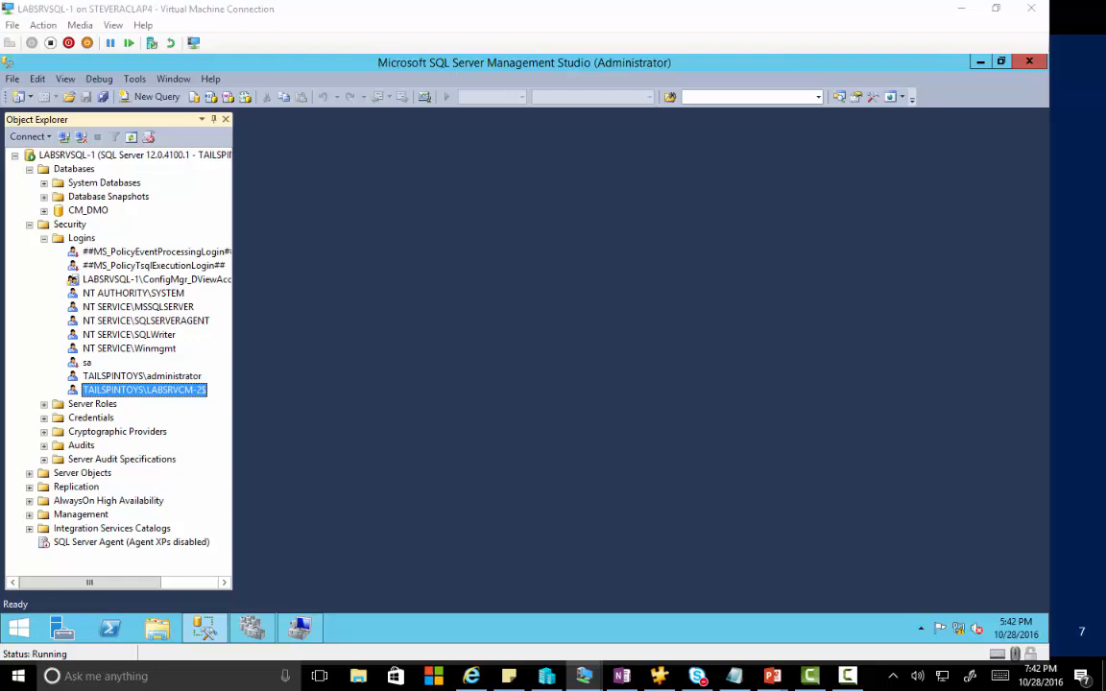
pyautogui.moveTo(1105, 384); pyautogui.dragTo(624, 98)
pyautogui.doubleClick(624, 103)
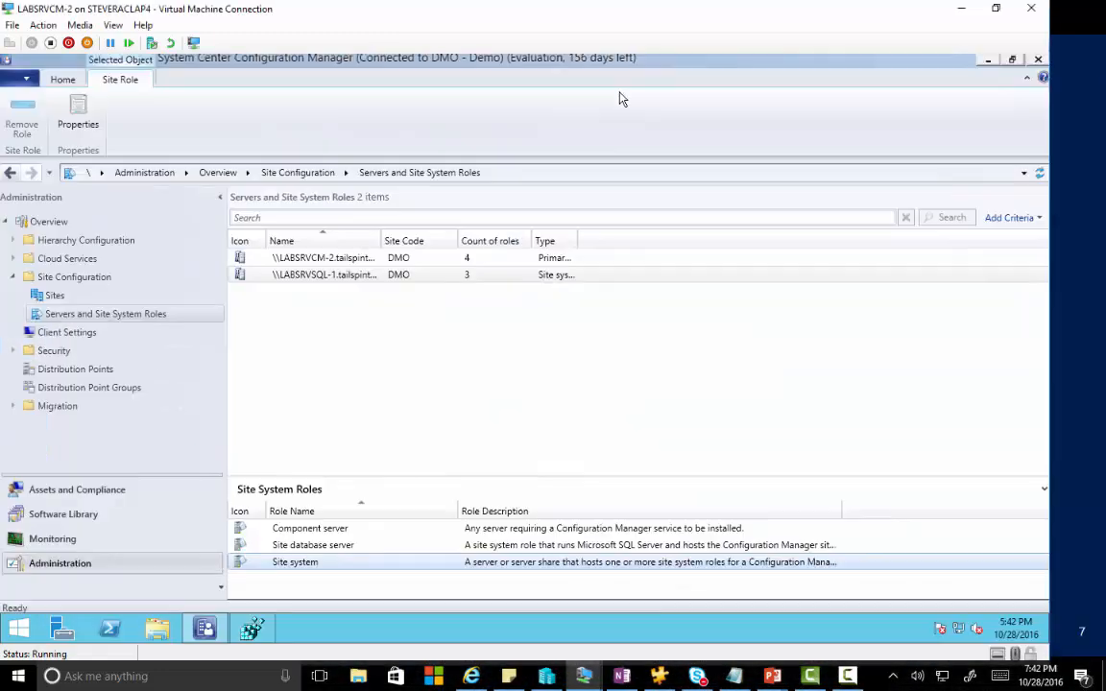
# Launch an administrator Command Prompt from the Run box with cmd.
pyautogui.rightClick(29, 630)
pyautogui.click(60, 581)
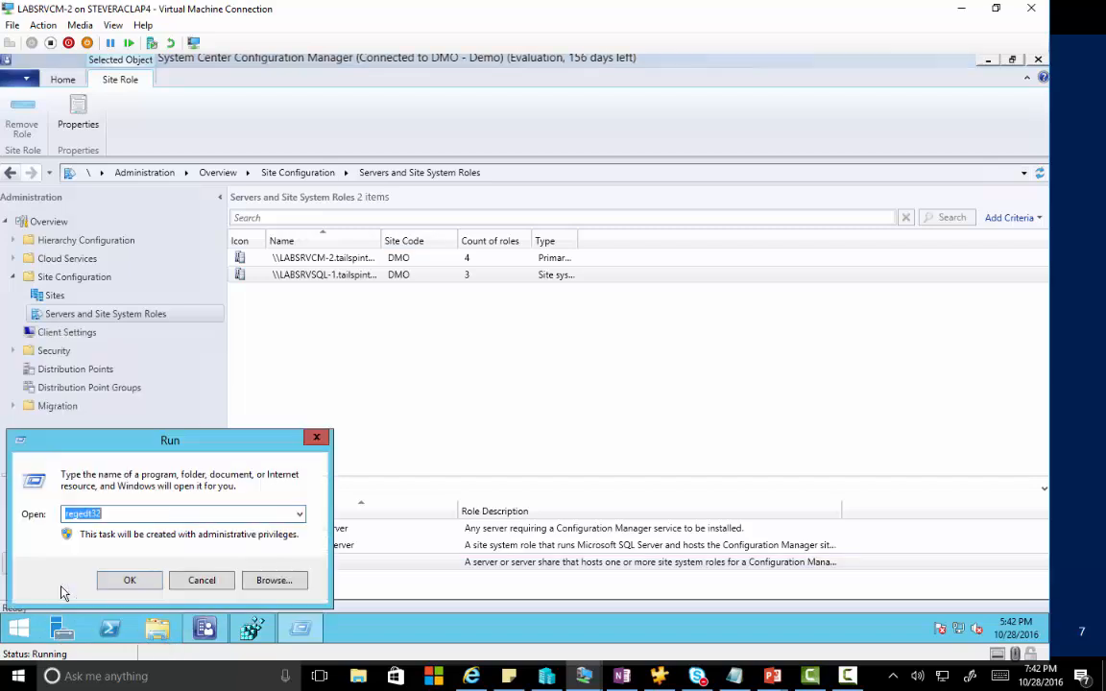
pyautogui.write('cmd')
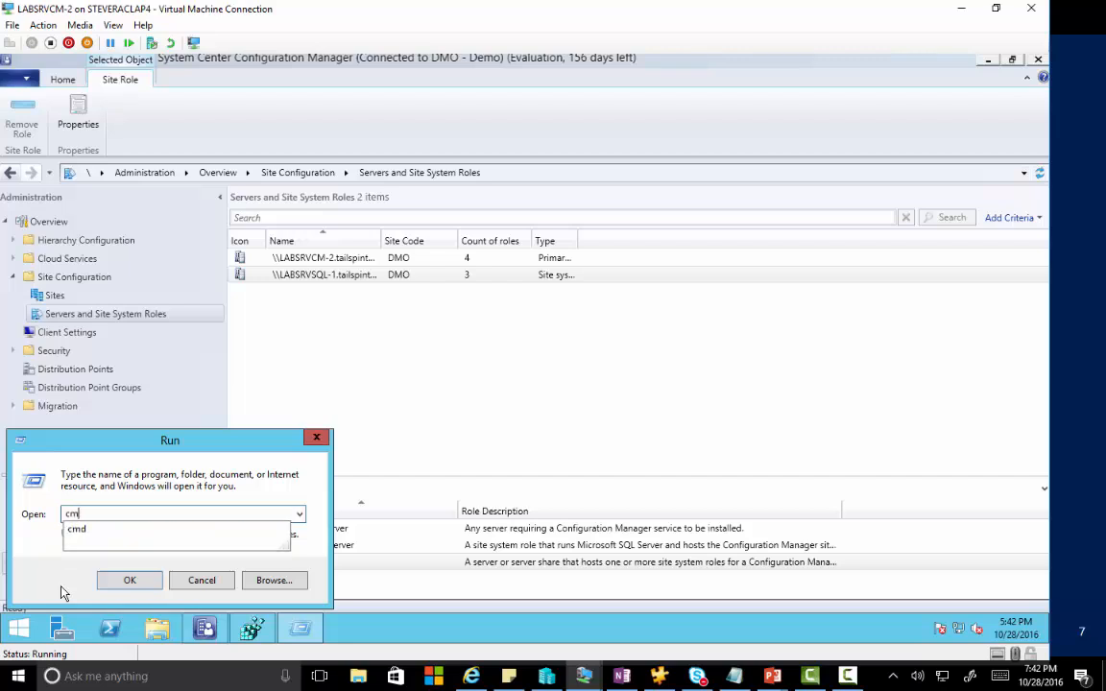
pyautogui.press('Return')
# Run preinst /stopsite from Microsoft Configuration Manager\bin\x64\00000409 to stop the site.
pyautogui.write('cd \\')
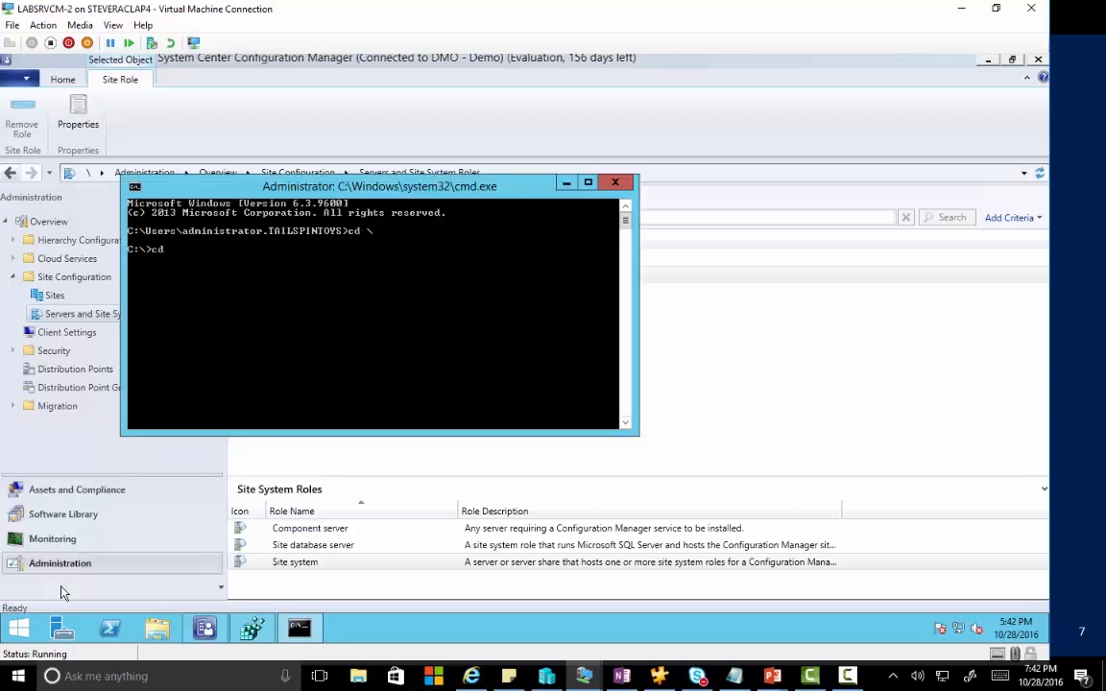
pyautogui.press('Return')
pyautogui.write('cd prog')
pyautogui.press('Tab')
pyautogui.write('\\micr')
pyautogui.press('Tab')
pyautogui.write('\\bin')
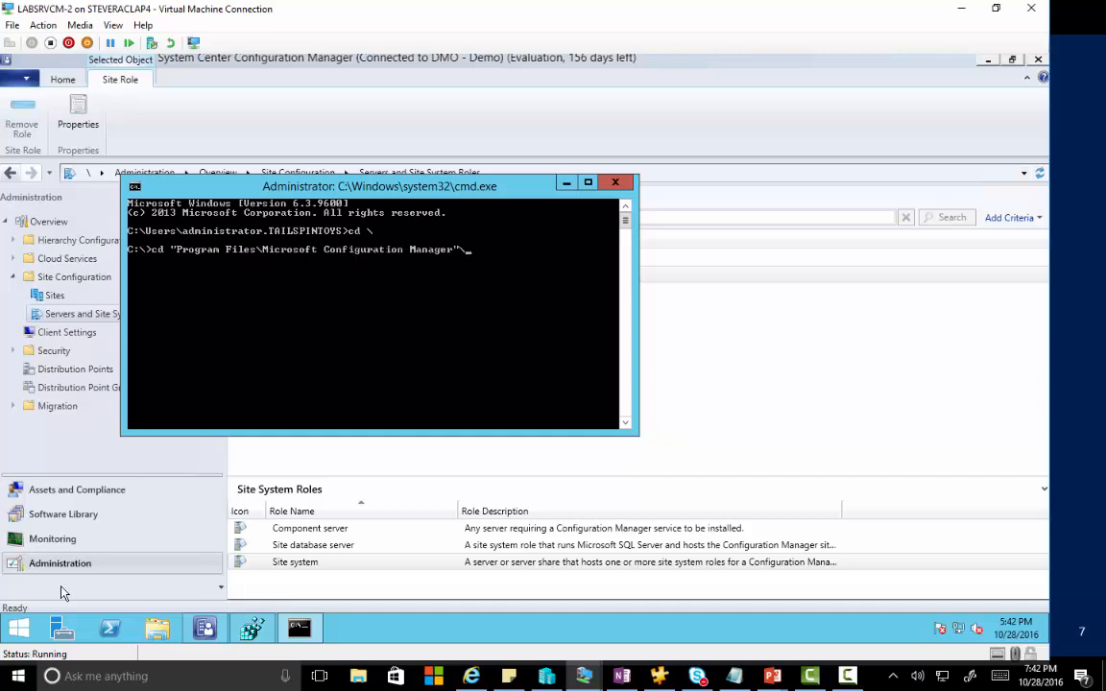
pyautogui.write('\\x64')
pyautogui.press('Tab')
pyautogui.press('Tab')
pyautogui.press('Tab')
pyautogui.press('Tab')
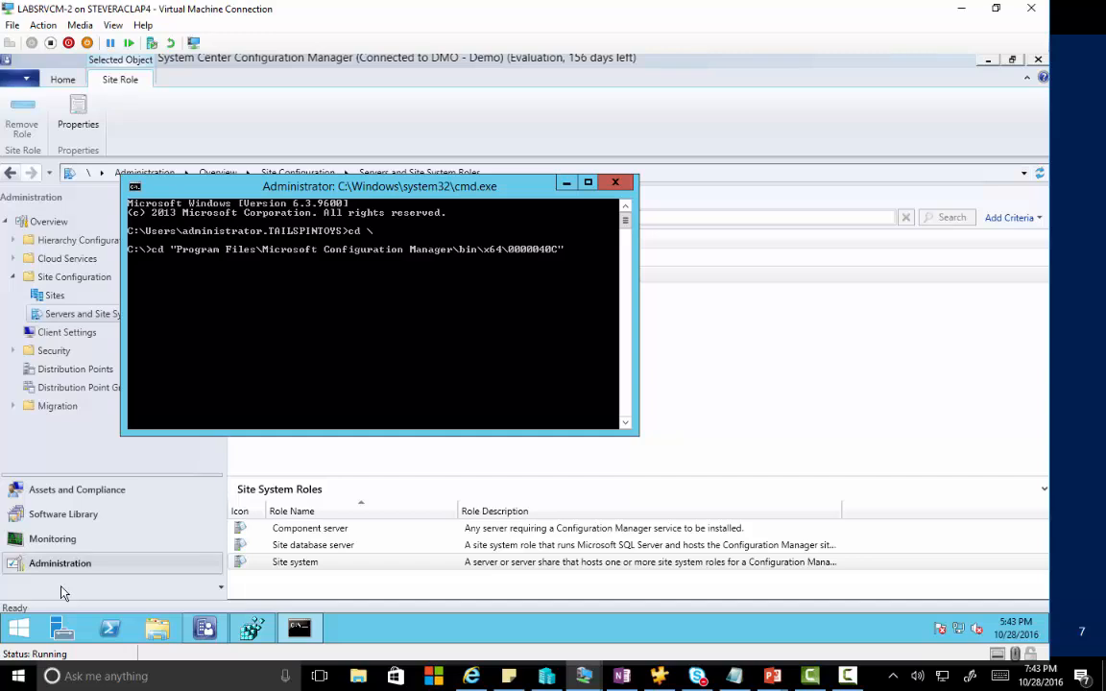
pyautogui.press('Return')
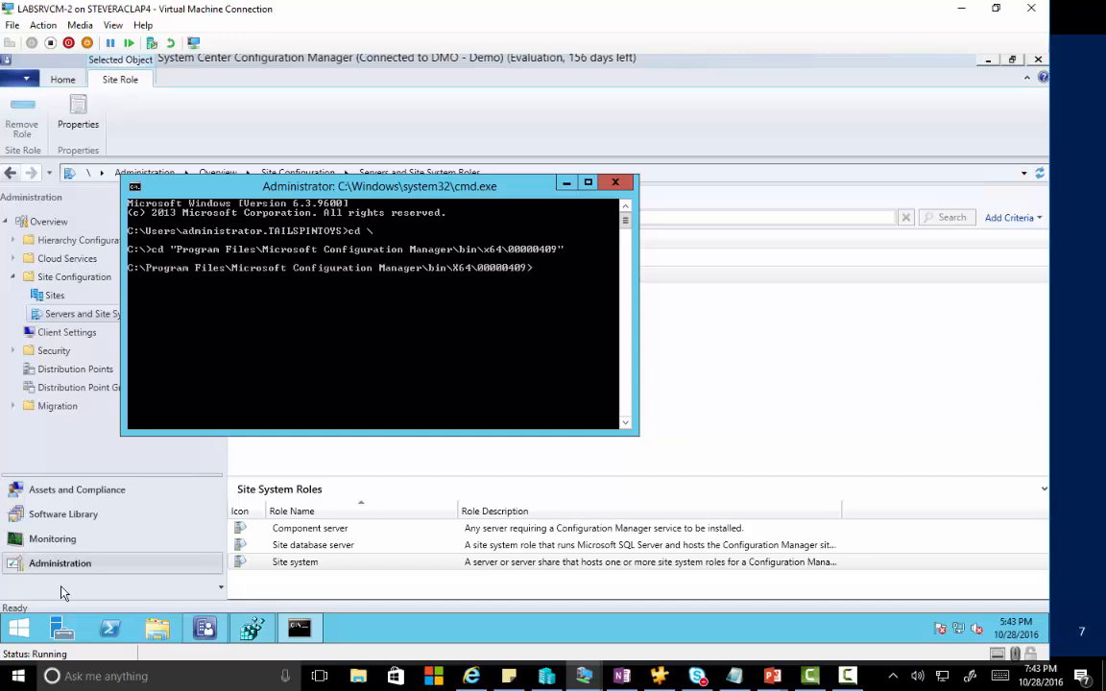
pyautogui.write('preinst /stopsite')
pyautogui.press('Return')
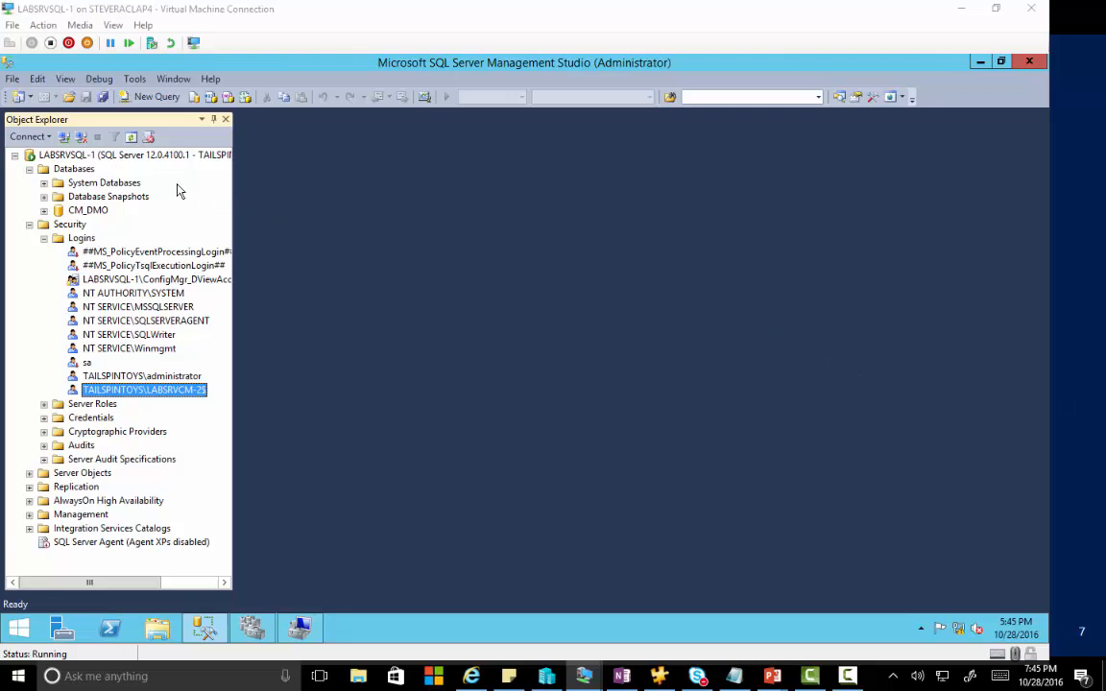
# Change the CM_DMO database's recovery model from Simple to Full.
pyautogui.rightClick(97, 212)
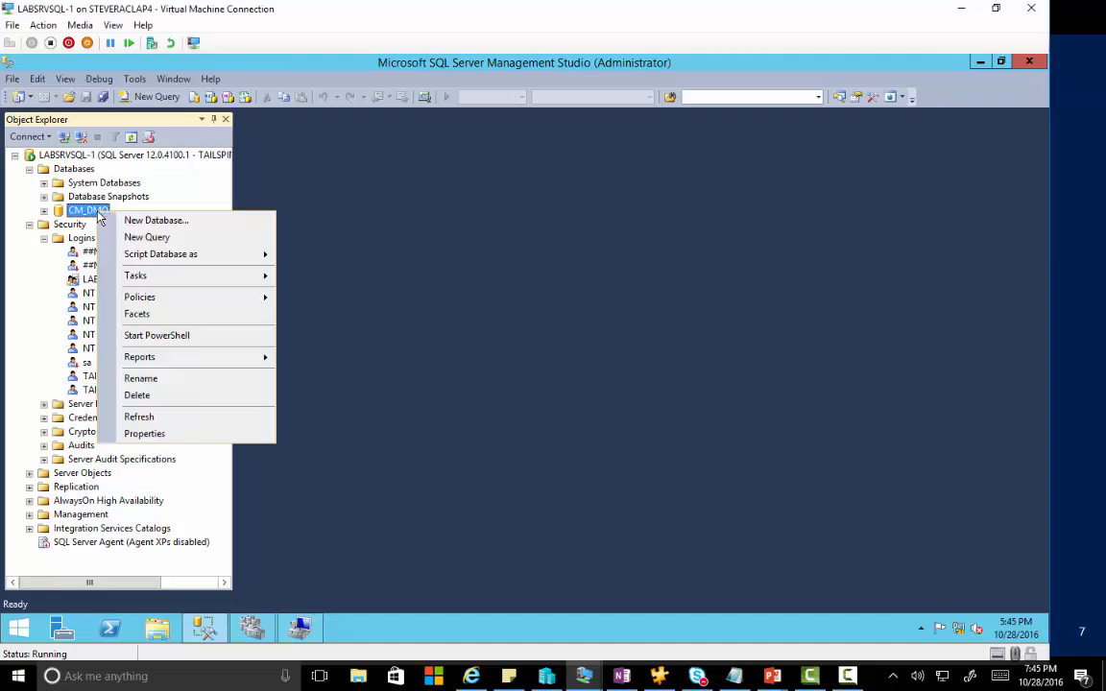
pyautogui.click(177, 435)
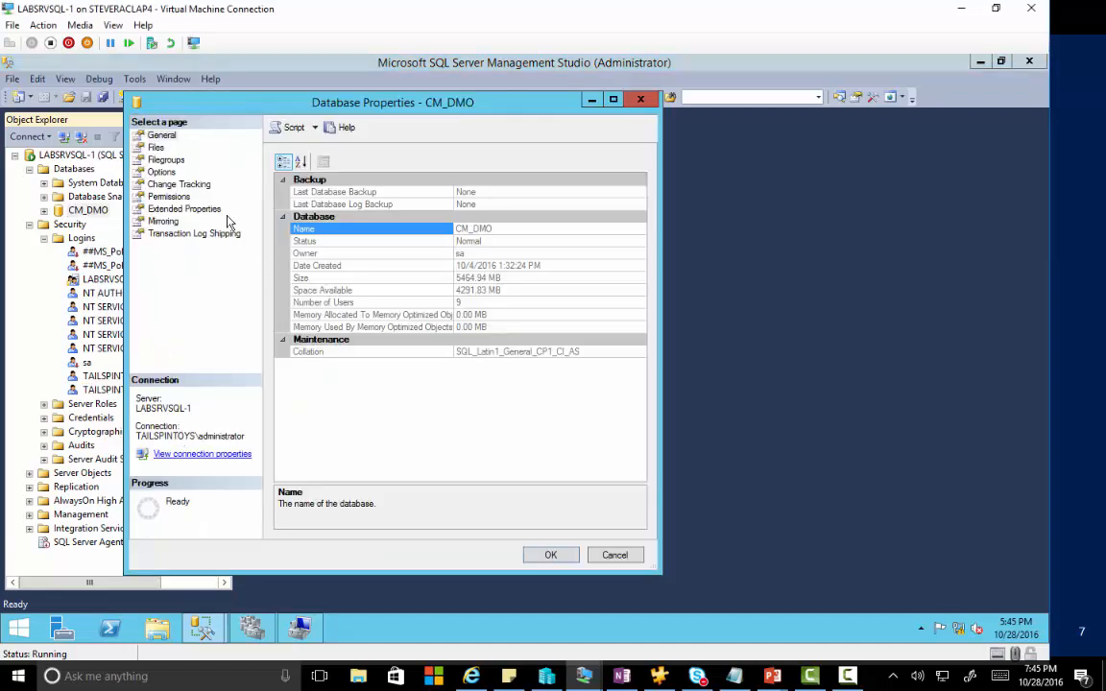
pyautogui.click(159, 172)
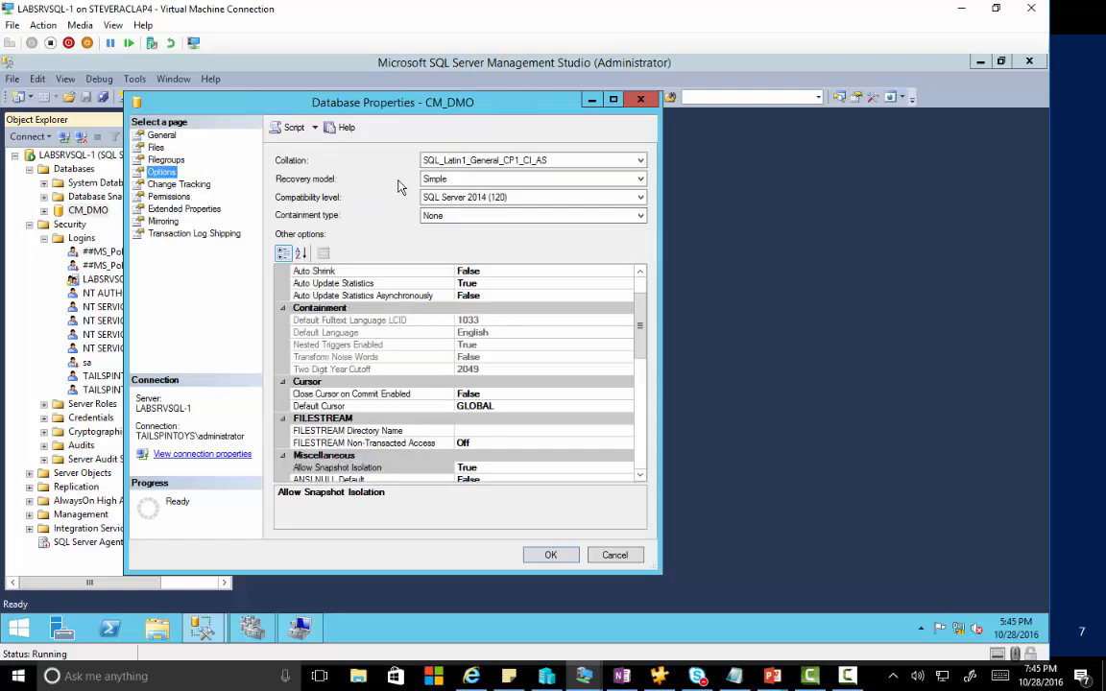
pyautogui.click(460, 183)
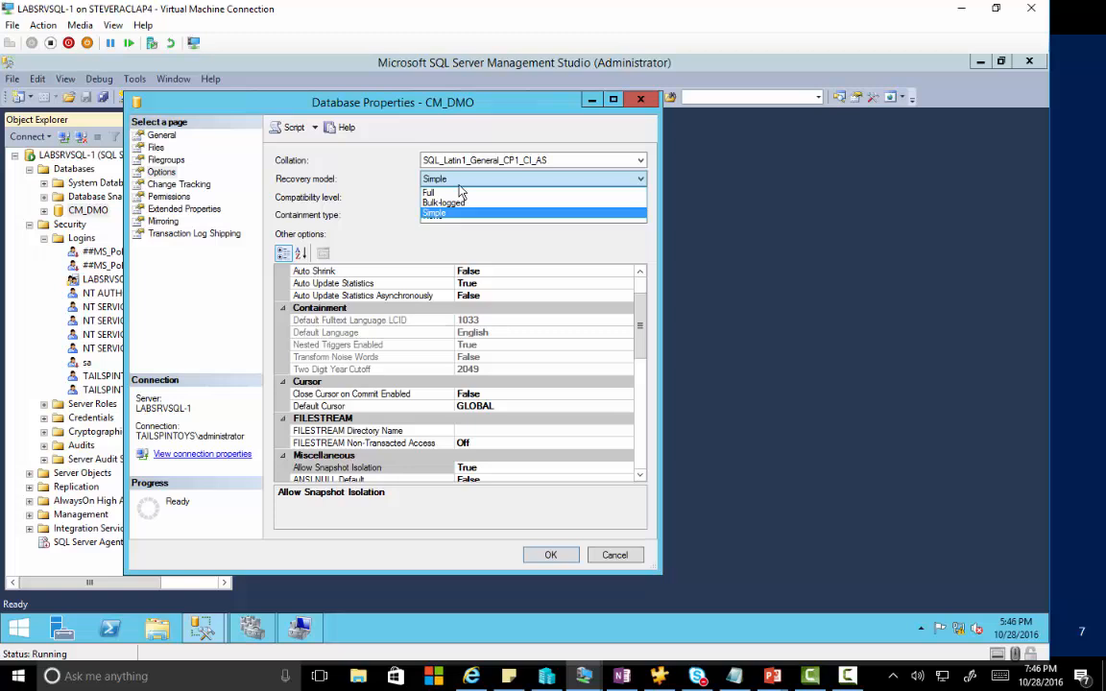
pyautogui.click(455, 192)
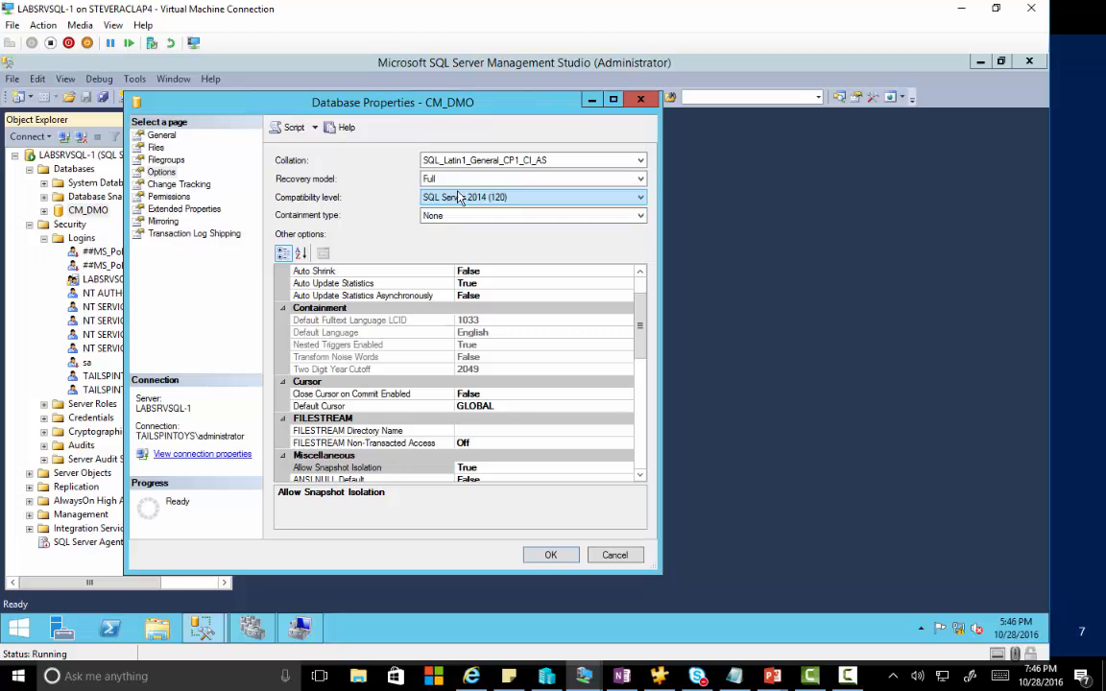
pyautogui.click(553, 556)
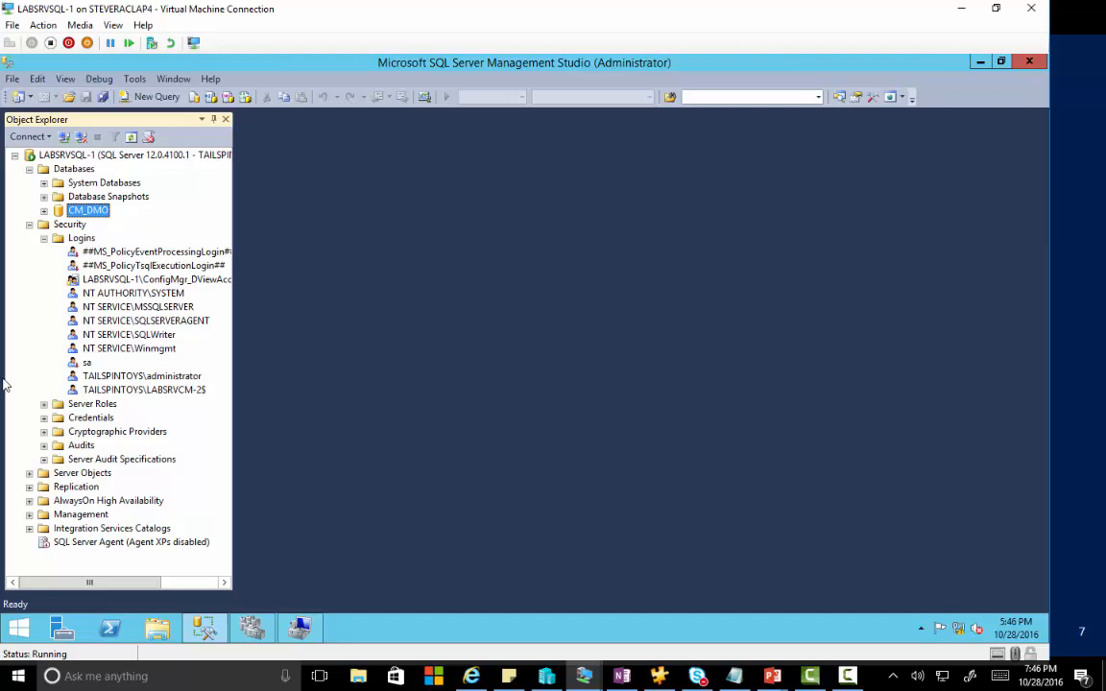
# Start a Back Up Database task for CM_DMO.
pyautogui.rightClick(93, 213)
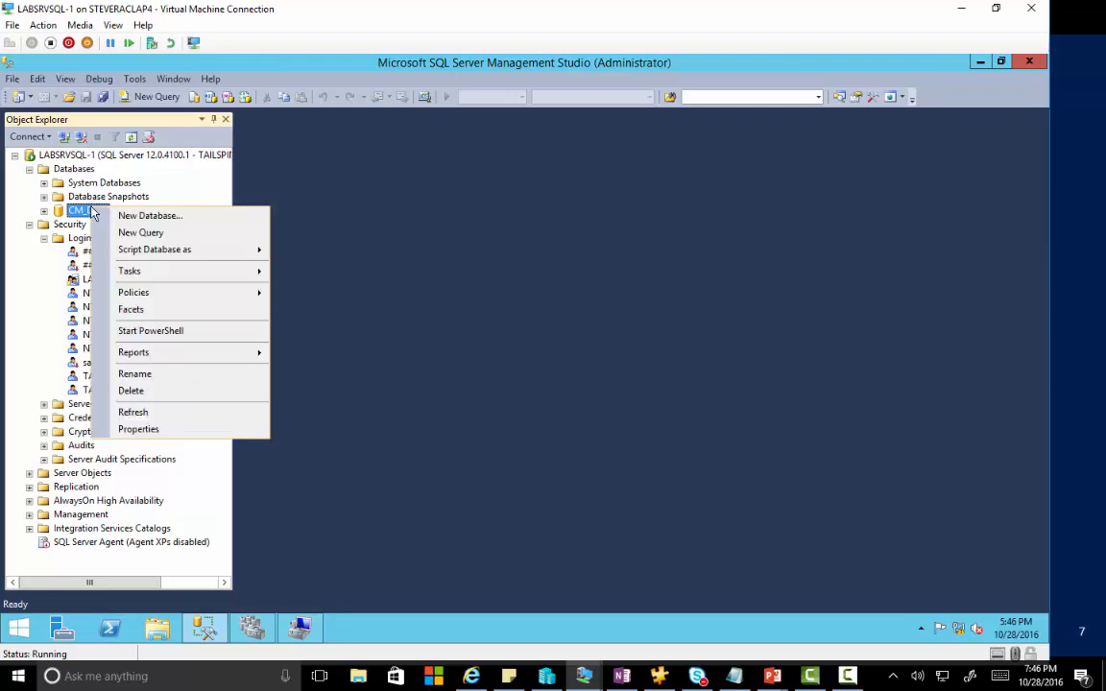
pyautogui.moveTo(227, 272)
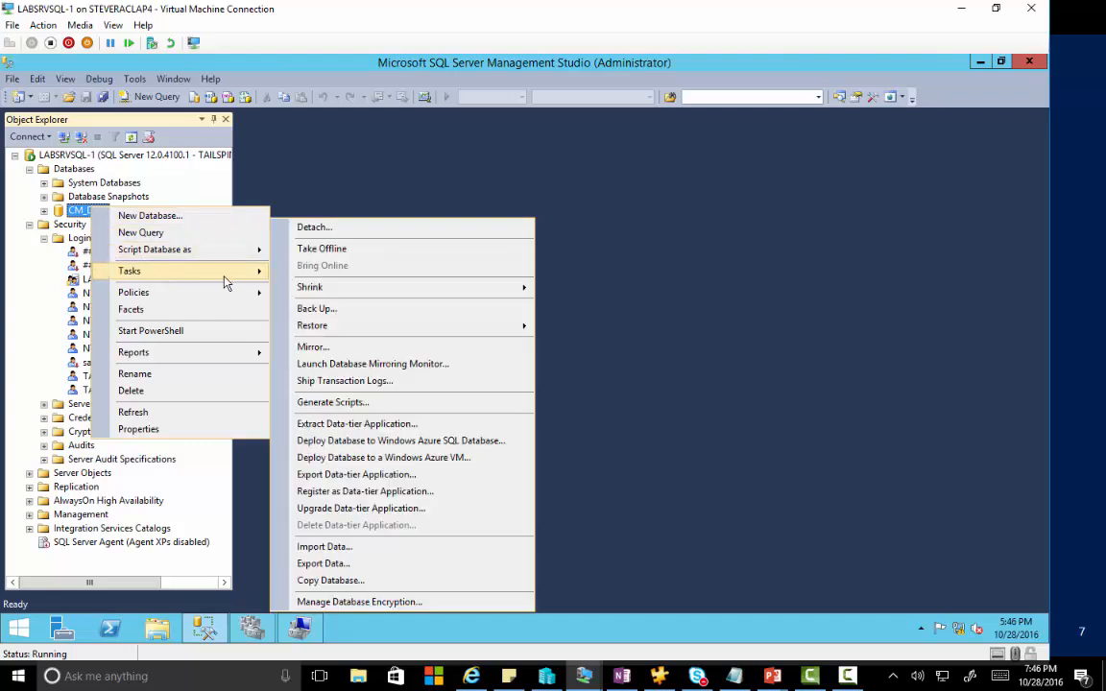
pyautogui.click(322, 310)
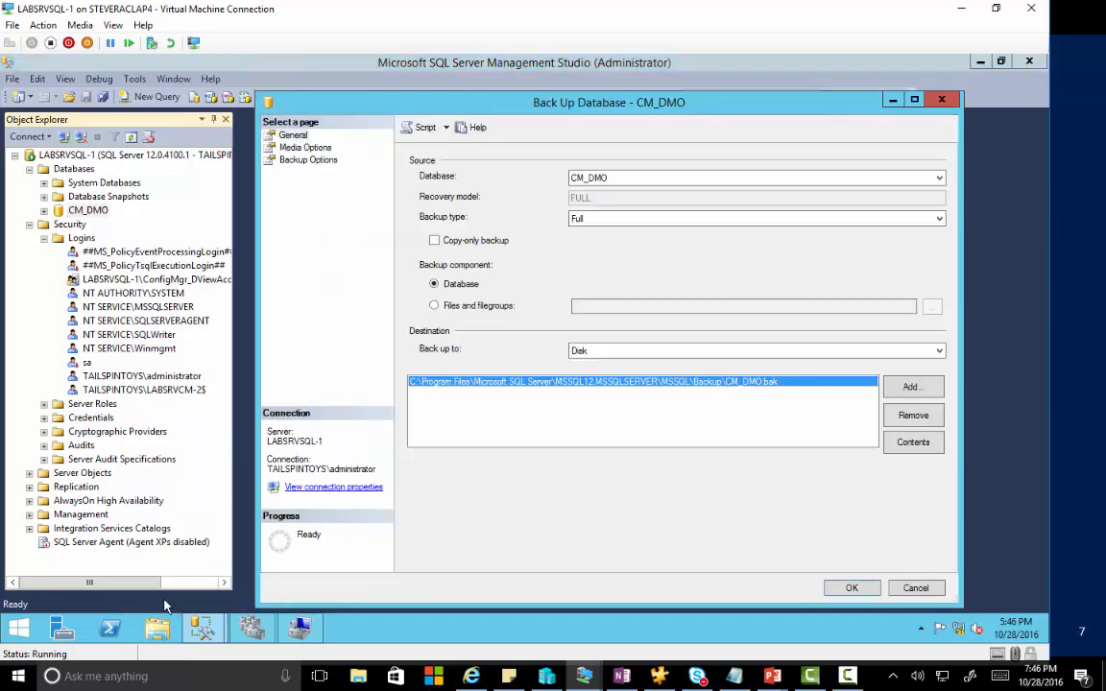
# Create a SQLBack folder at the root of drive C.
pyautogui.click(158, 630)
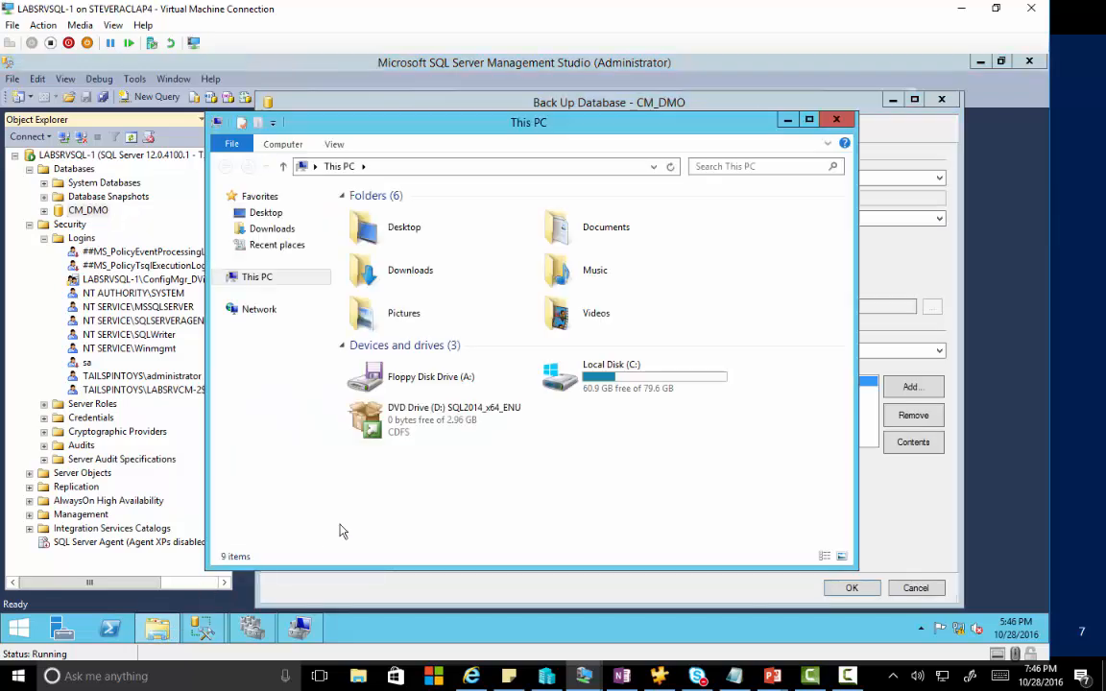
pyautogui.doubleClick(613, 371)
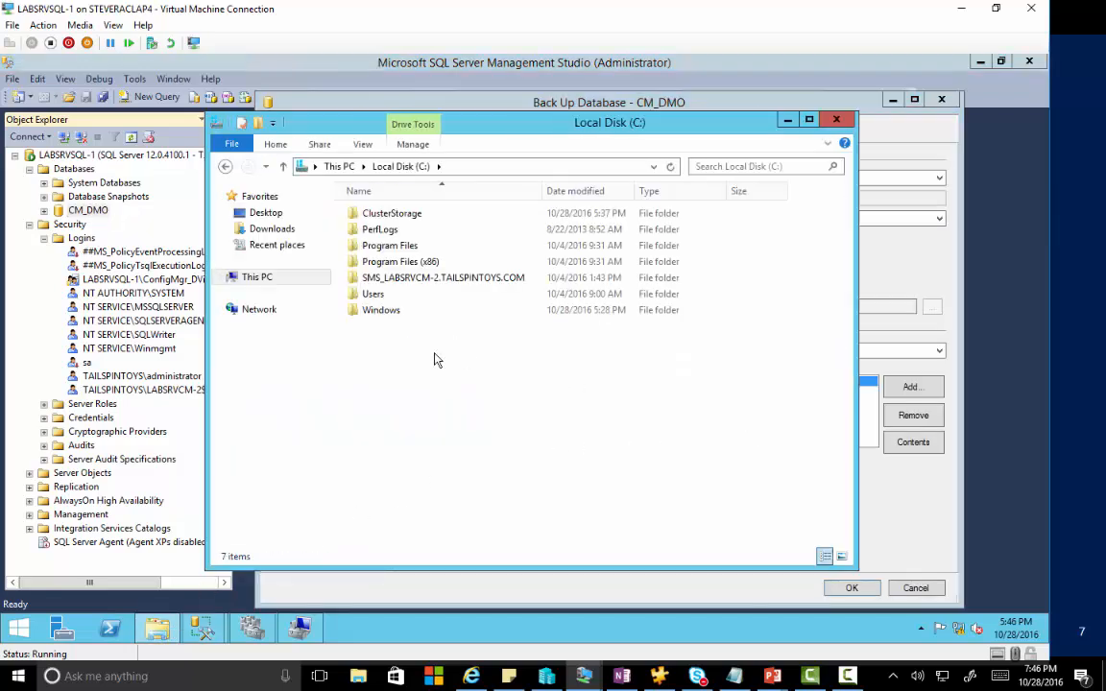
pyautogui.press('s')
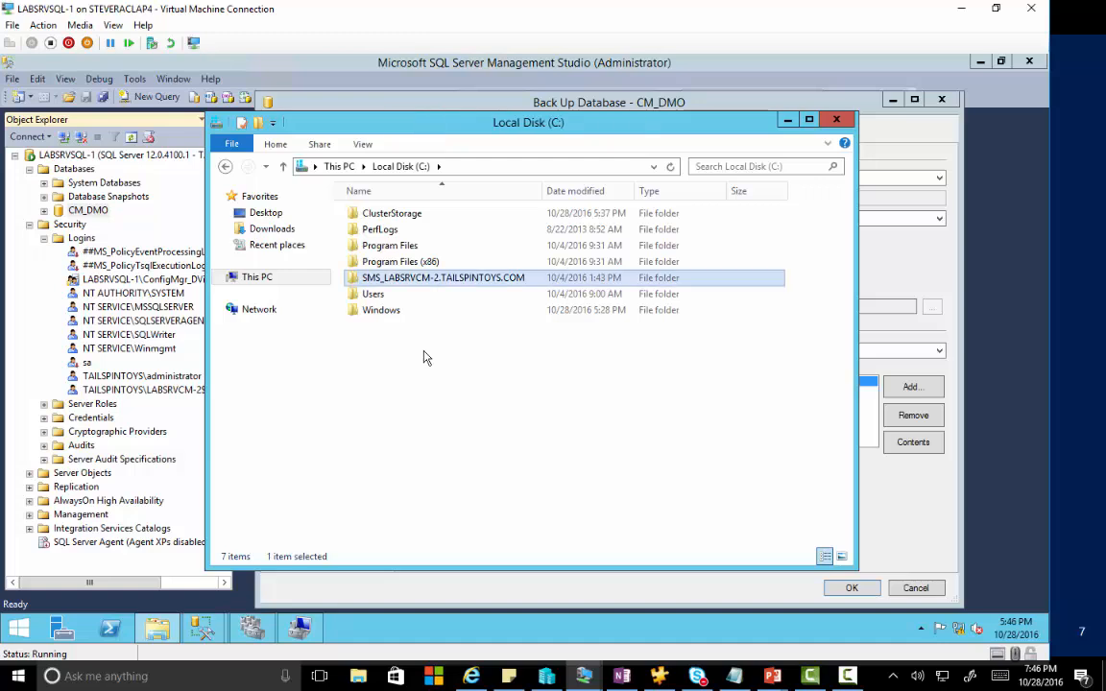
pyautogui.rightClick(425, 354)
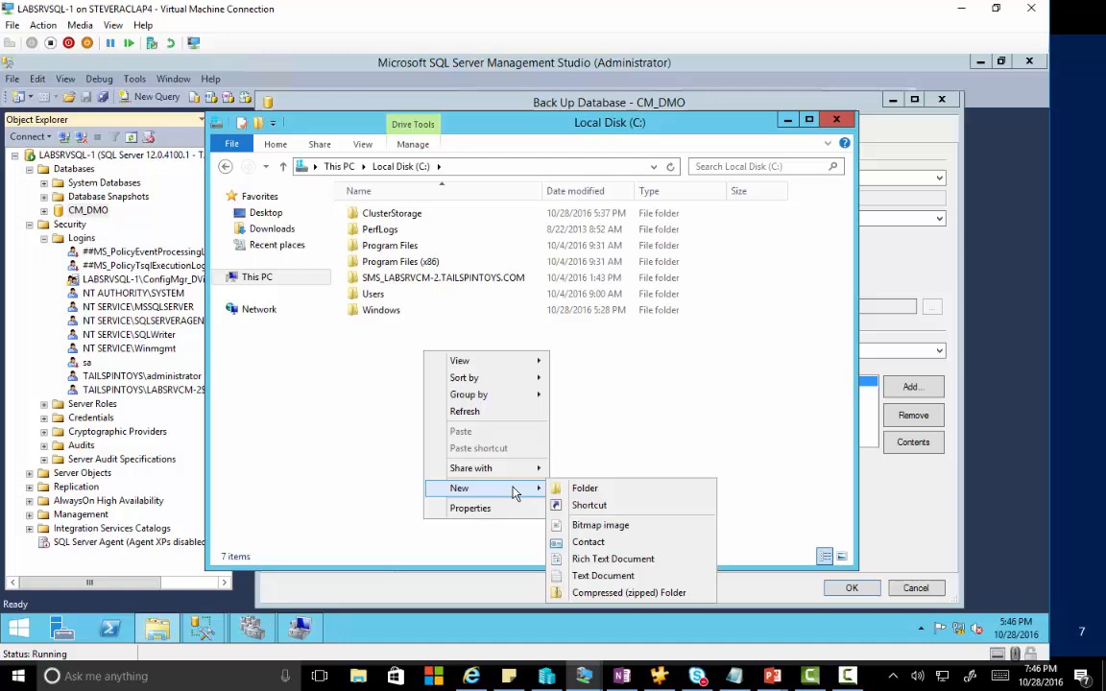
pyautogui.click(587, 490)
pyautogui.write('SQLBack')
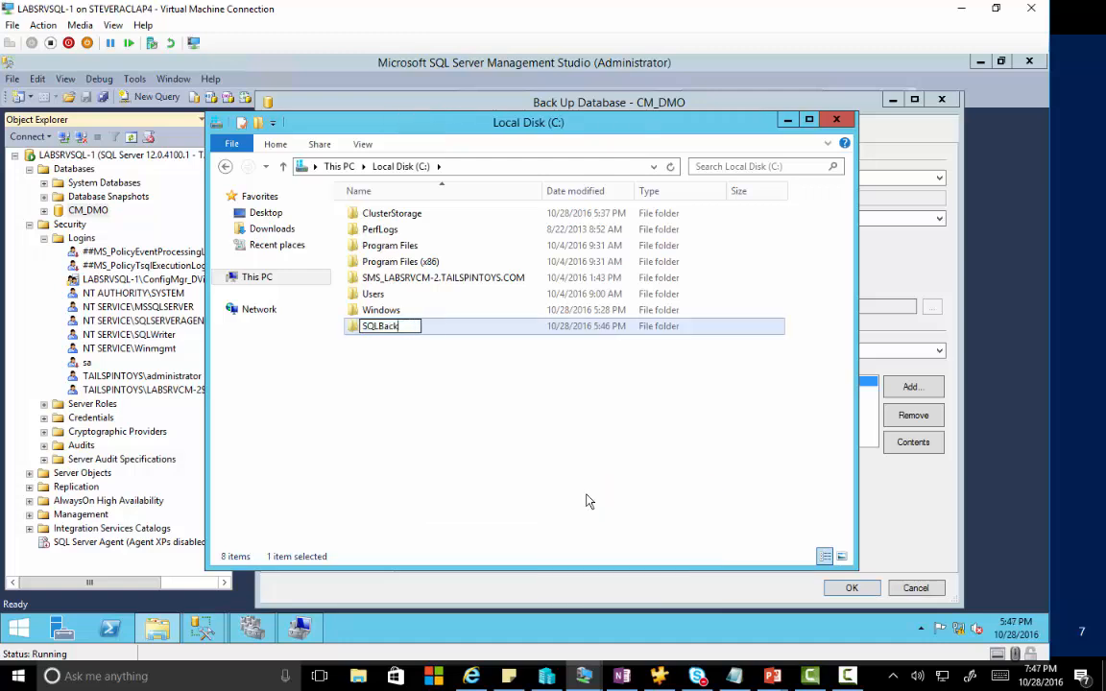
pyautogui.press('Return')
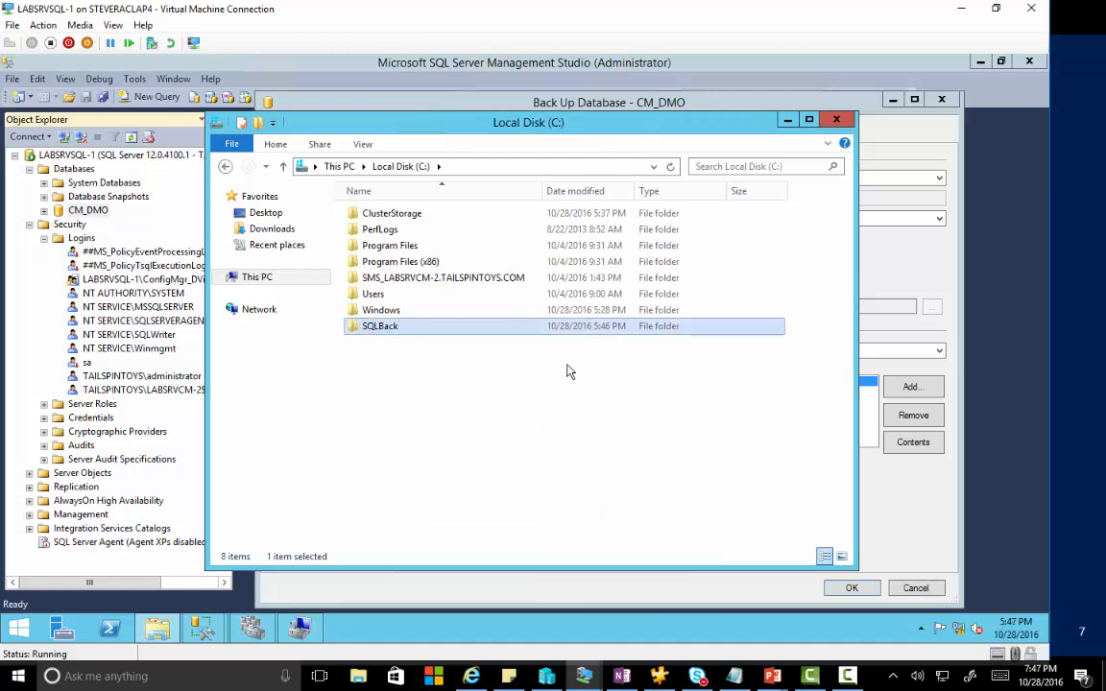
pyautogui.click(836, 122)
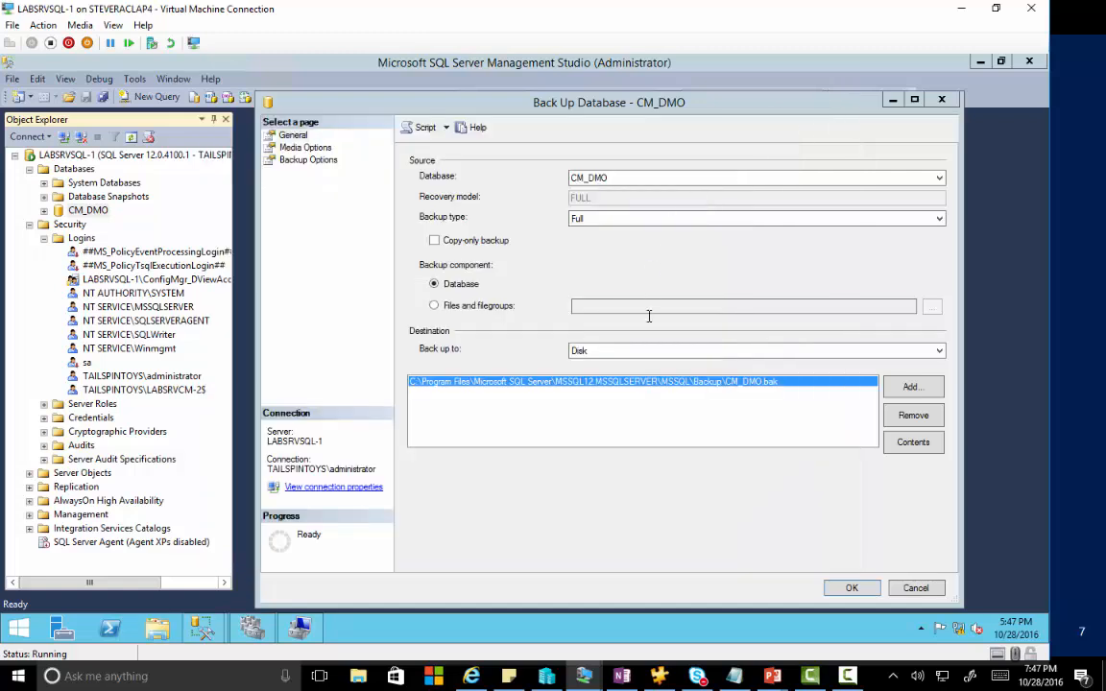
# Back up CM_DMO to C:\SQLBack\CMDMO.bak and dismiss the success message.
pyautogui.click(912, 415)
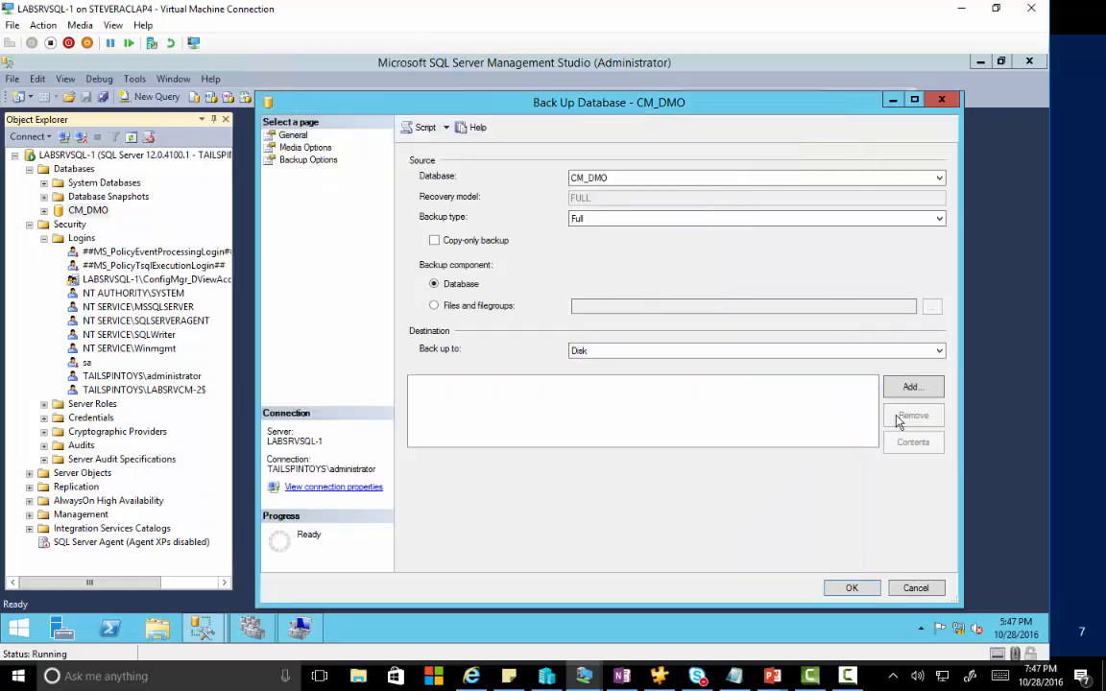
pyautogui.click(912, 388)
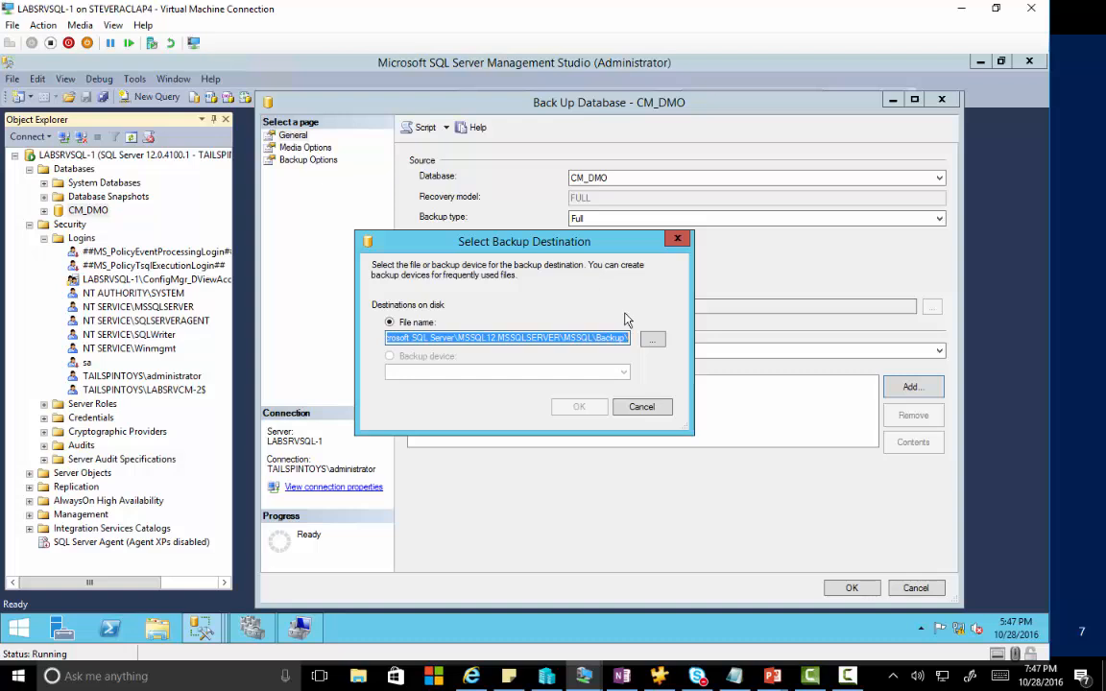
pyautogui.click(653, 341)
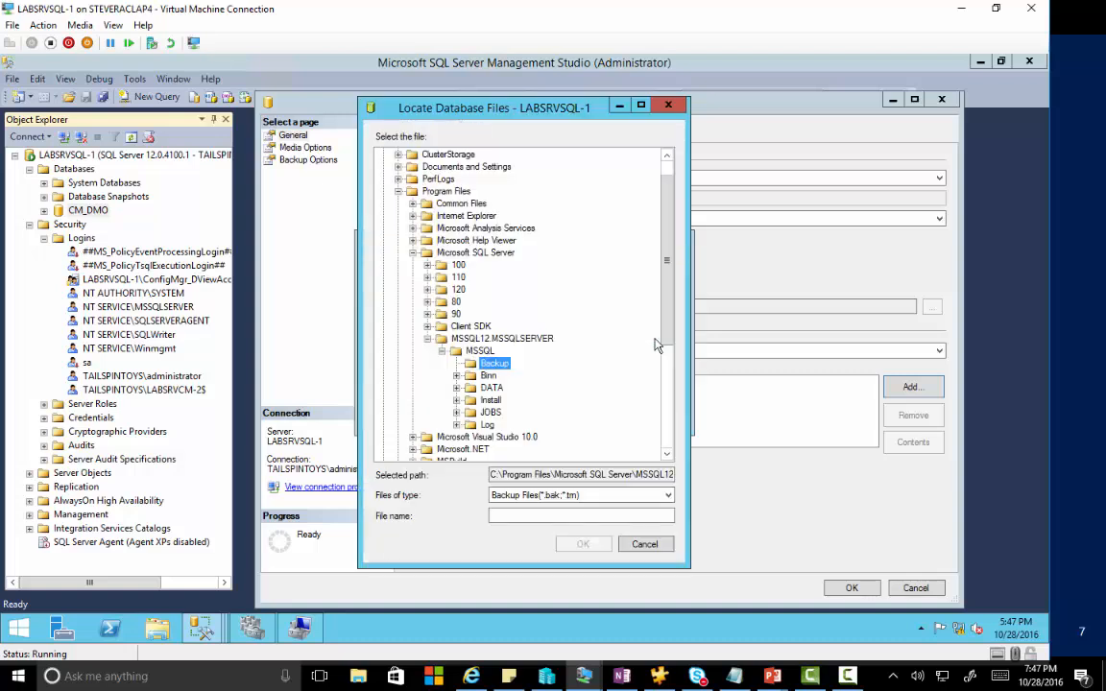
pyautogui.scroll(1, 666, 288)
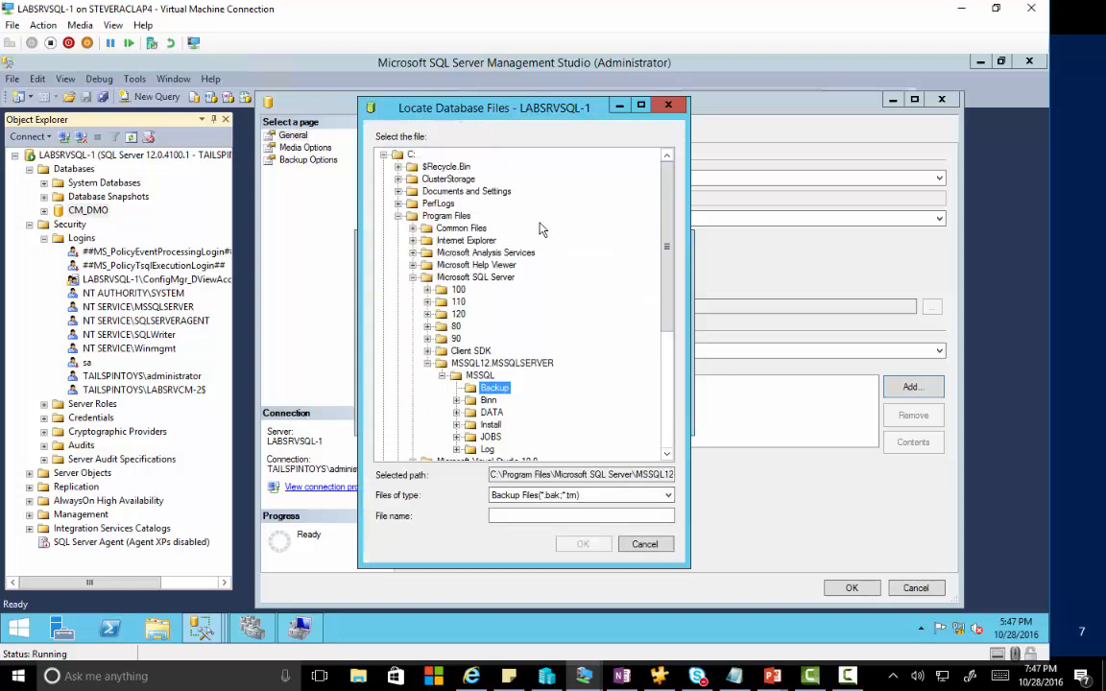
pyautogui.click(397, 216)
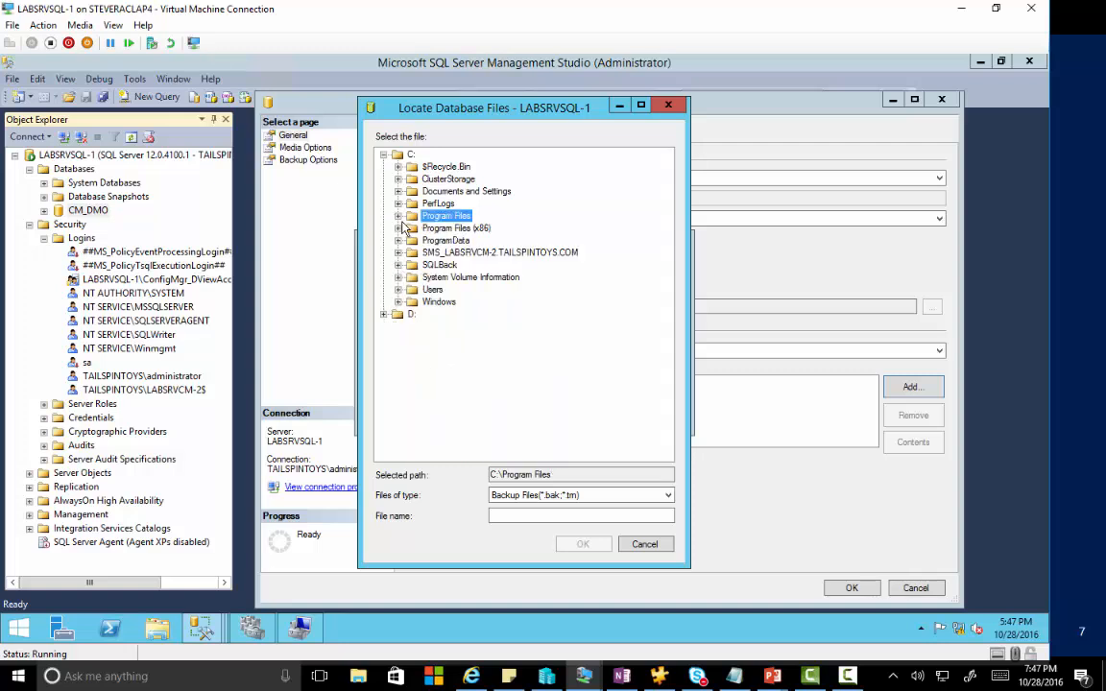
pyautogui.click(429, 265)
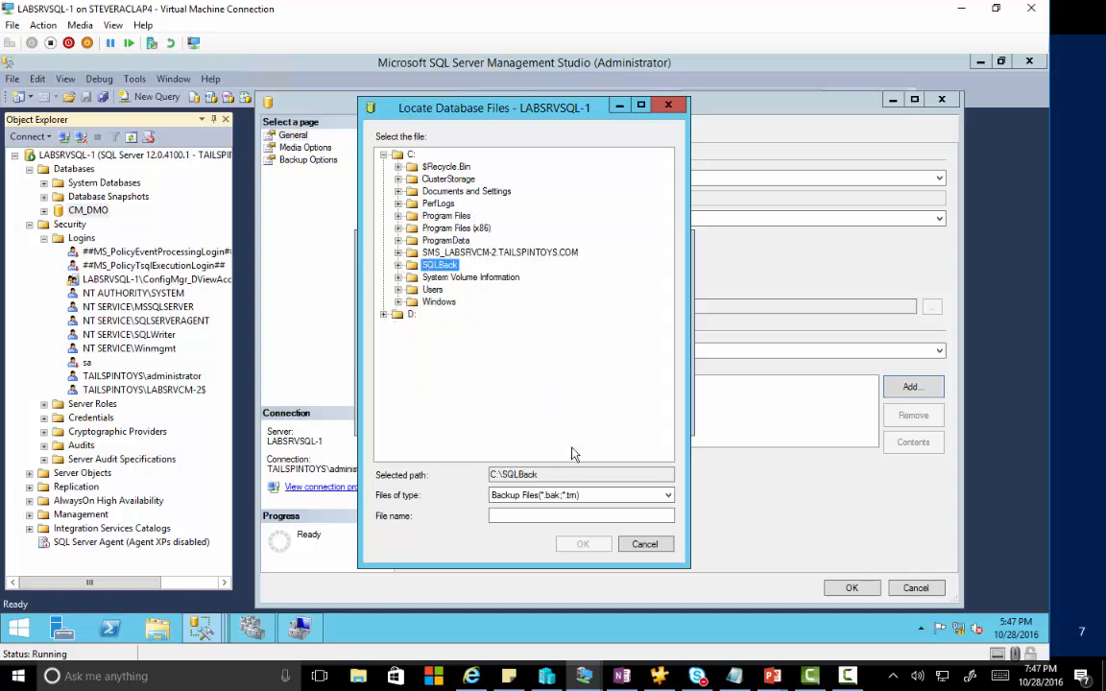
pyautogui.click(542, 515)
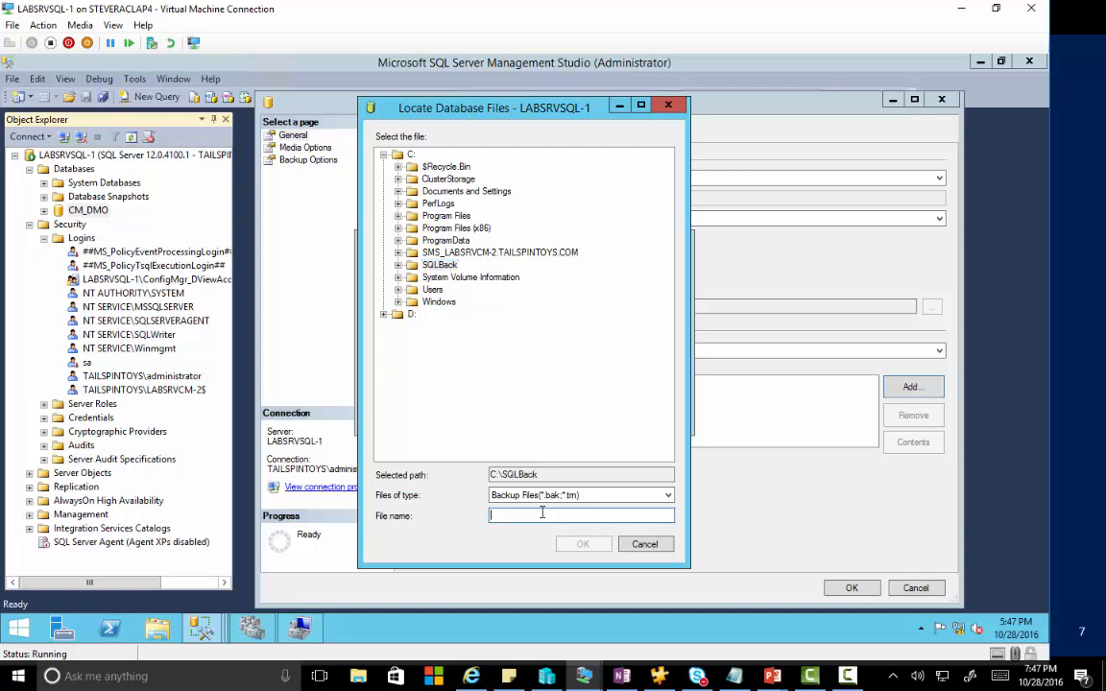
pyautogui.write('CMDMO.')
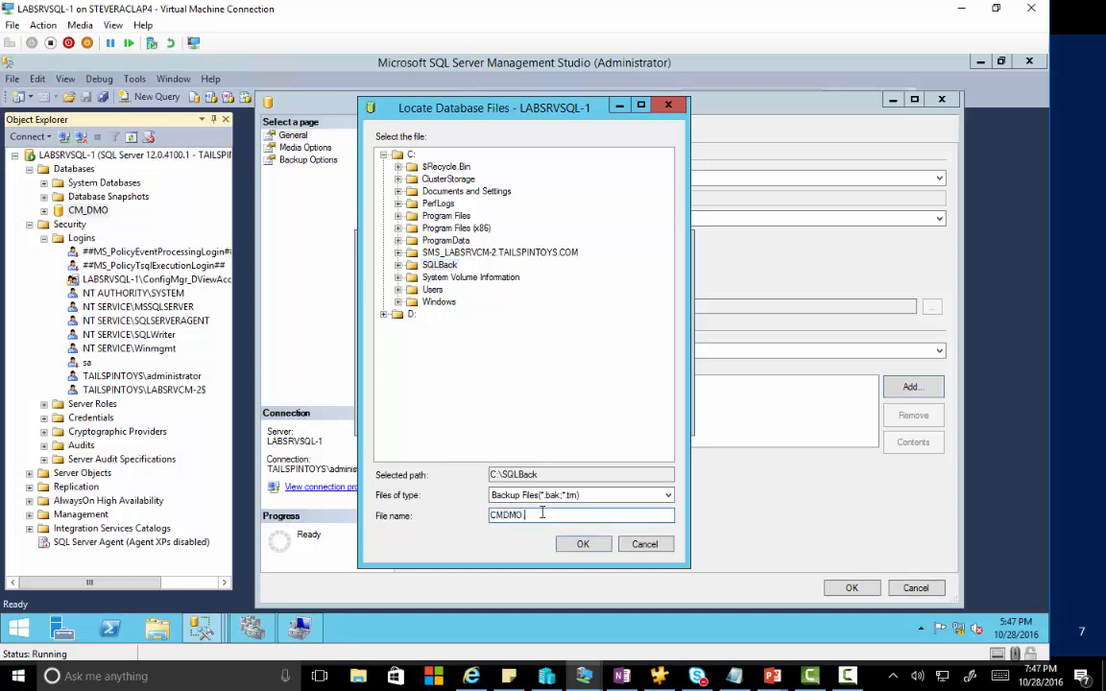
pyautogui.write('bak')
pyautogui.click(579, 544)
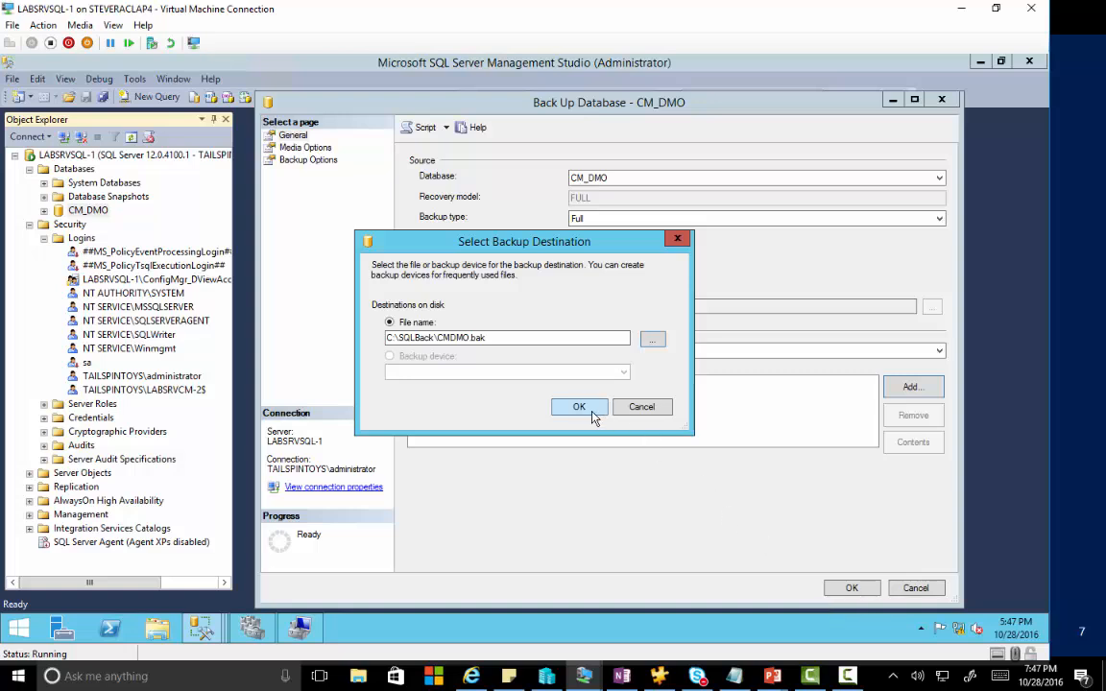
pyautogui.click(590, 410)
pyautogui.click(847, 590)
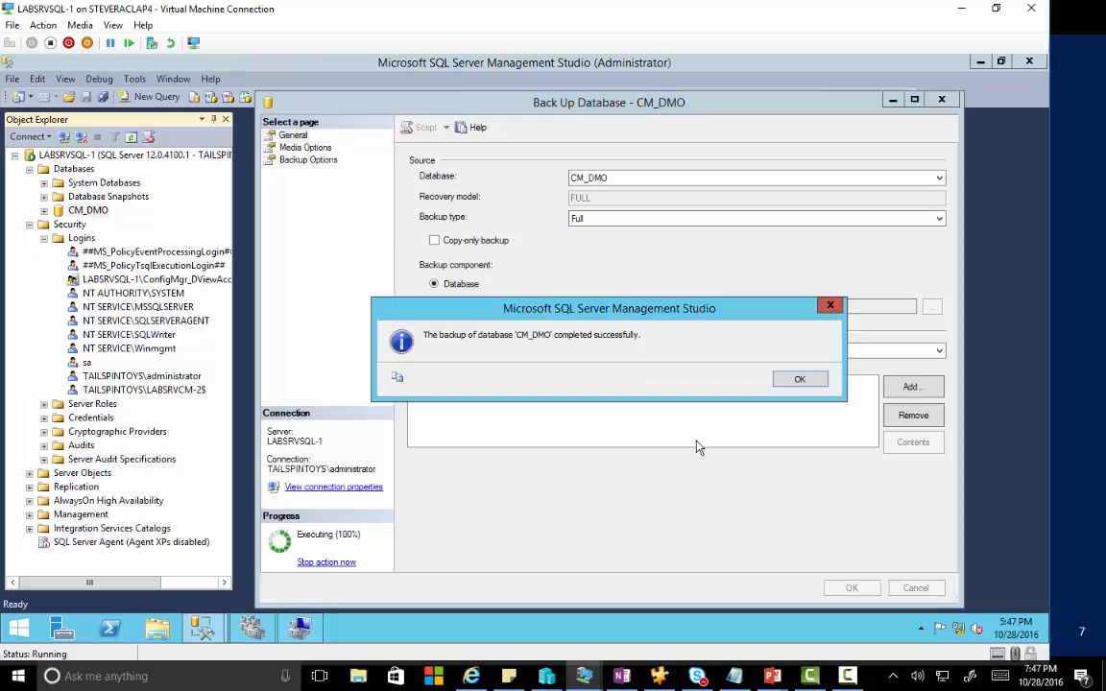
pyautogui.click(800, 383)
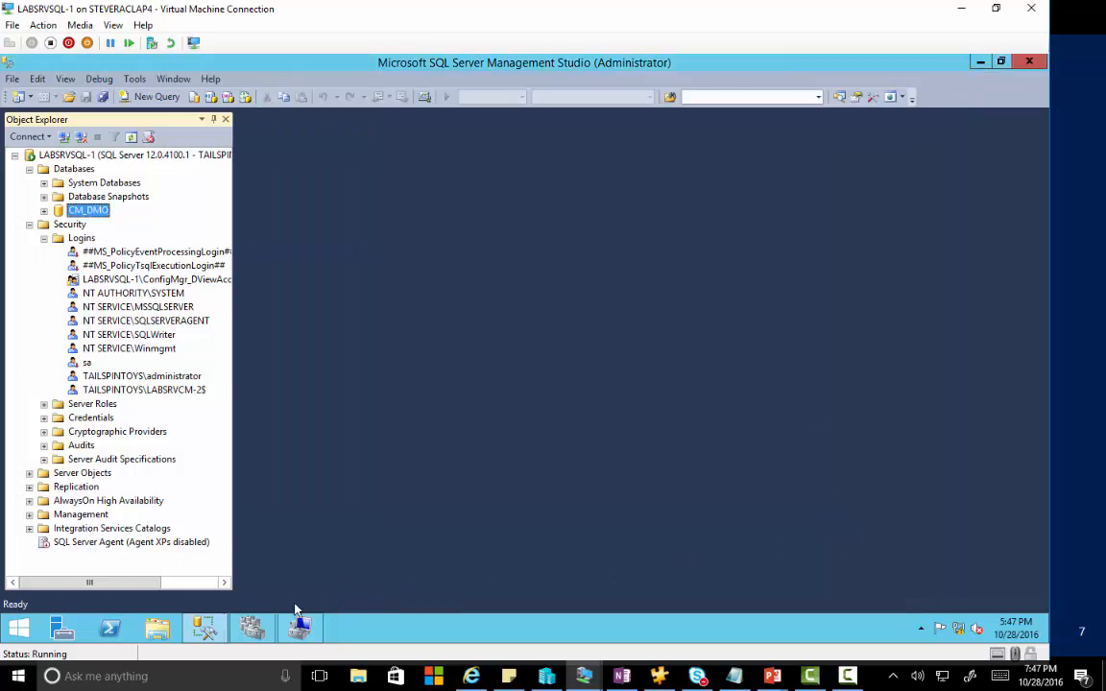
pyautogui.click(158, 630)
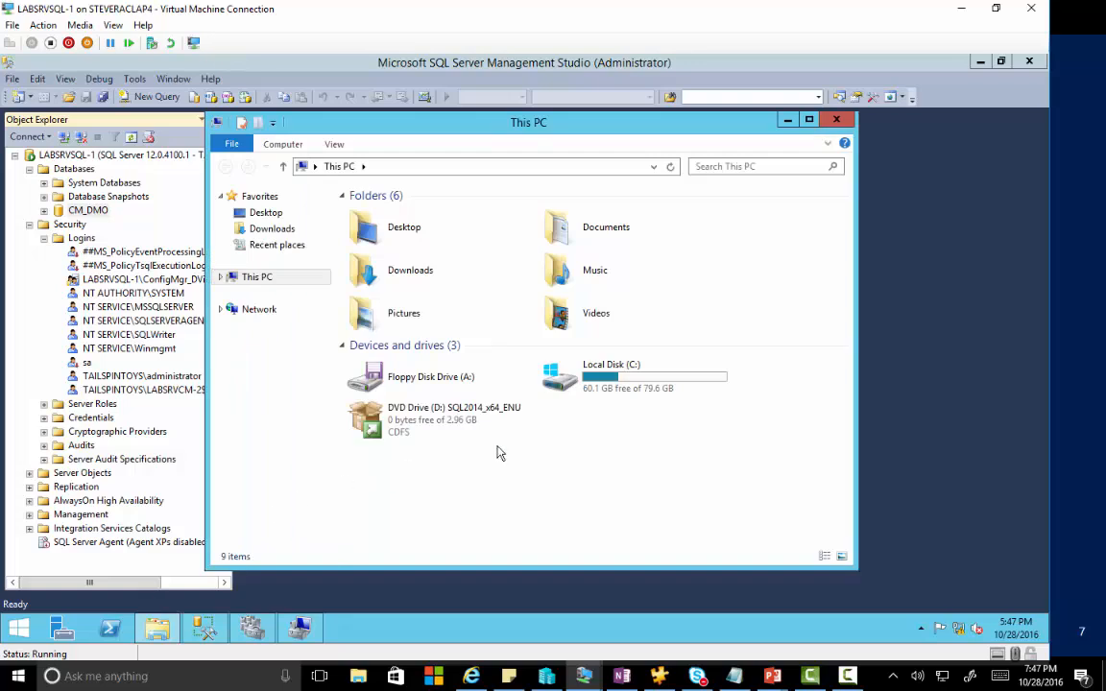
pyautogui.doubleClick(602, 383)
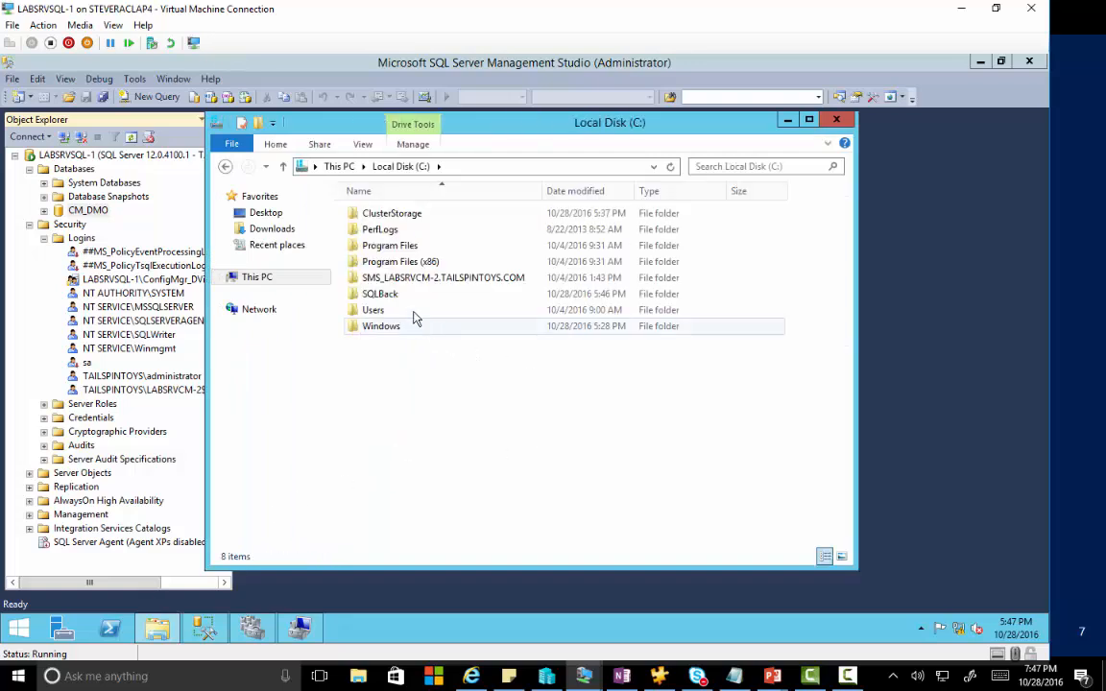
pyautogui.doubleClick(384, 290)
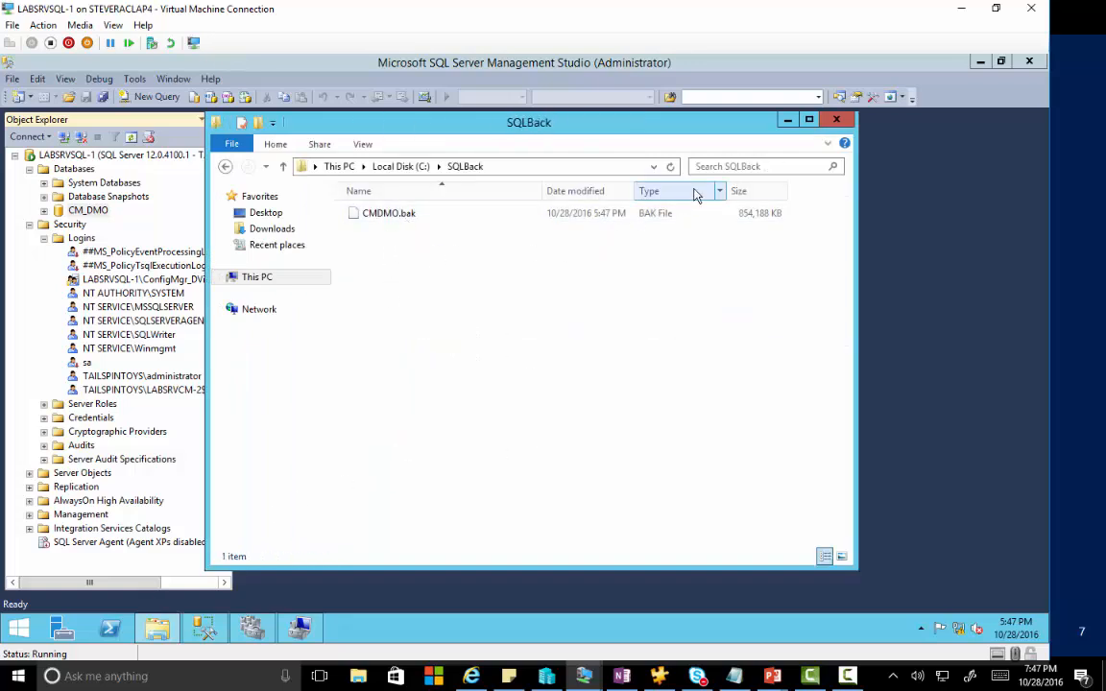
pyautogui.click(225, 166)
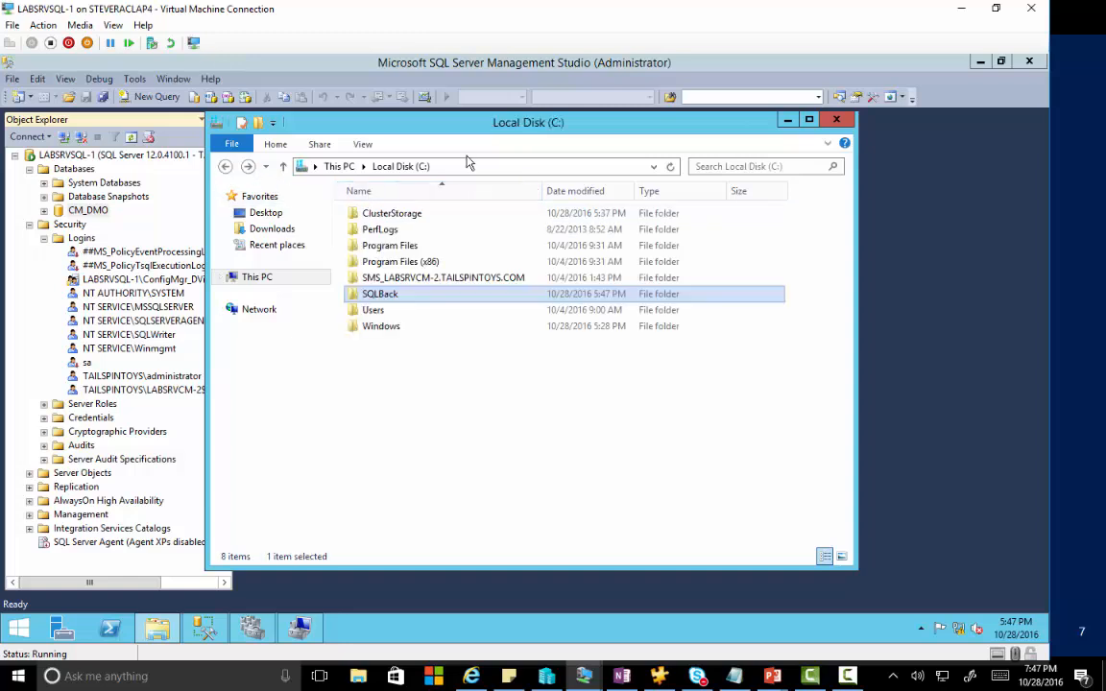
pyautogui.click(839, 121)
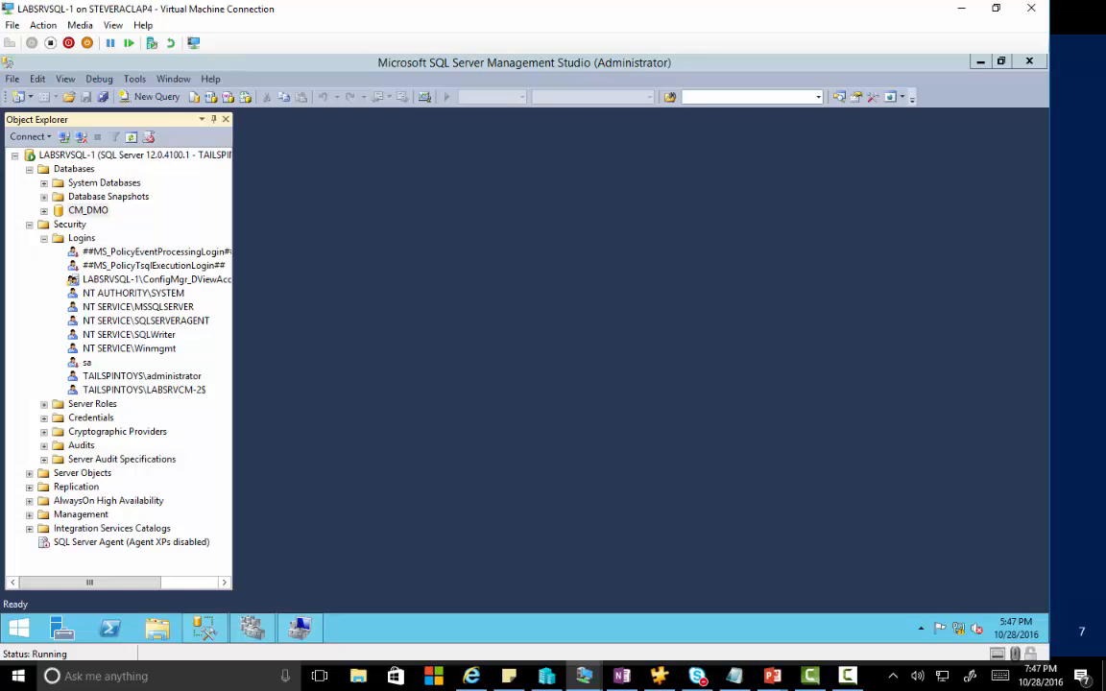
# In File Explorer, create a folder named AGReplica at the root of C:.
pyautogui.click(157, 630)
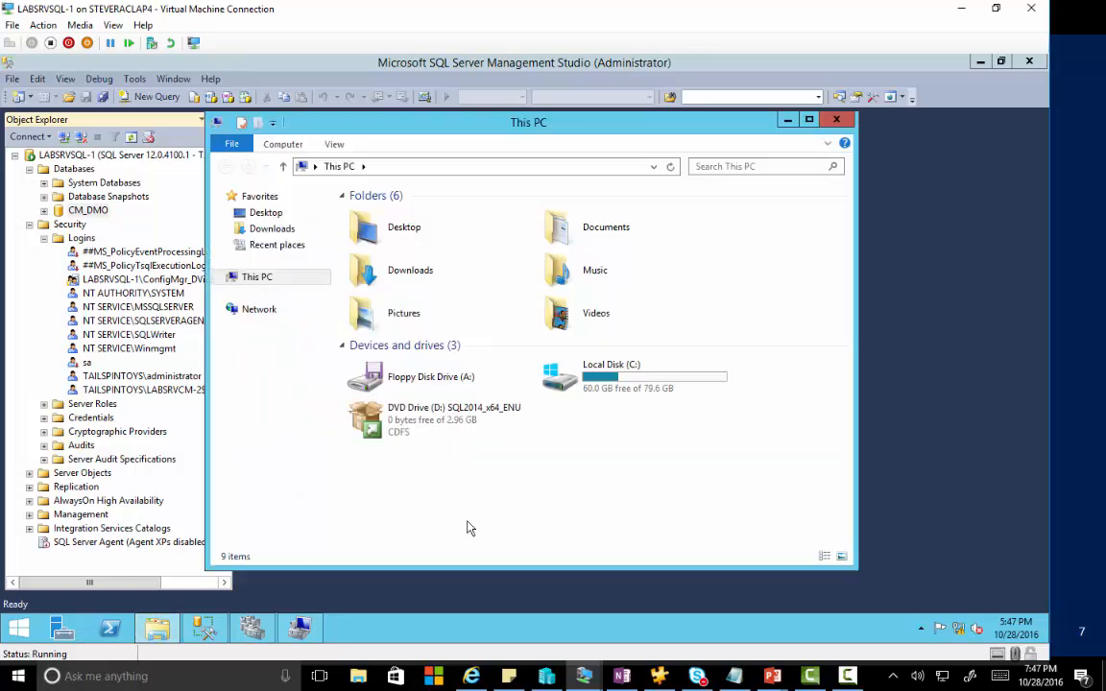
pyautogui.doubleClick(620, 380)
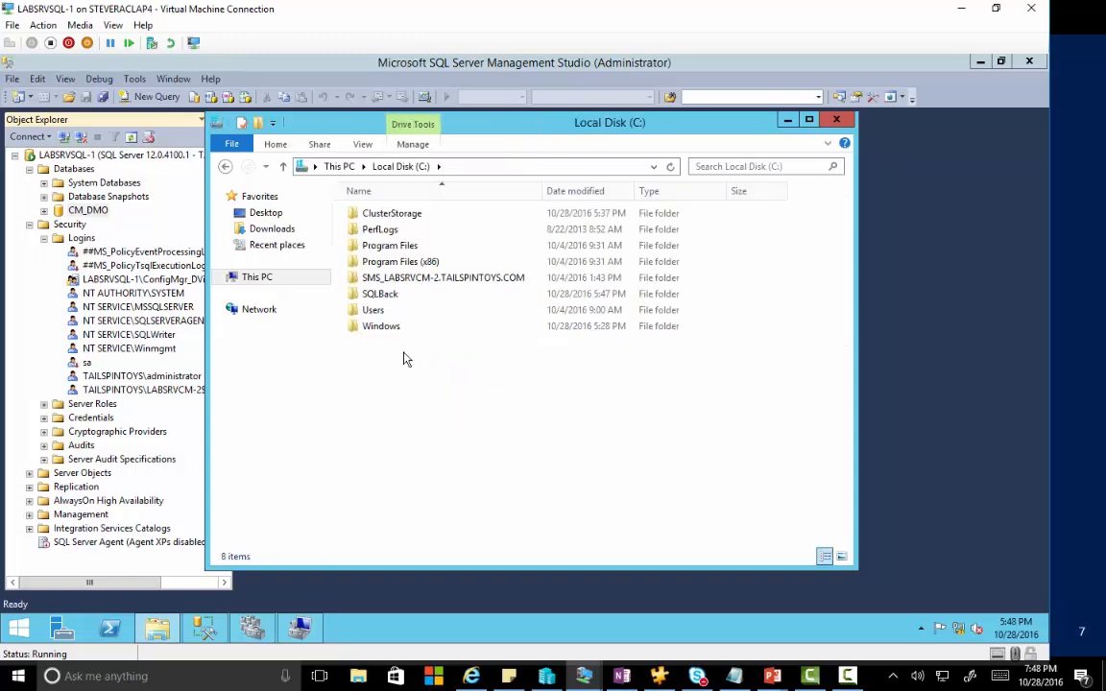
pyautogui.rightClick(391, 357)
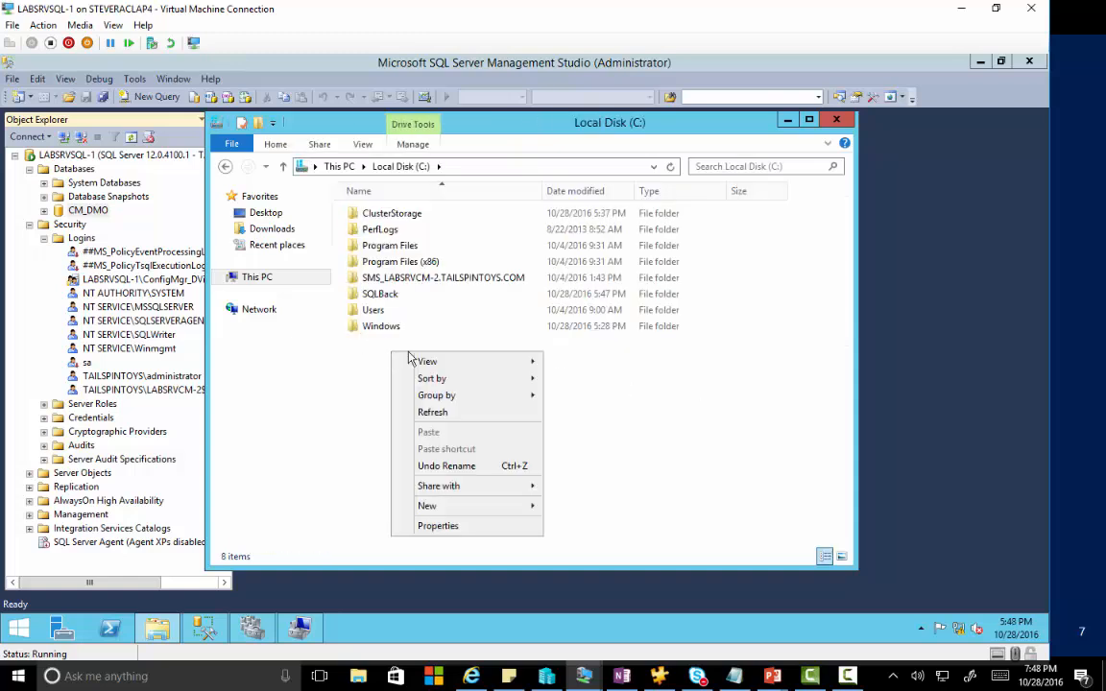
pyautogui.moveTo(484, 511)
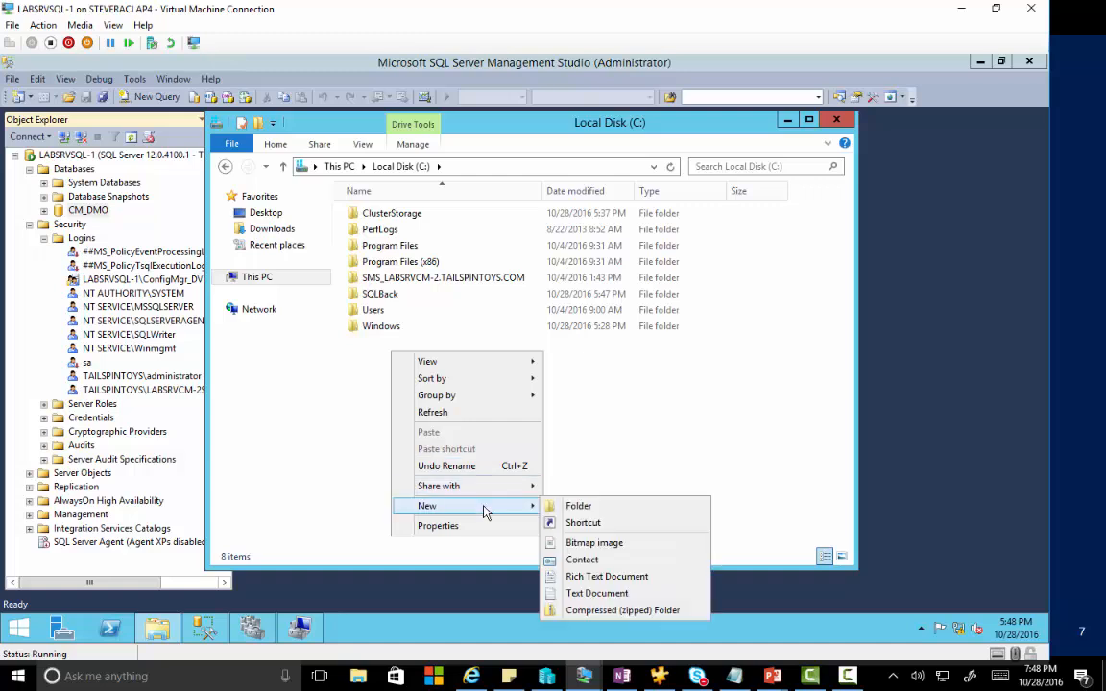
pyautogui.click(575, 507)
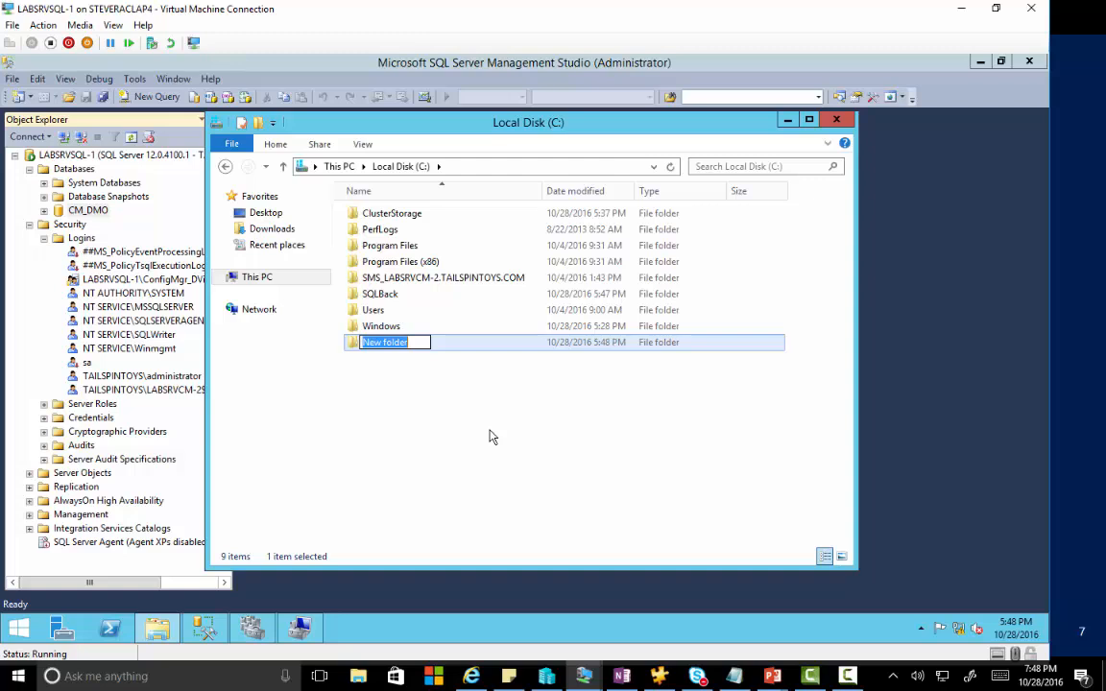
pyautogui.write('AGReplica')
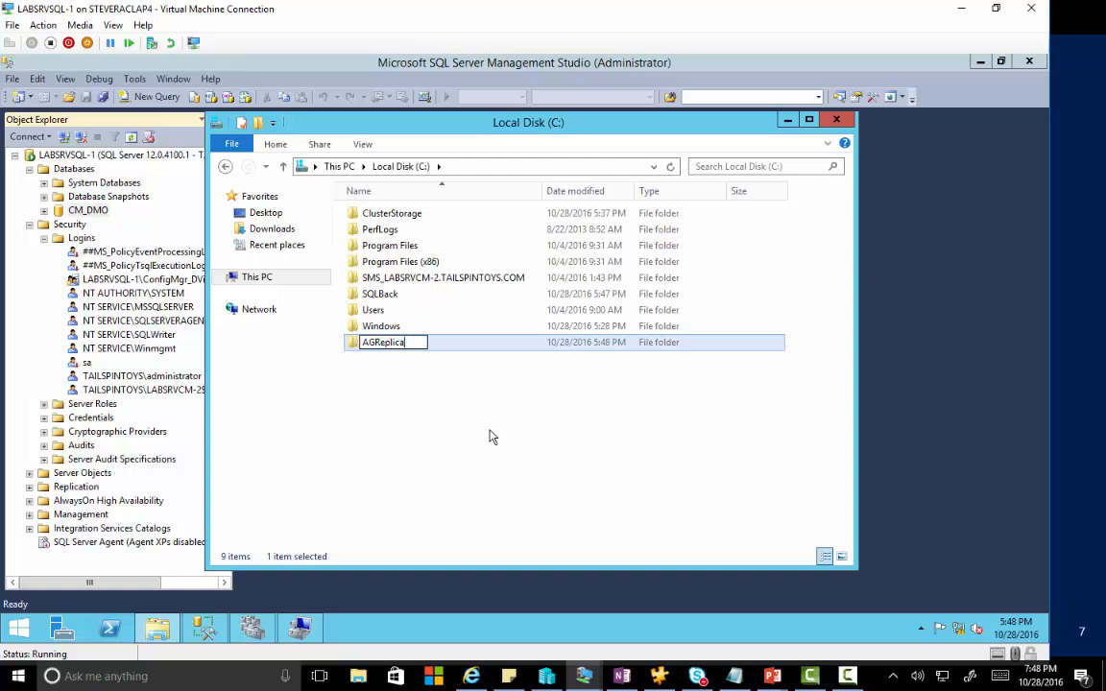
pyautogui.press('Return')
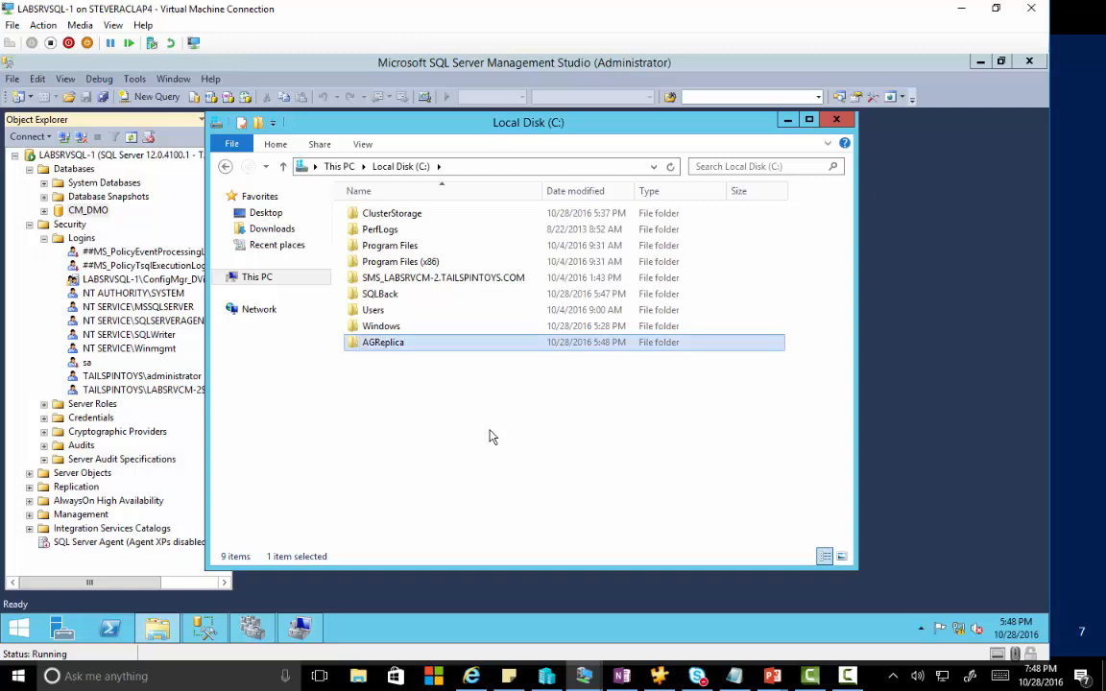
pyautogui.rightClick(388, 351)
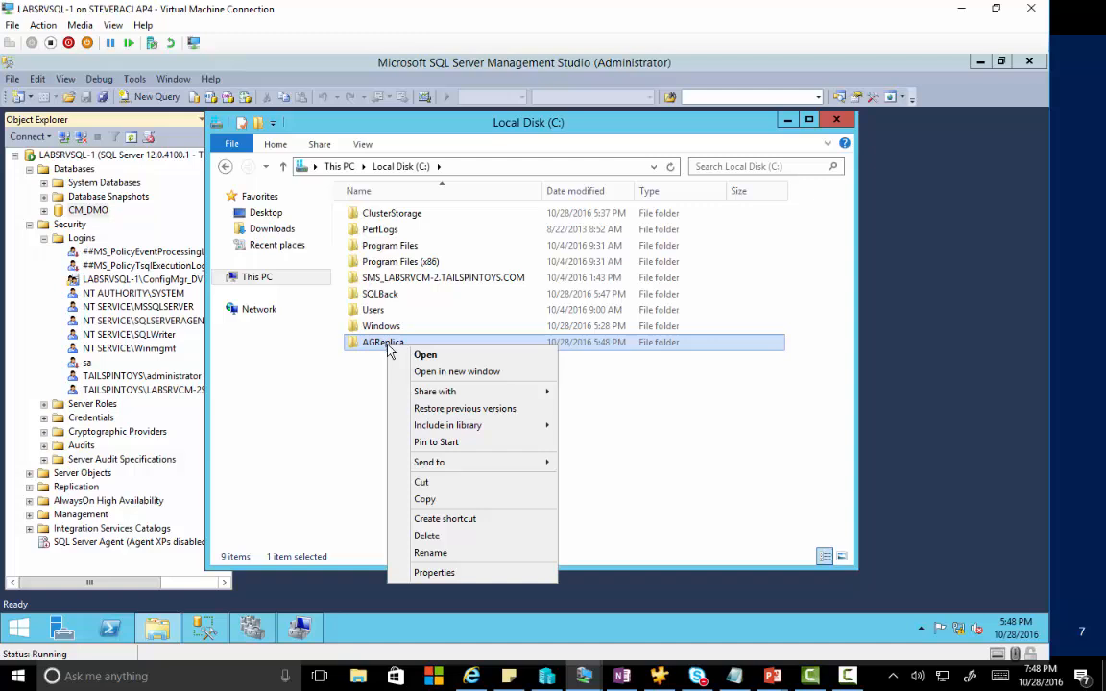
# Share the AGReplica folder, giving Everyone Full Control.
pyautogui.click(434, 572)
pyautogui.click(451, 273)
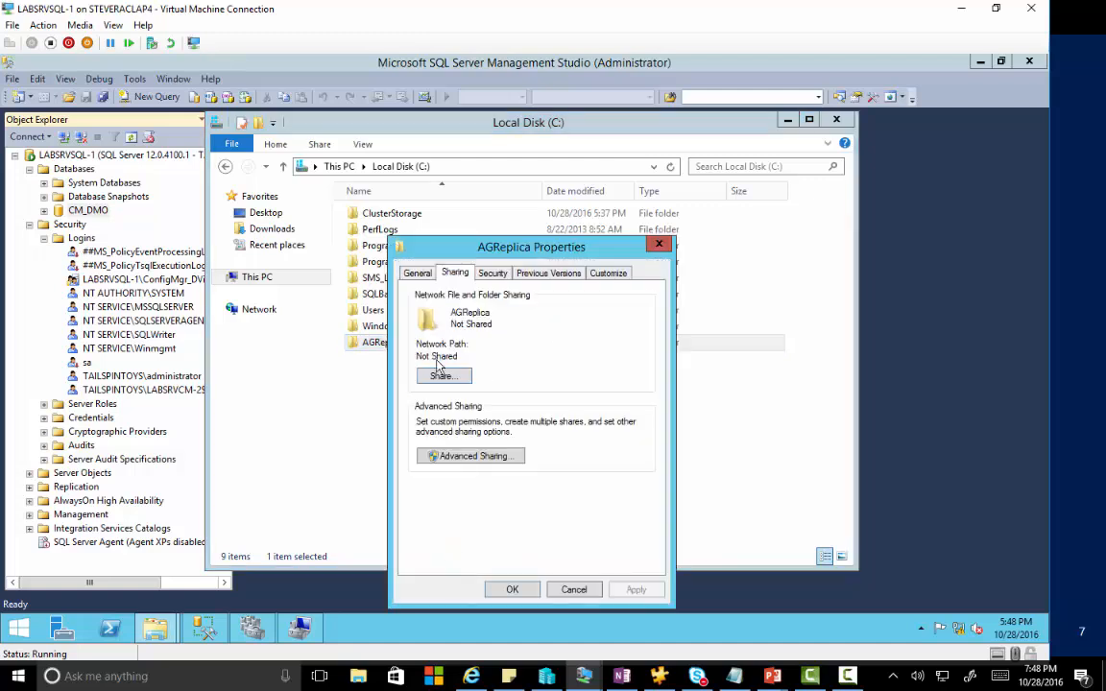
pyautogui.click(453, 459)
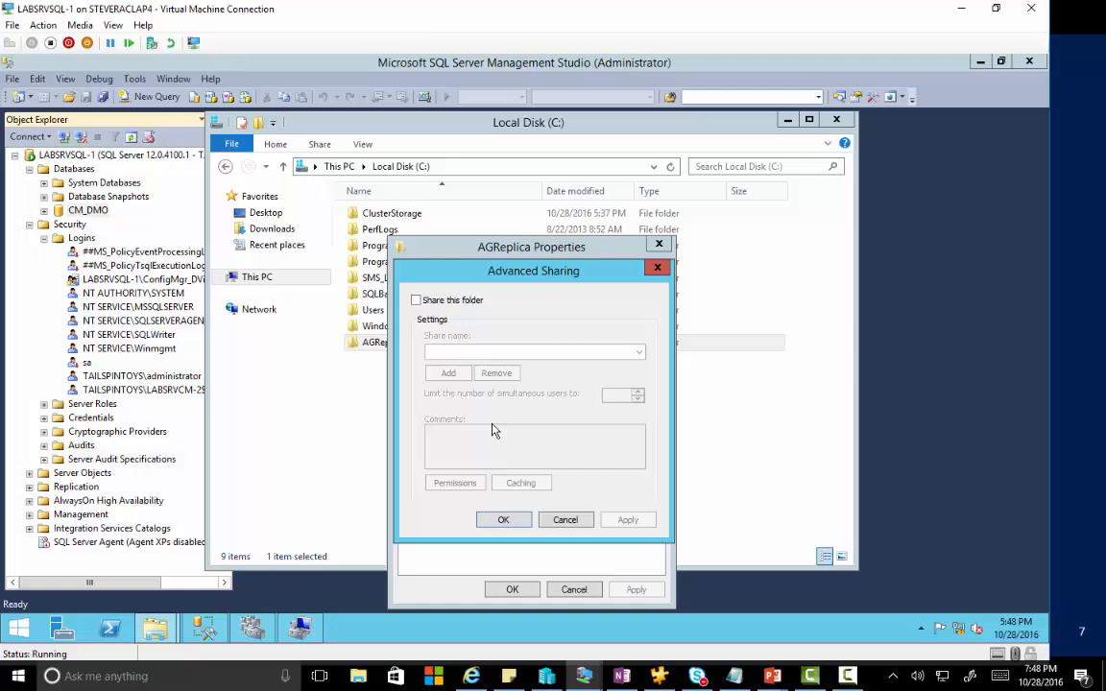
pyautogui.click(452, 302)
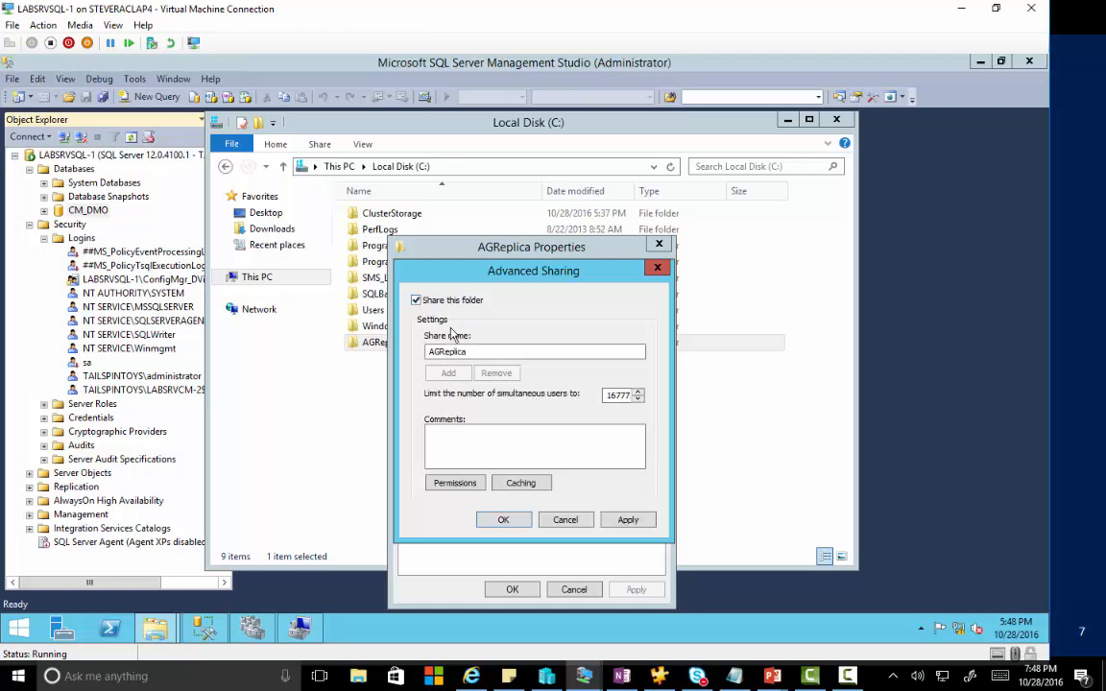
pyautogui.click(456, 482)
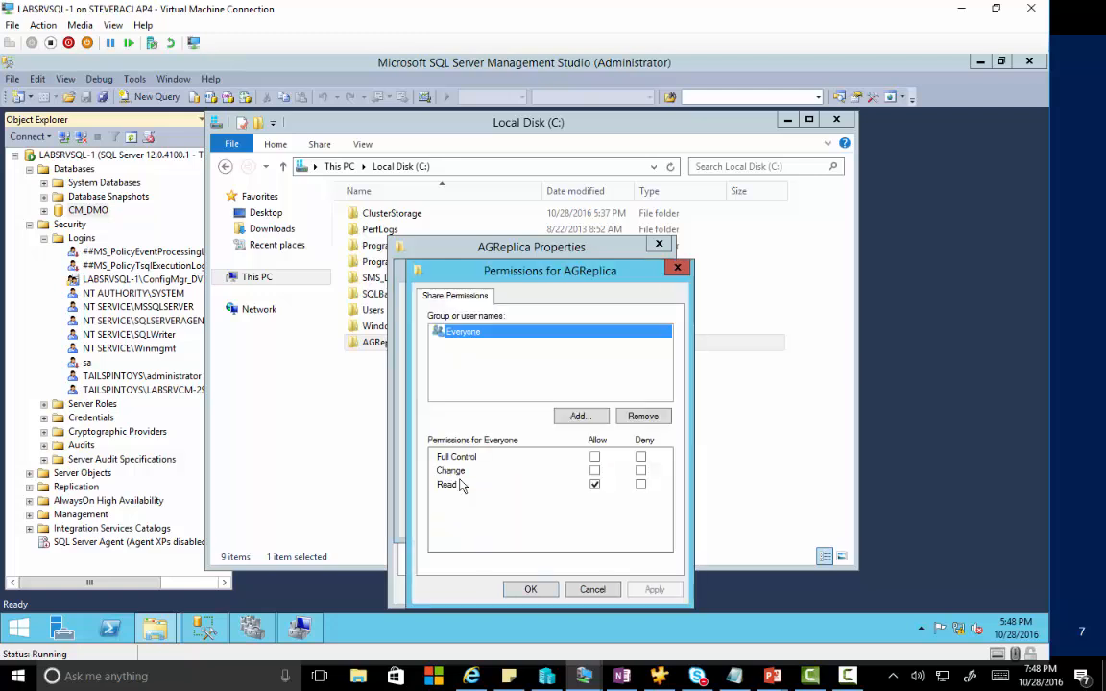
pyautogui.click(595, 458)
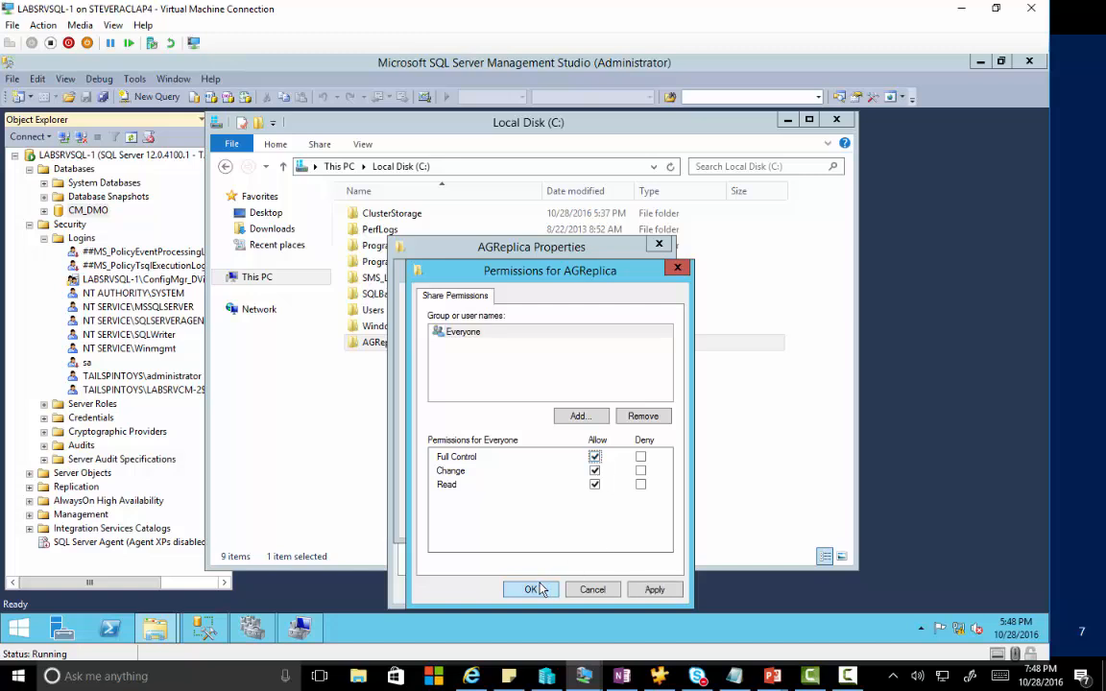
pyautogui.click(538, 590)
pyautogui.click(511, 521)
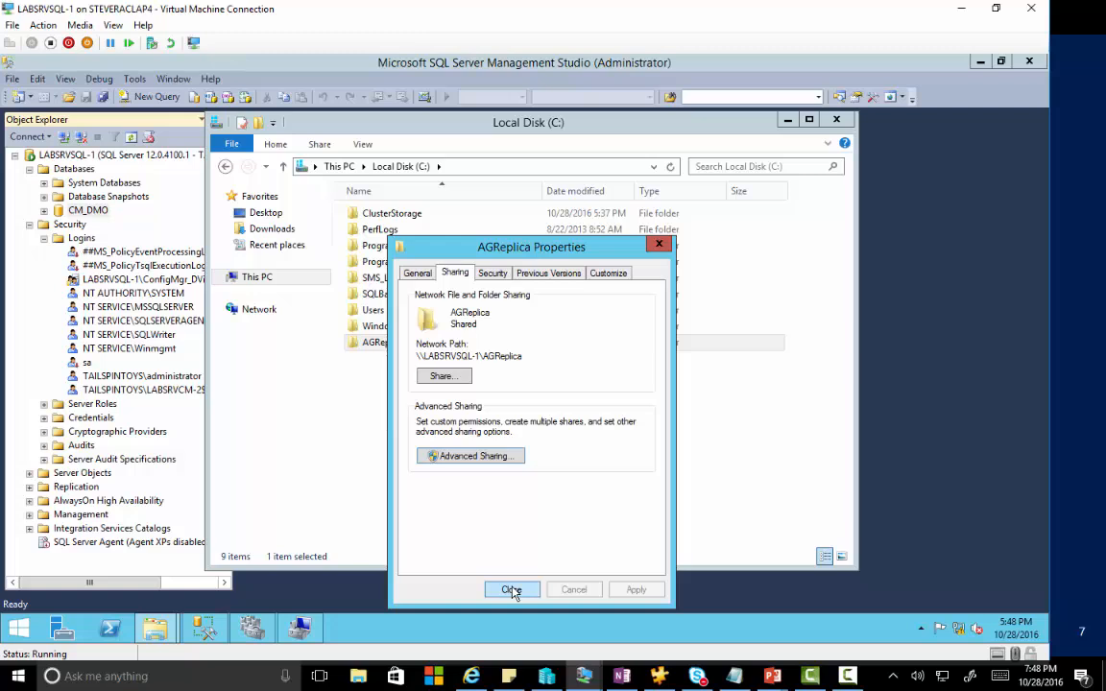
# Recheck the AGReplica share permissions, close its properties, and open the empty folder.
pyautogui.click(472, 456)
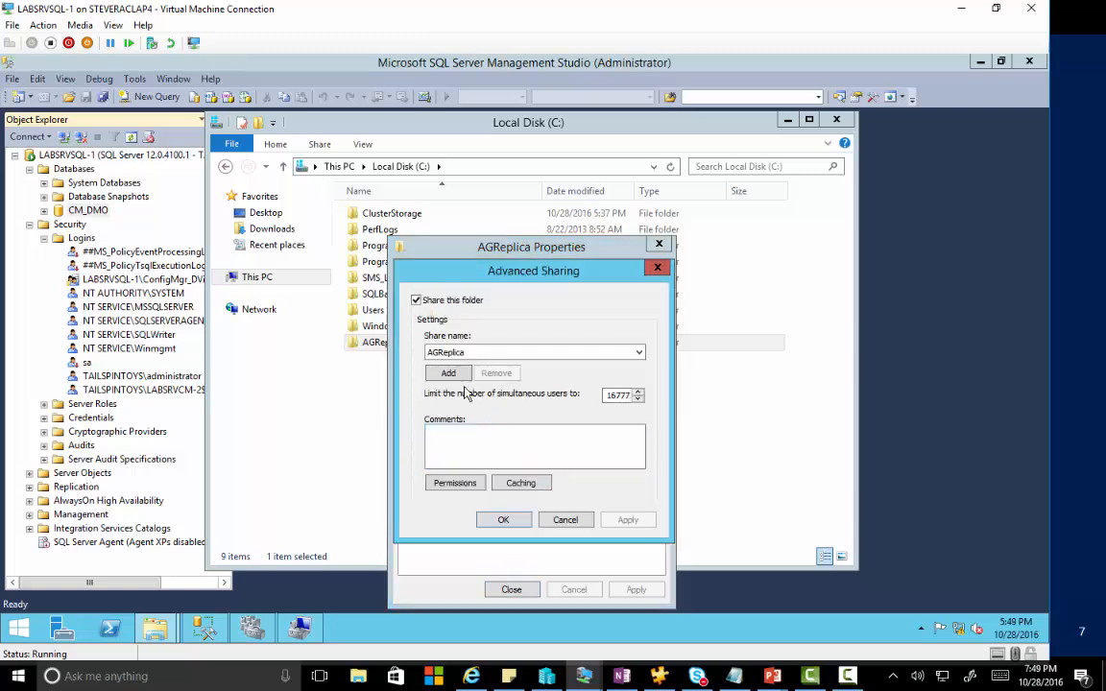
pyautogui.click(473, 487)
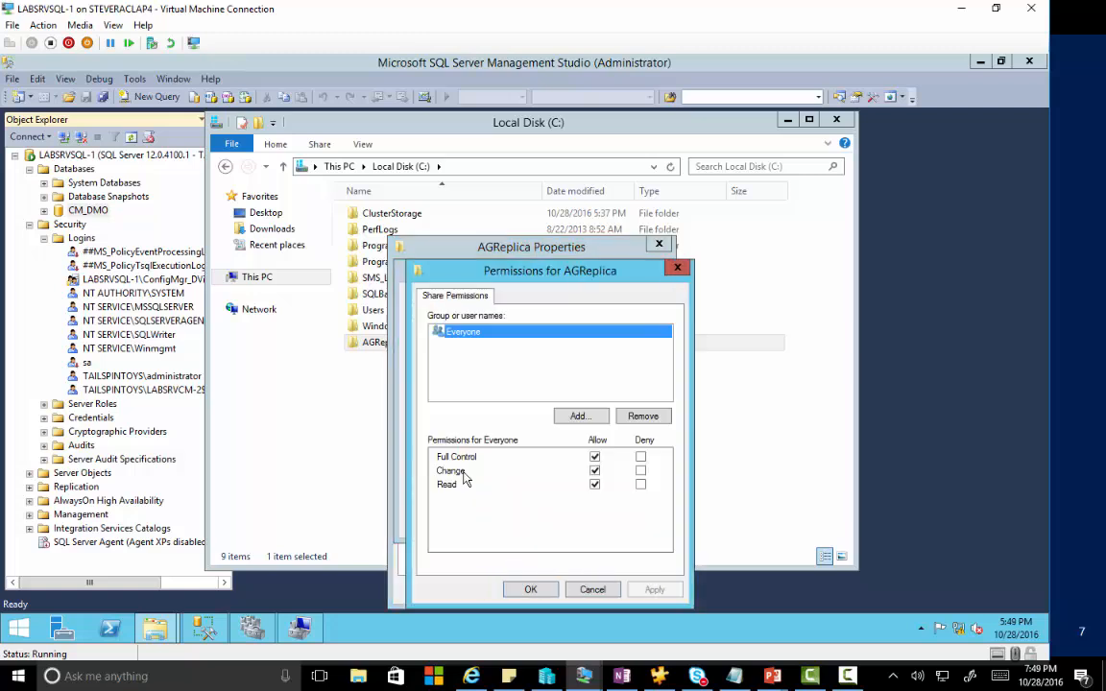
pyautogui.click(530, 590)
pyautogui.click(501, 521)
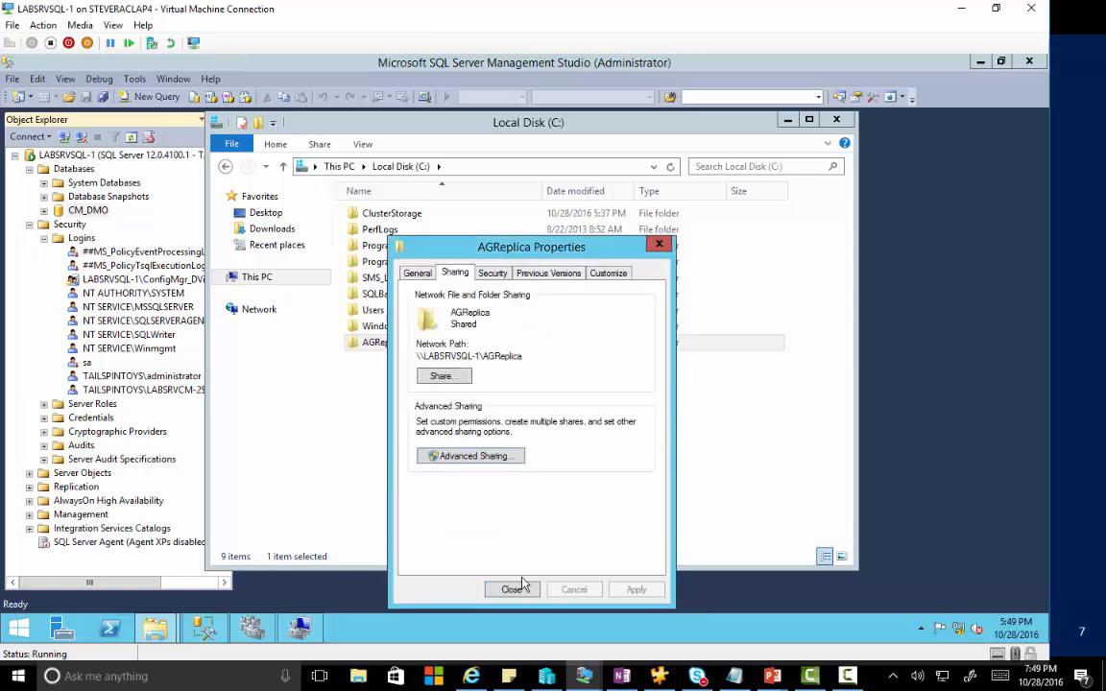
pyautogui.click(518, 588)
pyautogui.click(385, 345)
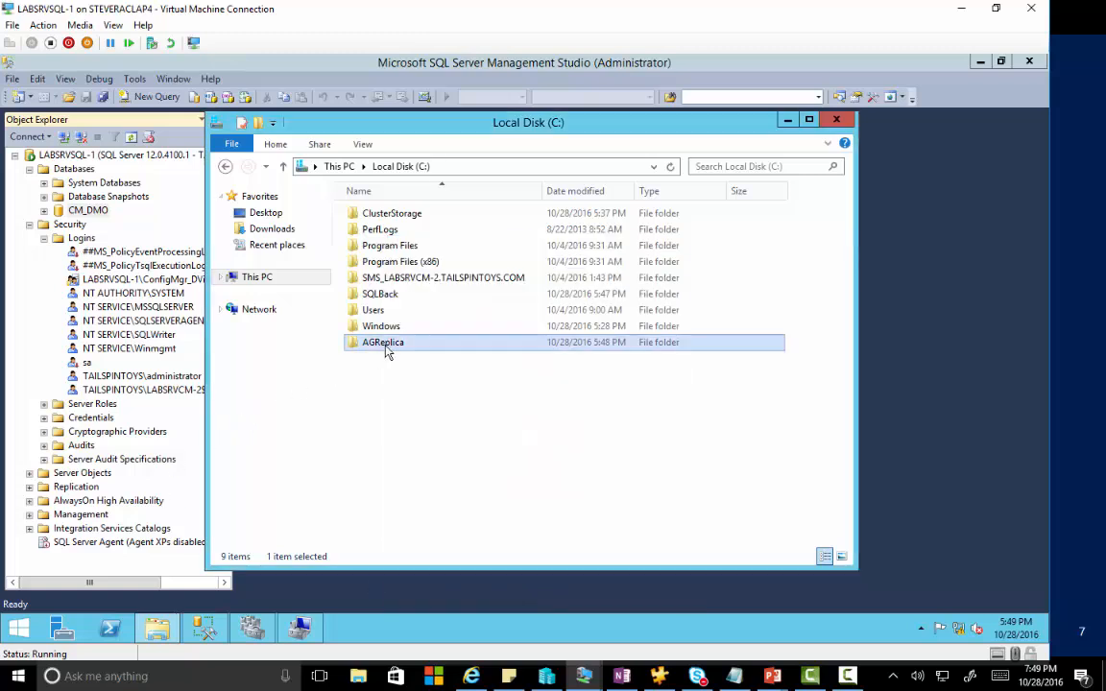
pyautogui.doubleClick(385, 345)
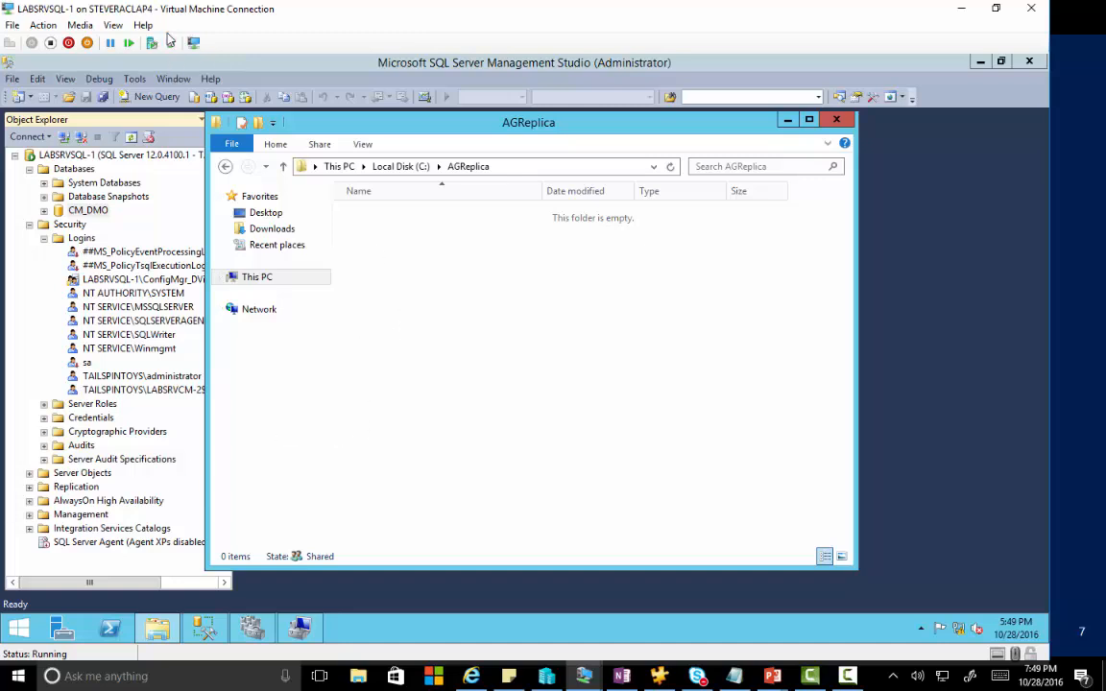
# Try expanding AlwaysOn High Availability and dismiss the AlwaysOn-not-enabled error.
pyautogui.click(356, 62)
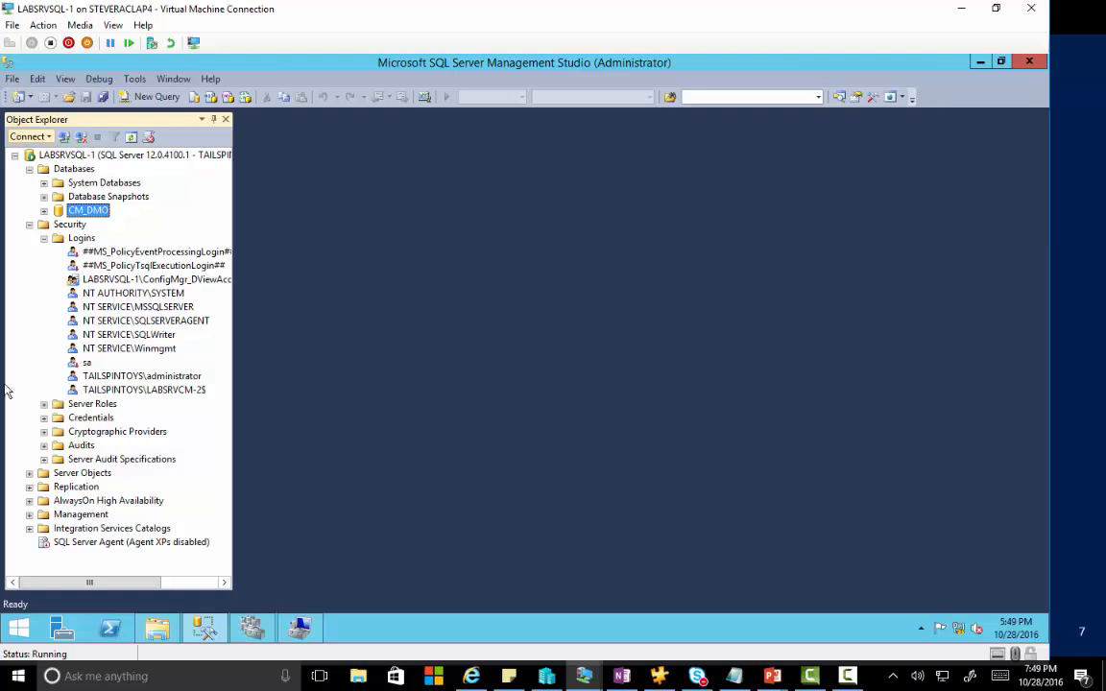
pyautogui.click(29, 223)
pyautogui.click(76, 268)
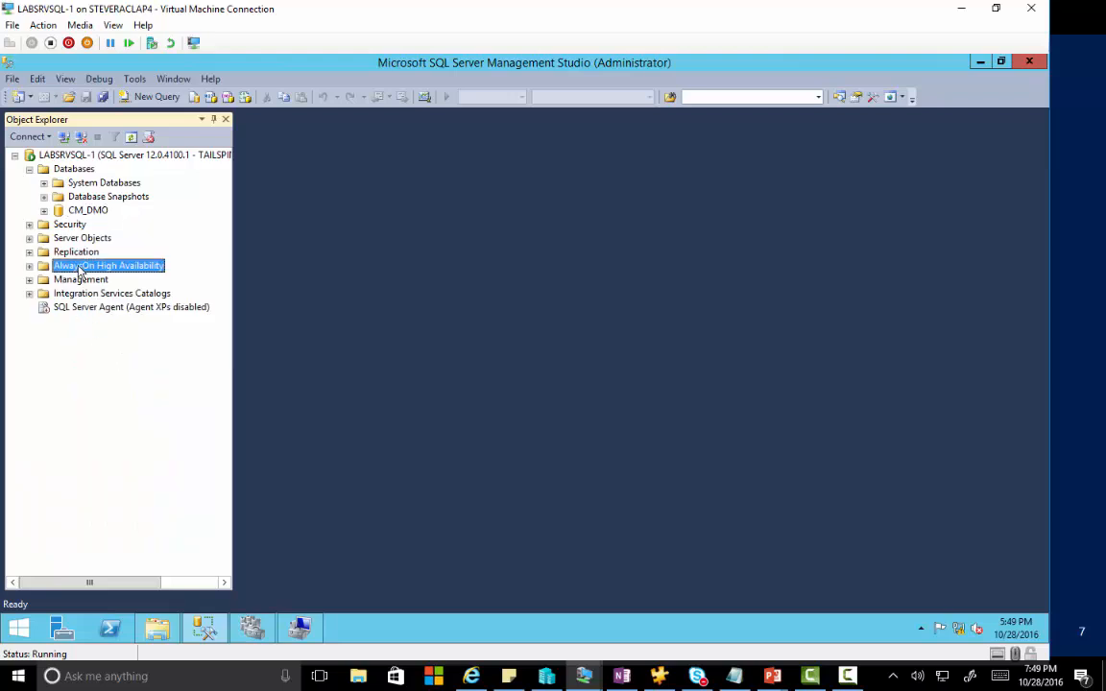
pyautogui.click(30, 266)
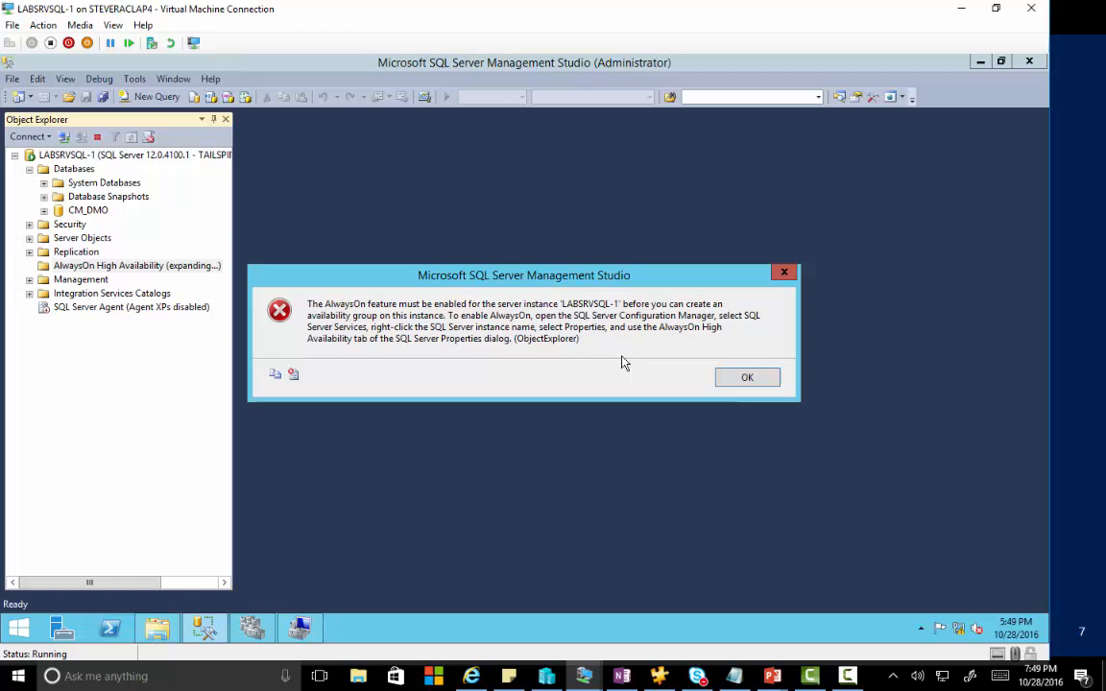
pyautogui.click(749, 377)
# Refresh LABSRVSQL-1 and launch the New Availability Group Wizard from Availability Groups.
pyautogui.click(74, 157)
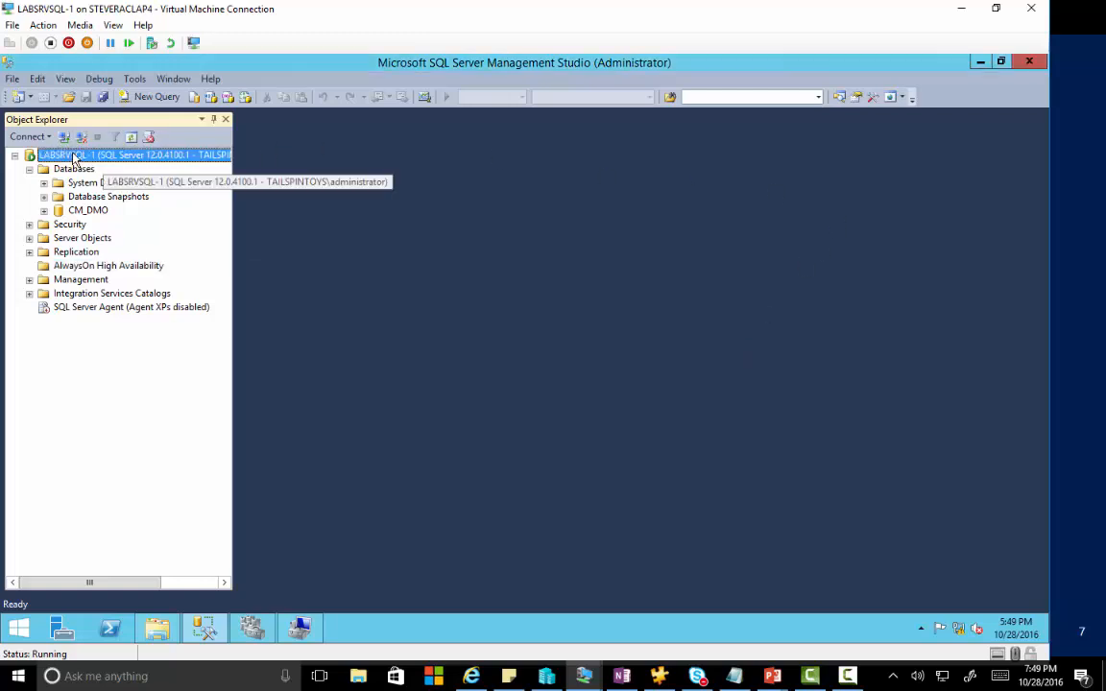
pyautogui.press('F5')
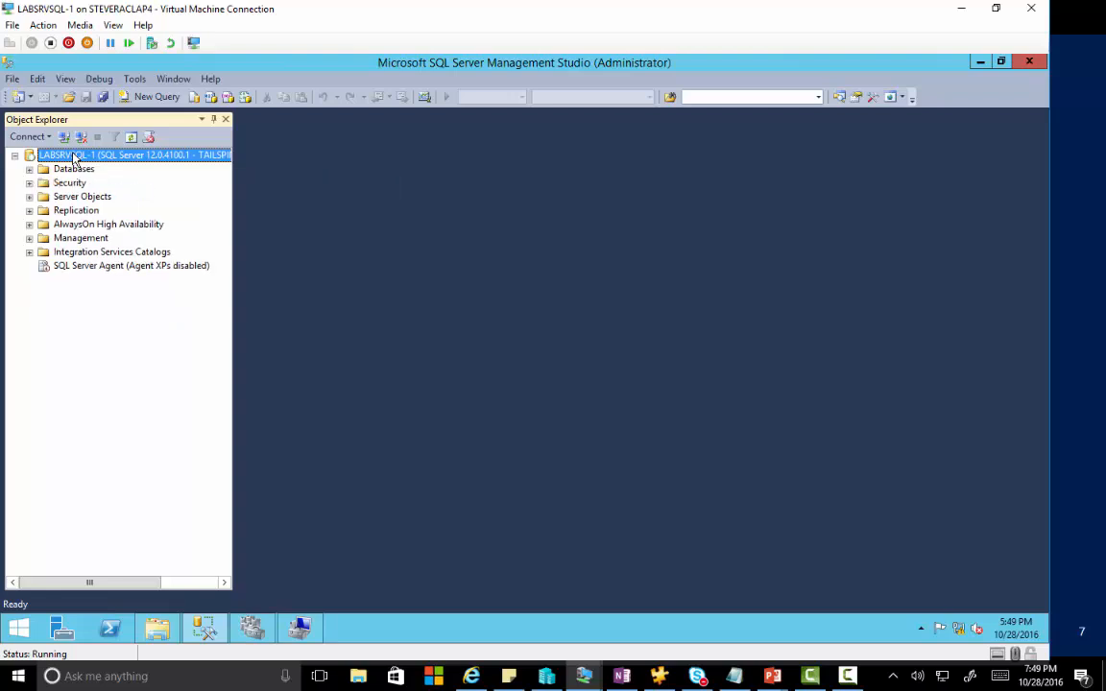
pyautogui.click(30, 224)
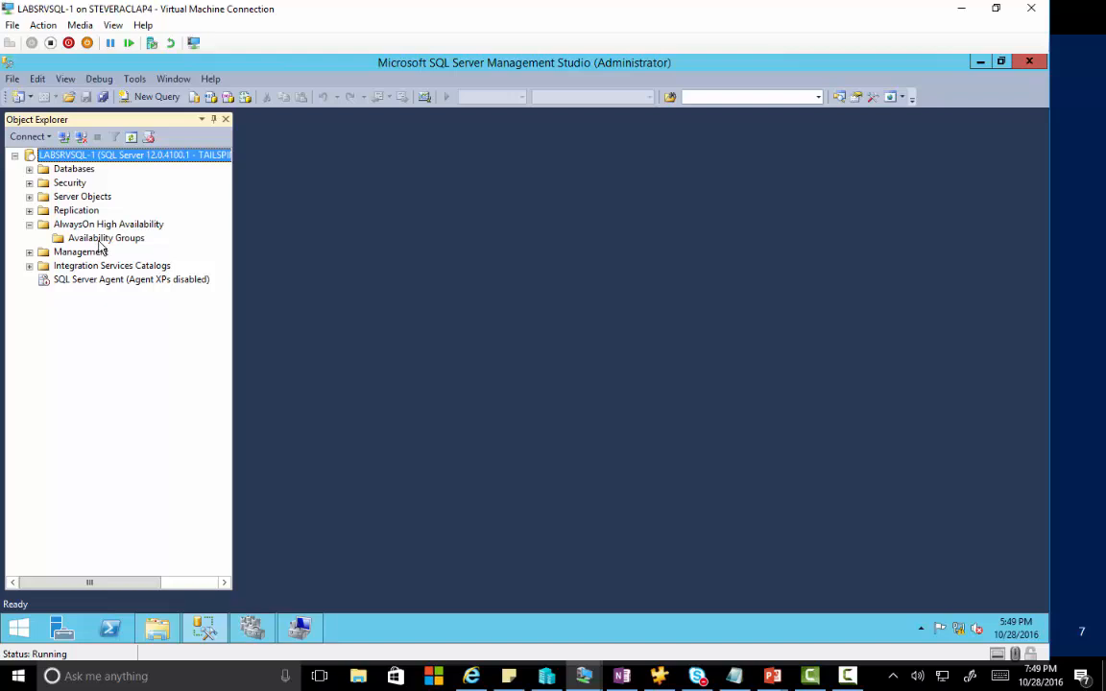
pyautogui.click(93, 237)
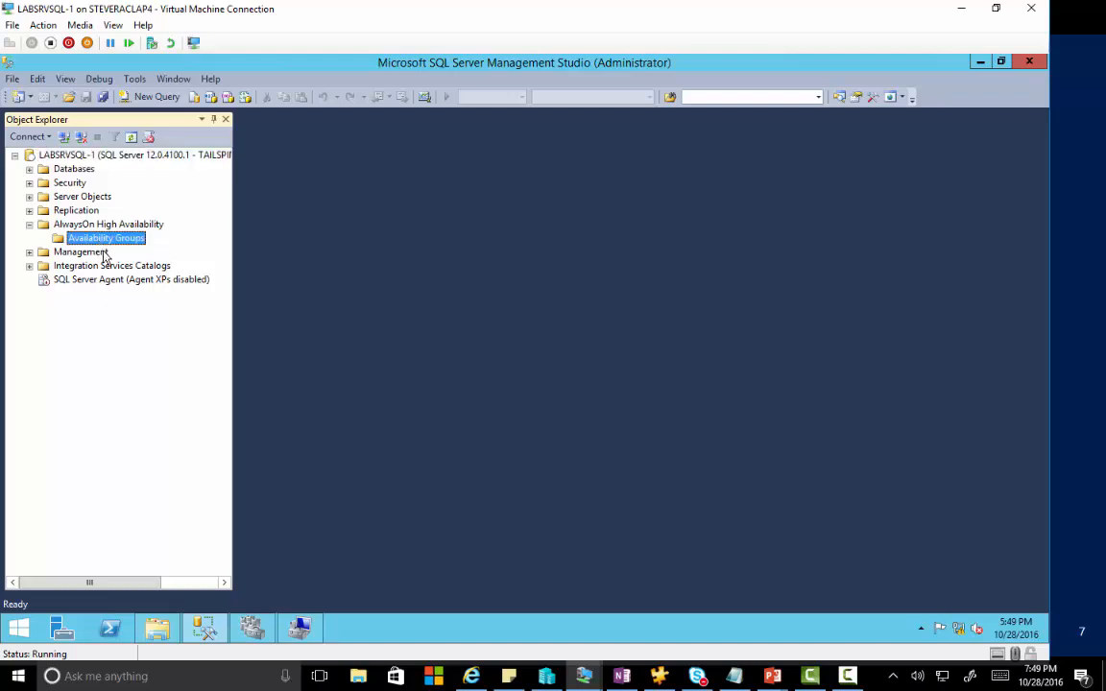
pyautogui.rightClick(108, 241)
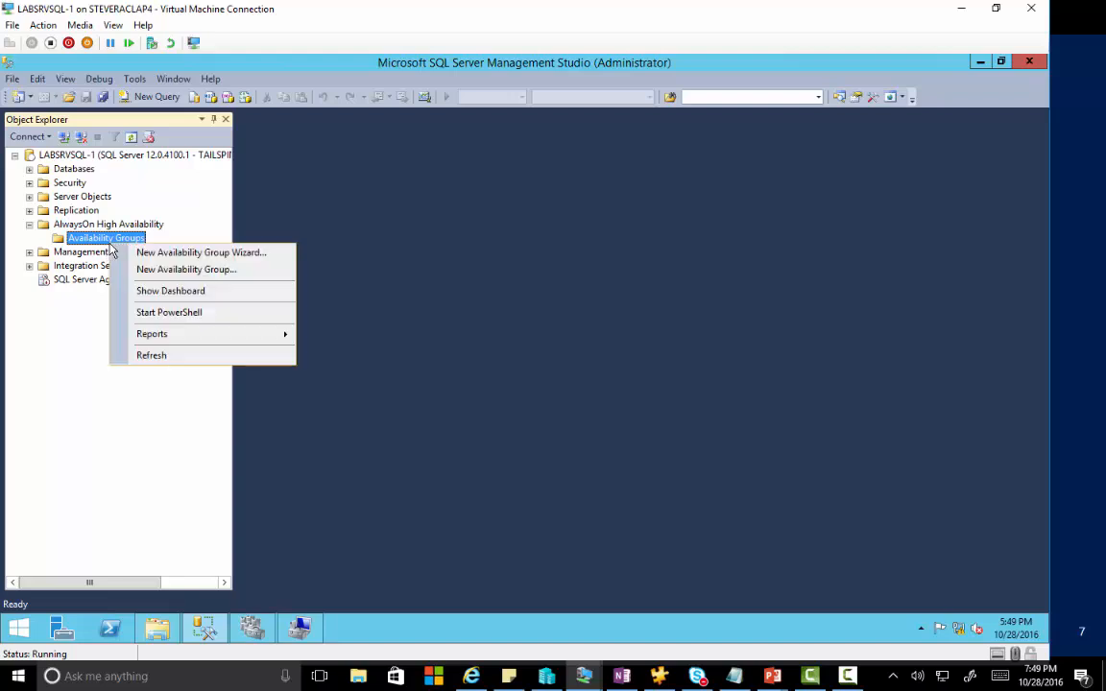
pyautogui.click(152, 254)
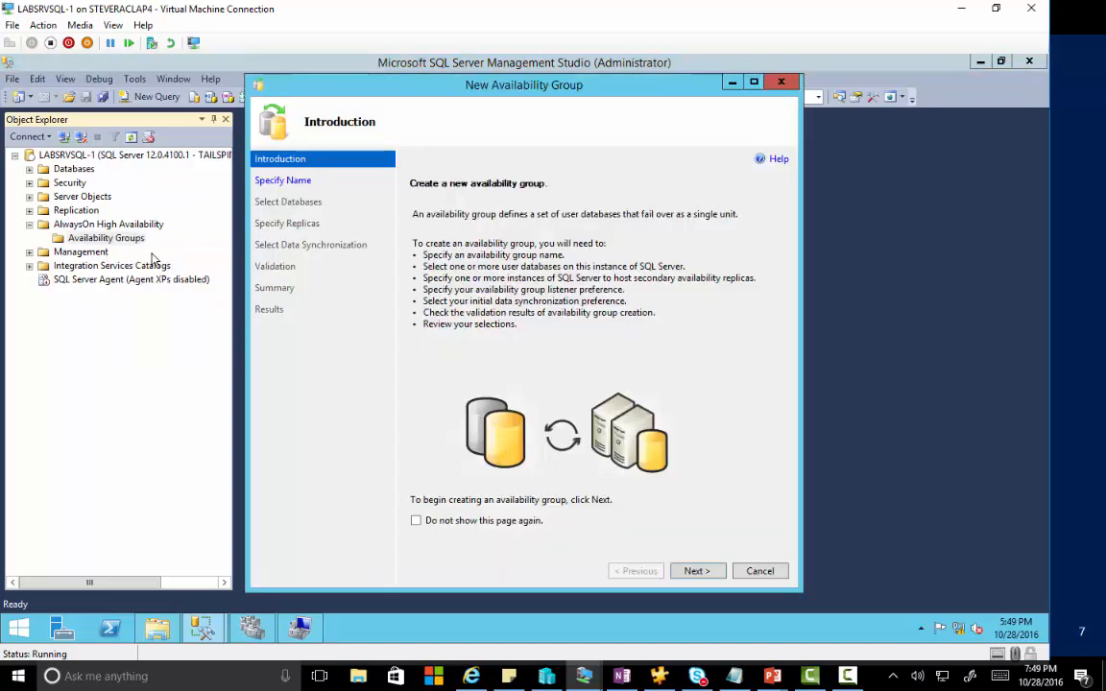
# Name the availability group CMAG and select the CM_DMO database for it.
pyautogui.click(692, 570)
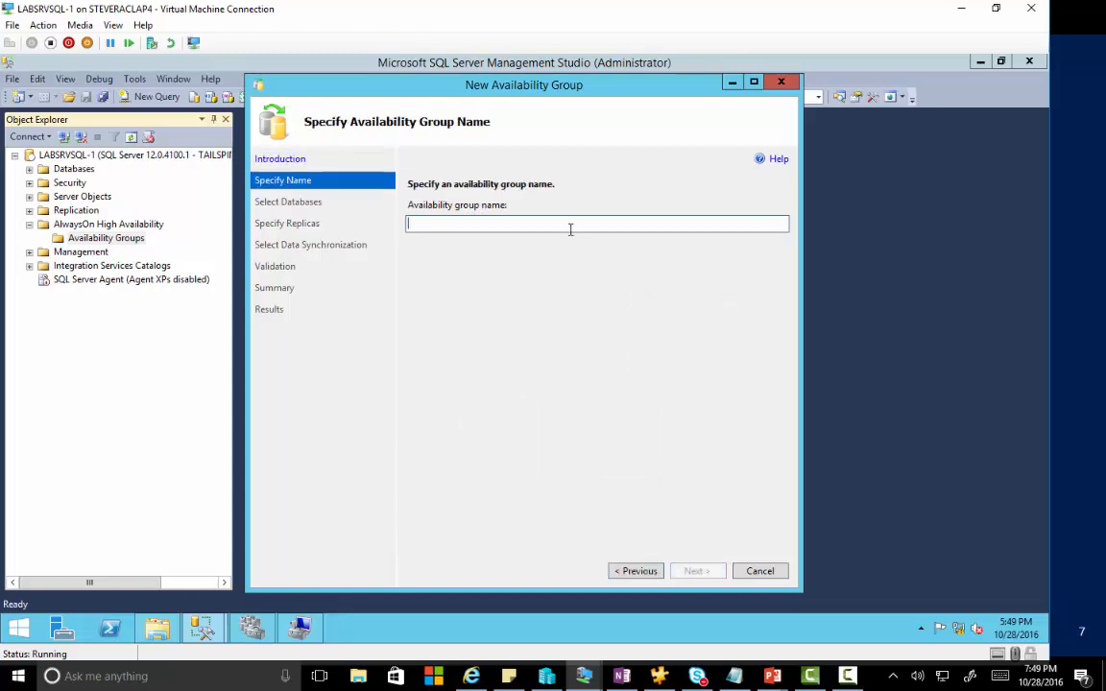
pyautogui.moveTo(537, 11); pyautogui.dragTo(639, 192)
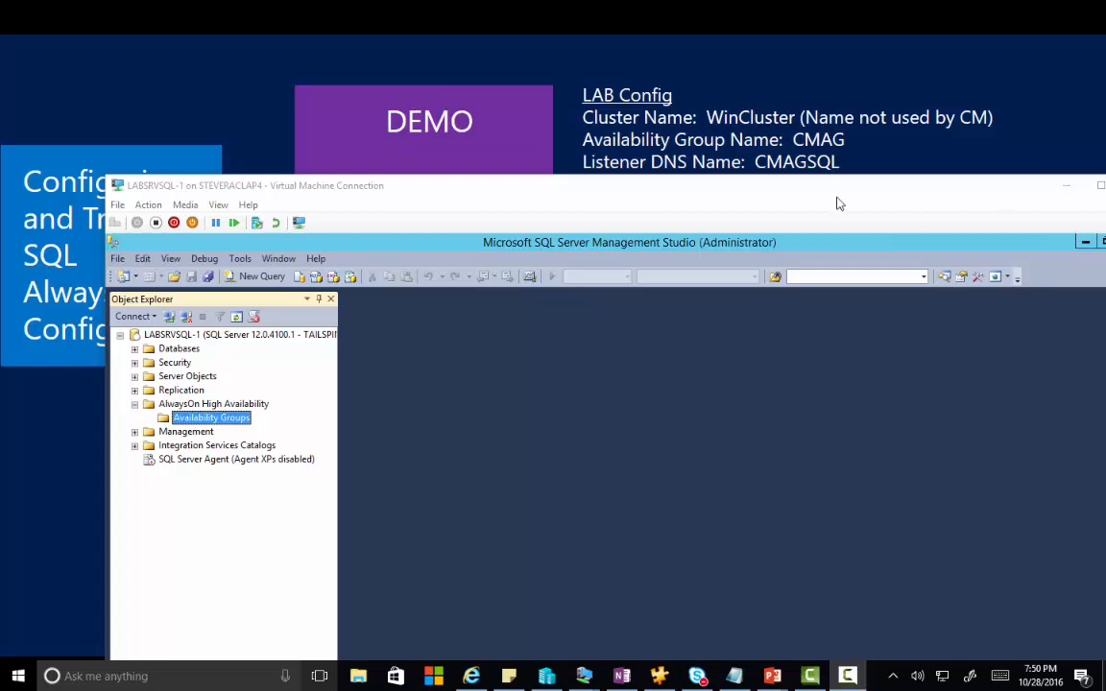
pyautogui.moveTo(688, 186); pyautogui.dragTo(586, 66)
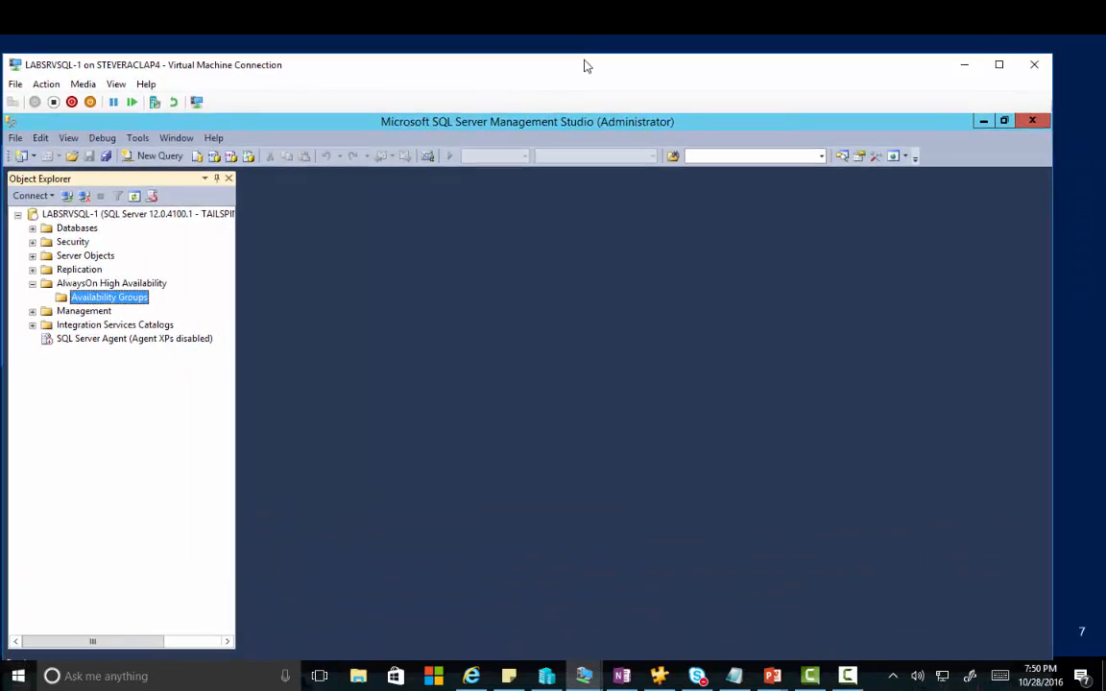
pyautogui.doubleClick(596, 66)
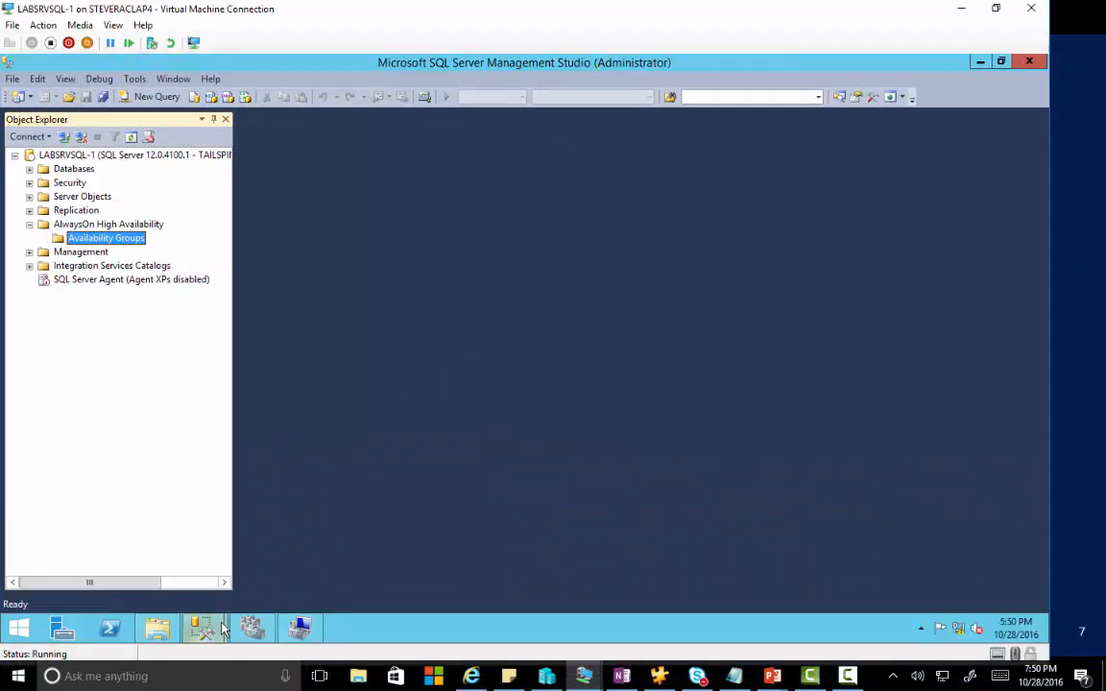
pyautogui.moveTo(204, 626)
pyautogui.click(274, 571)
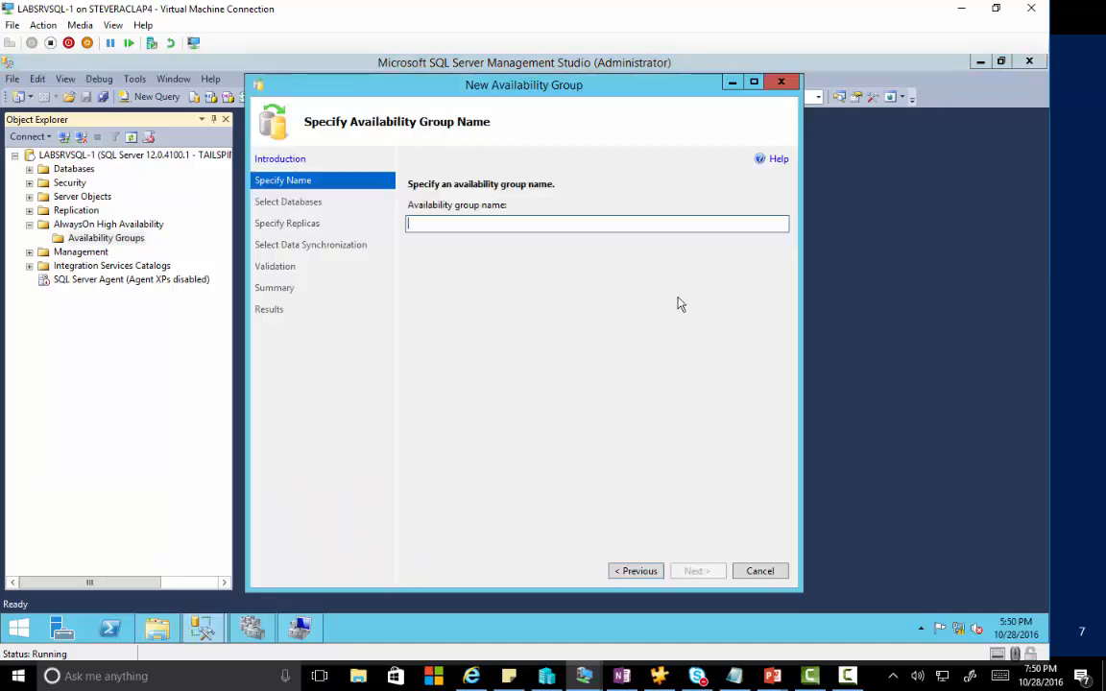
pyautogui.write('CMAG')
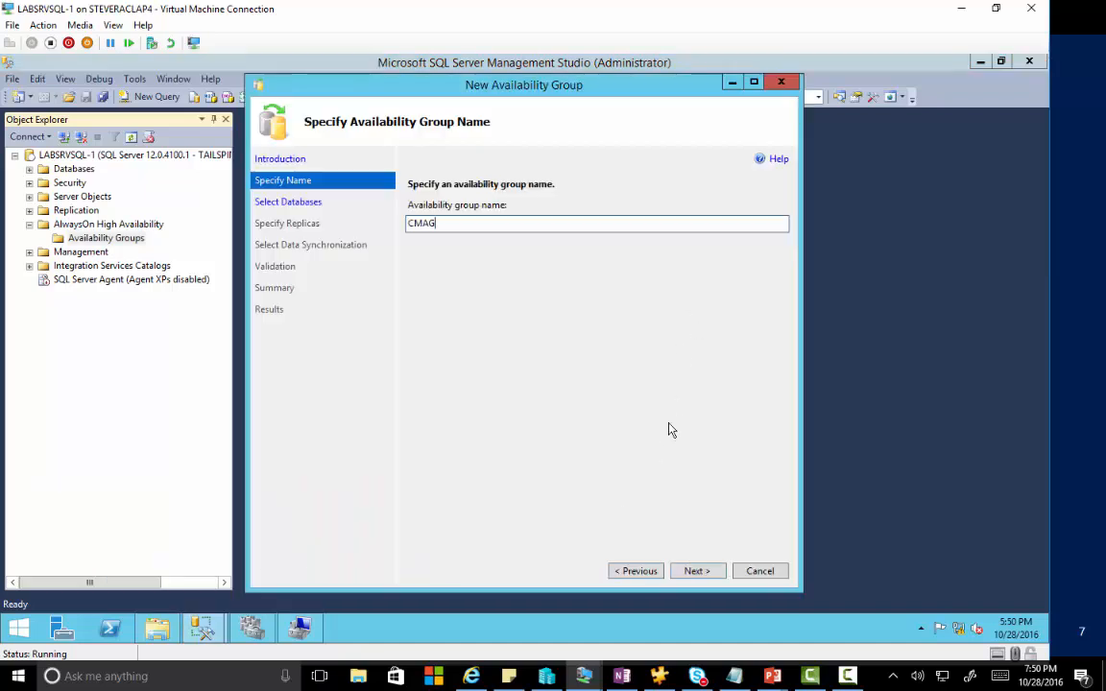
pyautogui.click(696, 570)
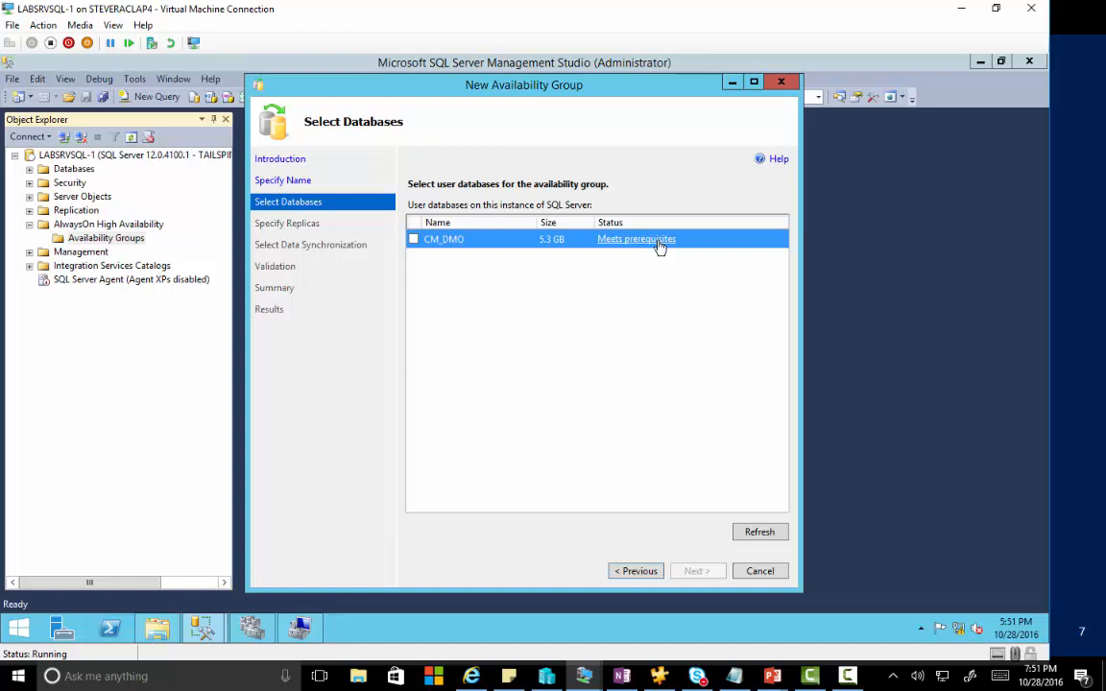
pyautogui.click(415, 241)
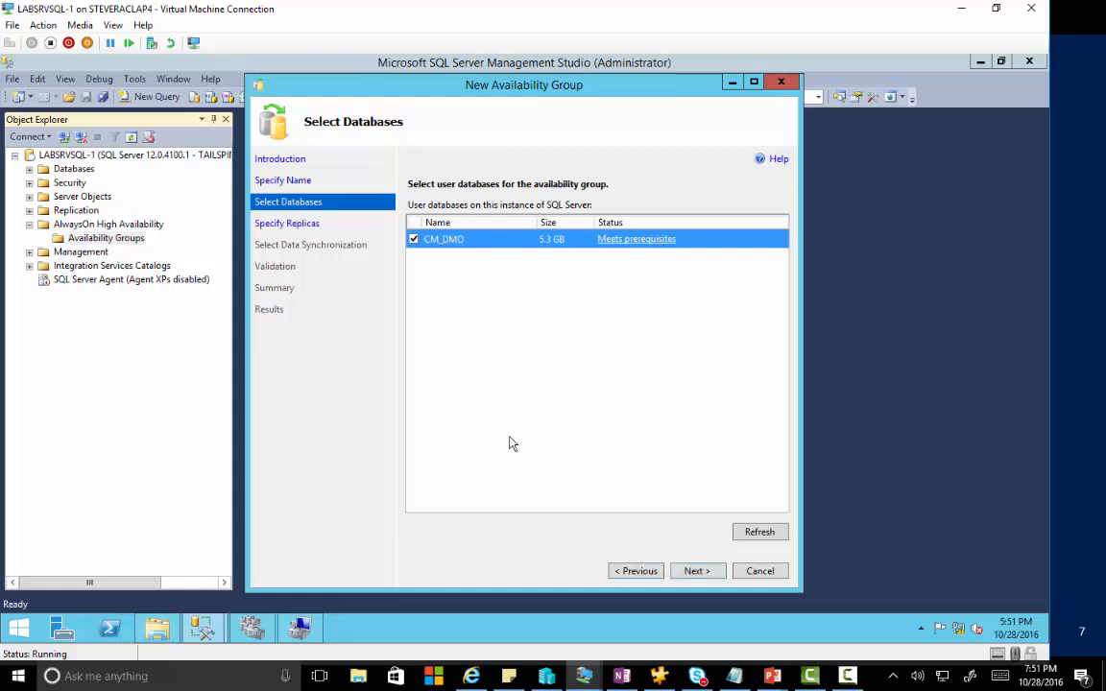
pyautogui.click(699, 573)
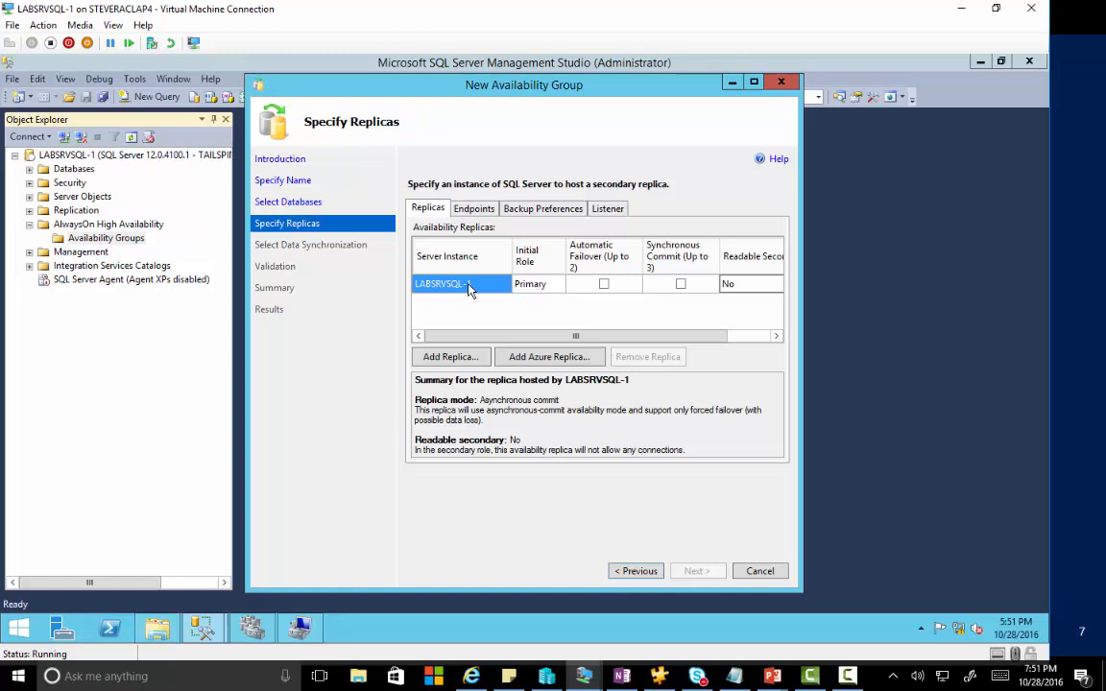
# Add LABSRVSQL-2 as a secondary replica.
pyautogui.click(461, 365)
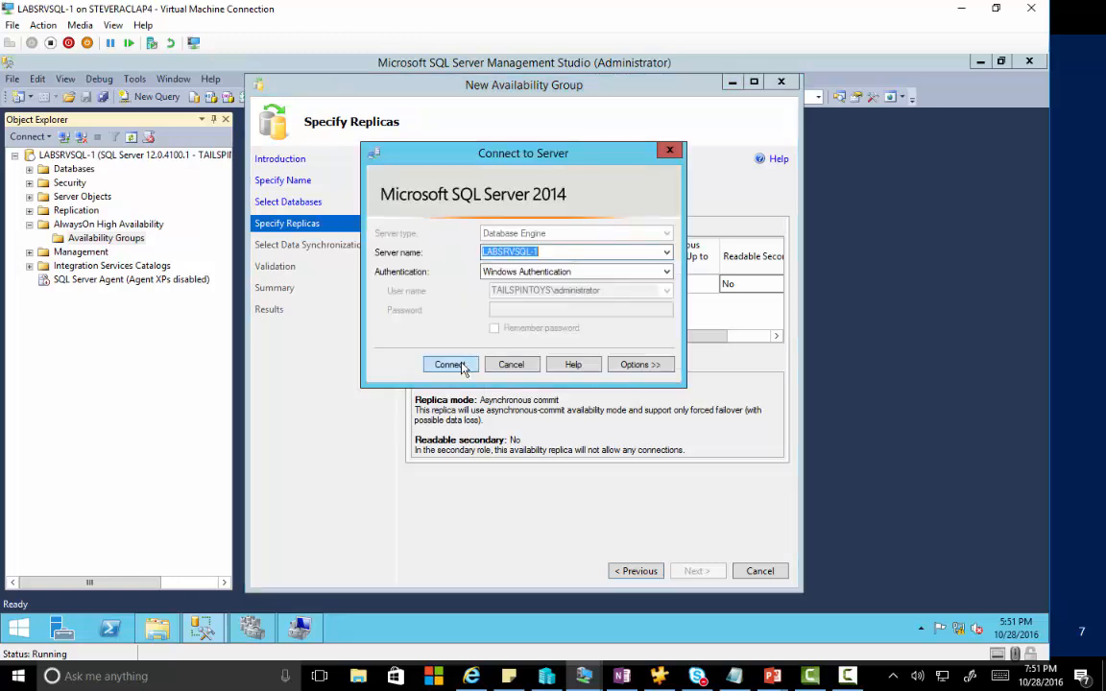
pyautogui.click(577, 251)
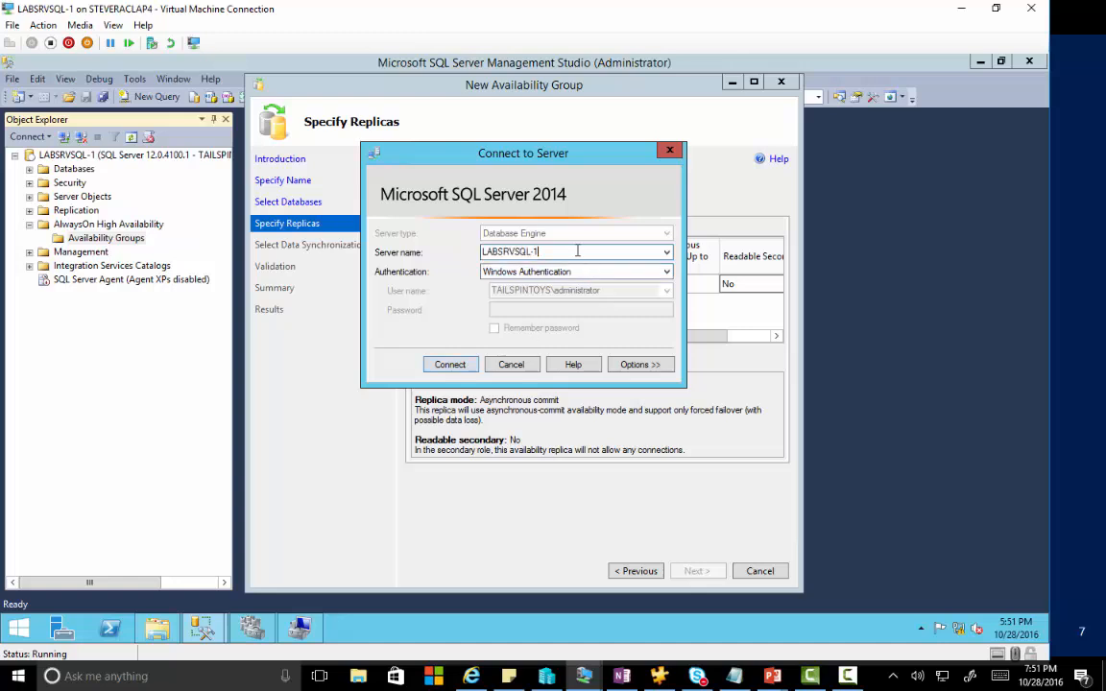
pyautogui.press('BackSpace')
pyautogui.write('2')
pyautogui.click(459, 364)
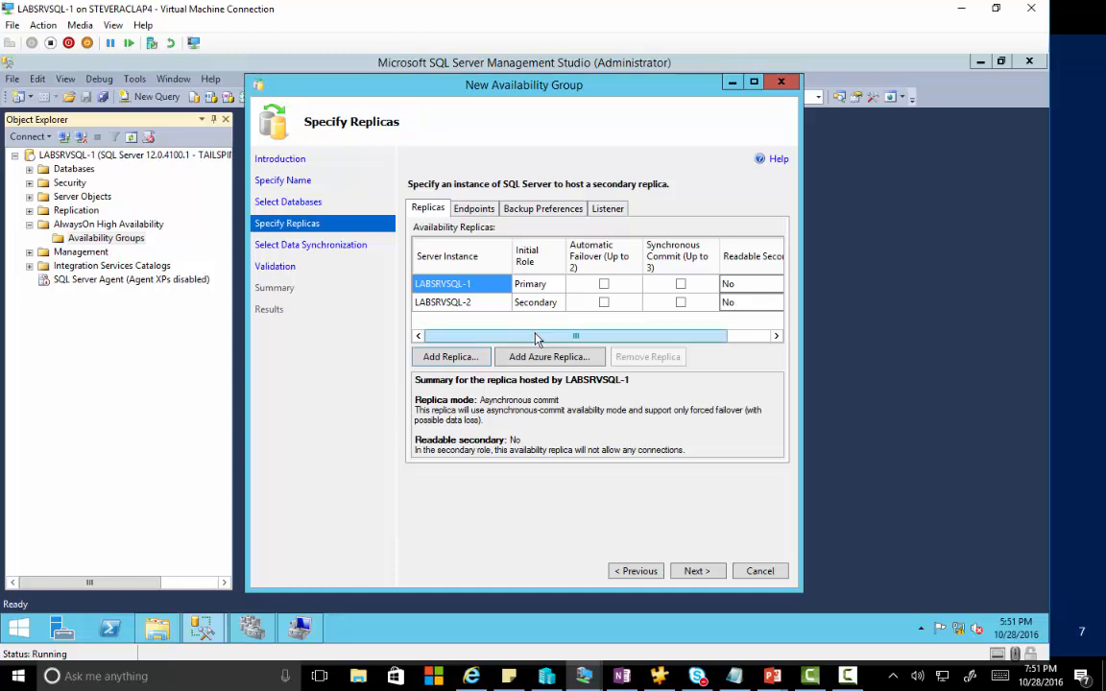
pyautogui.moveTo(536, 338); pyautogui.dragTo(612, 338)
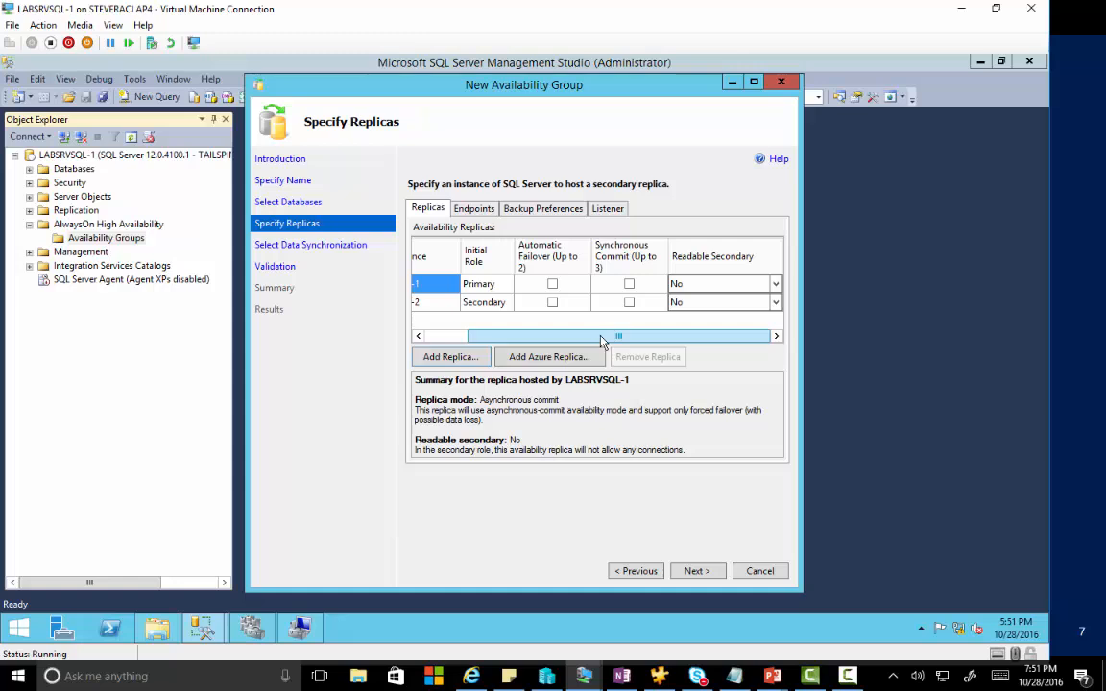
# Set both replicas to synchronous commit and readable secondary.
pyautogui.click(629, 285)
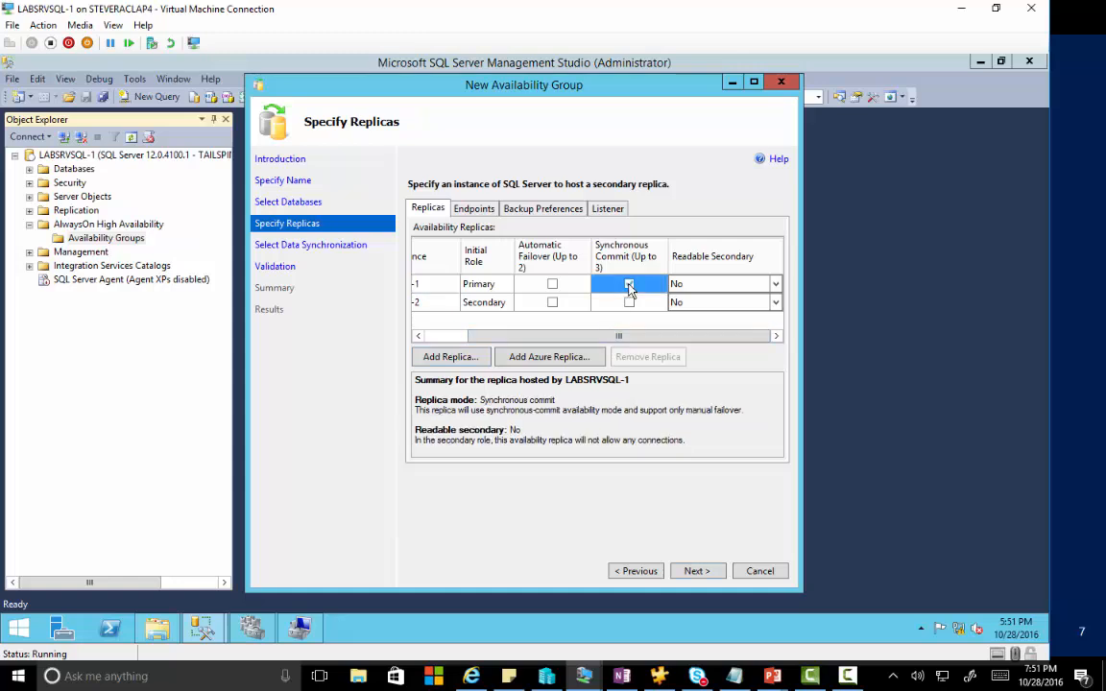
pyautogui.click(630, 309)
pyautogui.click(629, 303)
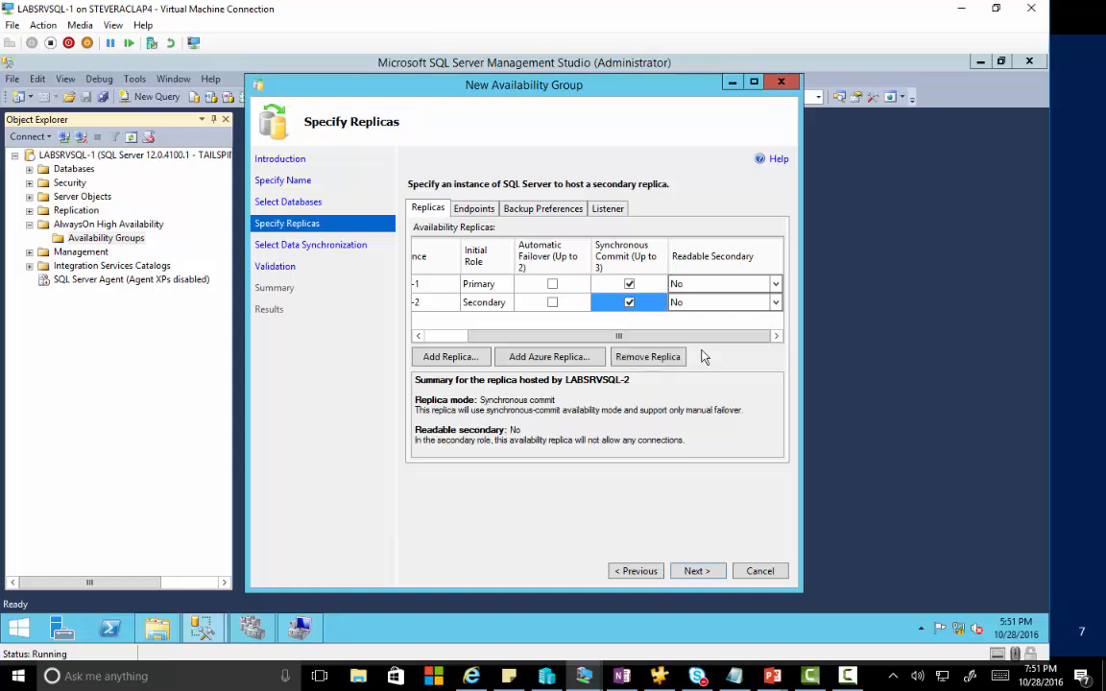
pyautogui.click(706, 286)
pyautogui.click(706, 288)
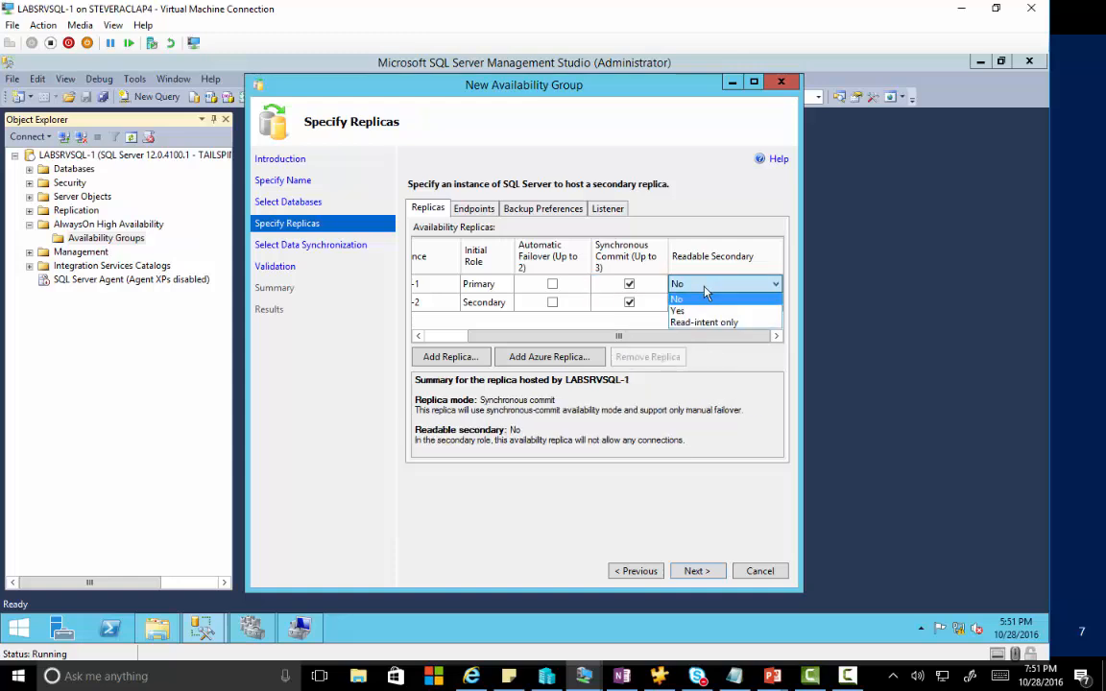
pyautogui.click(704, 309)
pyautogui.click(704, 306)
pyautogui.click(704, 307)
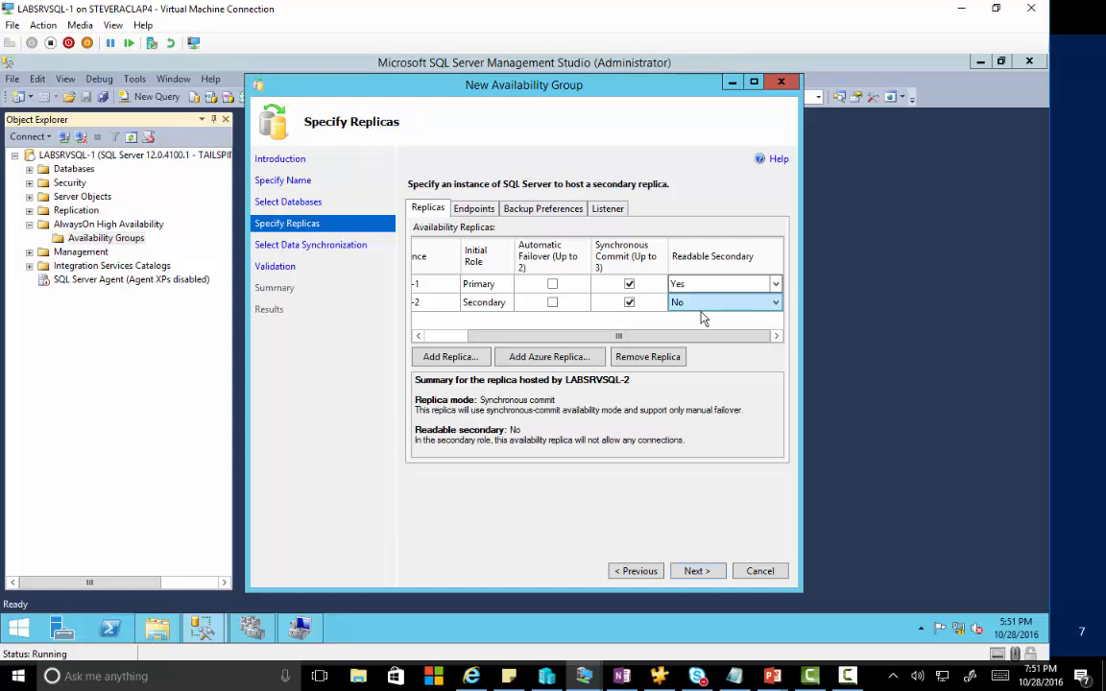
pyautogui.click(701, 330)
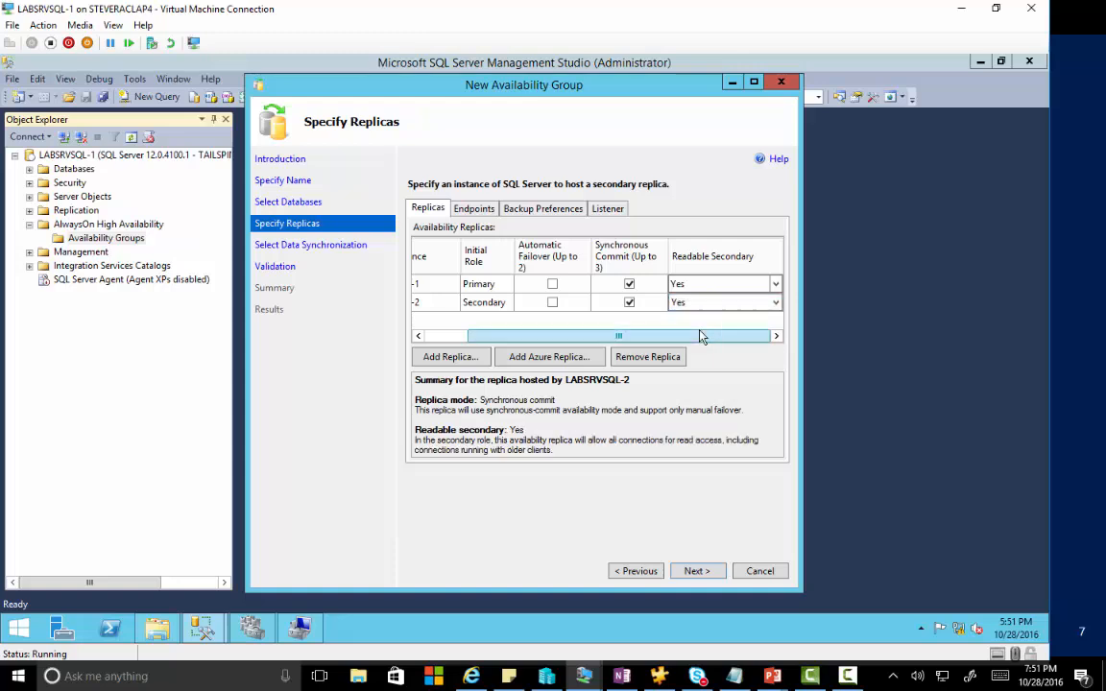
# Check both replicas' Hadr_endpoint URLs on port 5022.
pyautogui.click(471, 208)
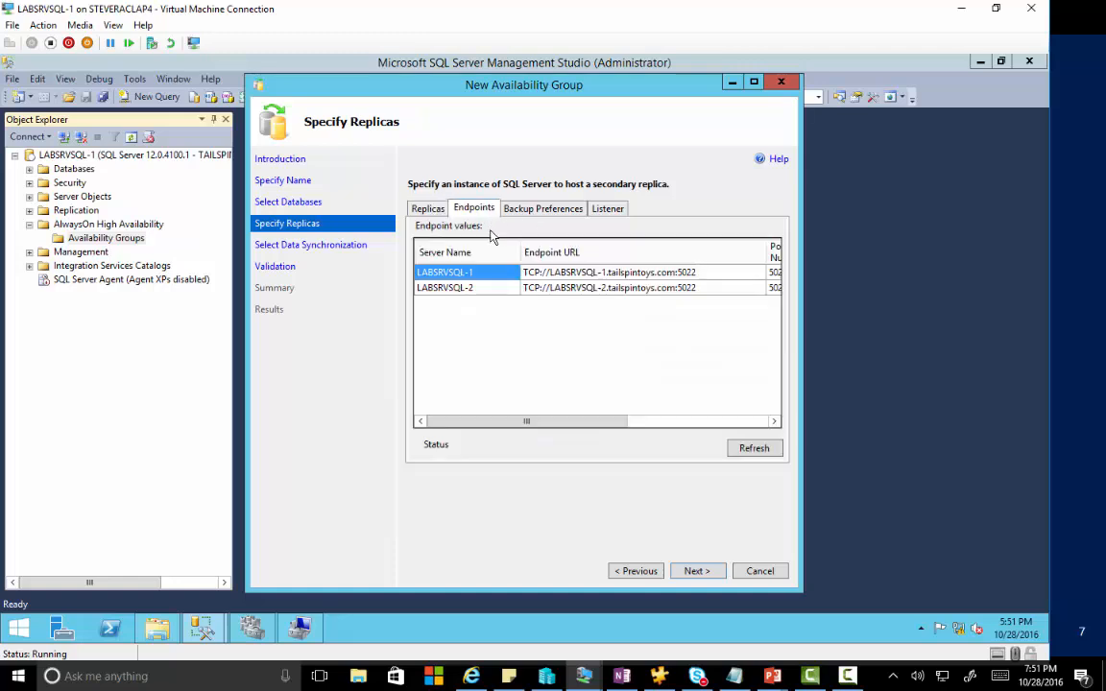
pyautogui.moveTo(583, 422); pyautogui.dragTo(514, 425)
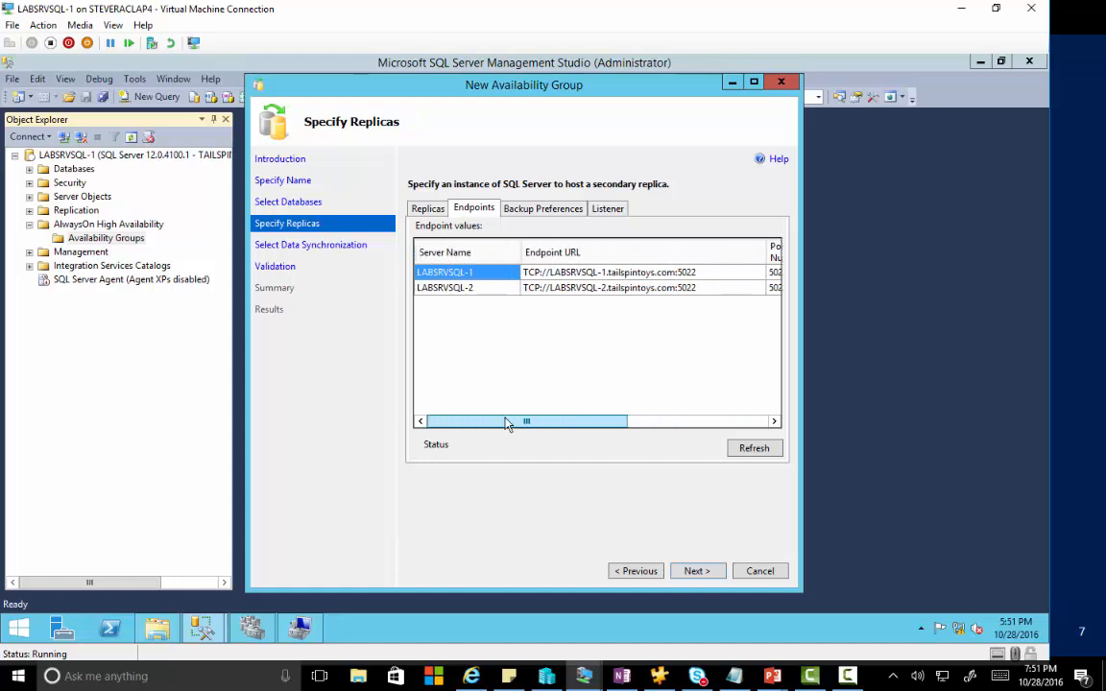
pyautogui.click(611, 210)
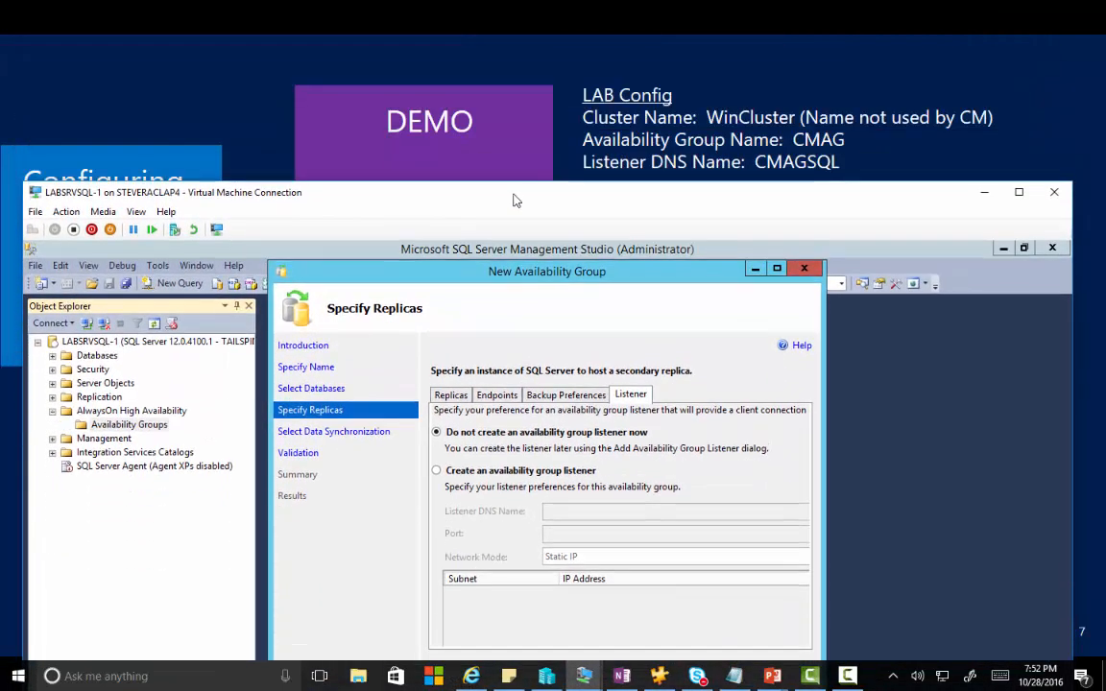
# Create an availability group listener named CMAGSQL on port 1433.
pyautogui.moveTo(514, 194); pyautogui.dragTo(497, 54)
pyautogui.doubleClick(498, 55)
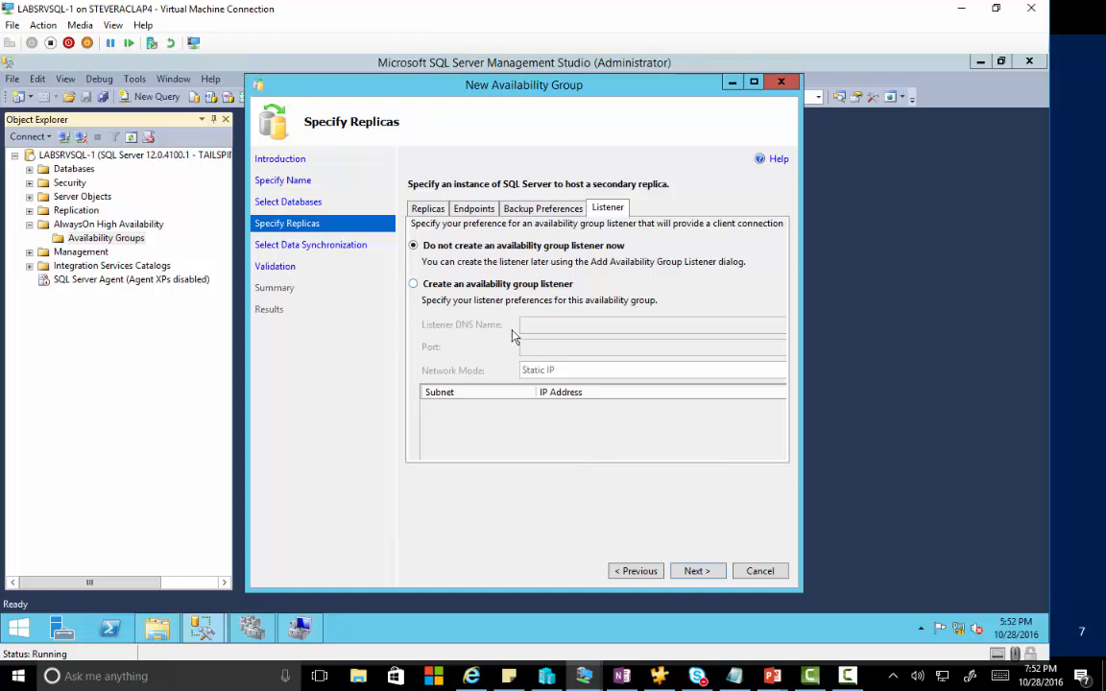
pyautogui.click(459, 284)
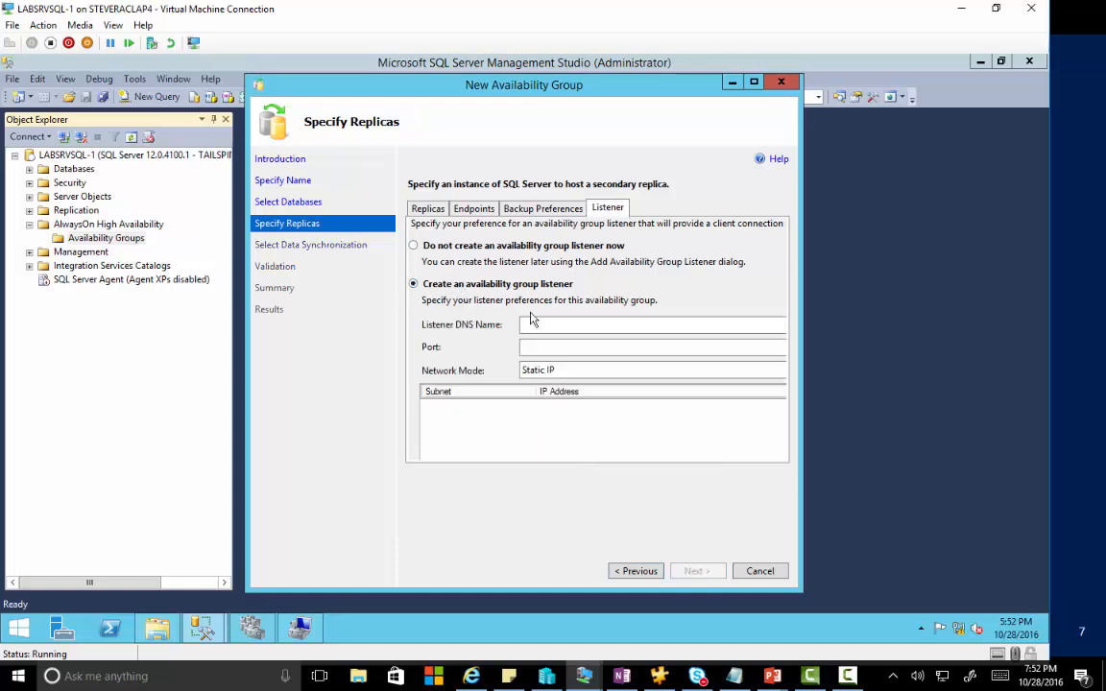
pyautogui.click(557, 326)
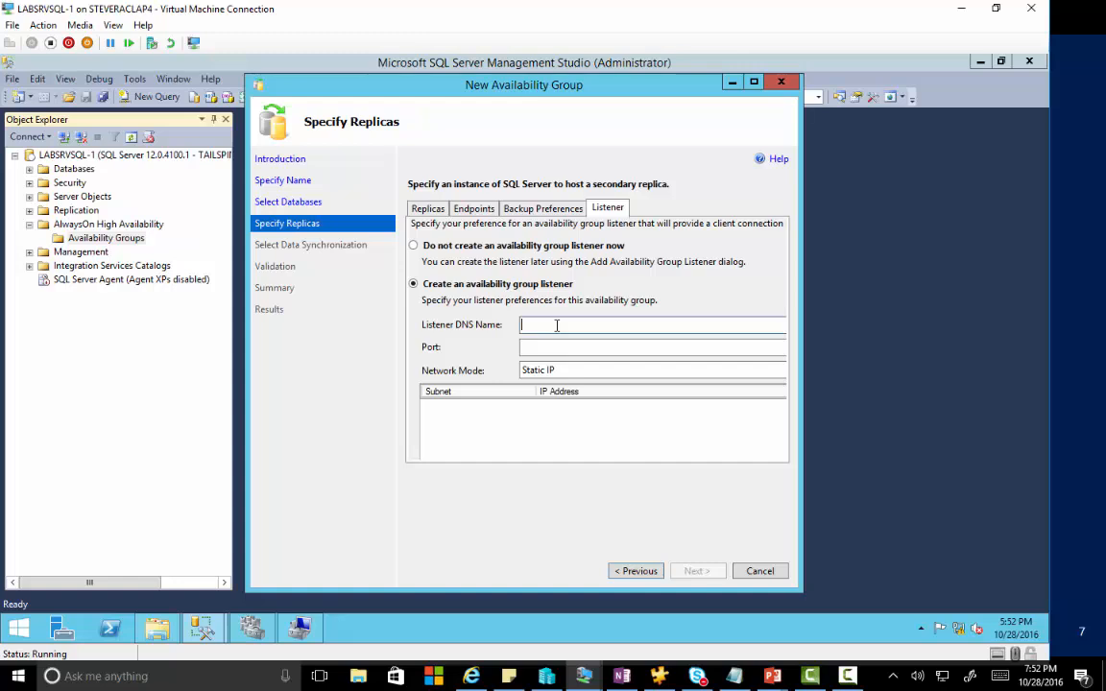
pyautogui.write('CMAGSQL')
pyautogui.click(574, 350)
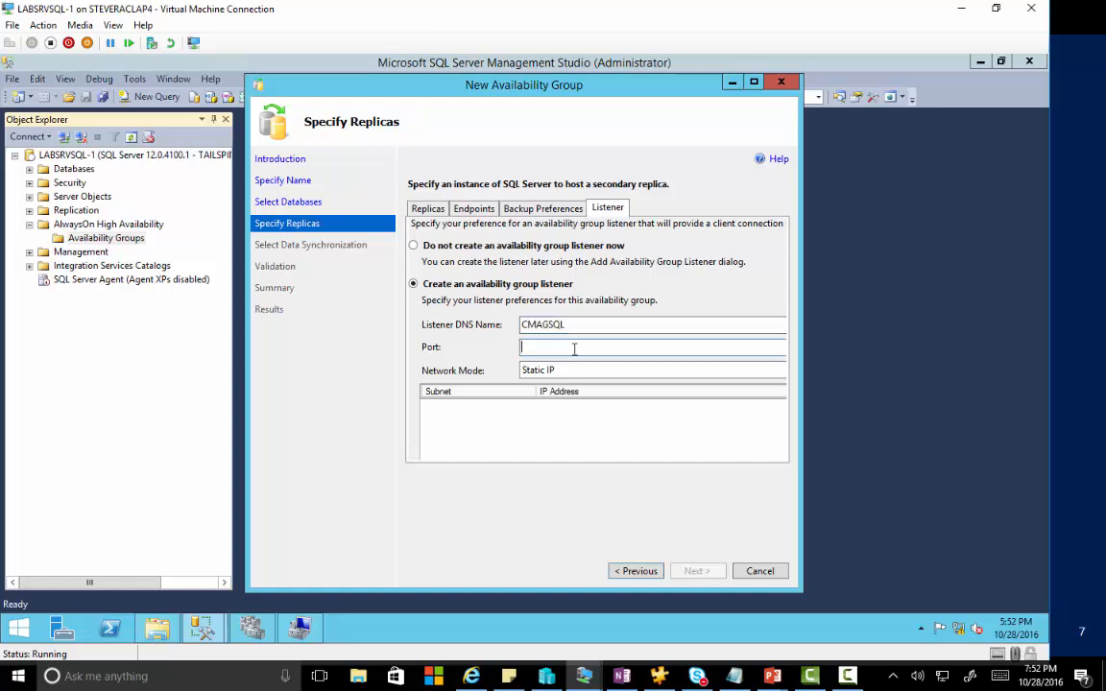
pyautogui.write('1433')
# Keep Static IP mode and add listener address 192.168.0.128, then continue to data synchronization.
pyautogui.click(572, 371)
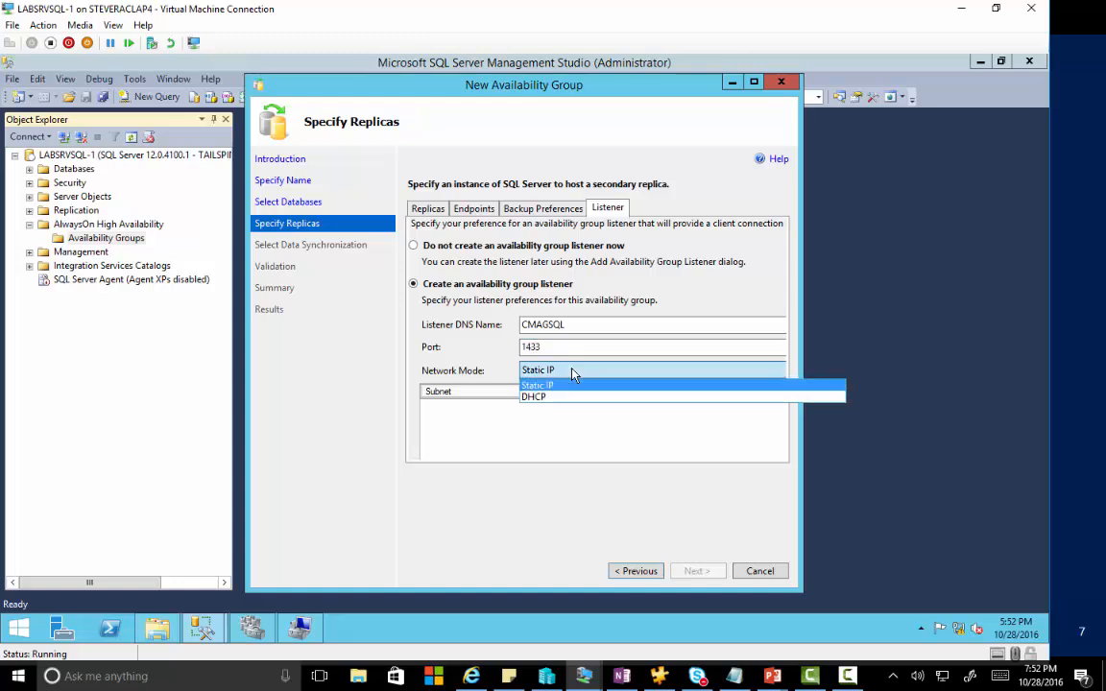
pyautogui.click(573, 374)
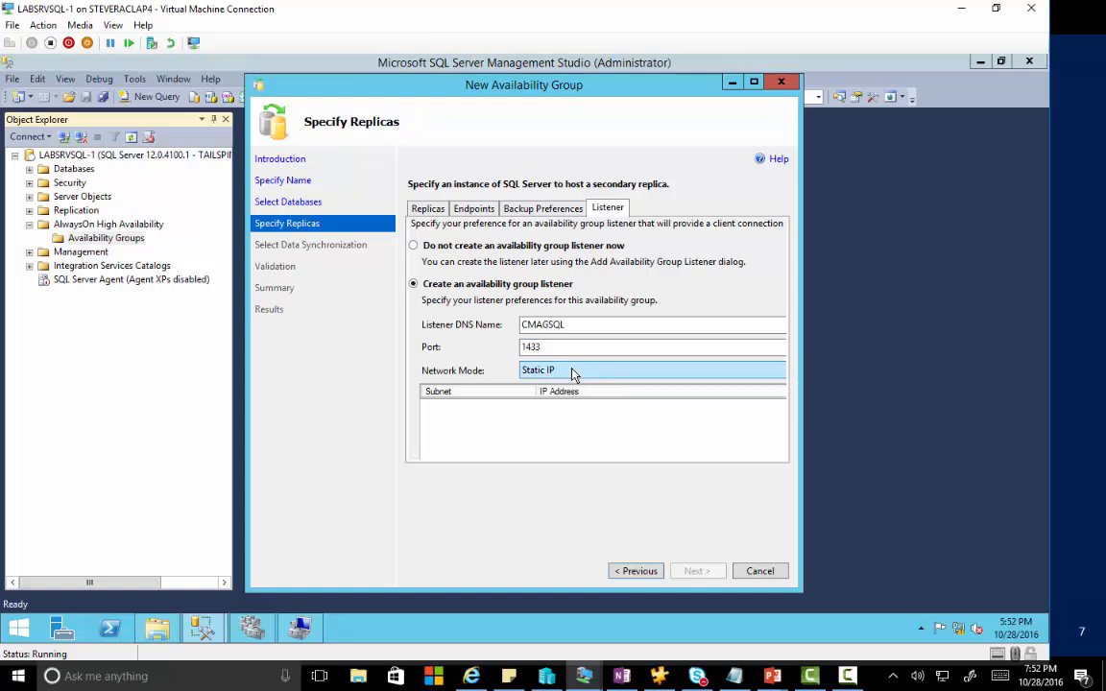
pyautogui.click(565, 423)
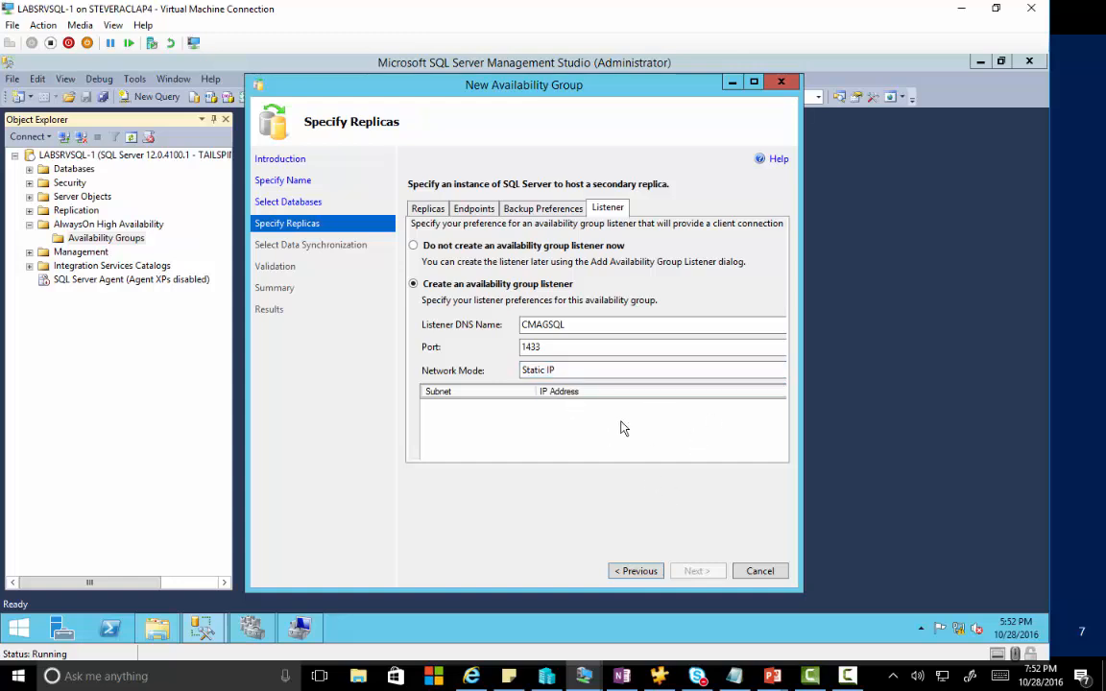
pyautogui.doubleClick(493, 82)
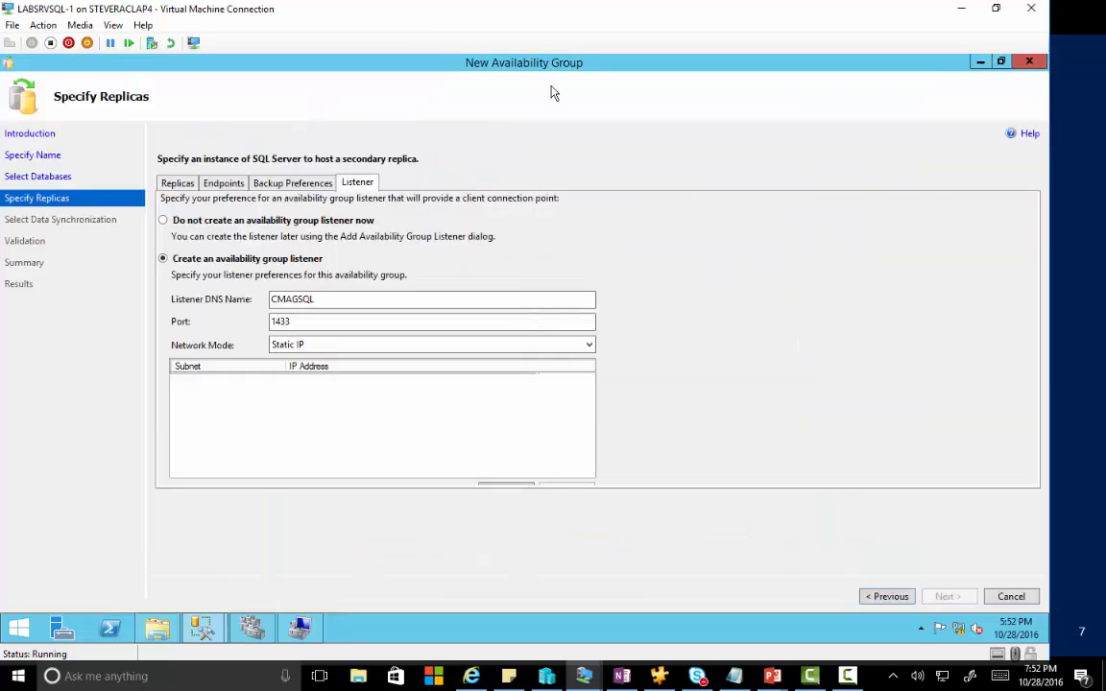
pyautogui.click(506, 485)
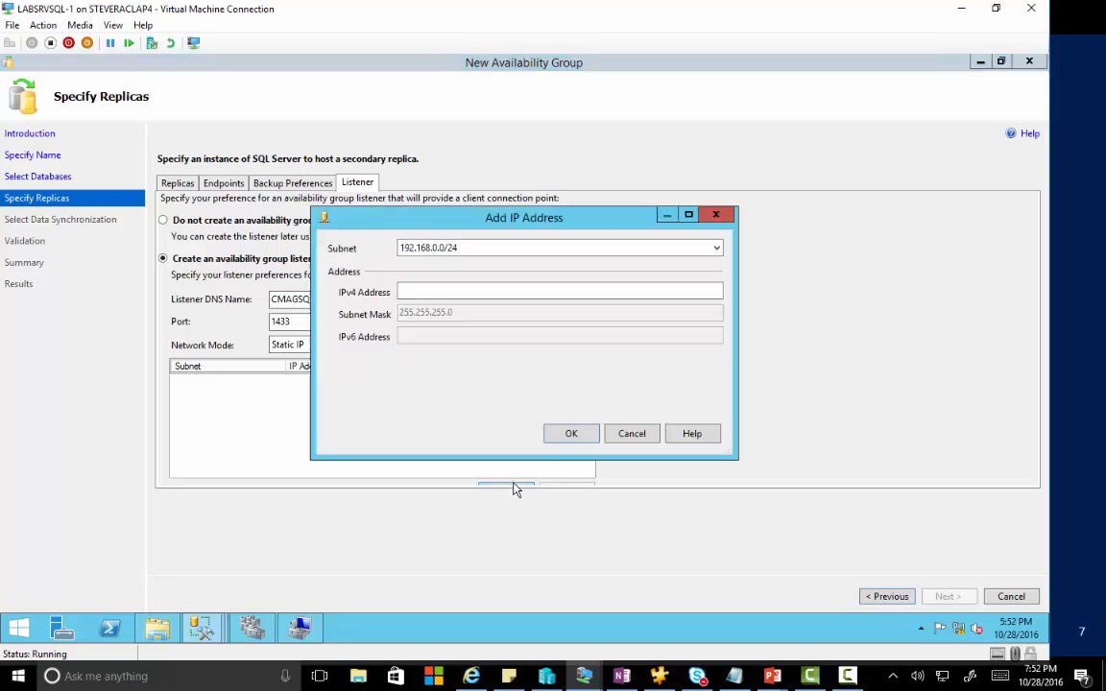
pyautogui.click(464, 286)
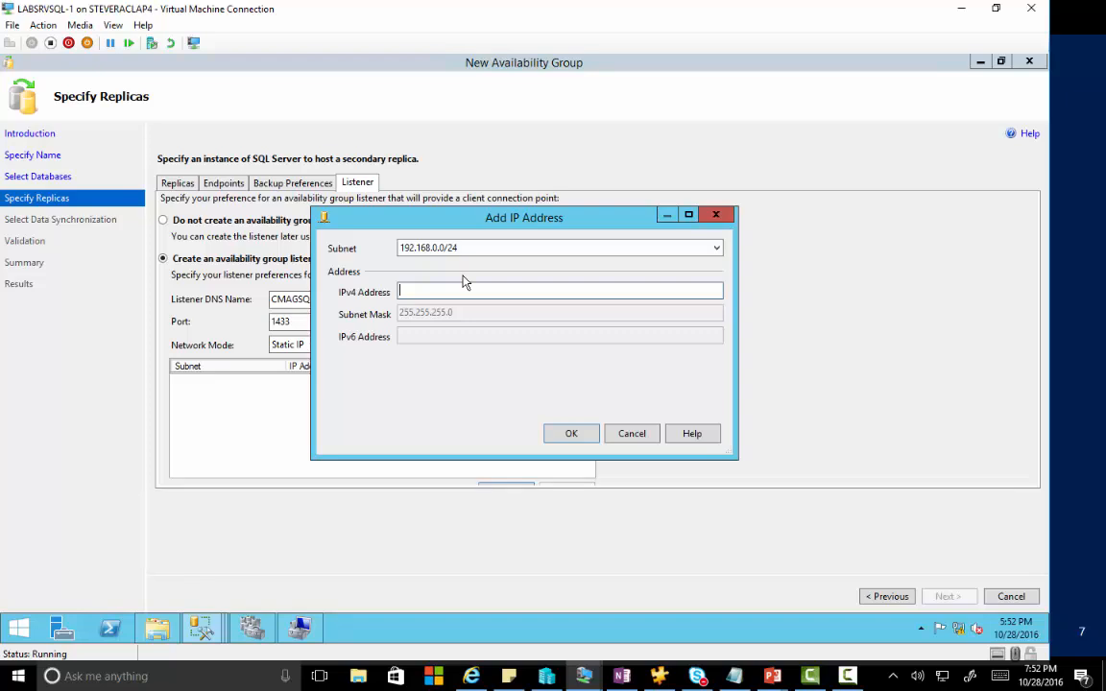
pyautogui.write('192.168.0.128')
pyautogui.click(568, 432)
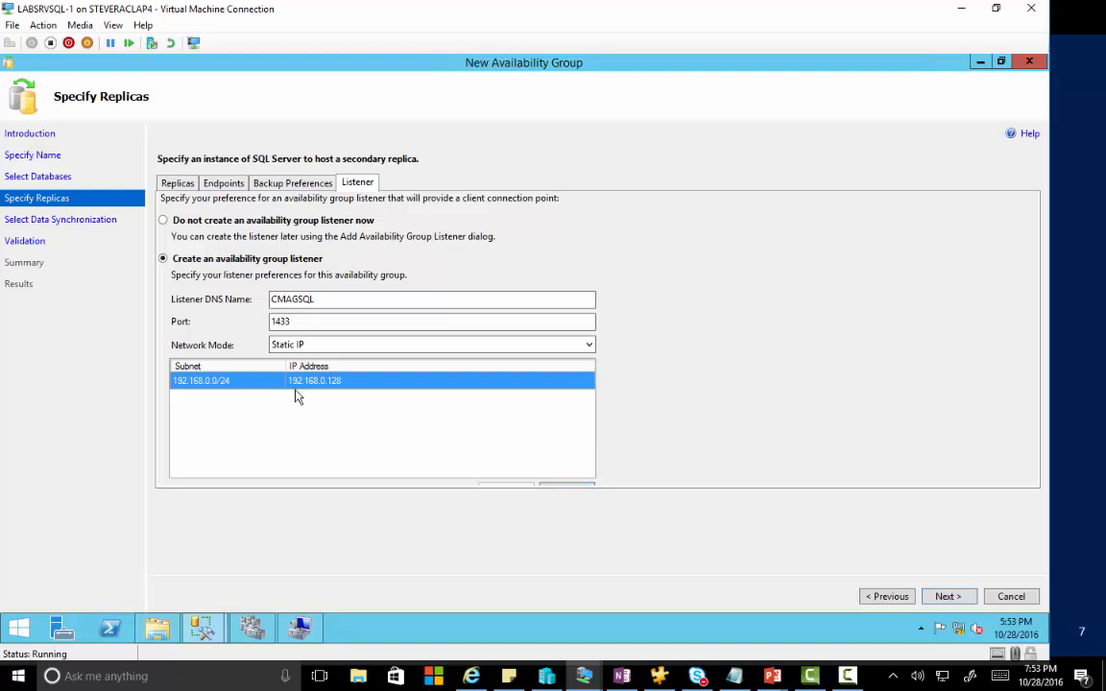
pyautogui.click(947, 597)
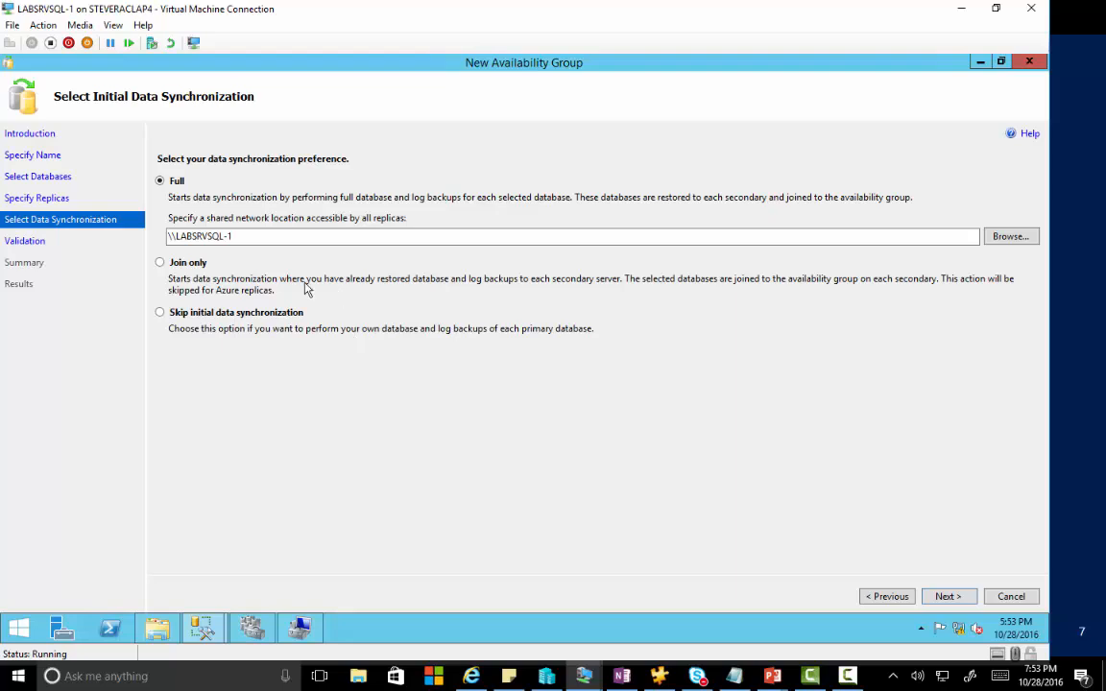
# Complete the full-sync share path as \\LABSRVSQL-1\AGReplica after checking the folder, then run validation.
pyautogui.click(254, 239)
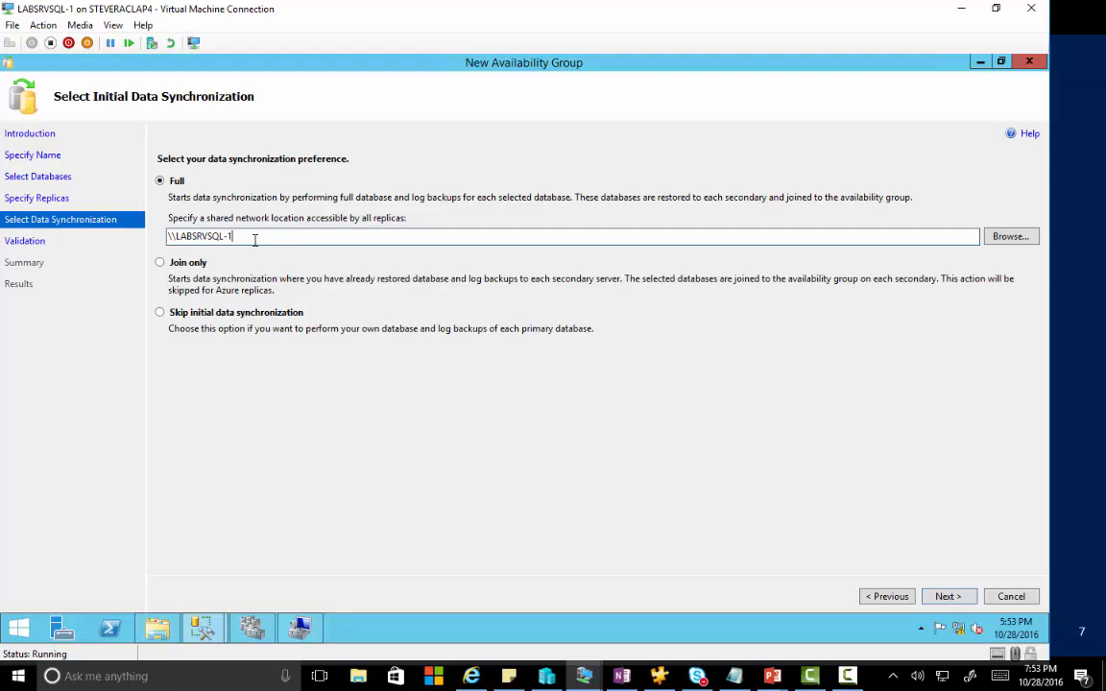
pyautogui.write('\\')
pyautogui.click(145, 616)
pyautogui.click(154, 627)
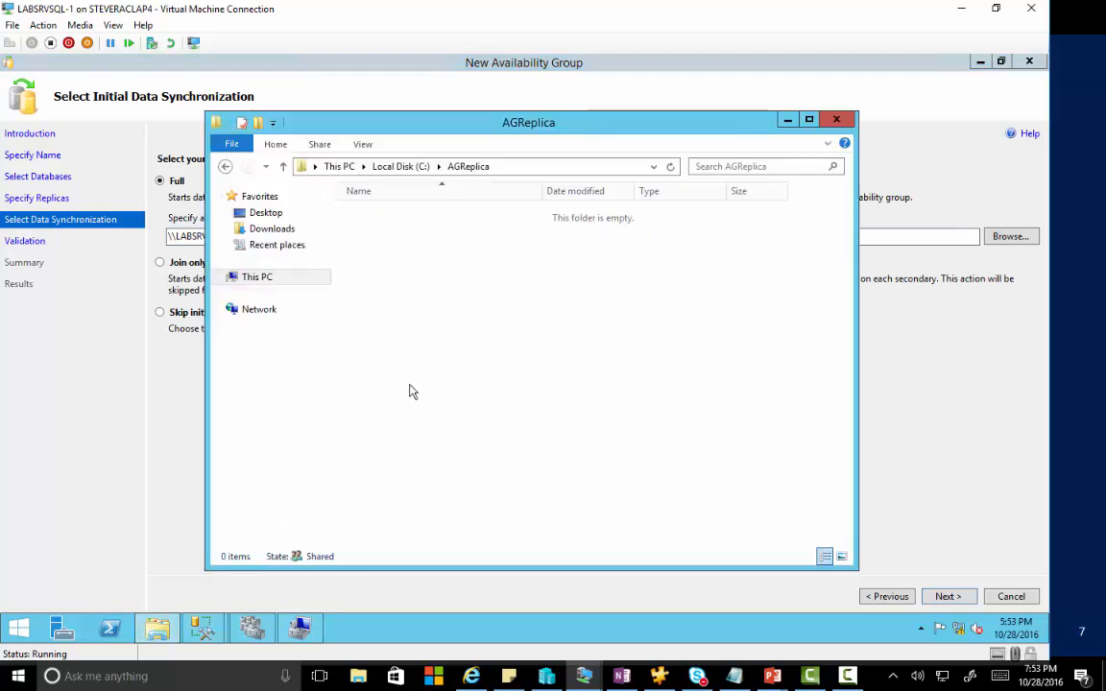
pyautogui.click(786, 121)
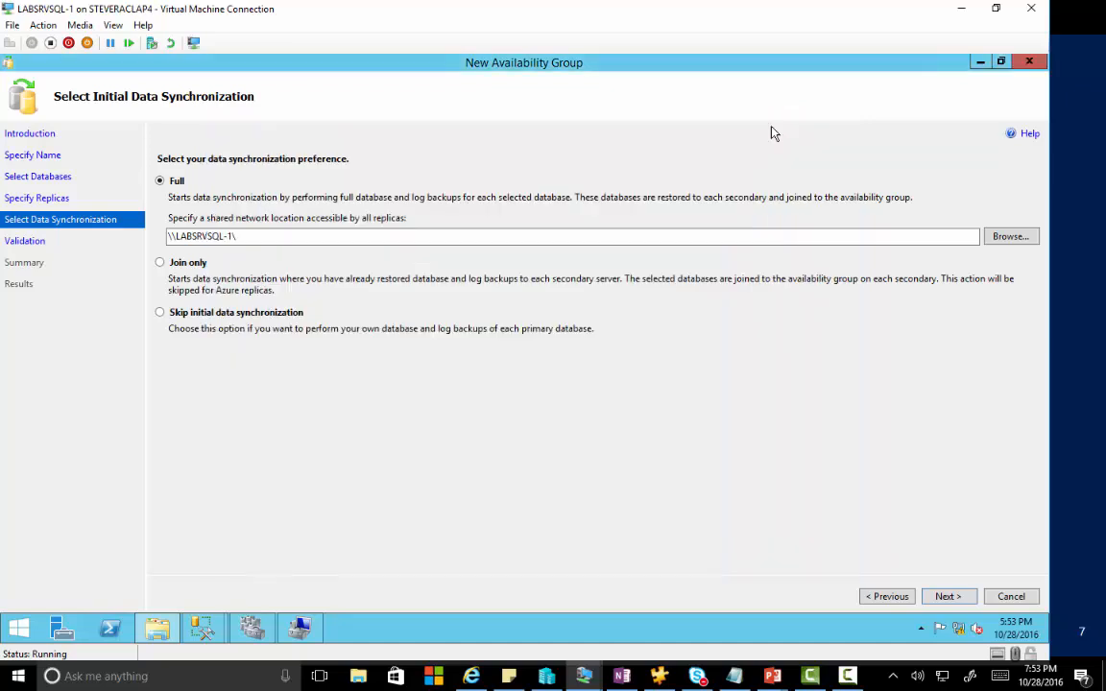
pyautogui.click(315, 237)
pyautogui.write('A')
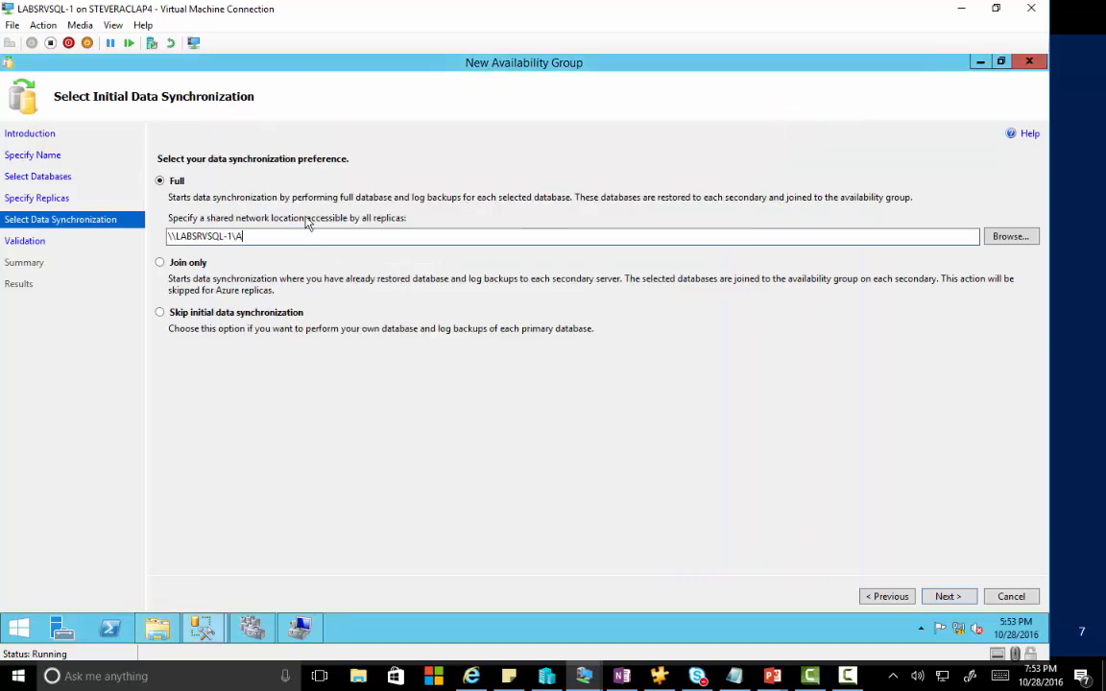
pyautogui.write('GReplica')
pyautogui.click(947, 596)
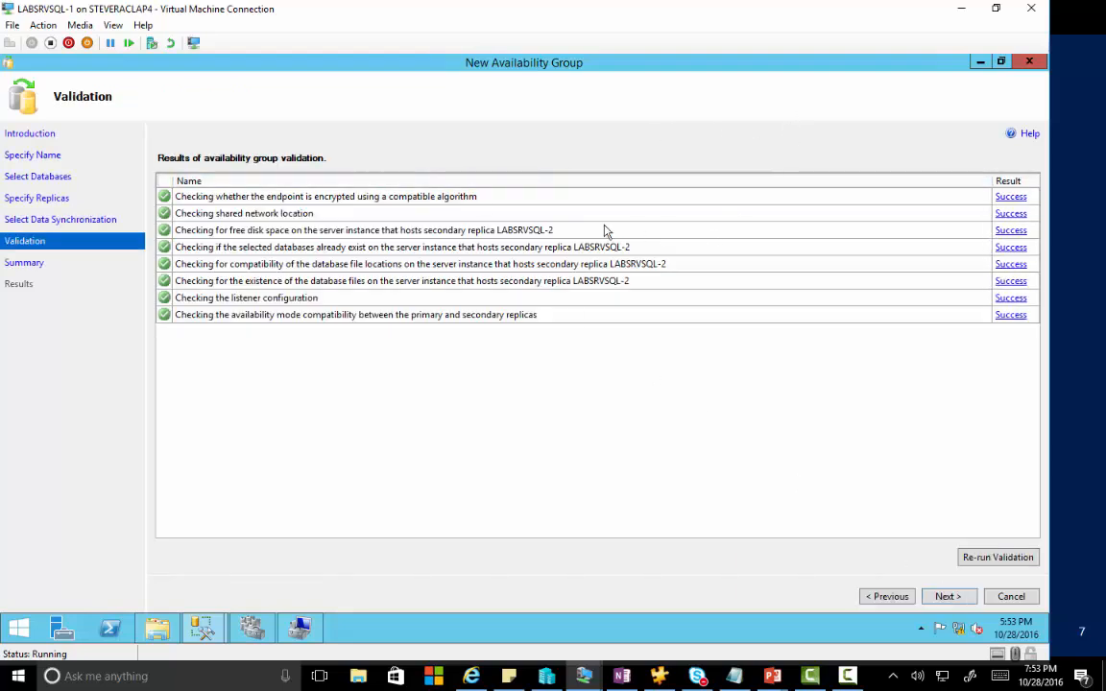
# Finish the wizard to create the CMAG availability group and reposition the AGReplica folder window beside it.
pyautogui.click(962, 599)
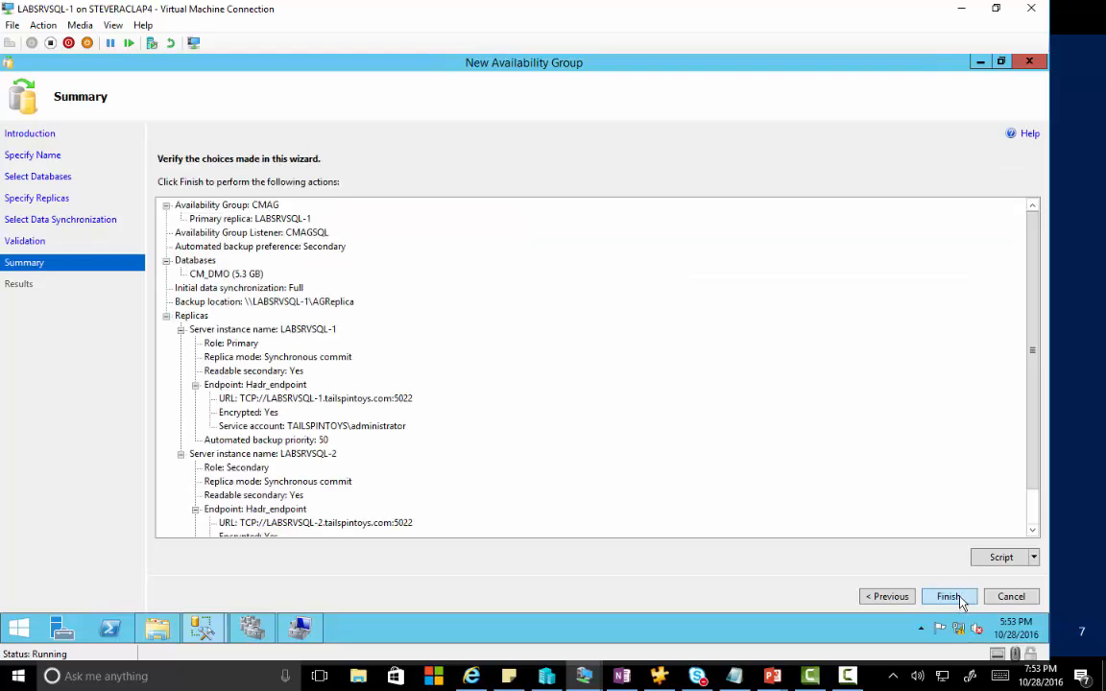
pyautogui.click(948, 596)
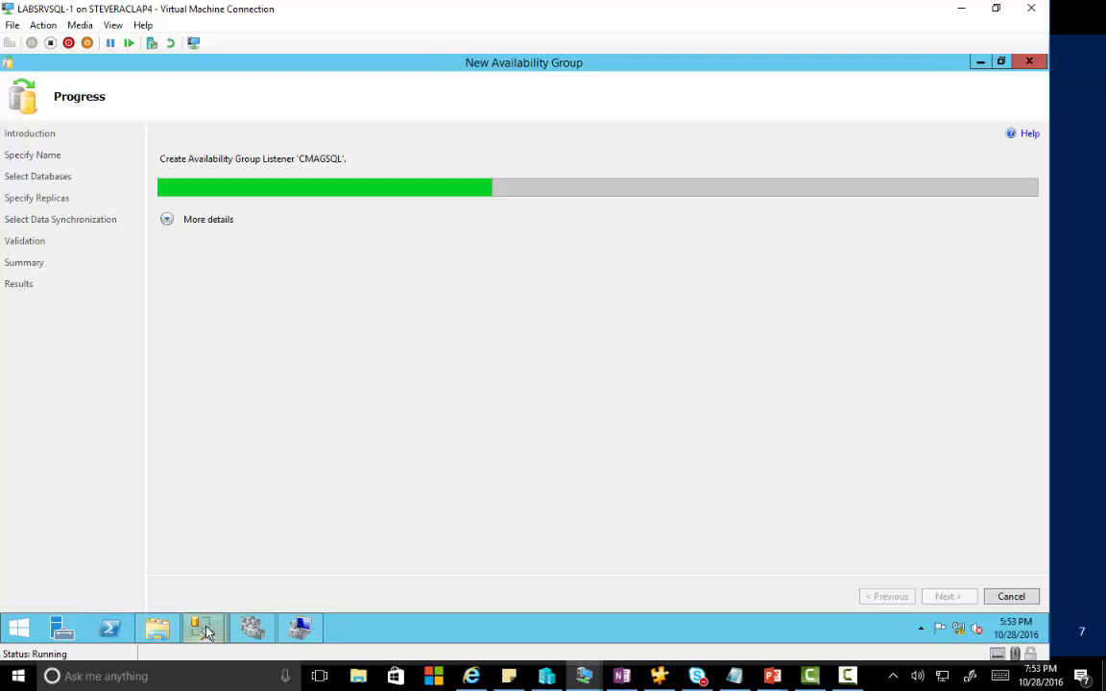
pyautogui.moveTo(159, 639)
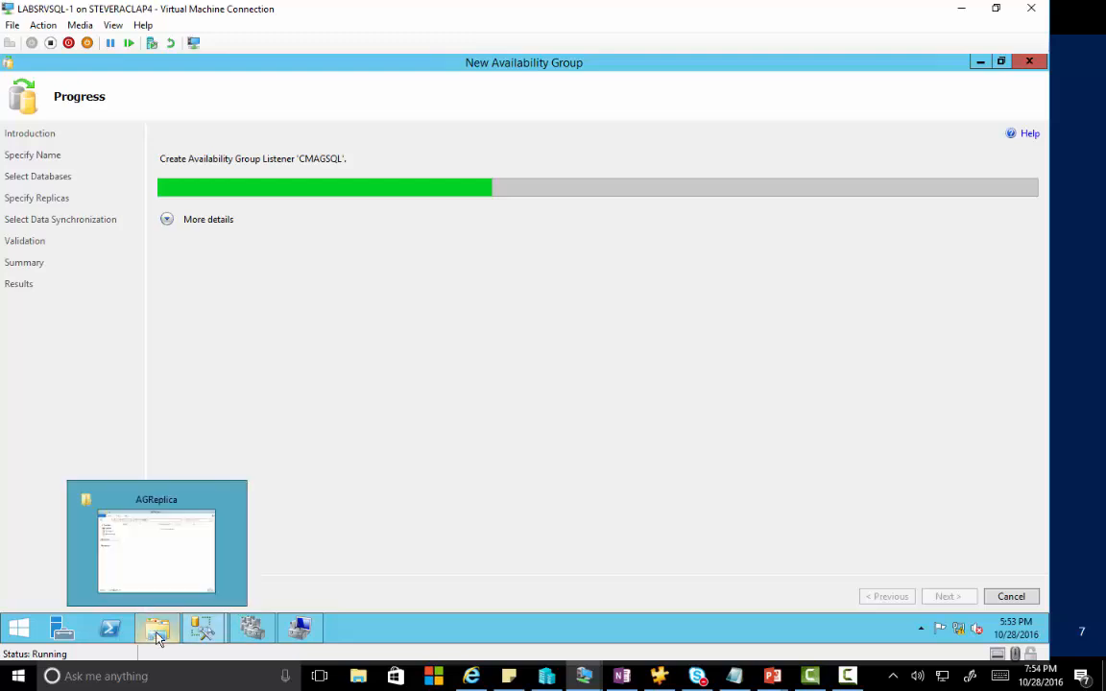
pyautogui.click(178, 559)
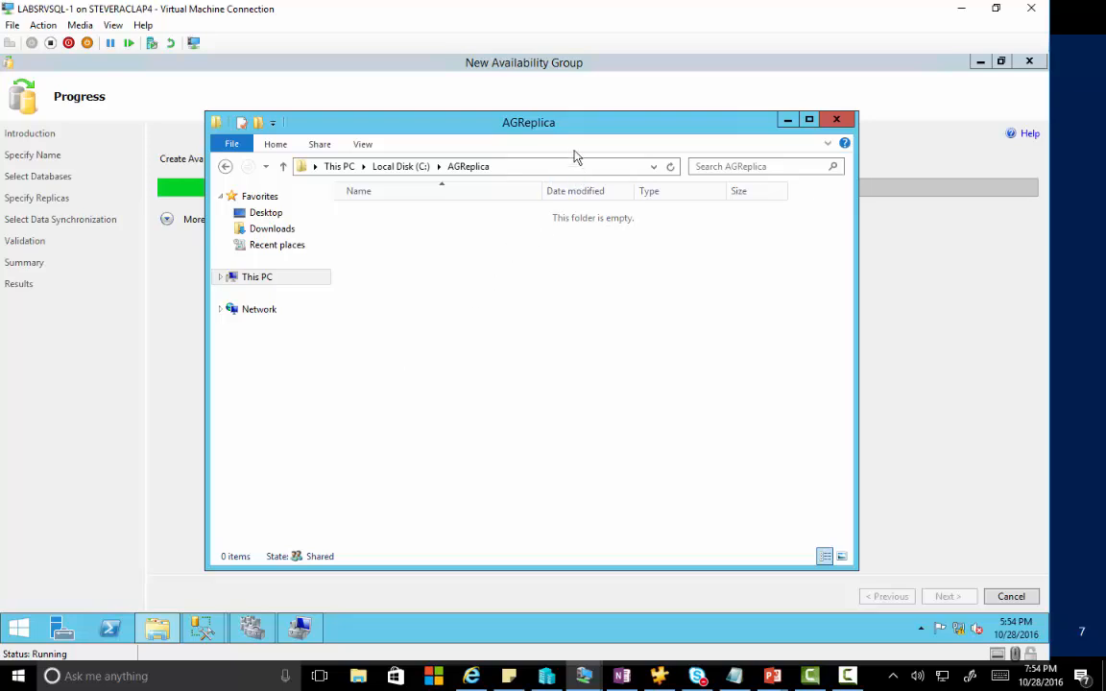
pyautogui.moveTo(575, 128); pyautogui.dragTo(578, 280)
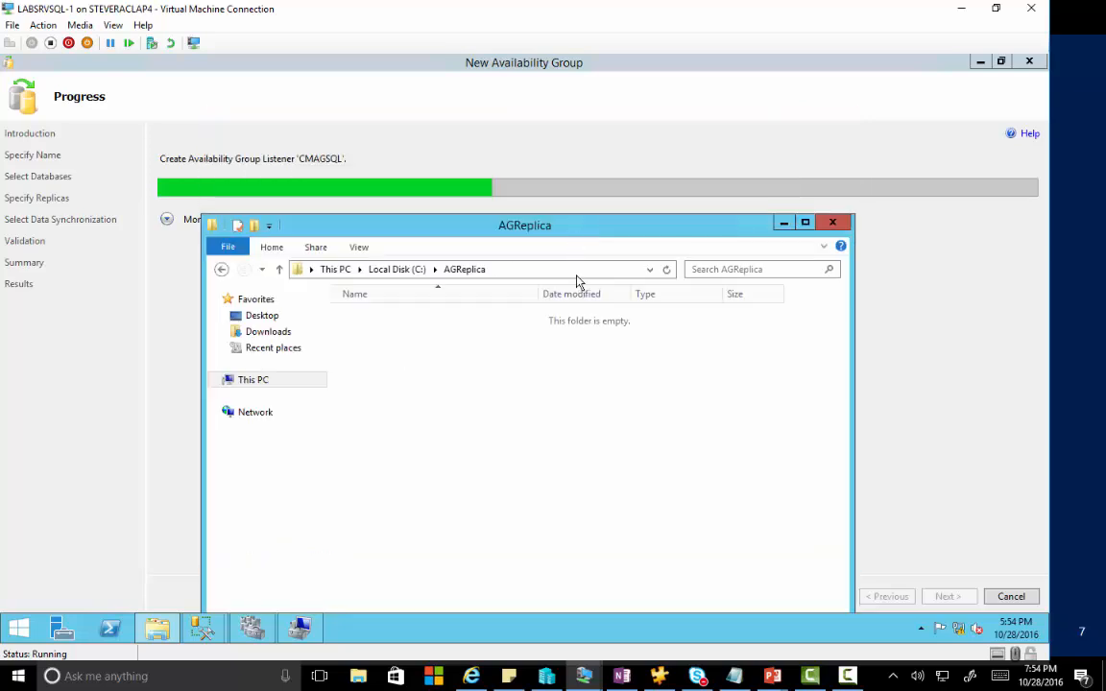
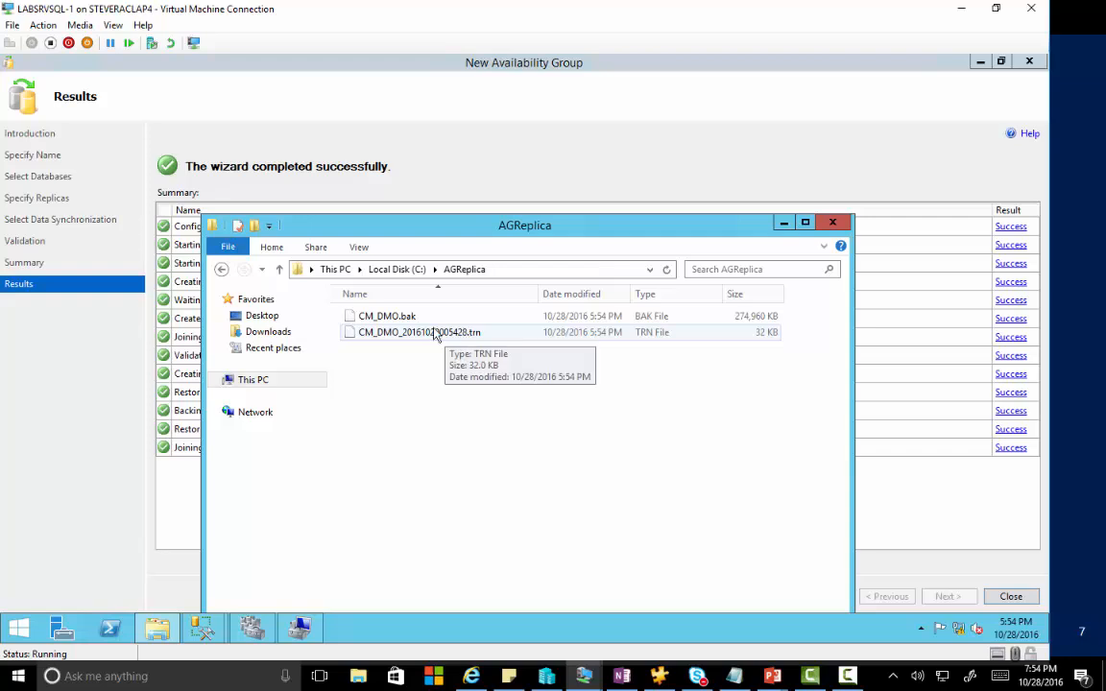
# Close the AGReplica folder window and the completed New Availability Group wizard.
pyautogui.click(832, 223)
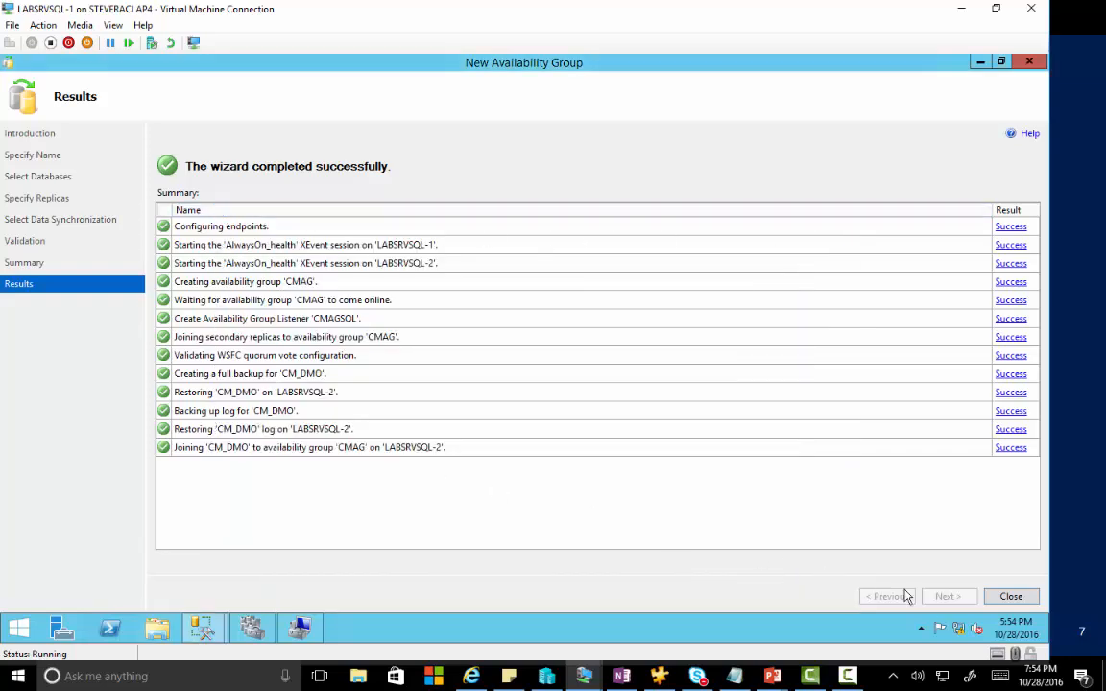
pyautogui.click(1011, 596)
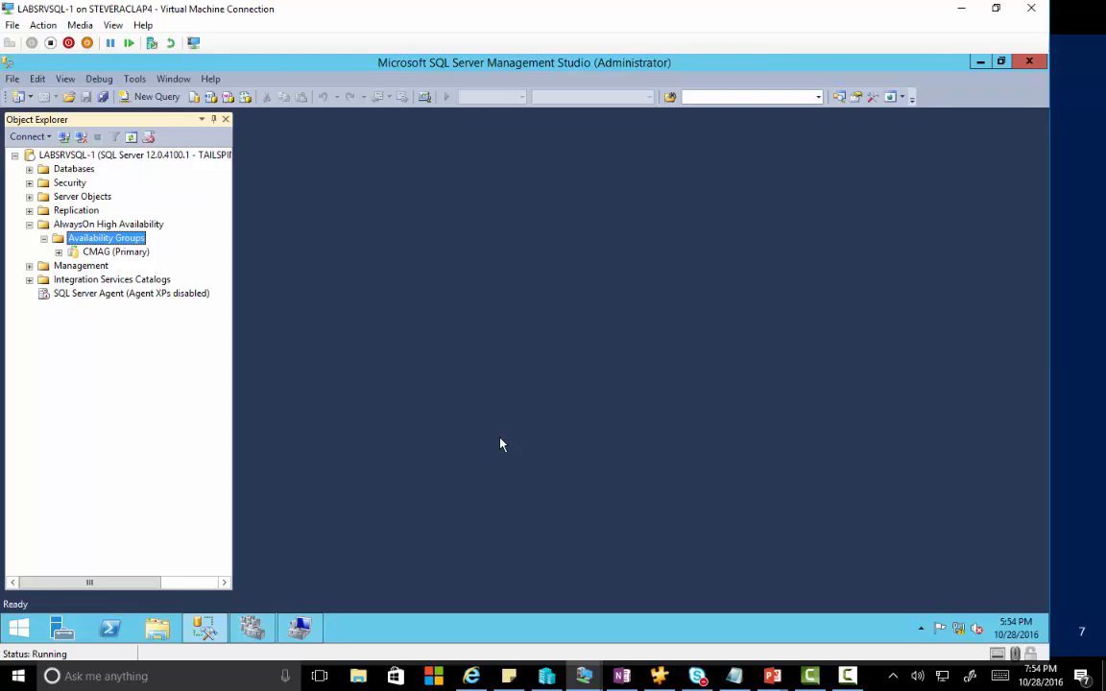
# Expand CMAG (Primary) and review its availability group dashboard twice, closing it each time.
pyautogui.click(58, 252)
pyautogui.rightClick(96, 251)
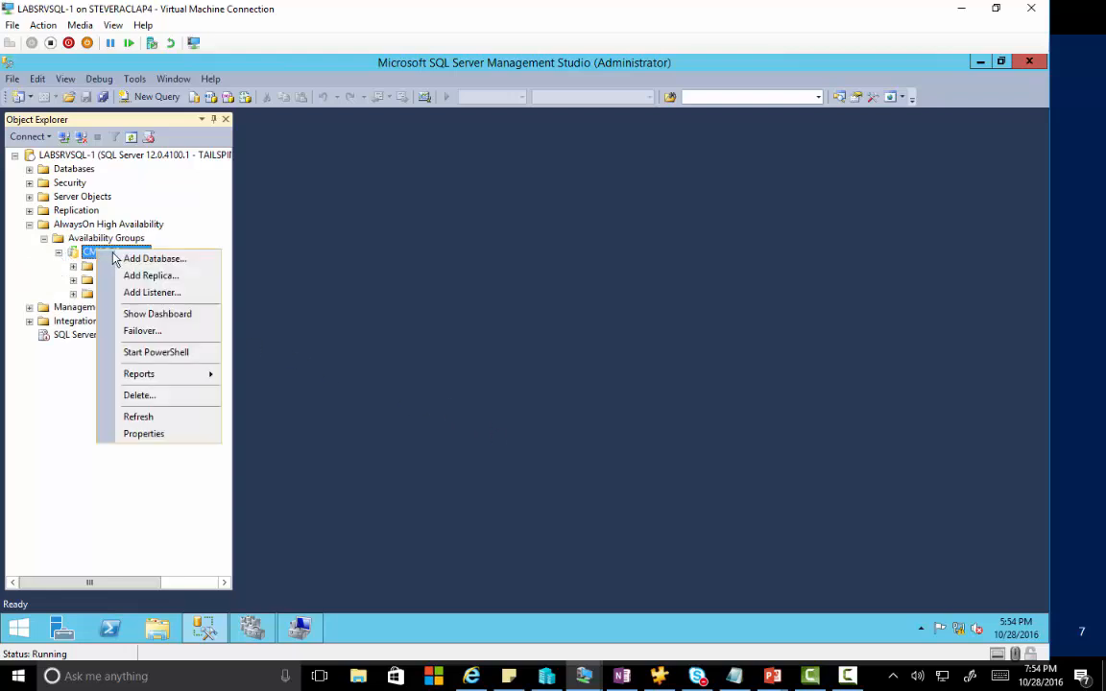
pyautogui.click(147, 315)
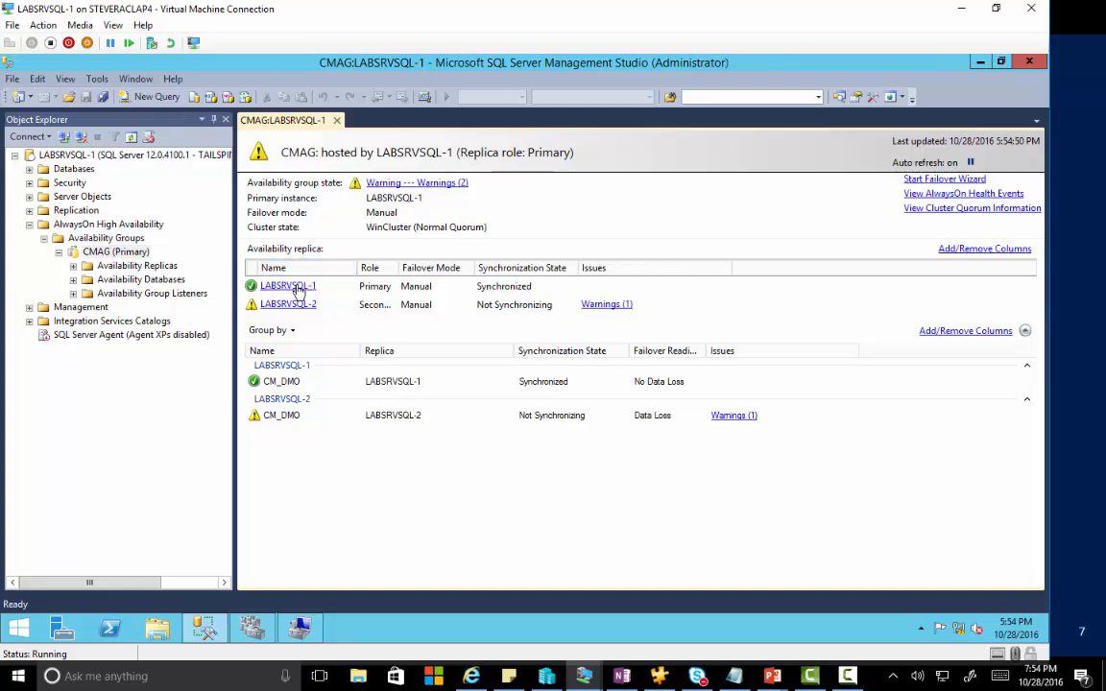
pyautogui.click(335, 120)
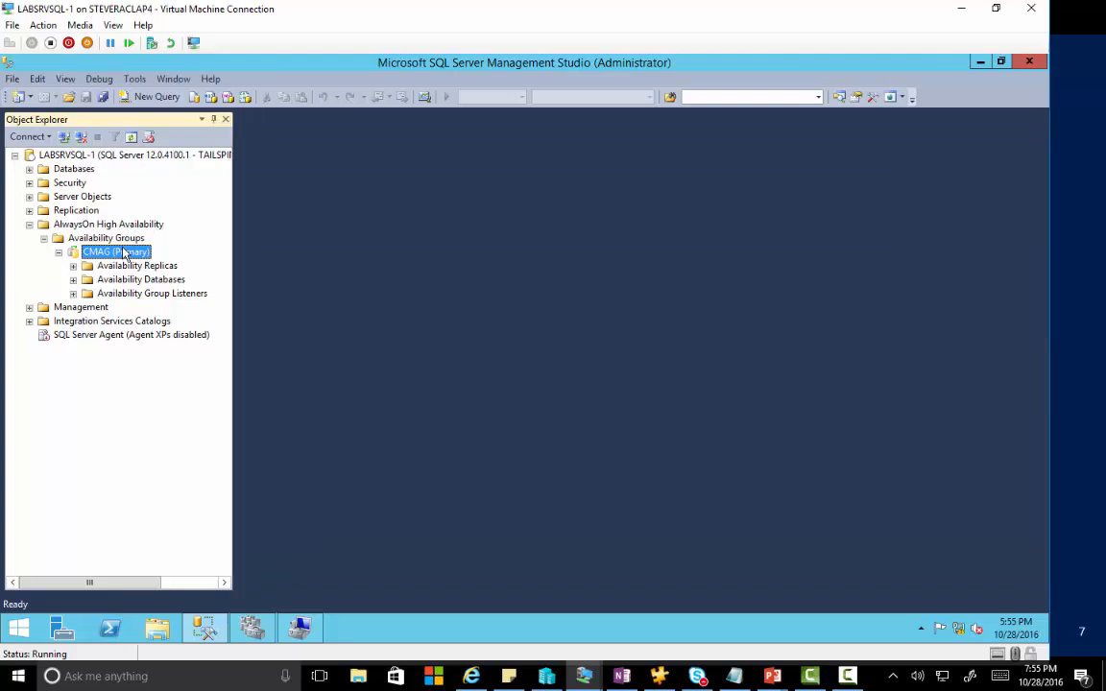
pyautogui.rightClick(123, 252)
pyautogui.click(161, 313)
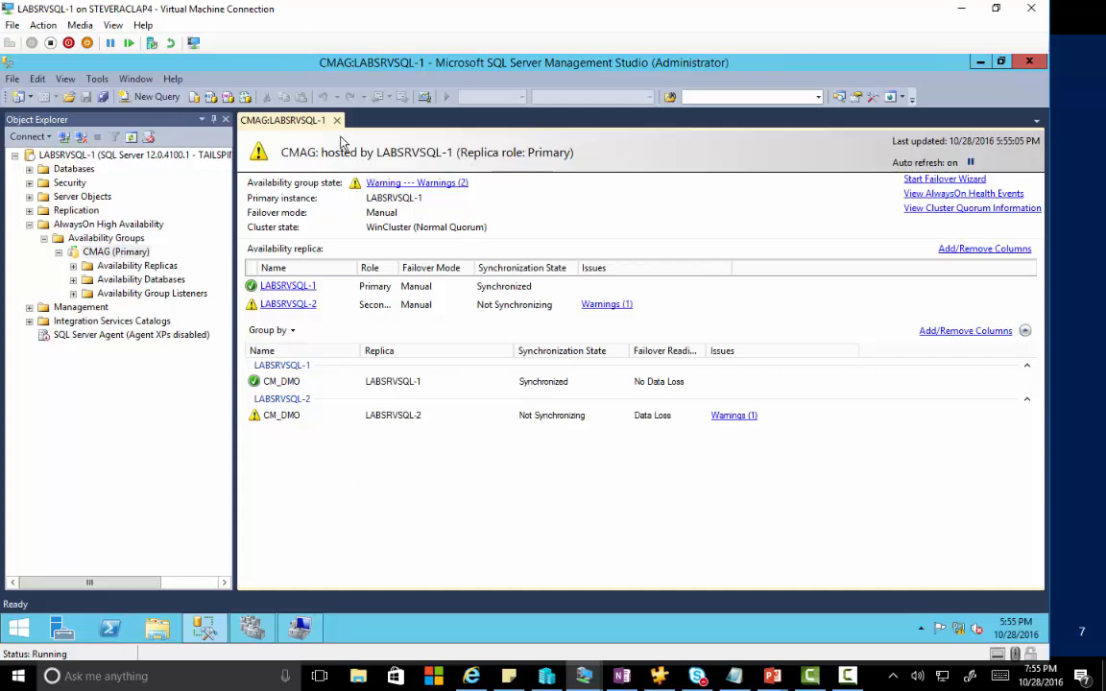
pyautogui.click(337, 122)
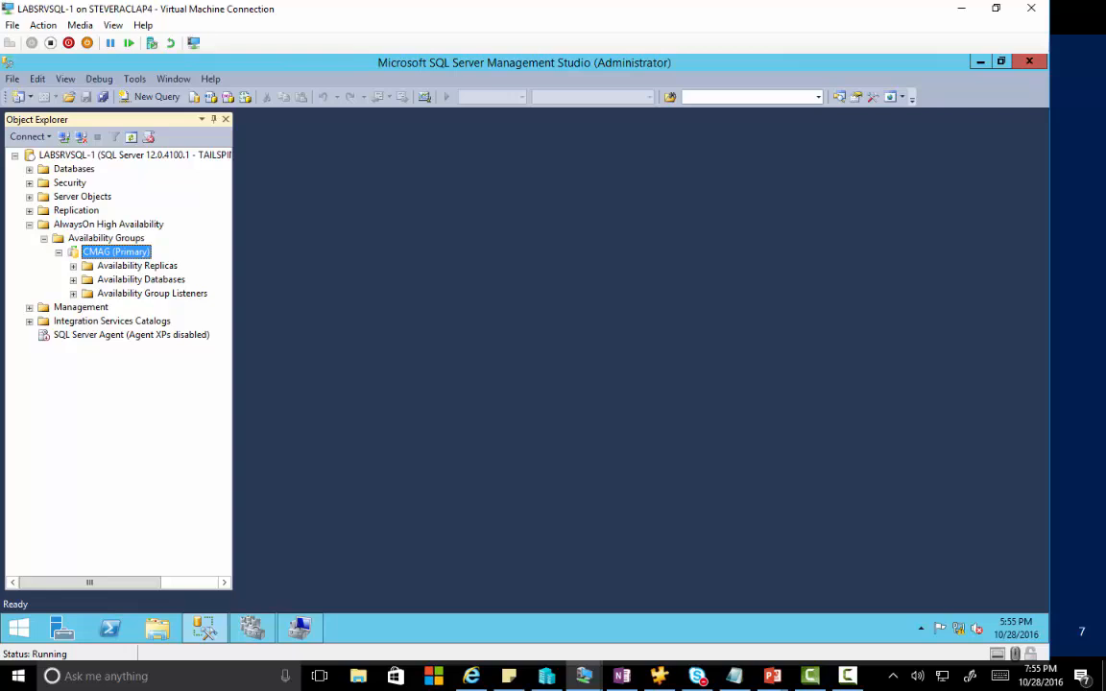
pyautogui.moveTo(1047, 58)
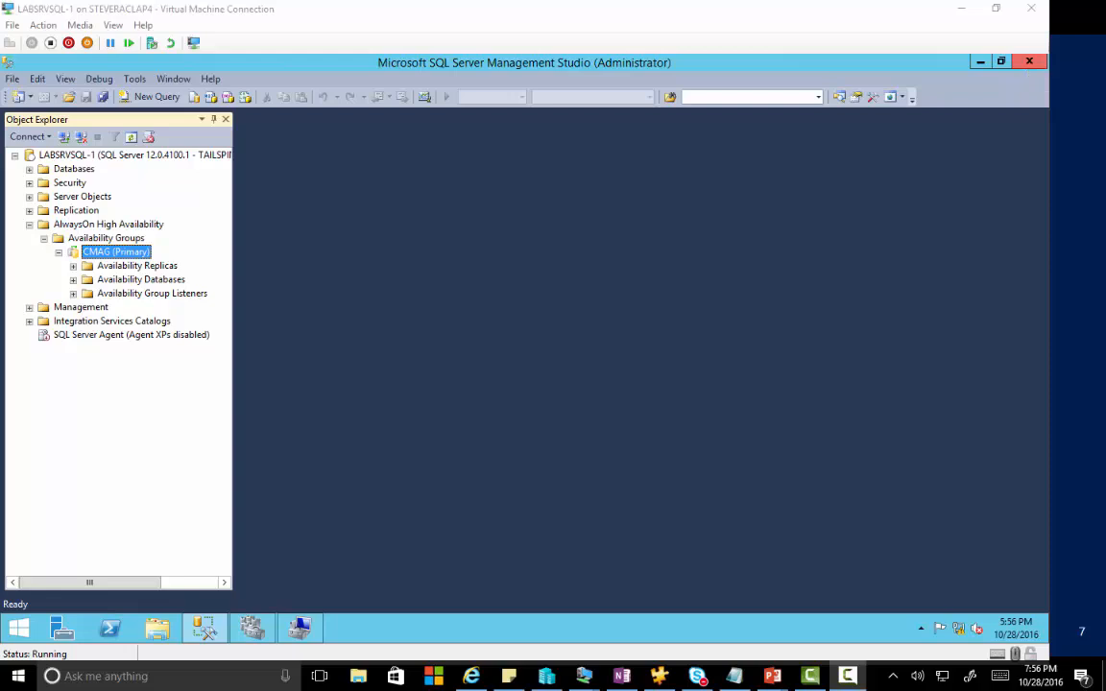
# Paste the Trustworthy and CLR script into a new query, then run only the TRUSTWORTHY statement for CM_DMO.
pyautogui.click(163, 107)
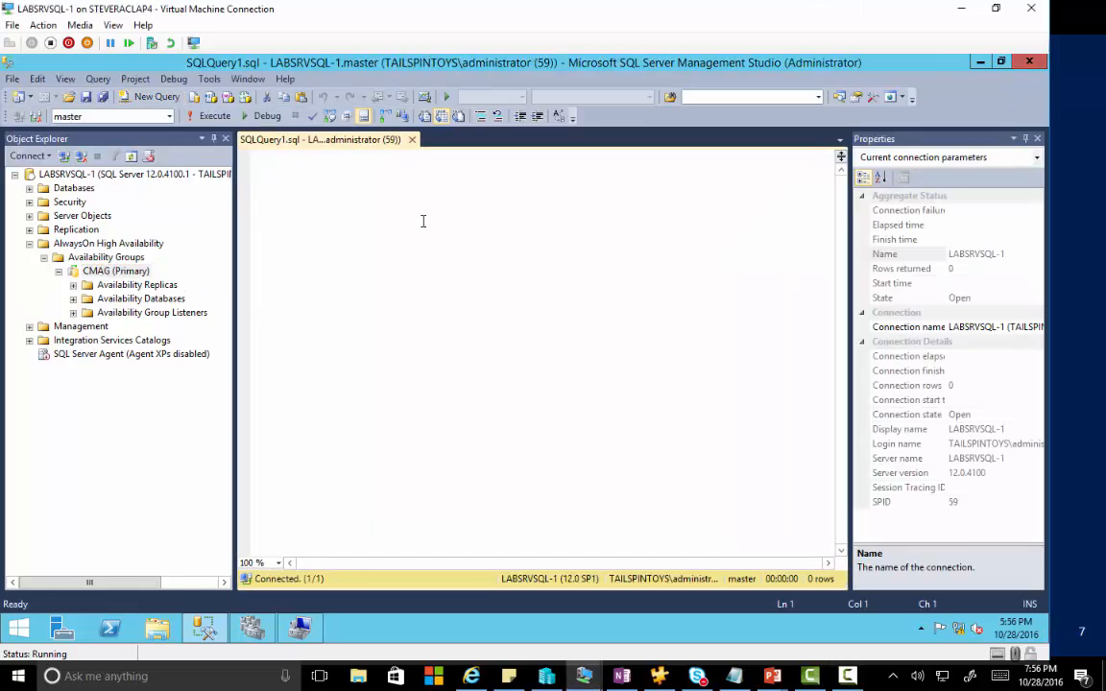
pyautogui.write("--Set Trustworthy ALTER DATABASE CM_DMO SET TRUSTWORTHY ON  --CLR Integration USE CM_DMO GO SP_CONFIGURE 'show advanced options', 1; GO RECONFIGURE; GO SP_CONFIGURE 'clr enabled', 1; GO RECONFIGURE; GO")
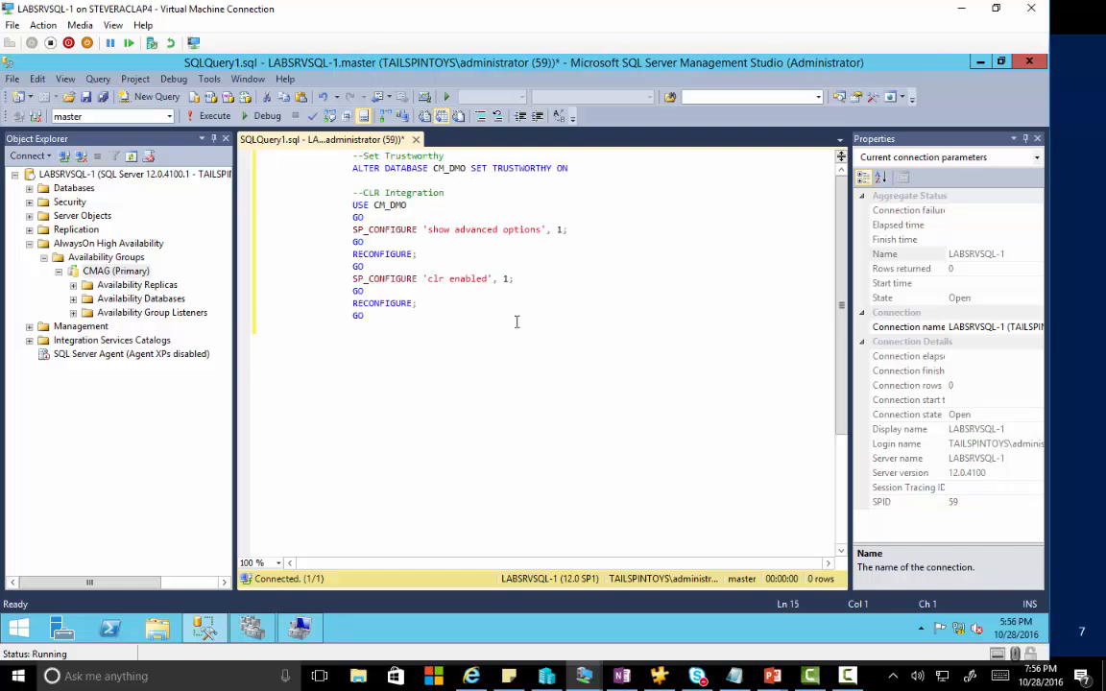
pyautogui.click(215, 116)
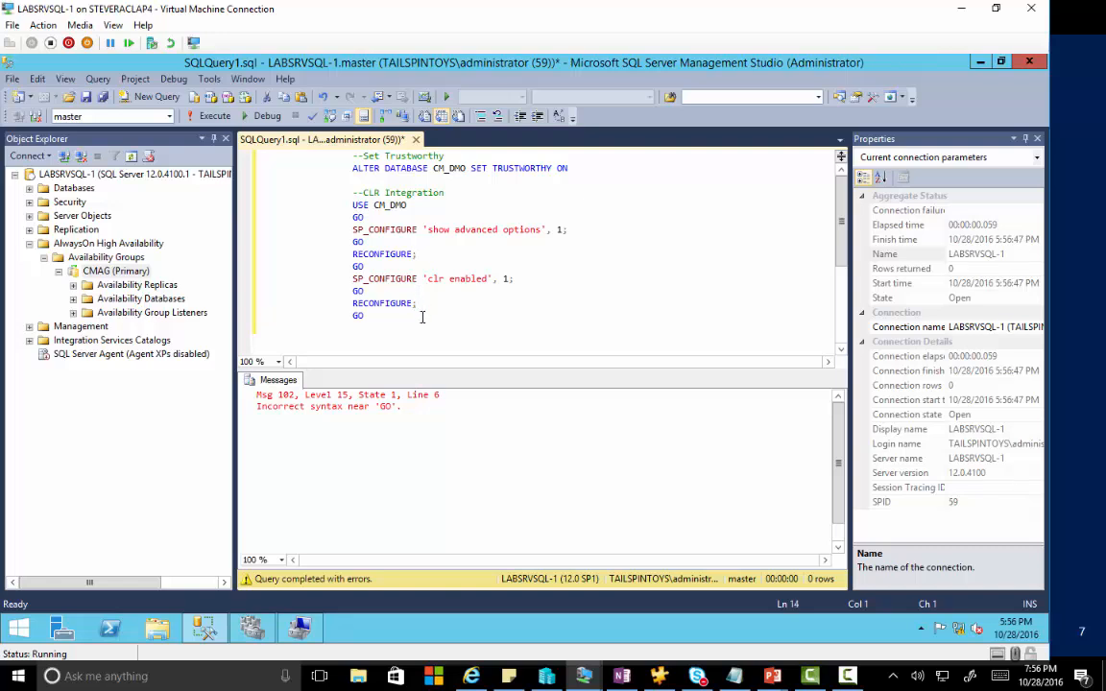
pyautogui.hotkey('ctrl', 'Home')
pyautogui.hotkey('shift', 'Down')
pyautogui.hotkey('shift', 'Down')
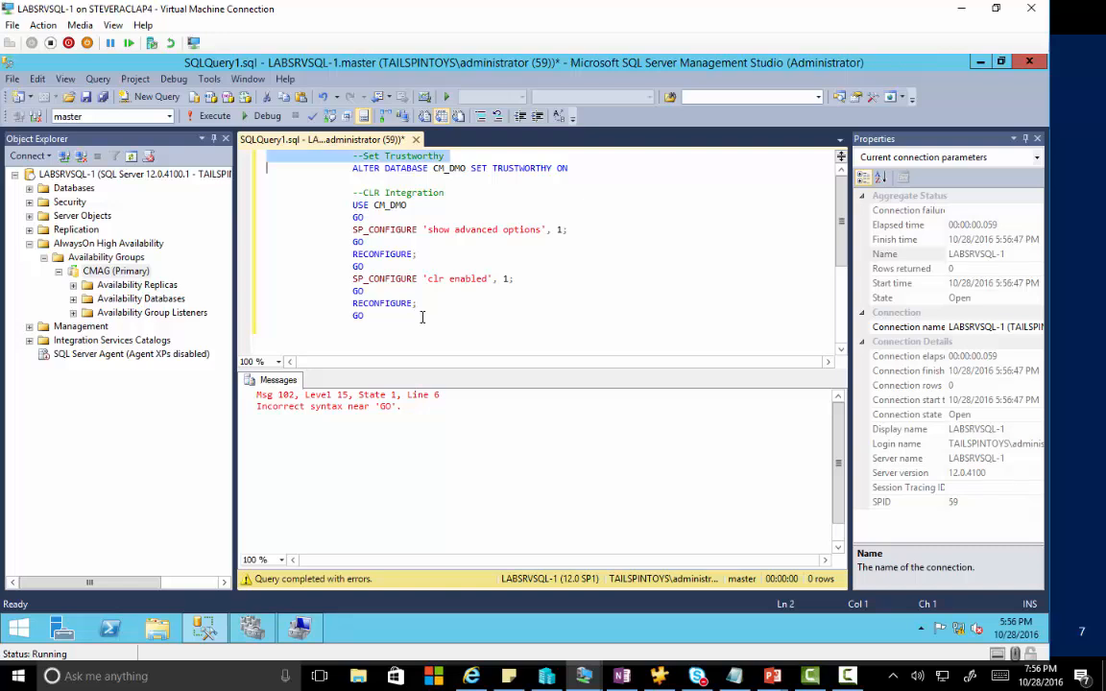
pyautogui.press('F5')
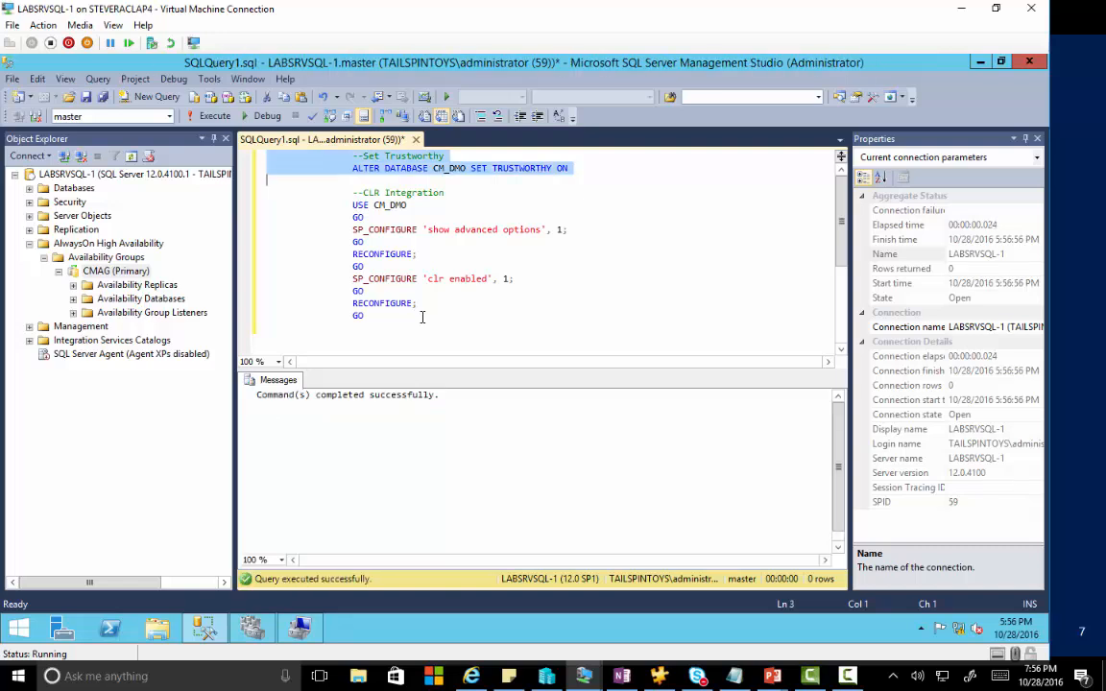
# Select and run the CLR Integration batch, which fails with a syntax error near GO.
pyautogui.press('Down')
pyautogui.press('Down')
pyautogui.hotkey('shift', 'Down')
pyautogui.hotkey('shift', 'Down')
pyautogui.hotkey('shift', 'Down')
pyautogui.hotkey('shift', 'Down')
pyautogui.hotkey('shift', 'Down')
pyautogui.hotkey('shift', 'Down')
pyautogui.hotkey('shift', 'Down')
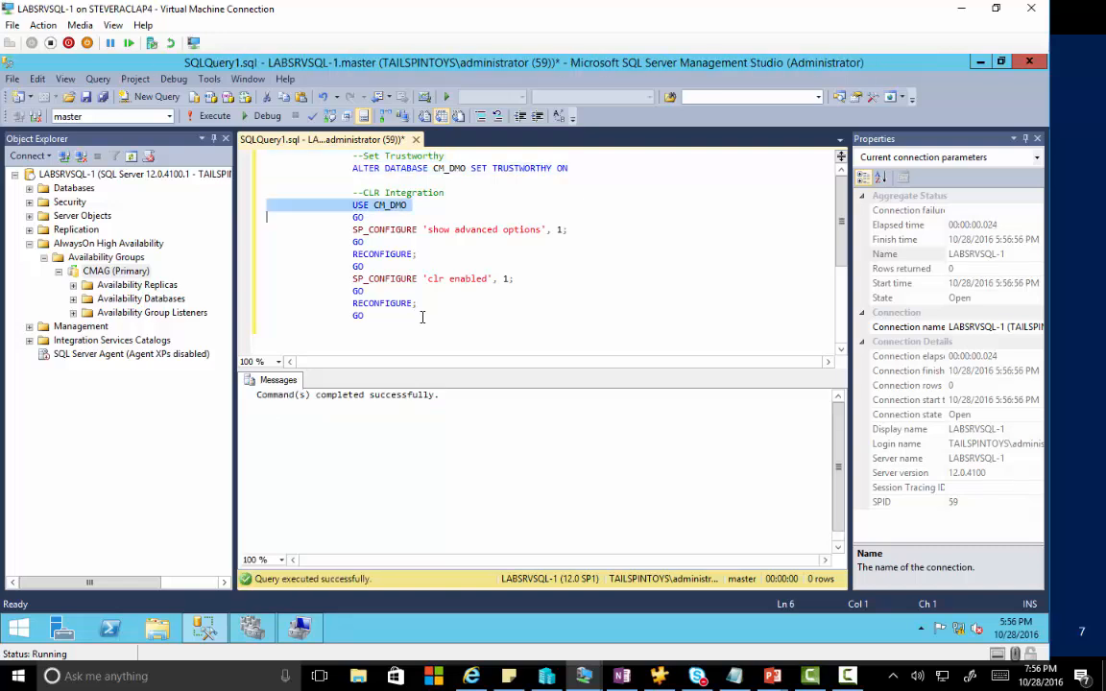
pyautogui.hotkey('shift', 'Down')
pyautogui.hotkey('shift', 'Down')
pyautogui.hotkey('shift', 'Down')
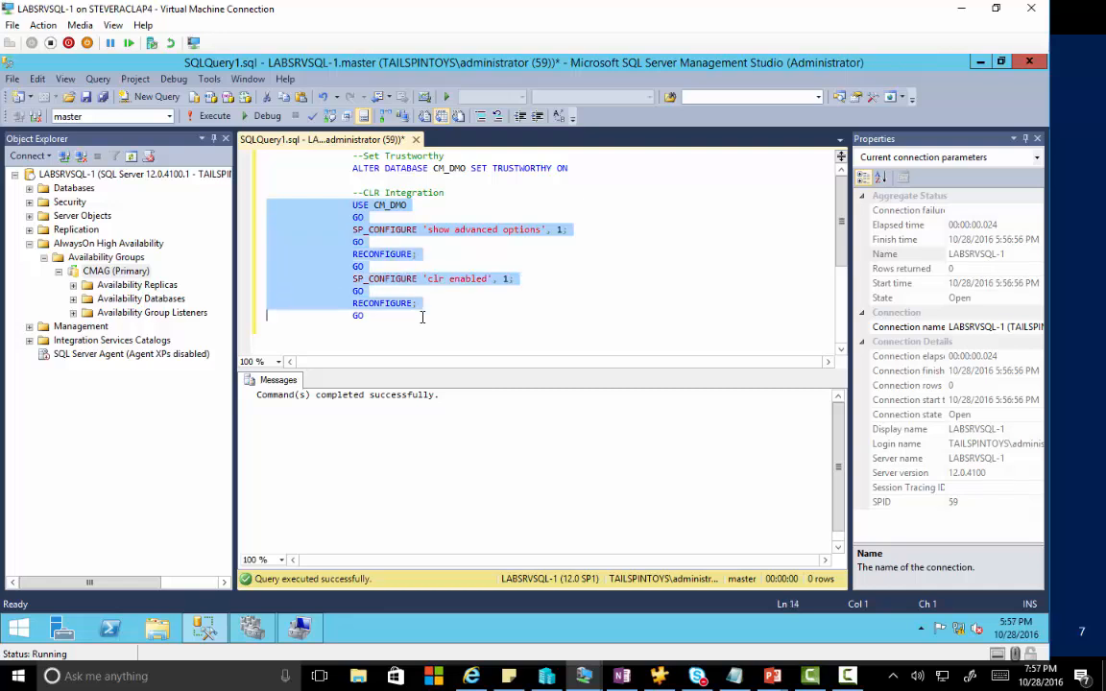
pyautogui.press('F5')
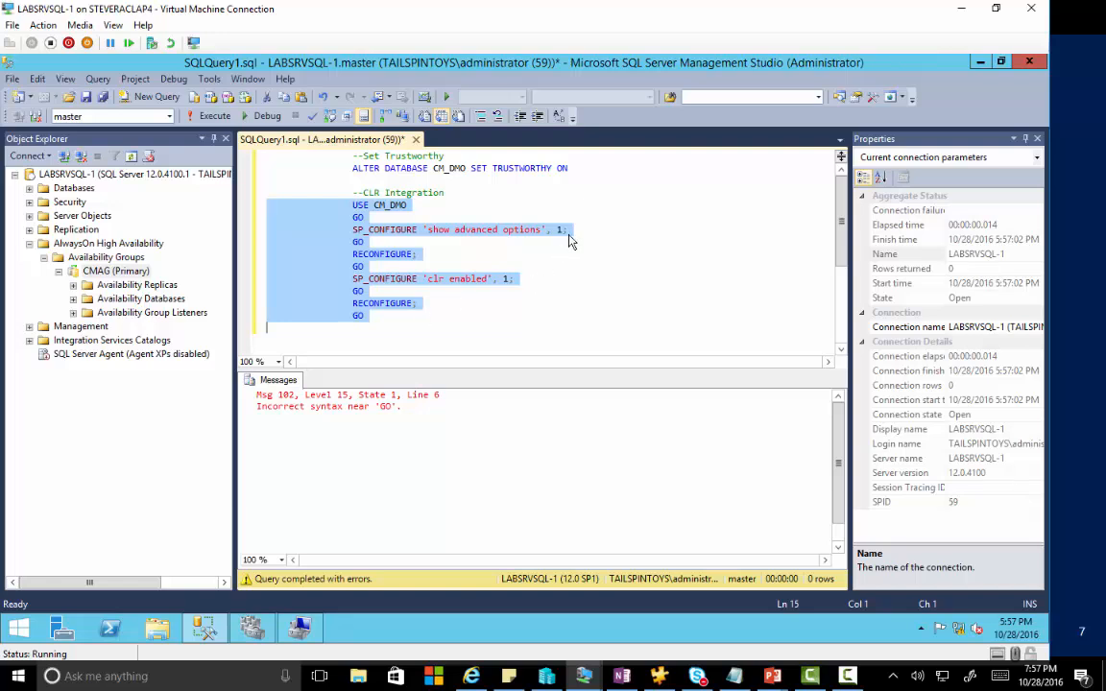
# Fix the CLR Integration block and run it, enabling 'show advanced options' and 'clr enabled'.
pyautogui.click(558, 230)
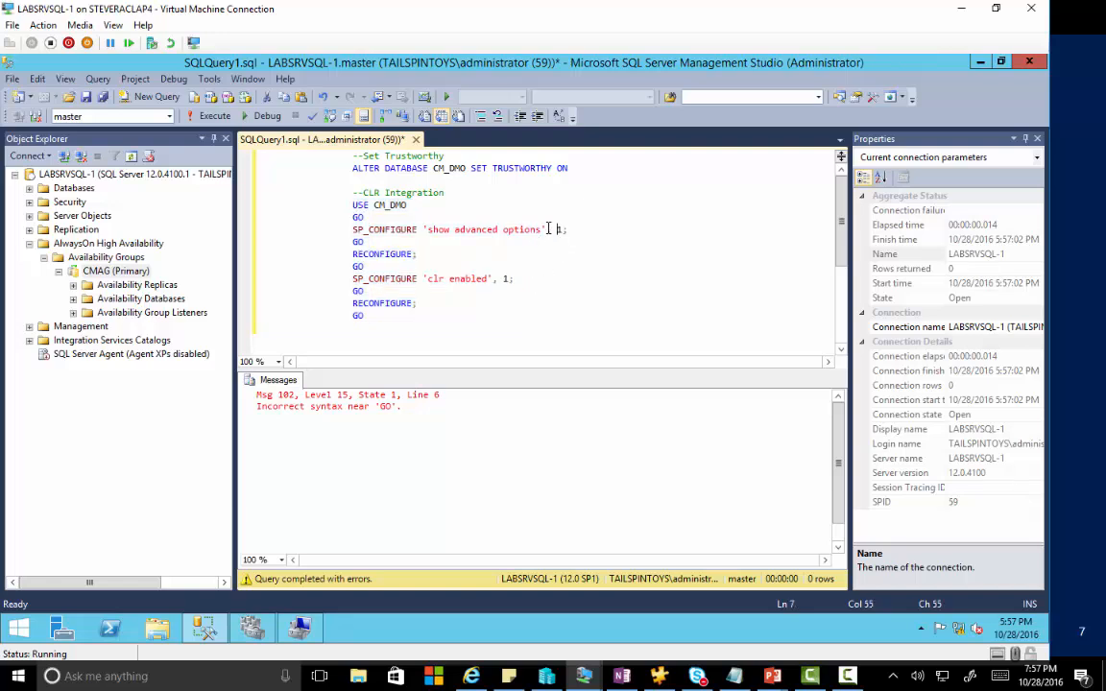
pyautogui.click(547, 229)
pyautogui.press('Left')
pyautogui.press('Left')
pyautogui.press('Left')
pyautogui.press('Left')
pyautogui.press('Left')
pyautogui.press('Left')
pyautogui.press('Left')
pyautogui.press('Left')
pyautogui.press('Left')
pyautogui.press('Left')
pyautogui.press('Left')
pyautogui.press('Left')
pyautogui.press('Left')
pyautogui.press('Left')
pyautogui.press('Left')
pyautogui.press('Left')
pyautogui.press('Left')
pyautogui.press('Left')
pyautogui.press('Left')
pyautogui.press('Left')
pyautogui.press('Left')
pyautogui.press('Left')
pyautogui.press('Down')
pyautogui.press('Down')
pyautogui.press('Right')
pyautogui.press('Right')
pyautogui.press('Right')
pyautogui.press('Right')
pyautogui.press('Right')
pyautogui.press('Right')
pyautogui.press('Right')
pyautogui.press('Right')
pyautogui.press('Right')
pyautogui.press('Right')
pyautogui.press('Down')
pyautogui.hotkey('shift', 'Up')
pyautogui.hotkey('shift', 'Up')
pyautogui.hotkey('shift', 'Up')
pyautogui.hotkey('shift', 'Up')
pyautogui.hotkey('shift', 'Up')
pyautogui.hotkey('shift', 'Up')
pyautogui.hotkey('shift', 'Up')
pyautogui.hotkey('shift', 'Up')
pyautogui.hotkey('shift', 'Up')
pyautogui.hotkey('shift', 'Up')
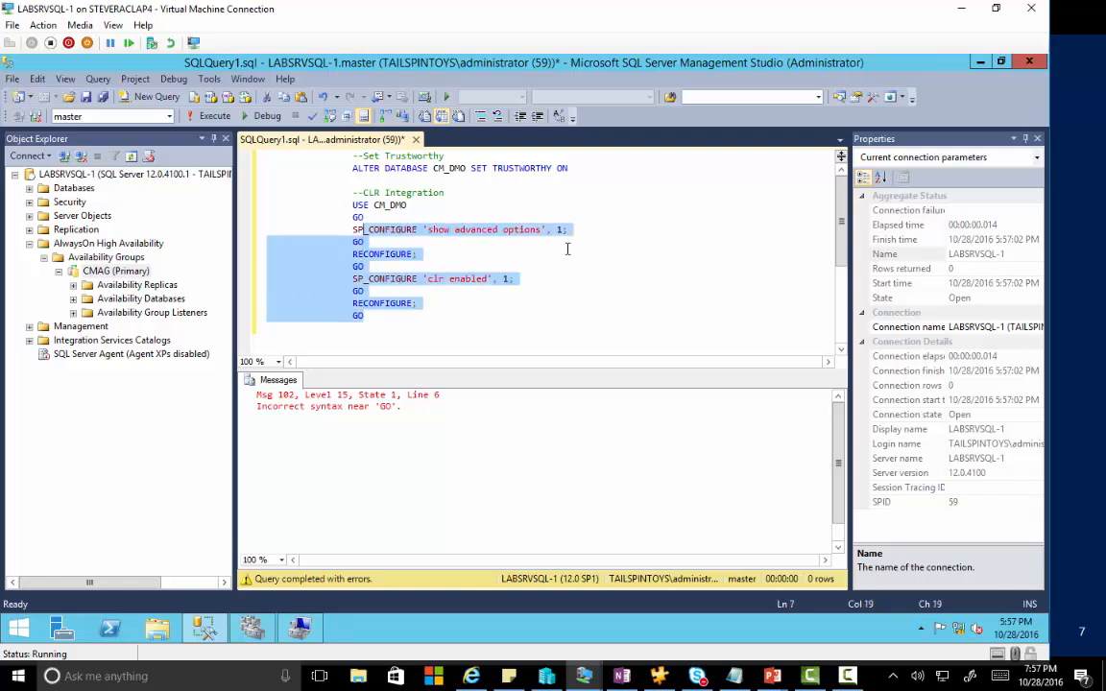
pyautogui.hotkey('shift', 'Left')
pyautogui.hotkey('shift', 'Left')
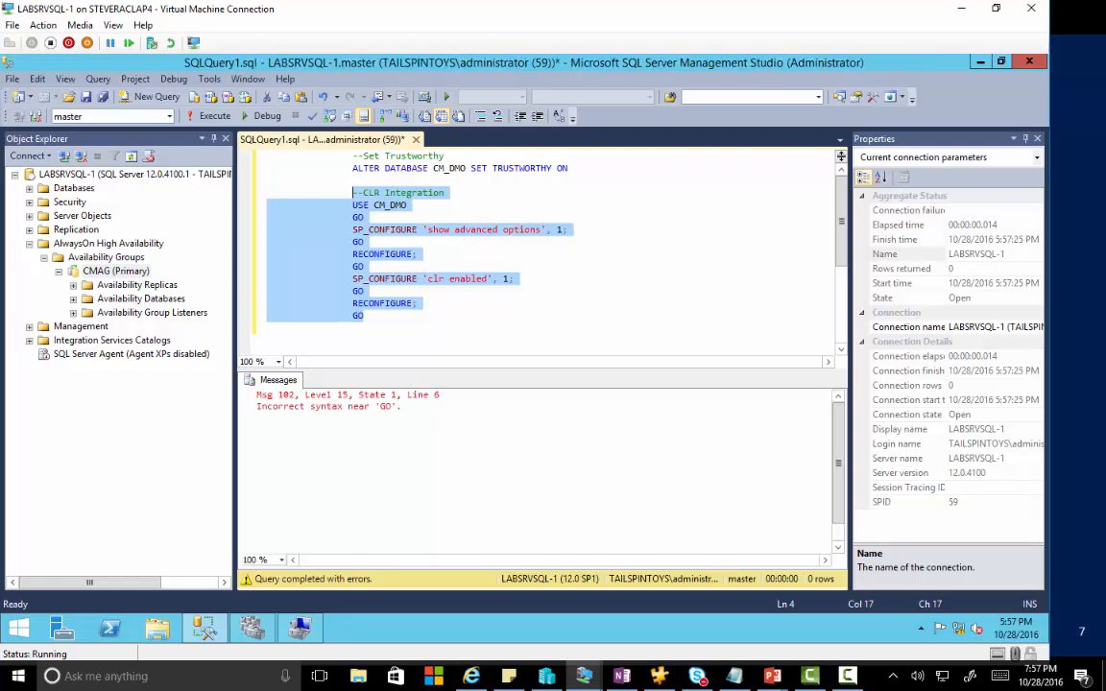
pyautogui.press('F5')
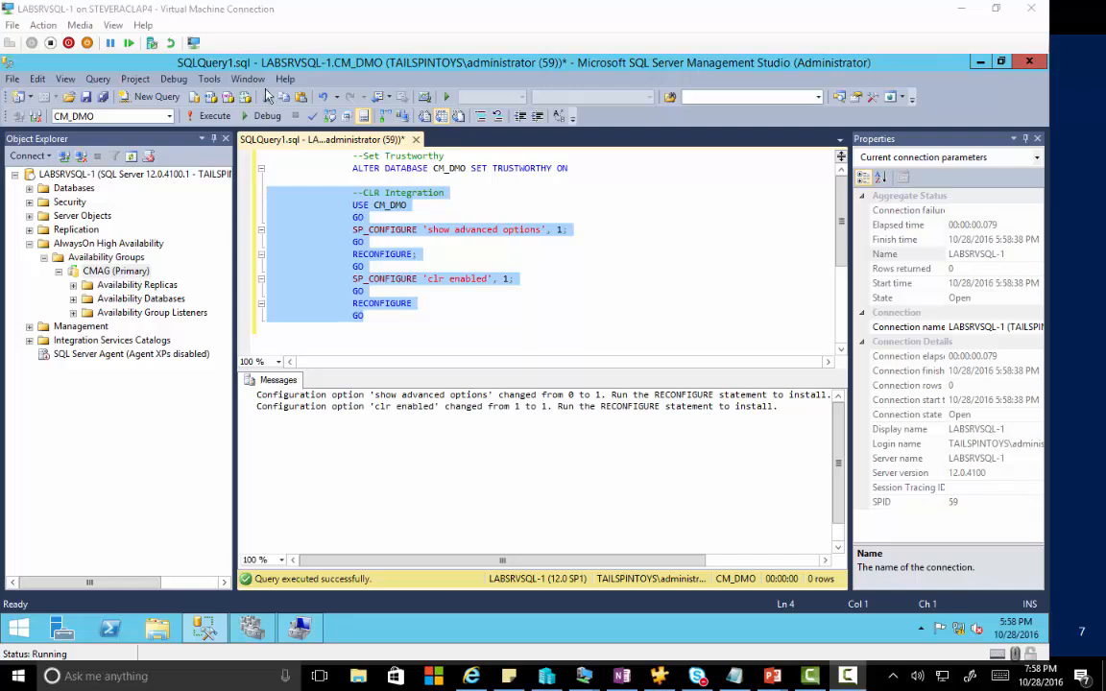
pyautogui.click(215, 116)
# Select script lines 1–14 and bring the LABSRVSQL-2 VM window into view.
pyautogui.click(402, 323)
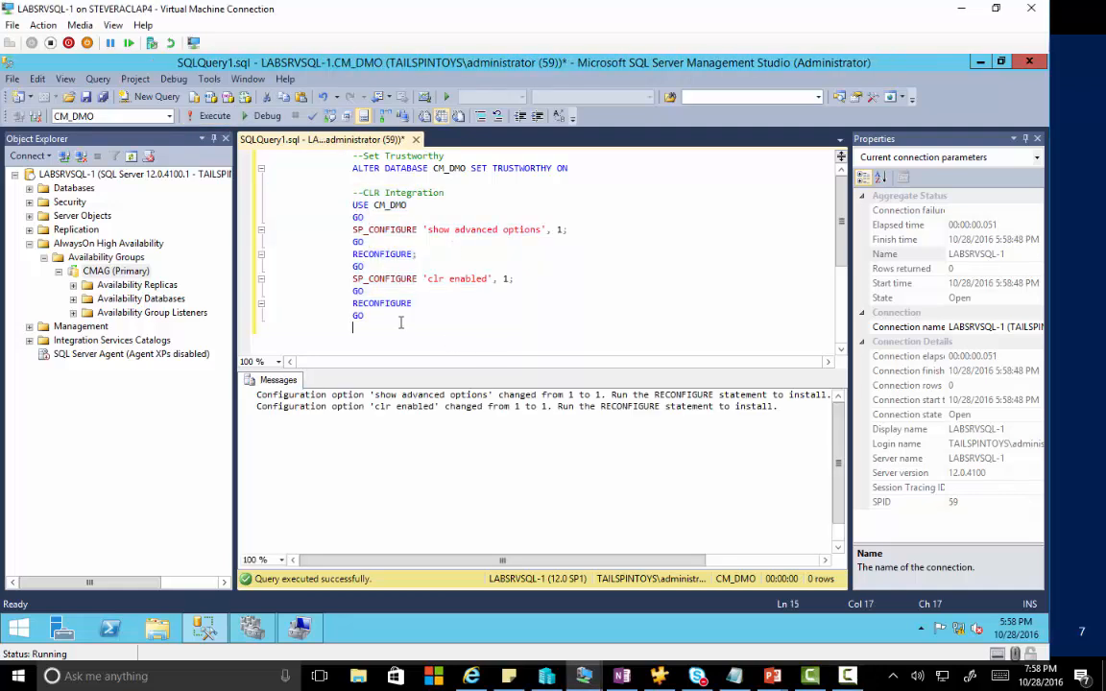
pyautogui.moveTo(382, 317); pyautogui.dragTo(247, 140)
pyautogui.hotkey('ctrl', 'c')
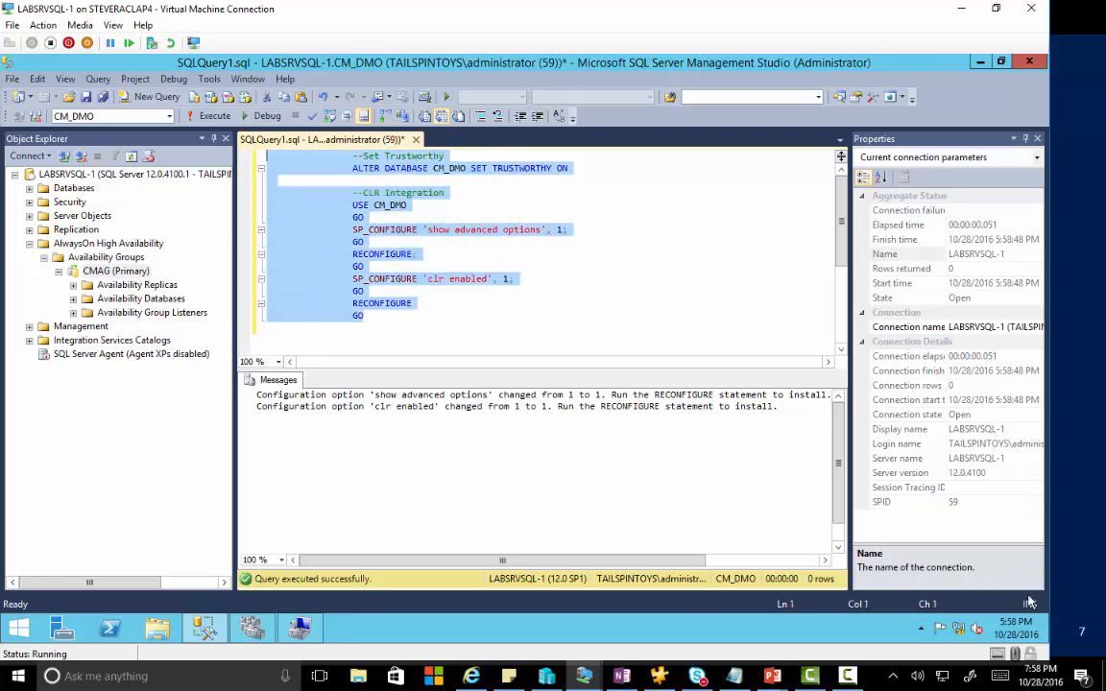
pyautogui.moveTo(587, 676)
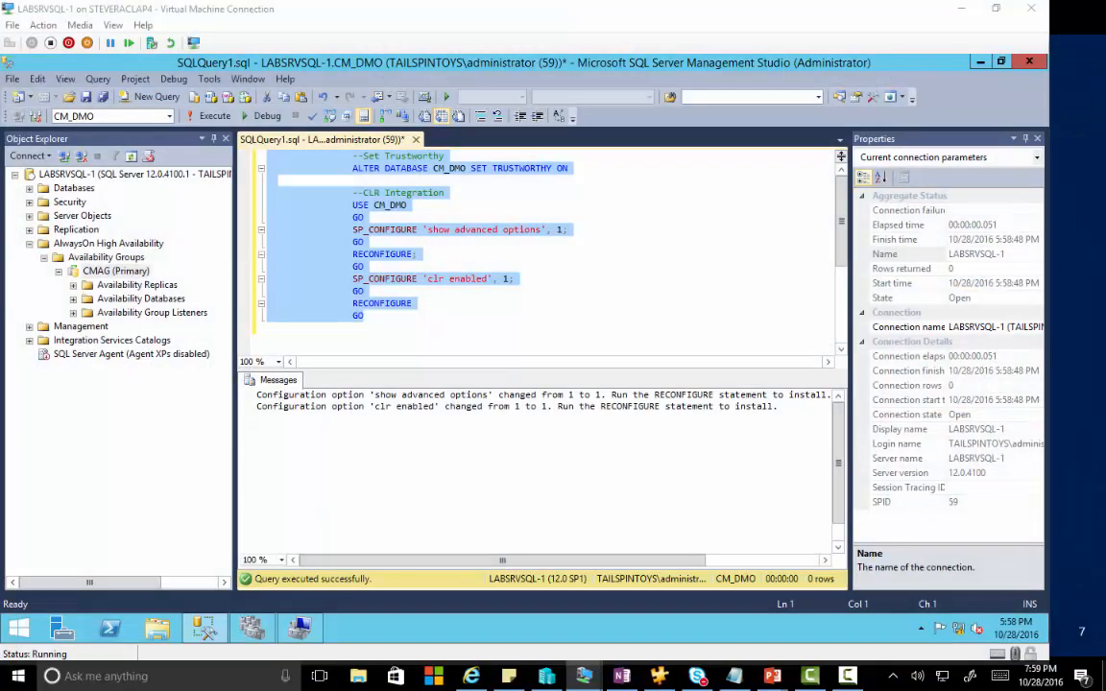
pyautogui.moveTo(1105, 274); pyautogui.dragTo(504, 36)
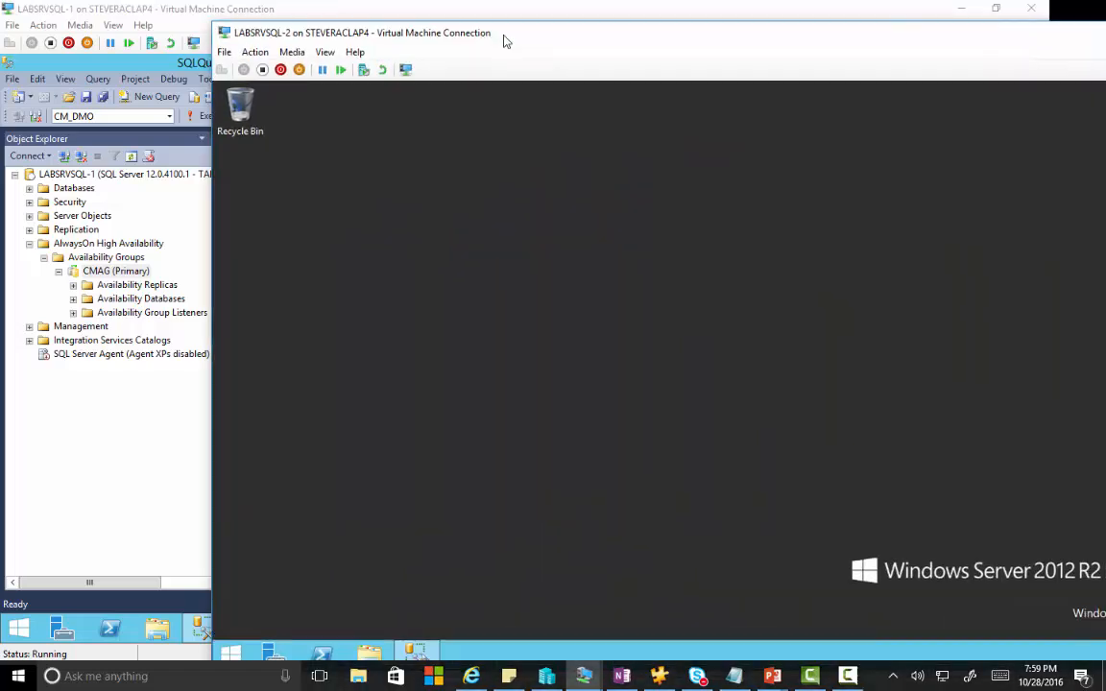
# On LABSRVSQL-2, paste the same CLR integration script into a new Management Studio query and run it.
pyautogui.doubleClick(504, 36)
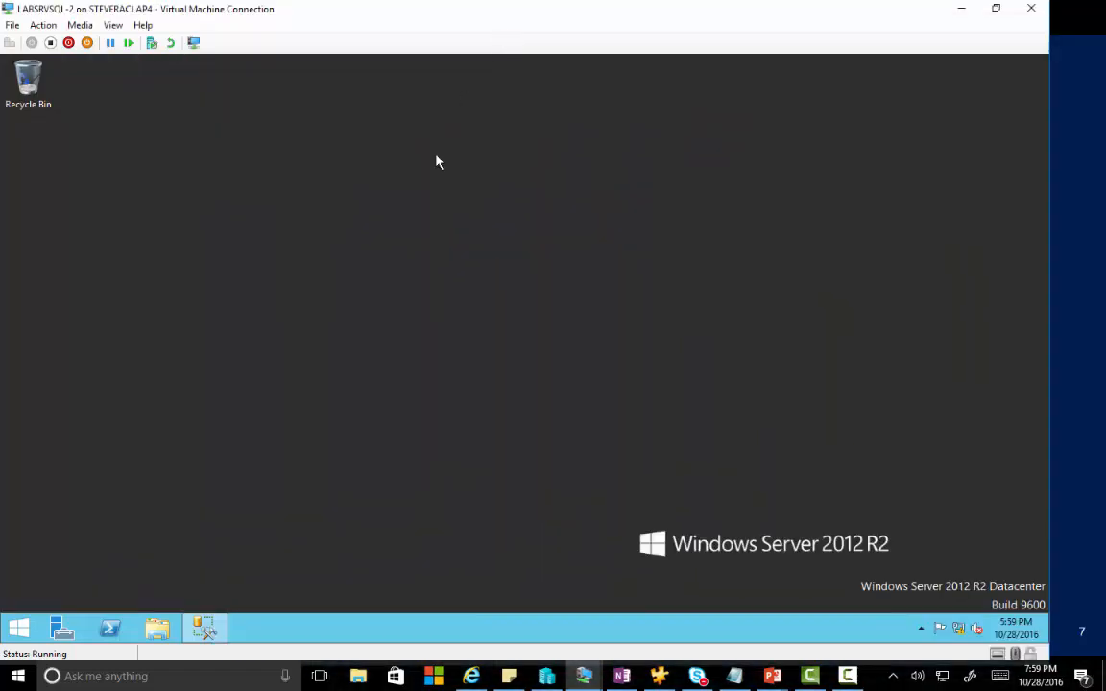
pyautogui.click(209, 629)
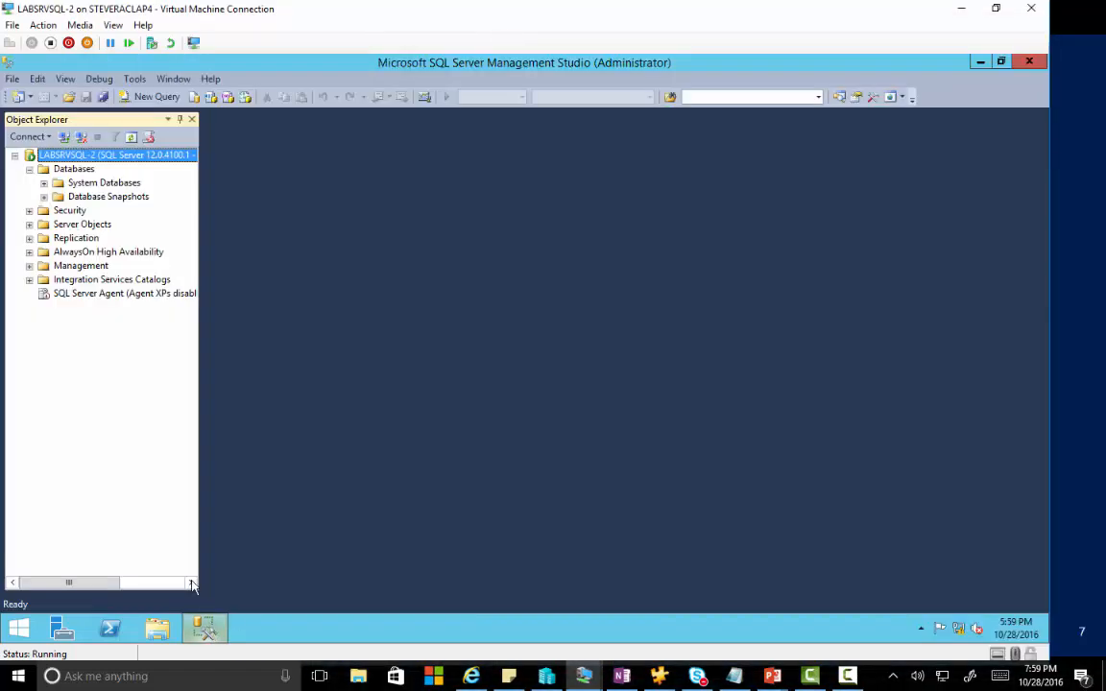
pyautogui.click(153, 96)
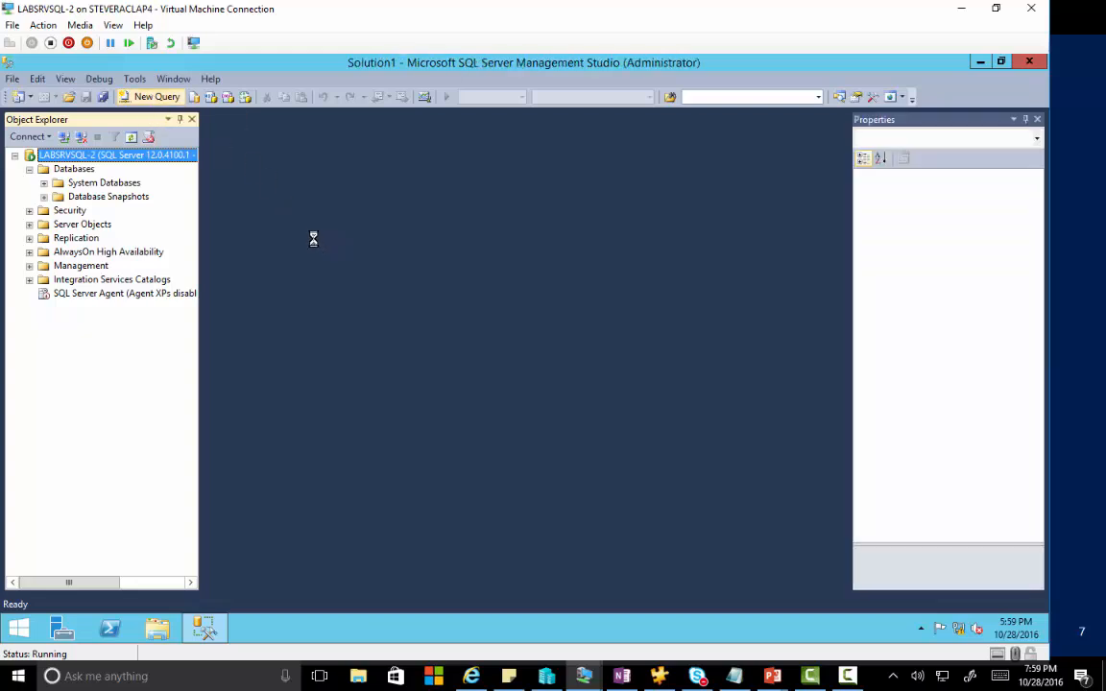
pyautogui.hotkey('ctrl', 'v')
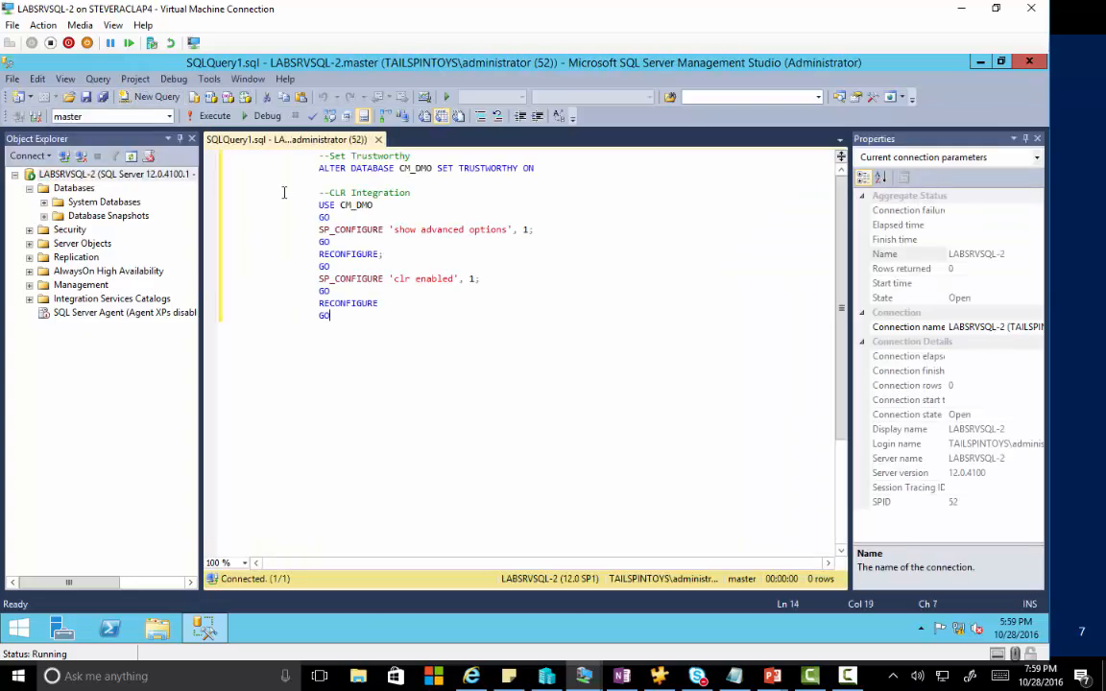
pyautogui.click(214, 116)
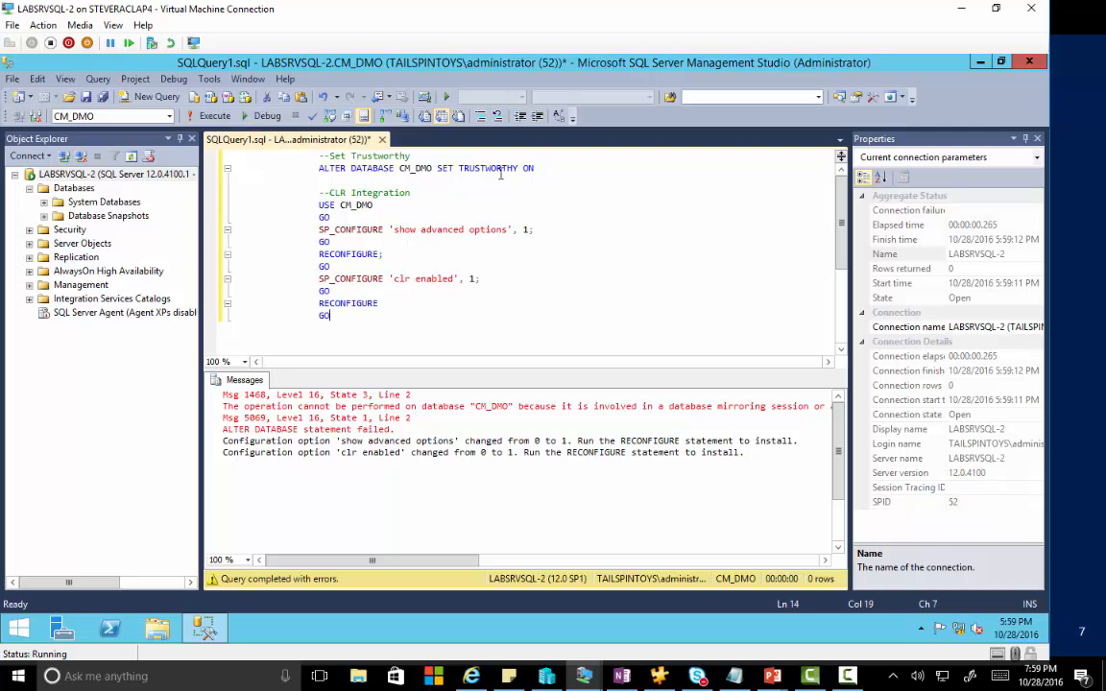
# Rerun the TRUSTWORTHY statement in the master context, then run the CLR Integration batch on LABSRVSQL-2.
pyautogui.moveTo(482, 165); pyautogui.dragTo(210, 138)
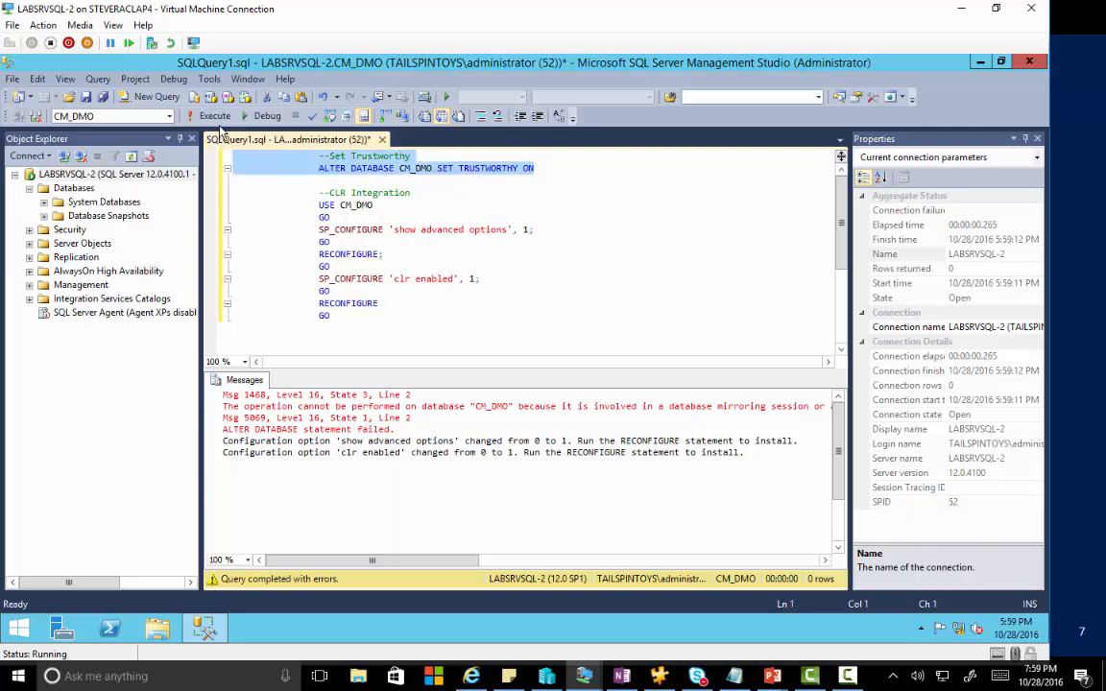
pyautogui.click(217, 117)
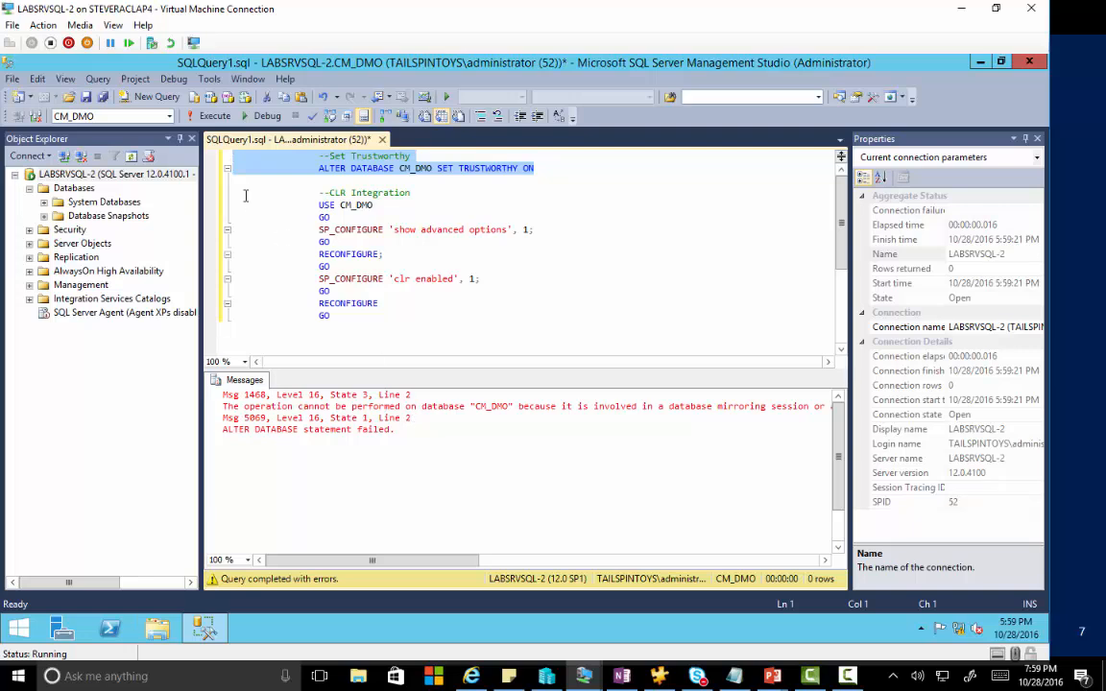
pyautogui.click(162, 117)
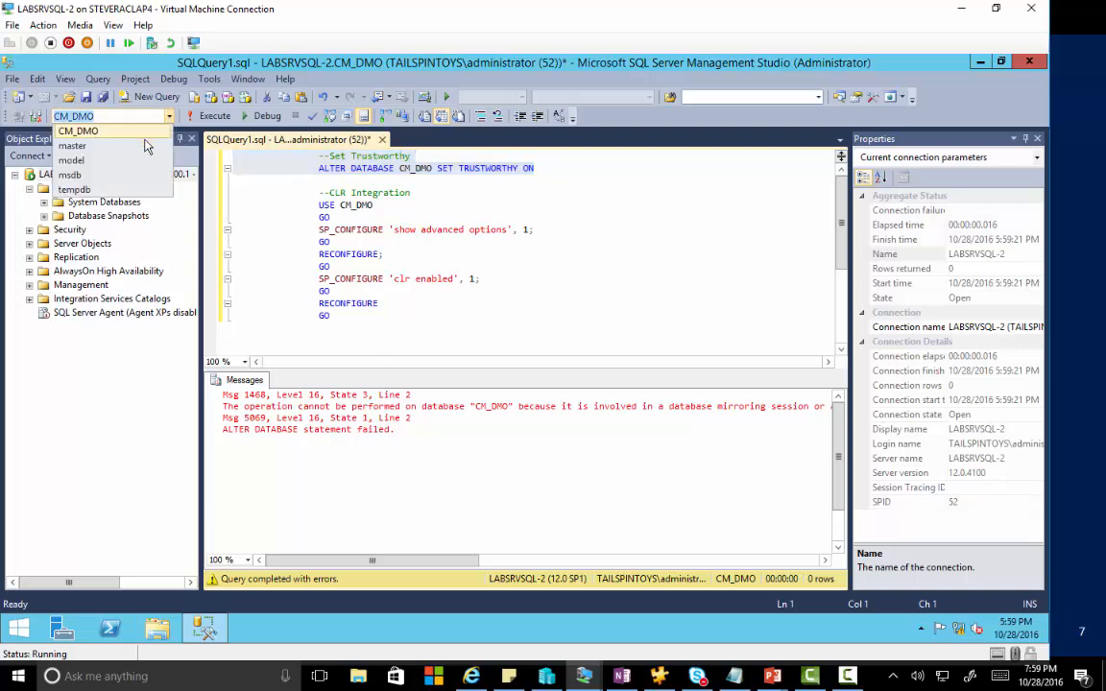
pyautogui.click(135, 145)
pyautogui.press('F5')
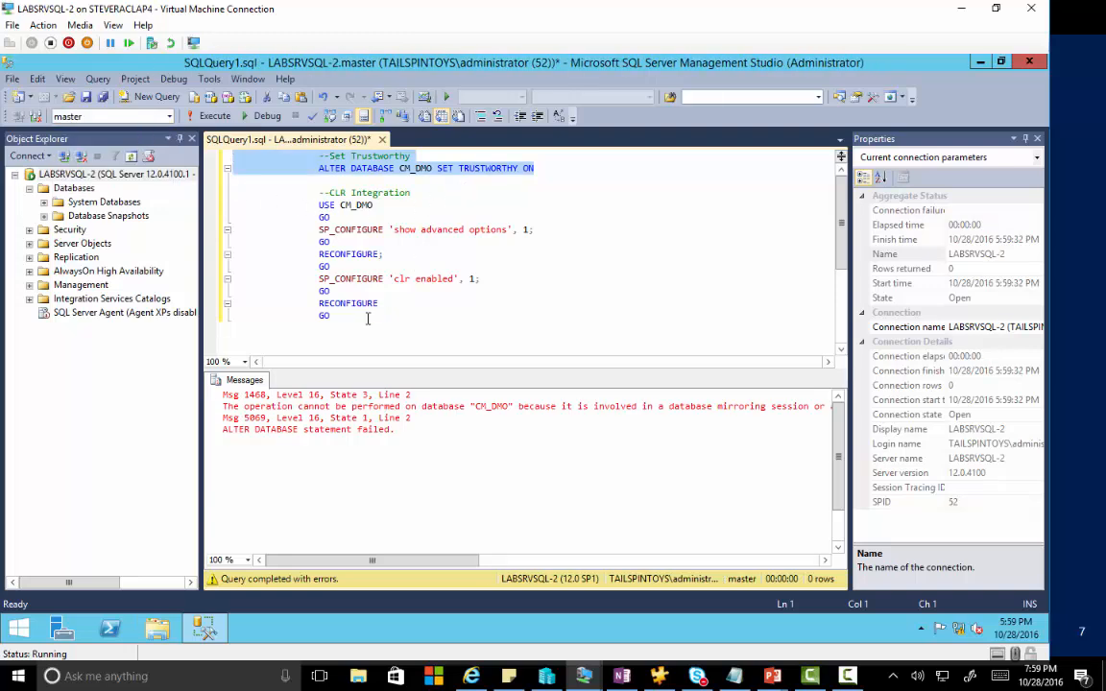
pyautogui.moveTo(368, 314); pyautogui.dragTo(230, 208)
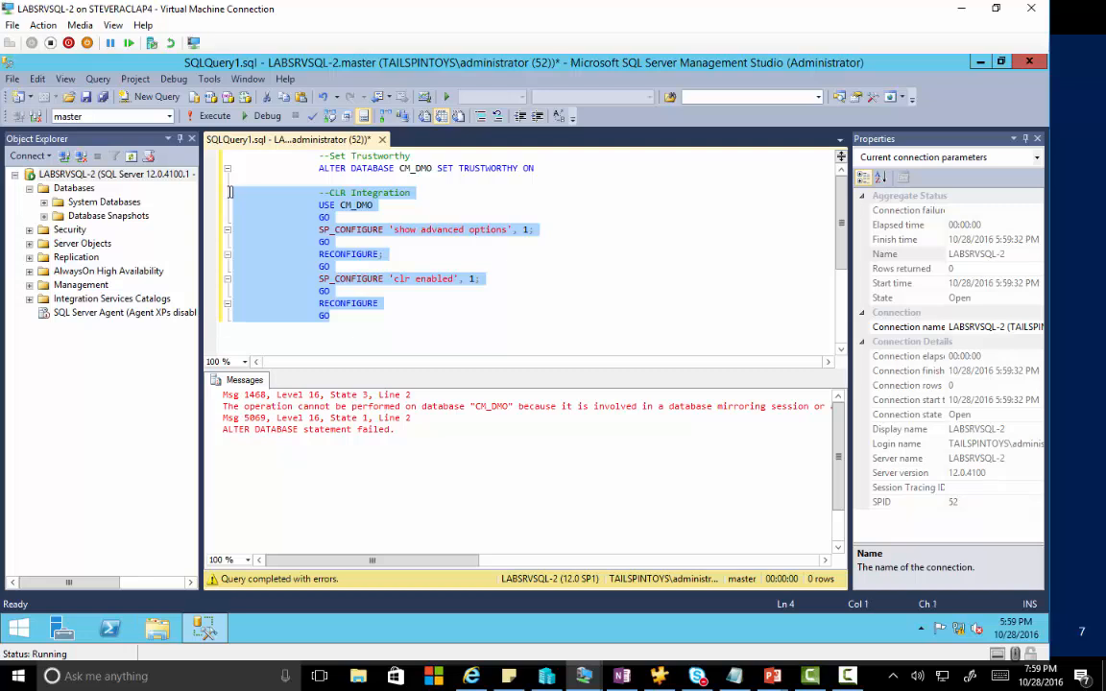
pyautogui.press('F5')
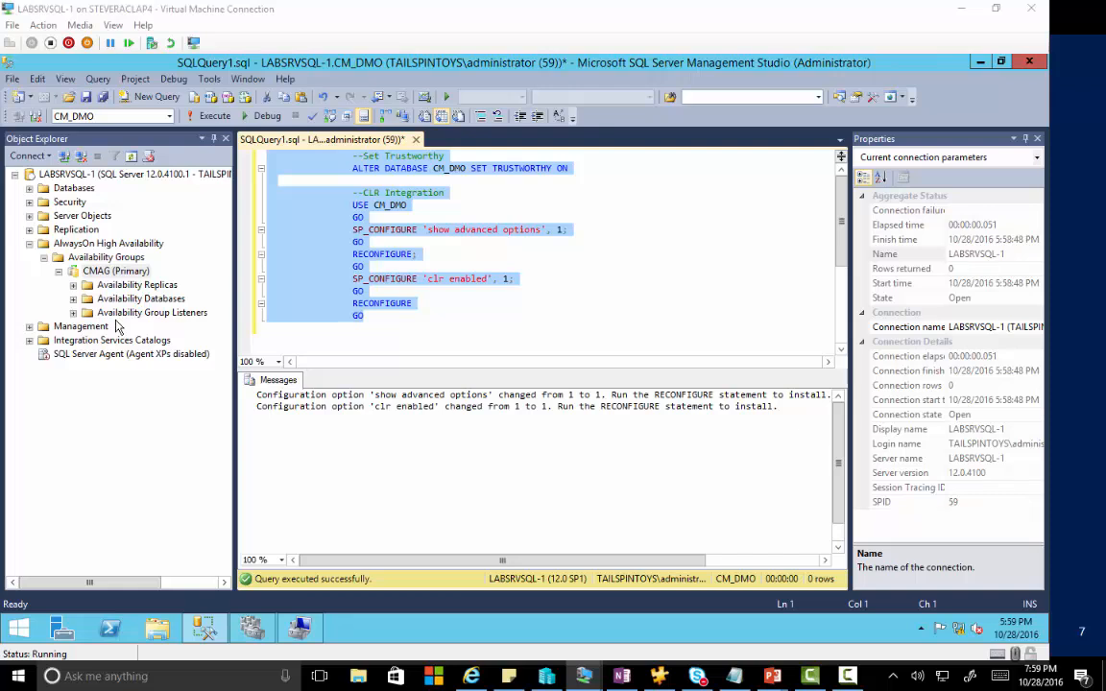
# Open the CMAG dashboard to confirm healthy synchronized replicas, then start a CMAG failover.
pyautogui.rightClick(117, 273)
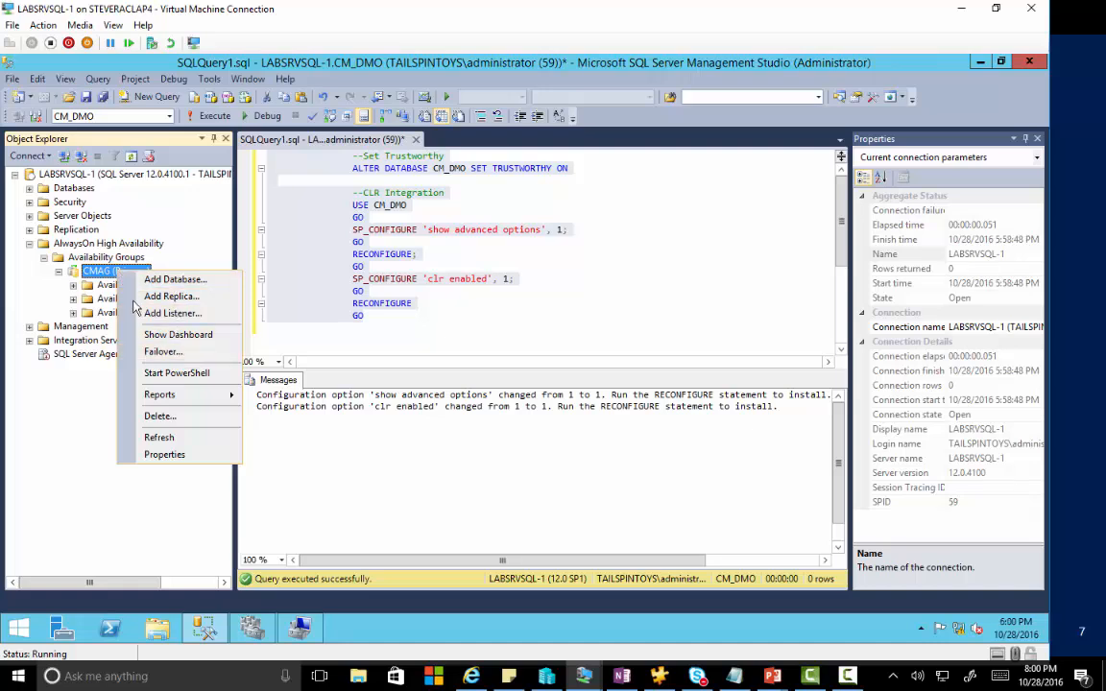
pyautogui.click(175, 334)
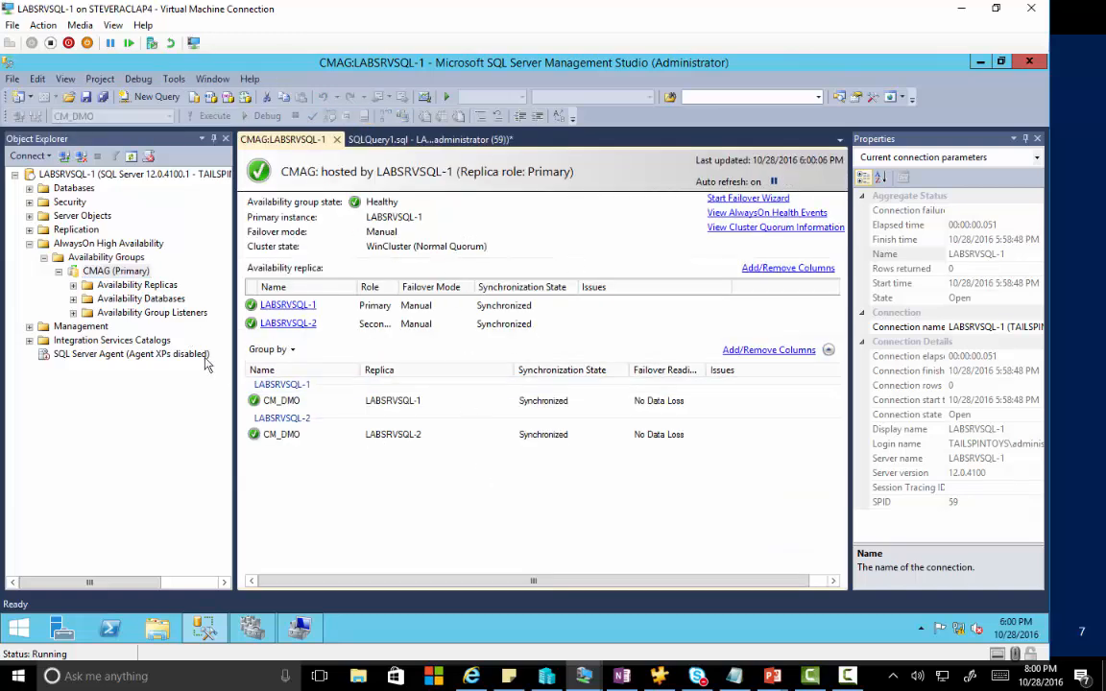
pyautogui.rightClick(113, 271)
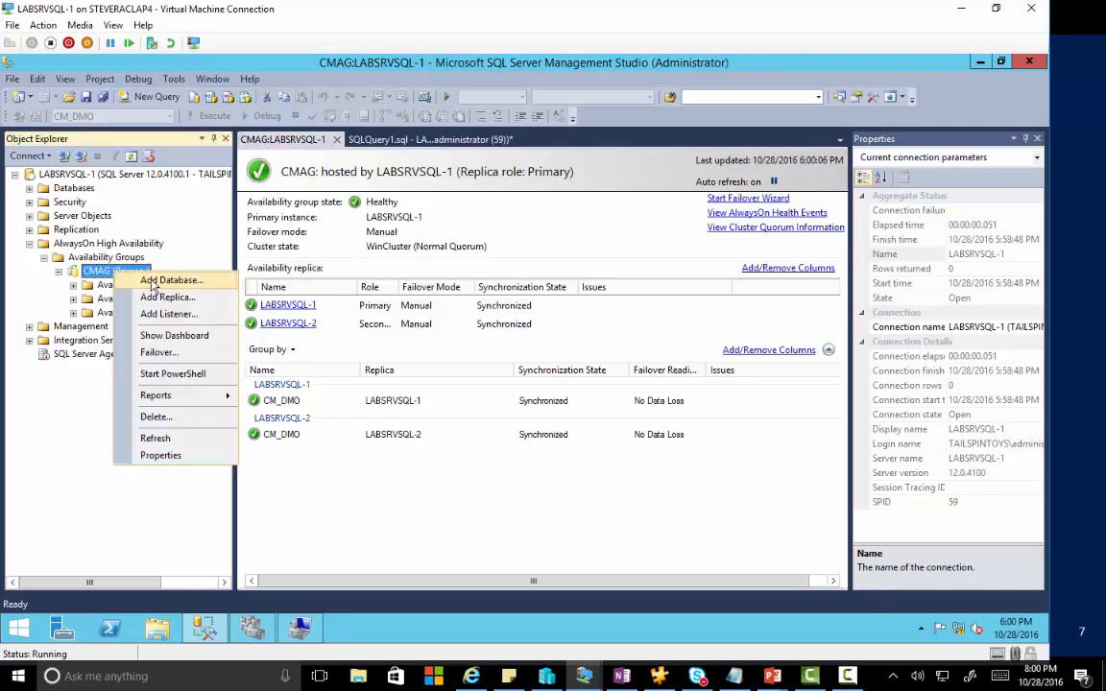
pyautogui.click(158, 353)
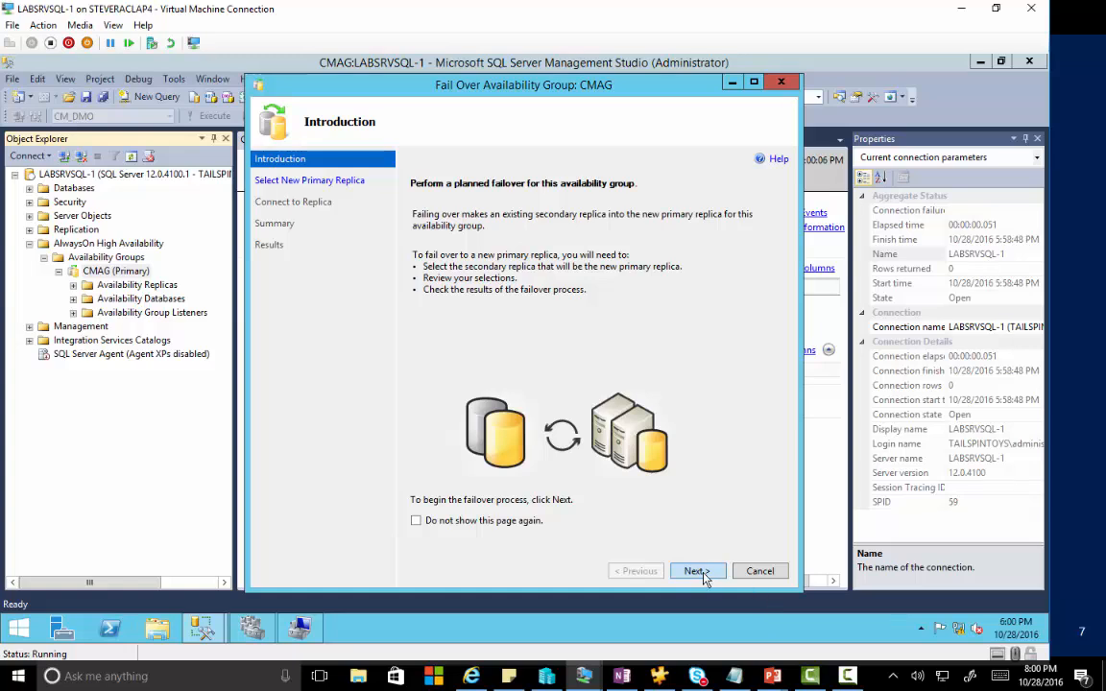
# Fail CMAG over to LABSRVSQL-2, connecting to that replica with Windows credentials.
pyautogui.click(697, 572)
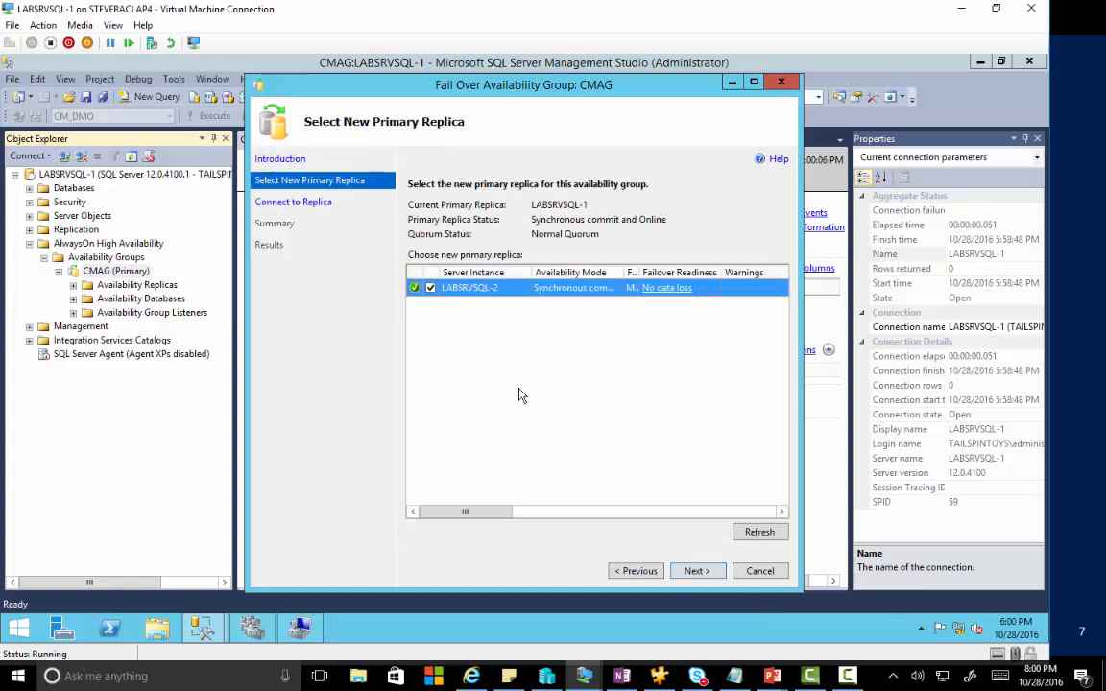
pyautogui.click(698, 571)
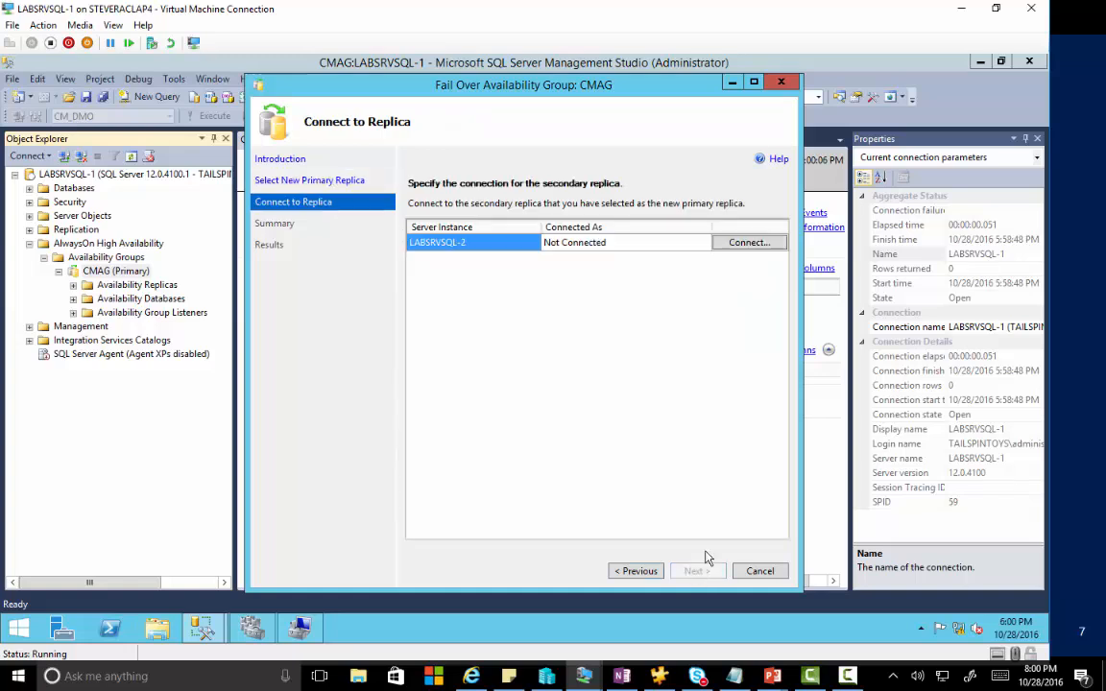
pyautogui.click(741, 247)
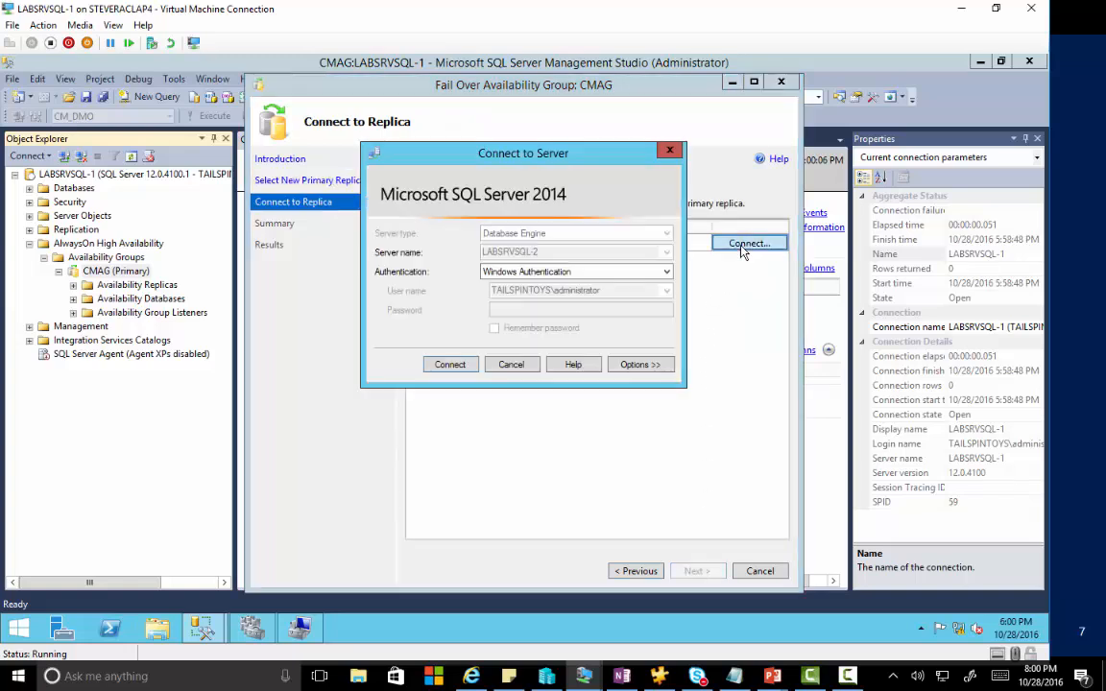
pyautogui.click(450, 365)
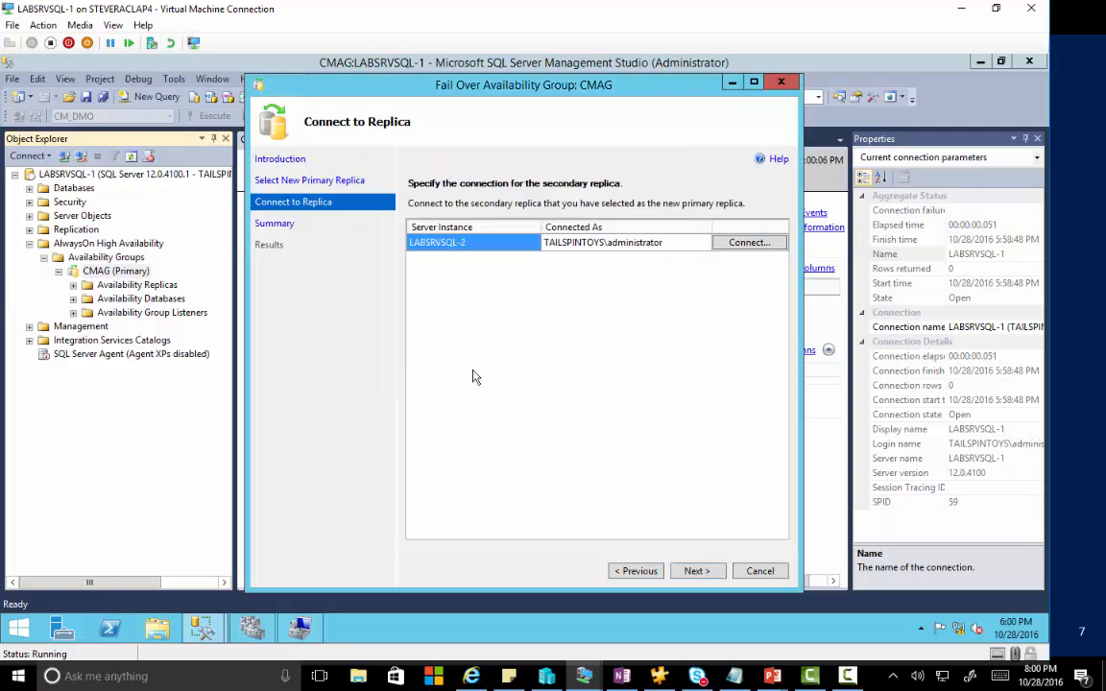
pyautogui.click(695, 571)
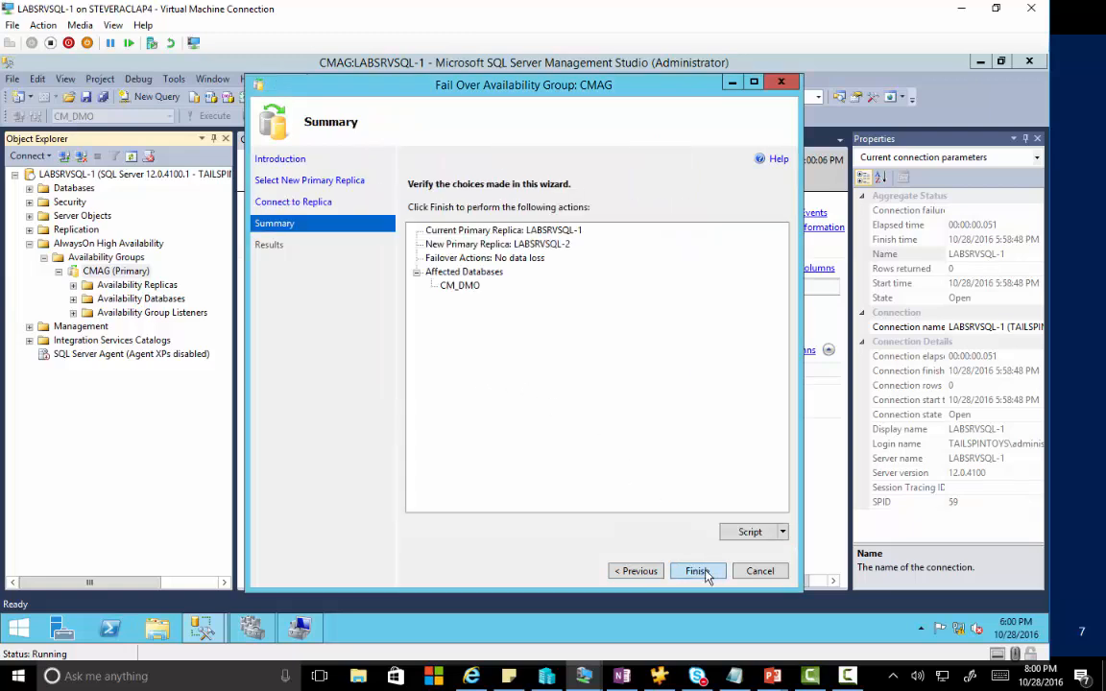
pyautogui.click(704, 573)
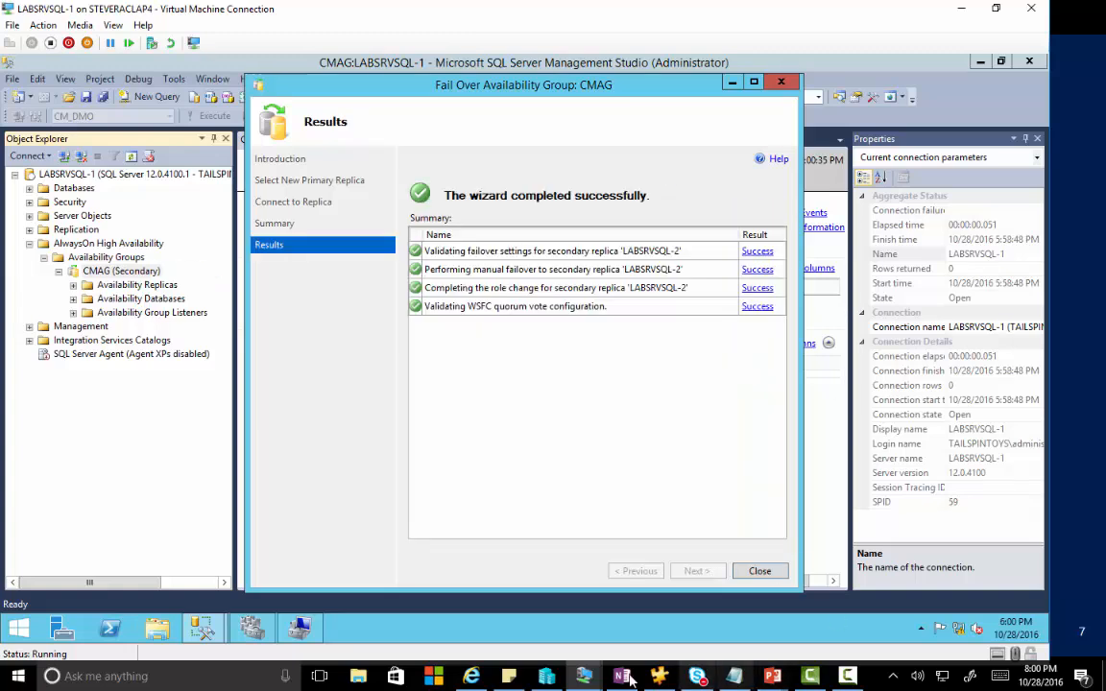
# Dismiss the failover results and close the CMAG dashboard and query tabs.
pyautogui.click(759, 574)
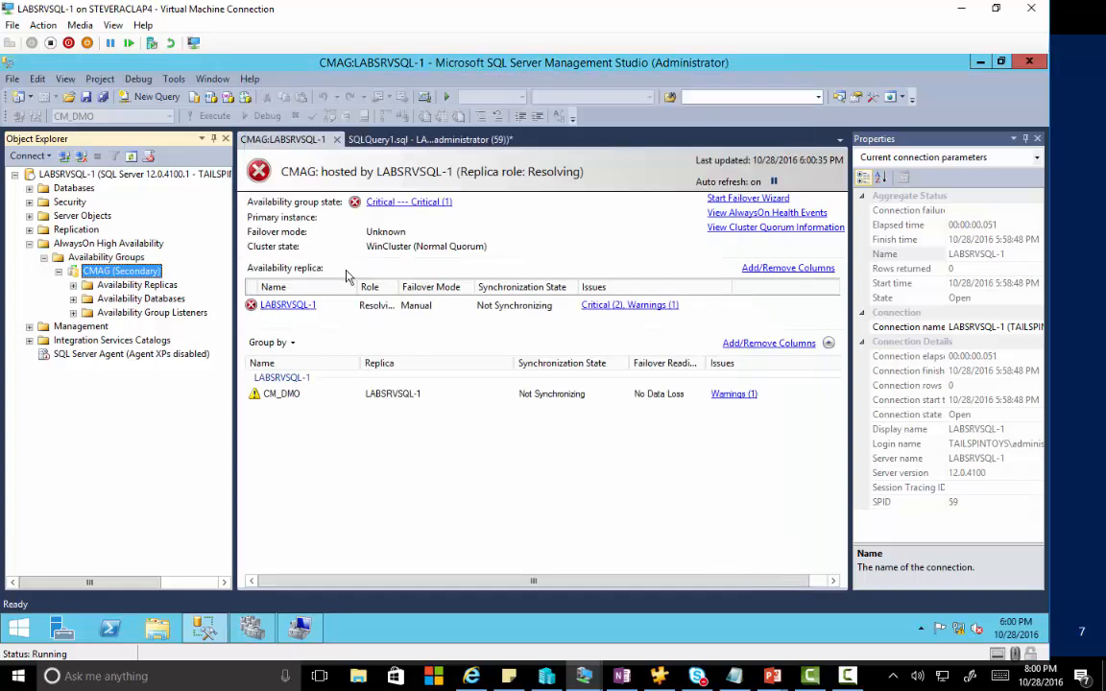
pyautogui.click(337, 140)
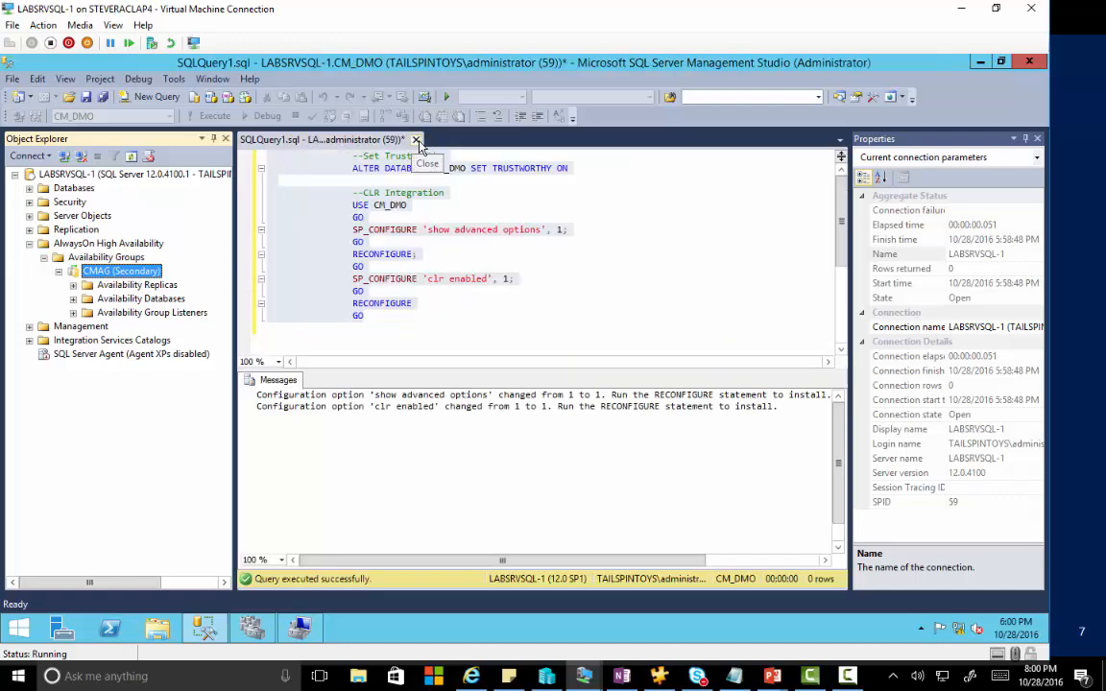
pyautogui.click(416, 139)
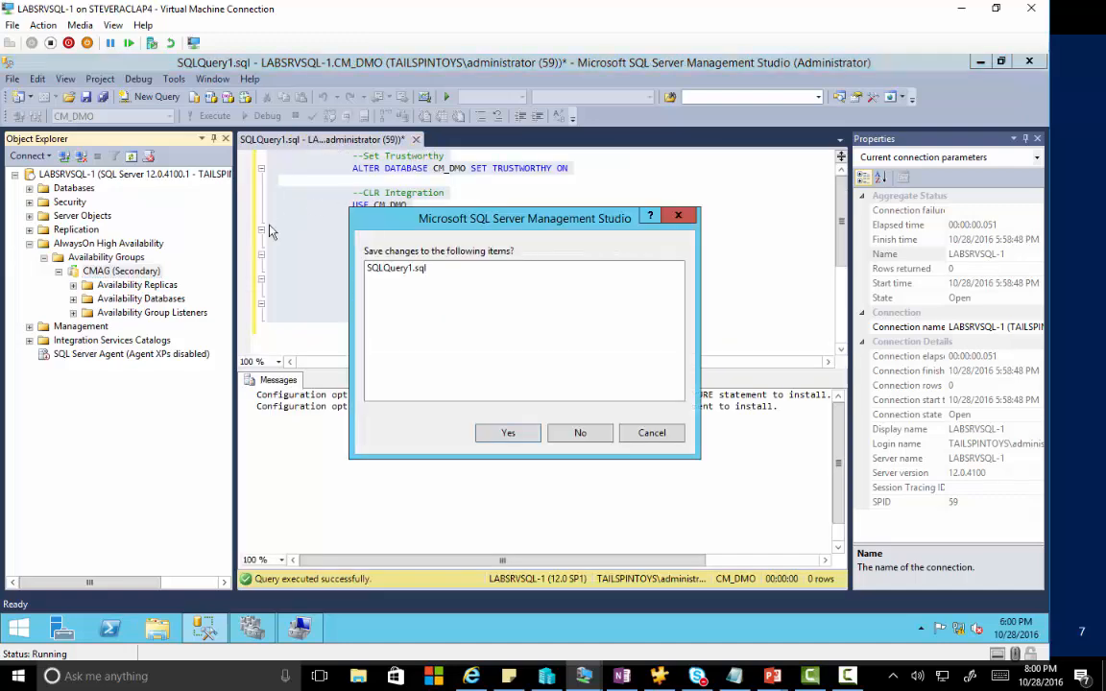
# Discard SQLQuery1 unsaved, reopen the CMAG dashboard from the secondary, and reveal listener CMAGSQL.
pyautogui.click(581, 434)
pyautogui.rightClick(146, 253)
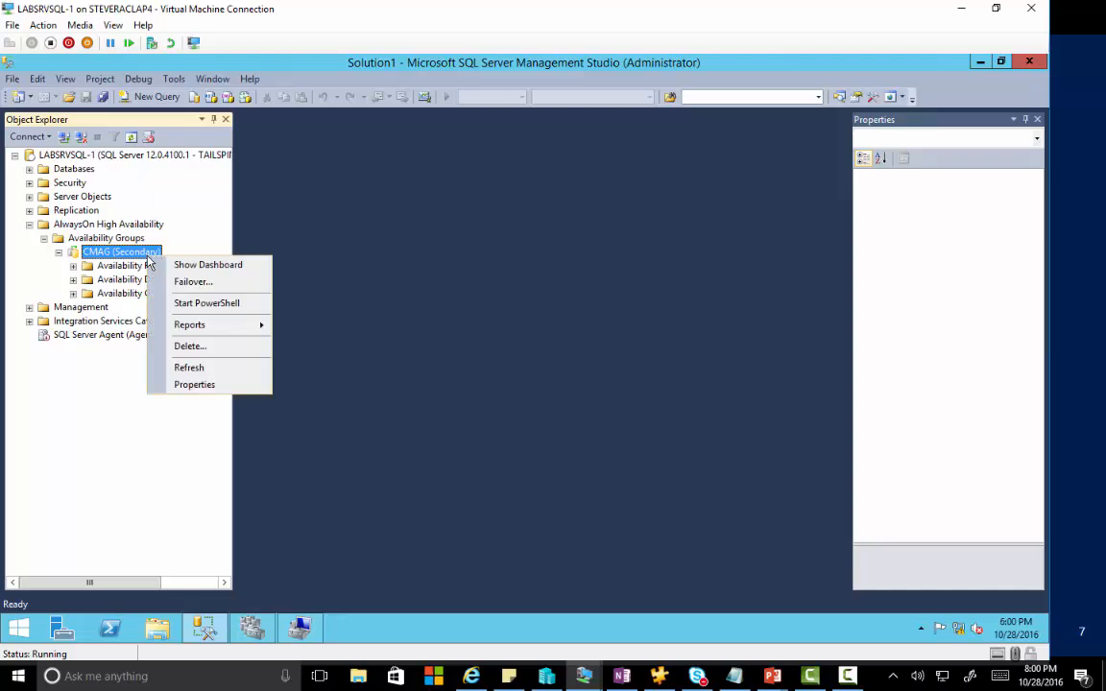
pyautogui.click(201, 268)
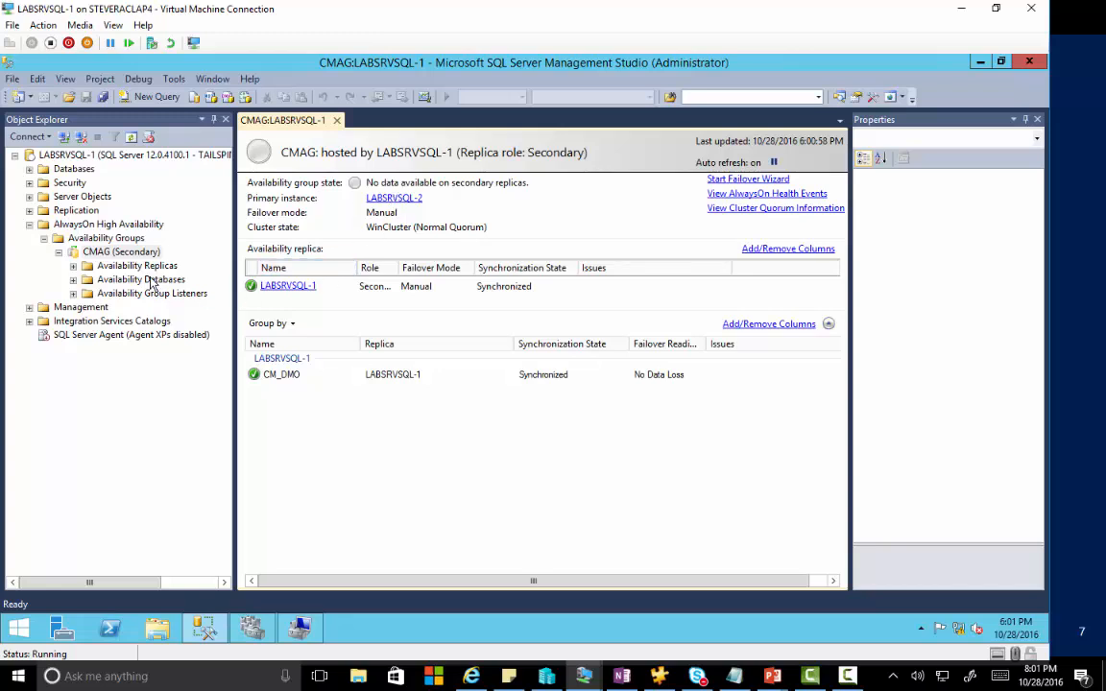
pyautogui.click(74, 293)
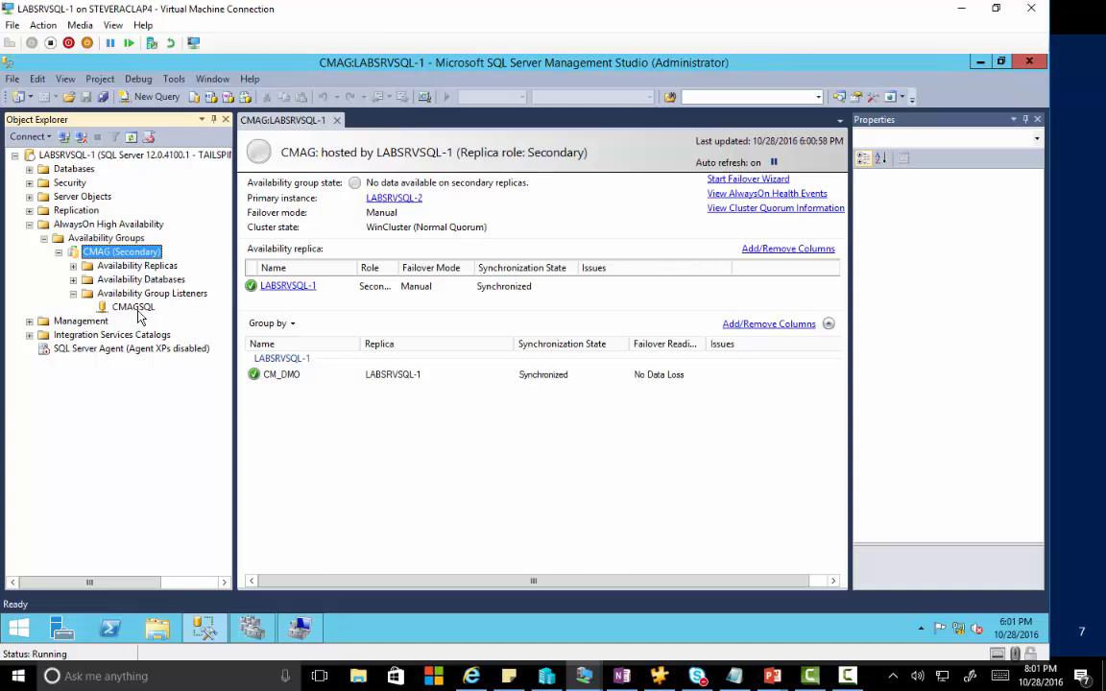
# Connect a Database Engine session to the cmagsql listener and expand its Databases, showing CM_DMO.
pyautogui.click(16, 136)
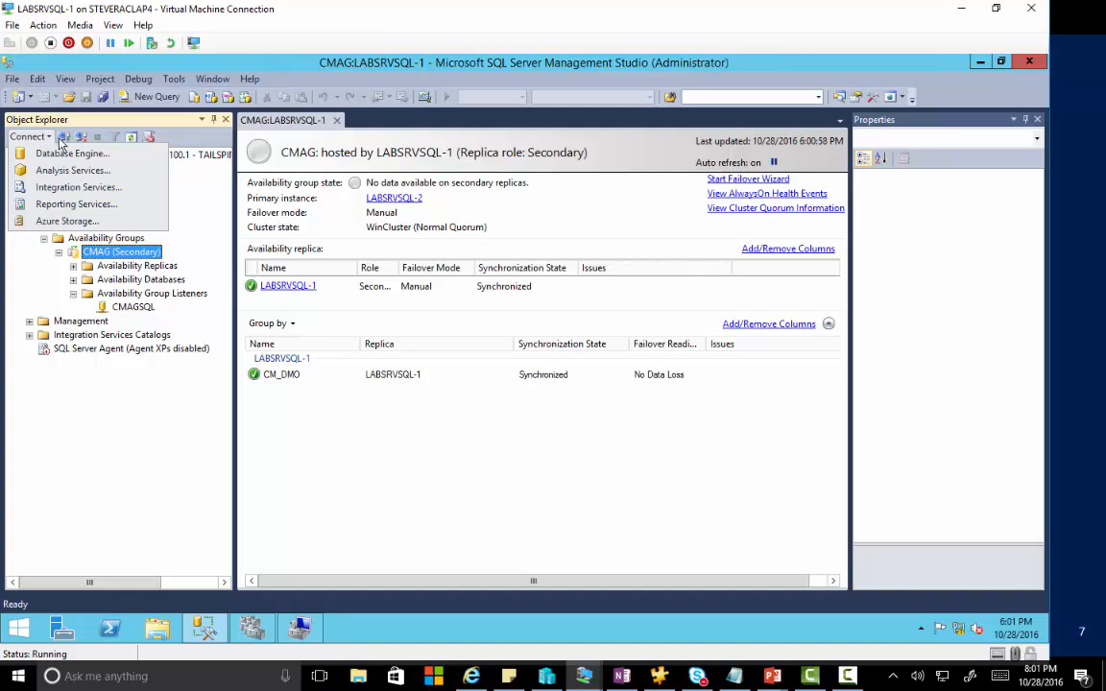
pyautogui.click(63, 153)
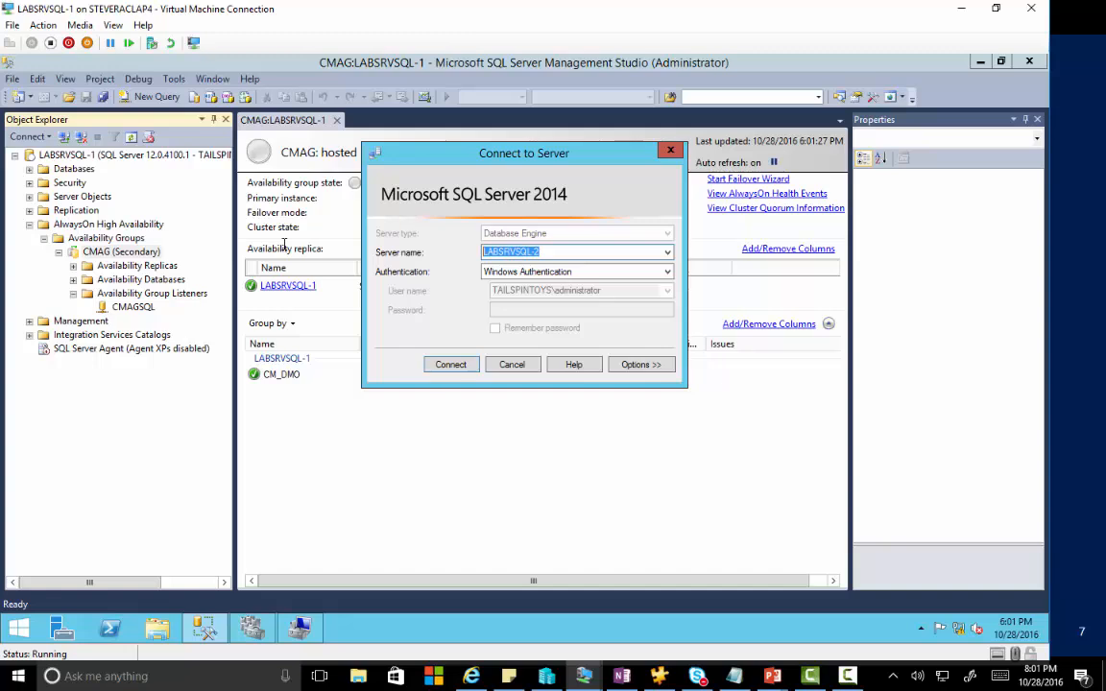
pyautogui.write('cmagsql')
pyautogui.click(453, 368)
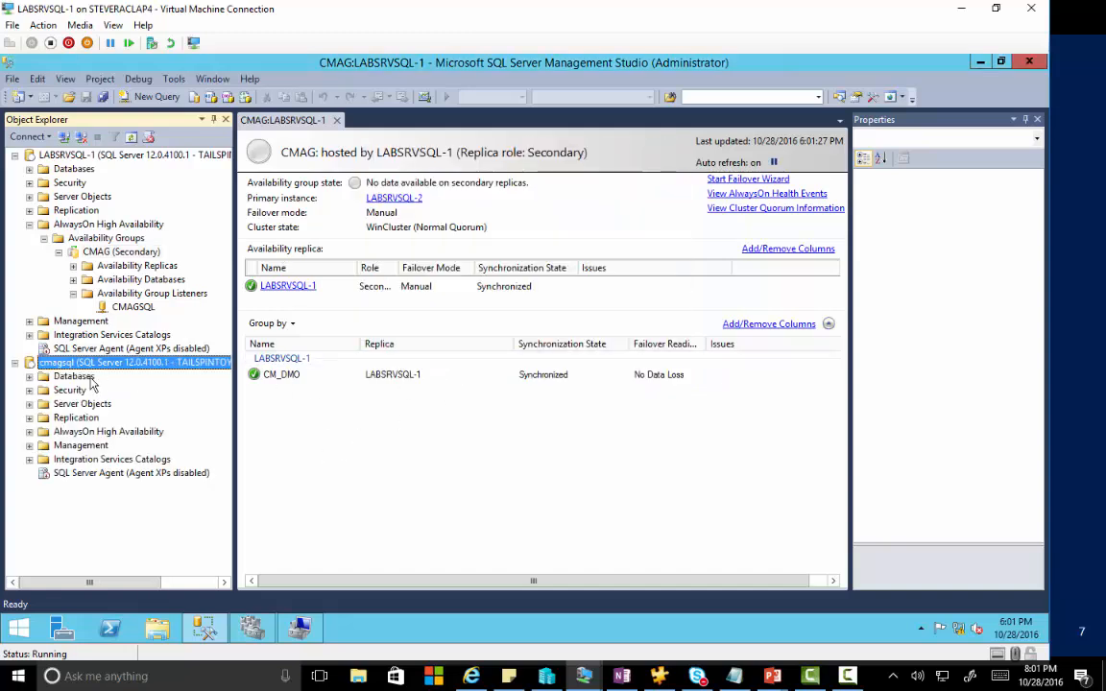
pyautogui.click(31, 376)
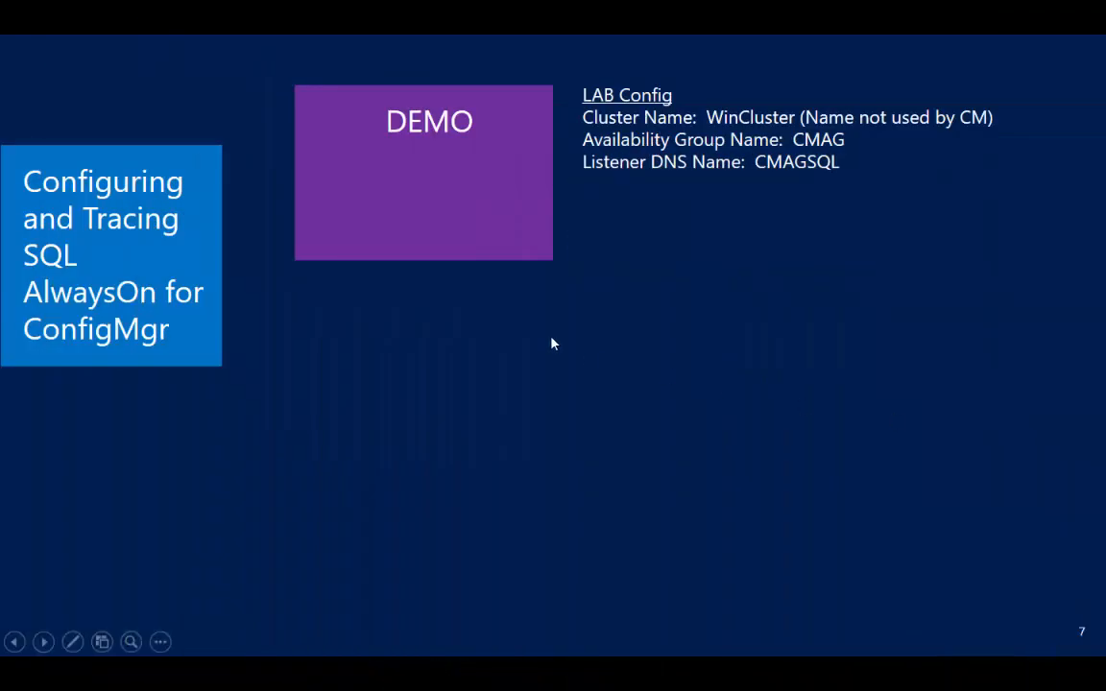
# Advance to slide 8, Tracing and Potential Issues, then bring the LABSRVCM-2 VM window over it.
pyautogui.click(553, 343)
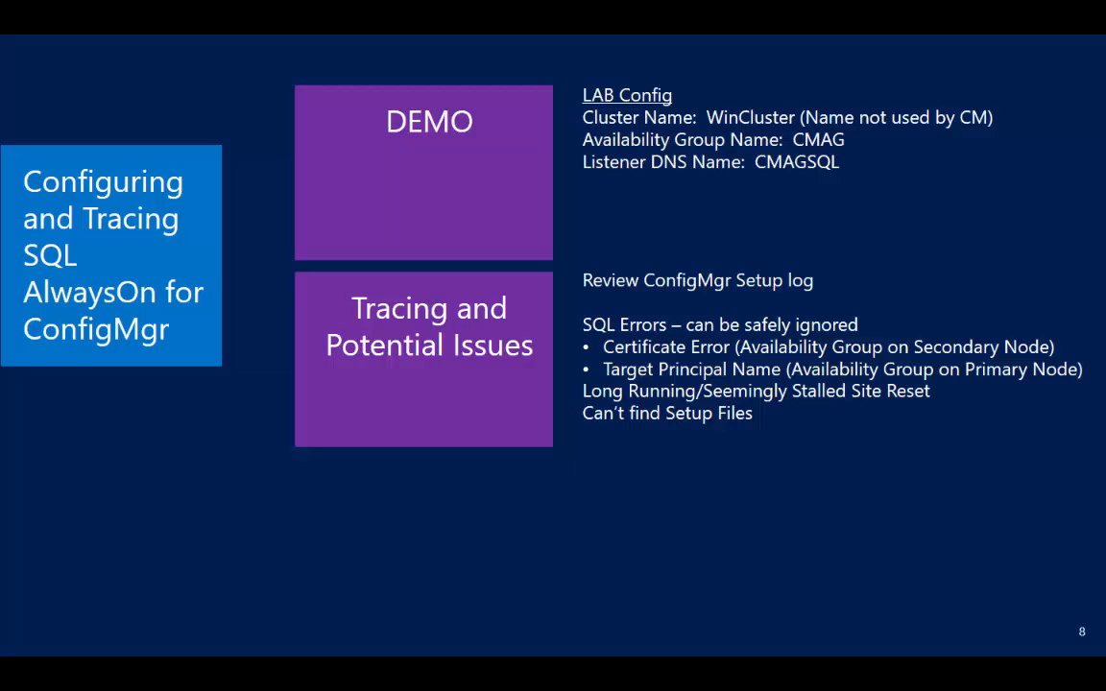
pyautogui.press('super')
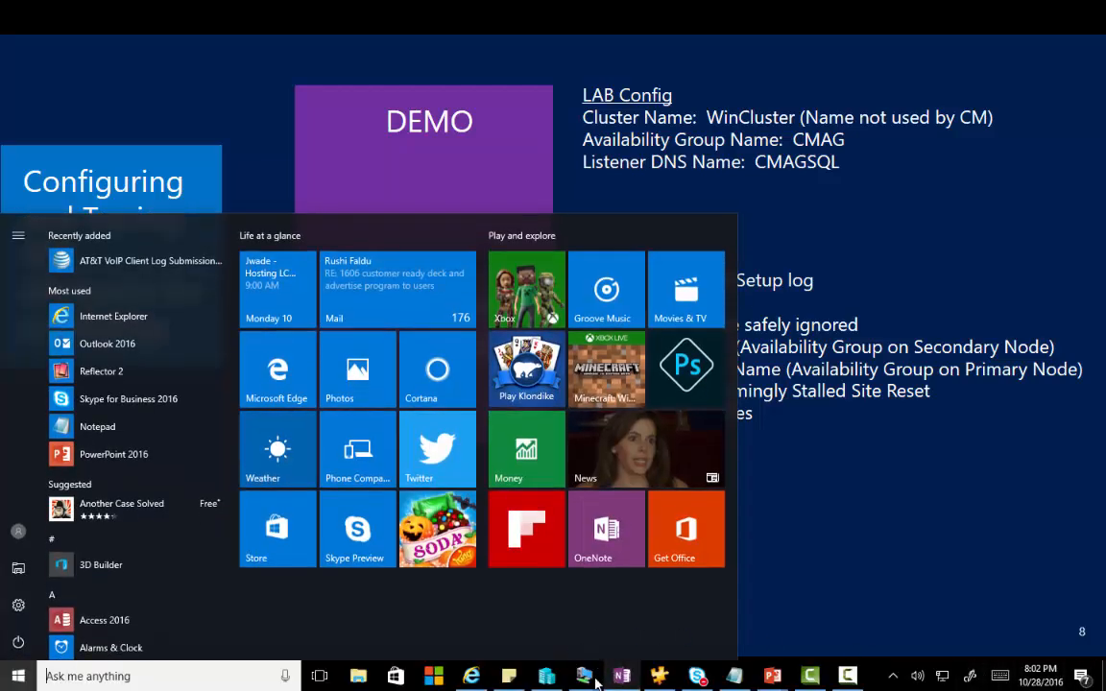
pyautogui.moveTo(582, 680)
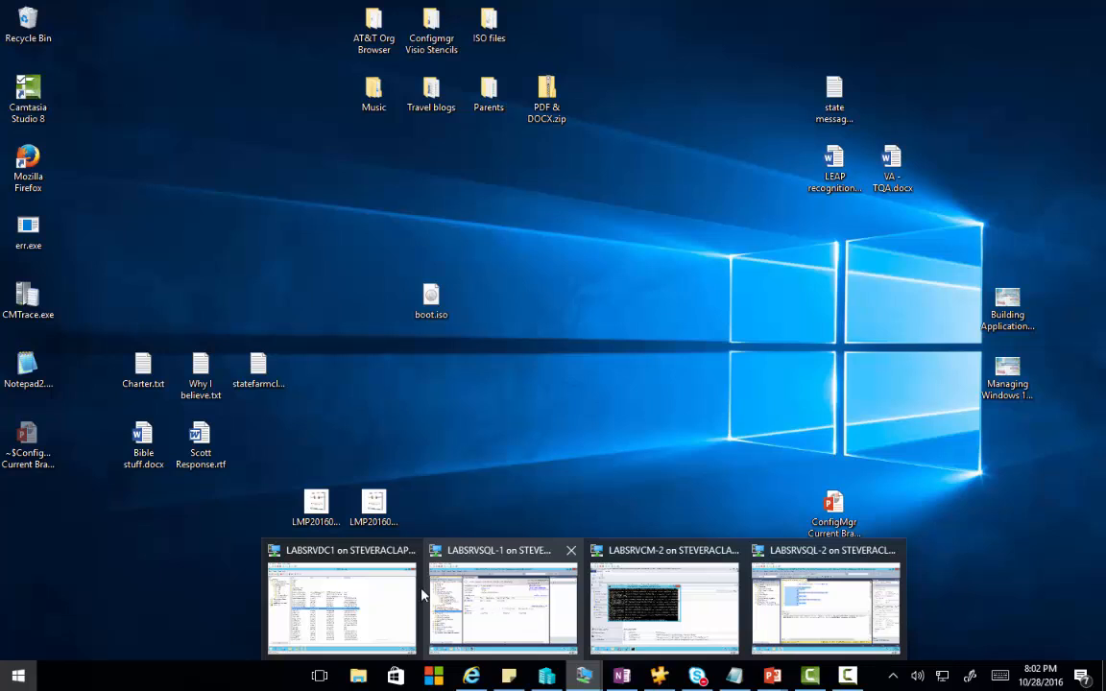
pyautogui.click(648, 601)
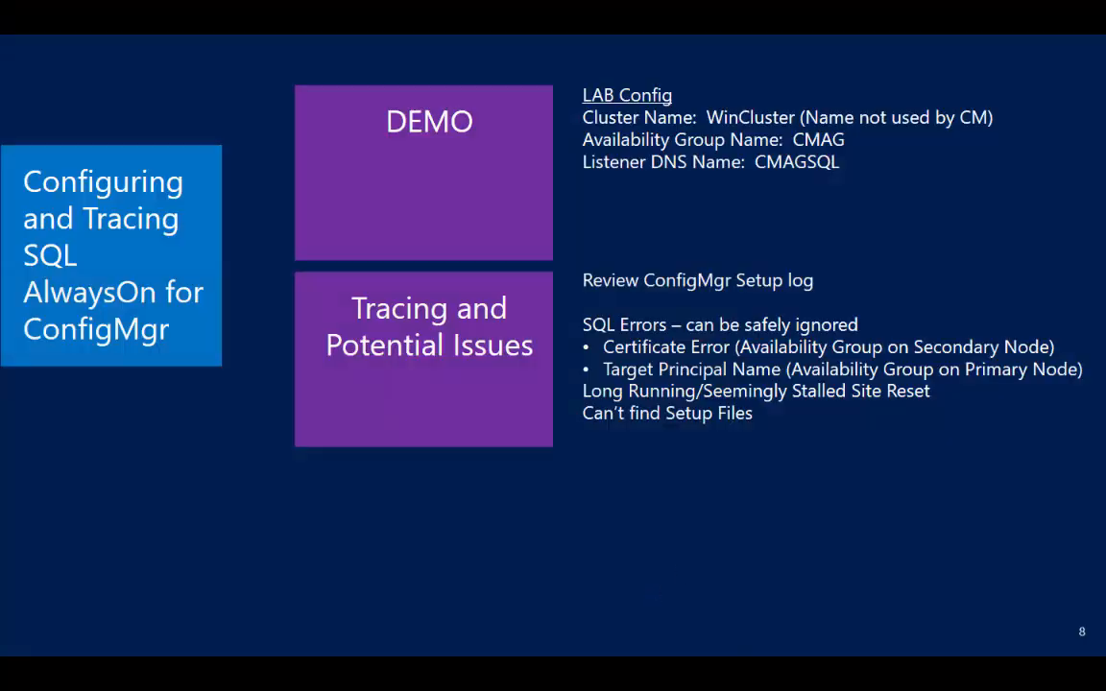
pyautogui.moveTo(1104, 231); pyautogui.dragTo(456, 9)
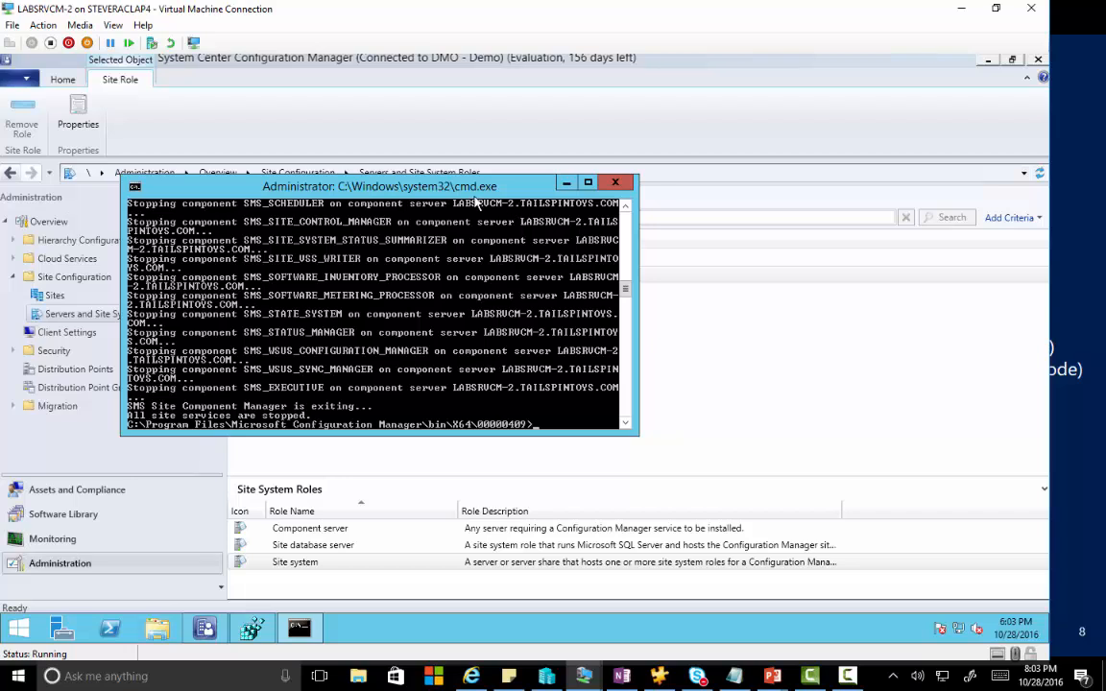
# Go up one folder and launch Configuration Manager setup from the X64 folder.
pyautogui.write('cd..')
pyautogui.press('Return')
pyautogui.write('se')
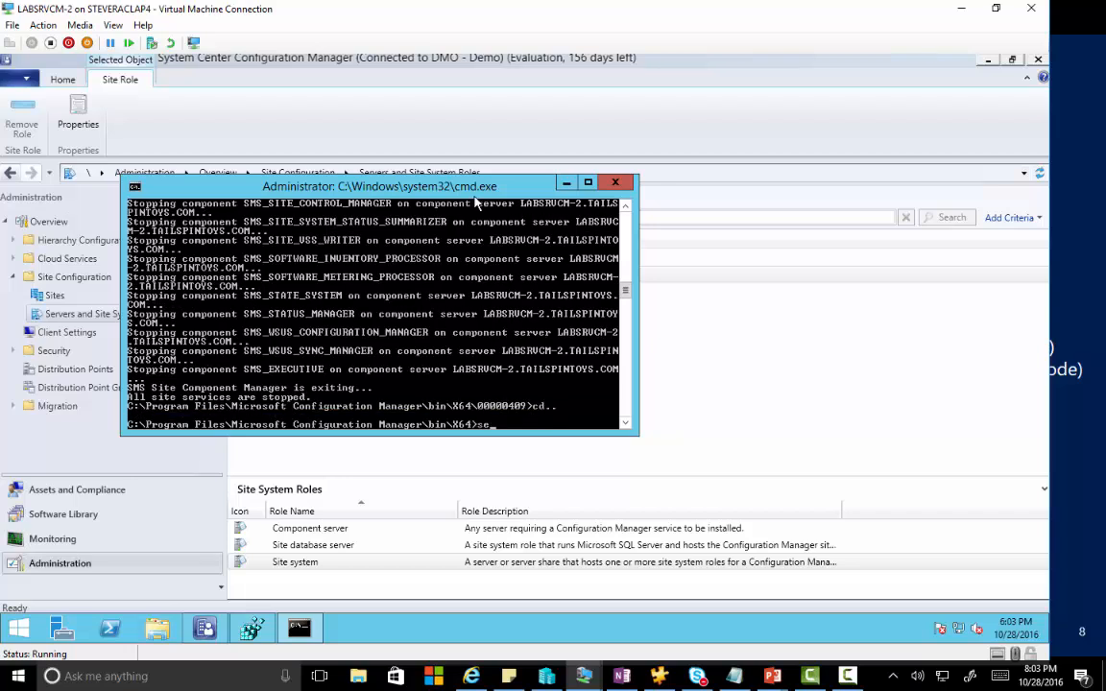
pyautogui.write('tup')
pyautogui.press('Return')
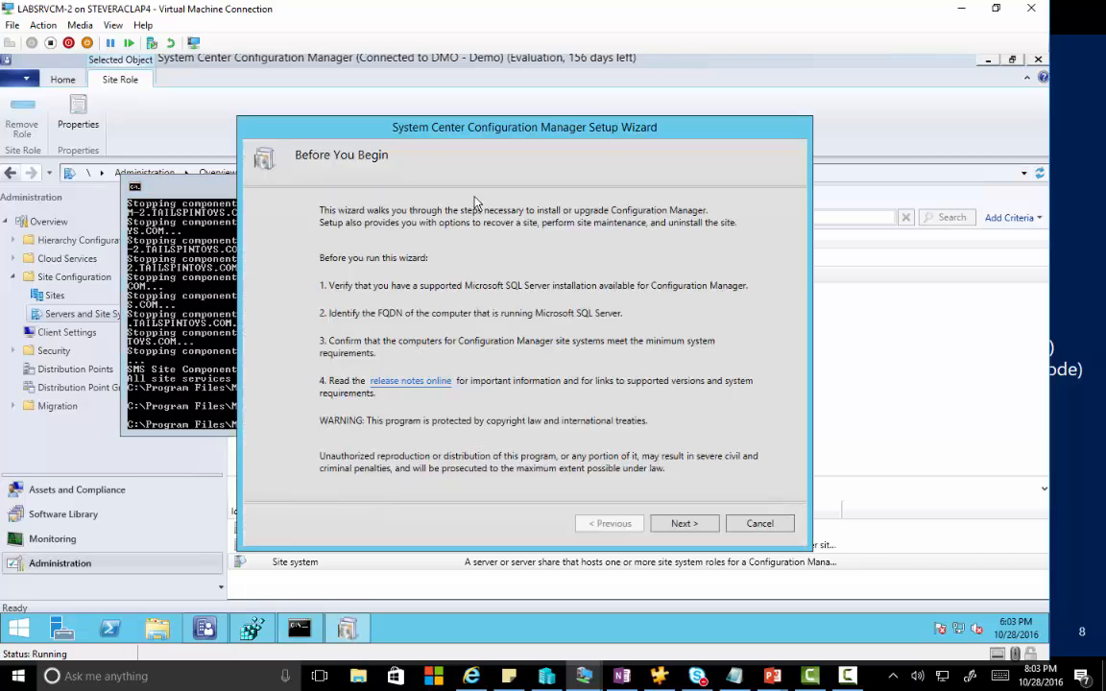
# Choose Modify SQL Server configuration and replace LABSRVSQL-1 with CMAGSQL as the SQL Server name.
pyautogui.click(684, 524)
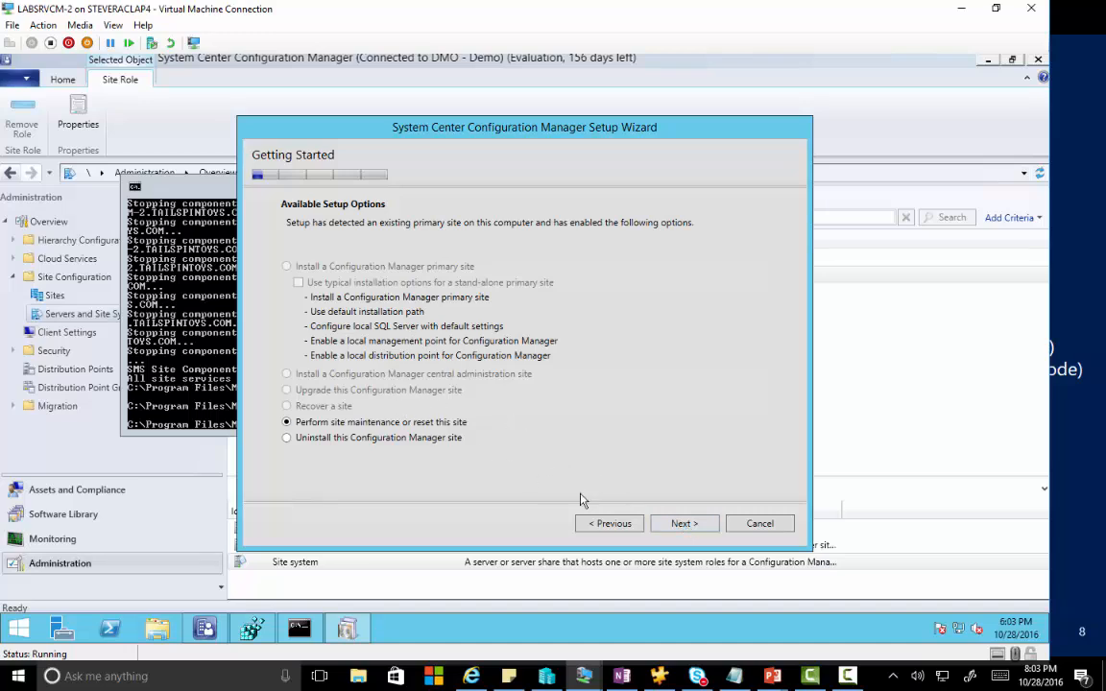
pyautogui.click(684, 524)
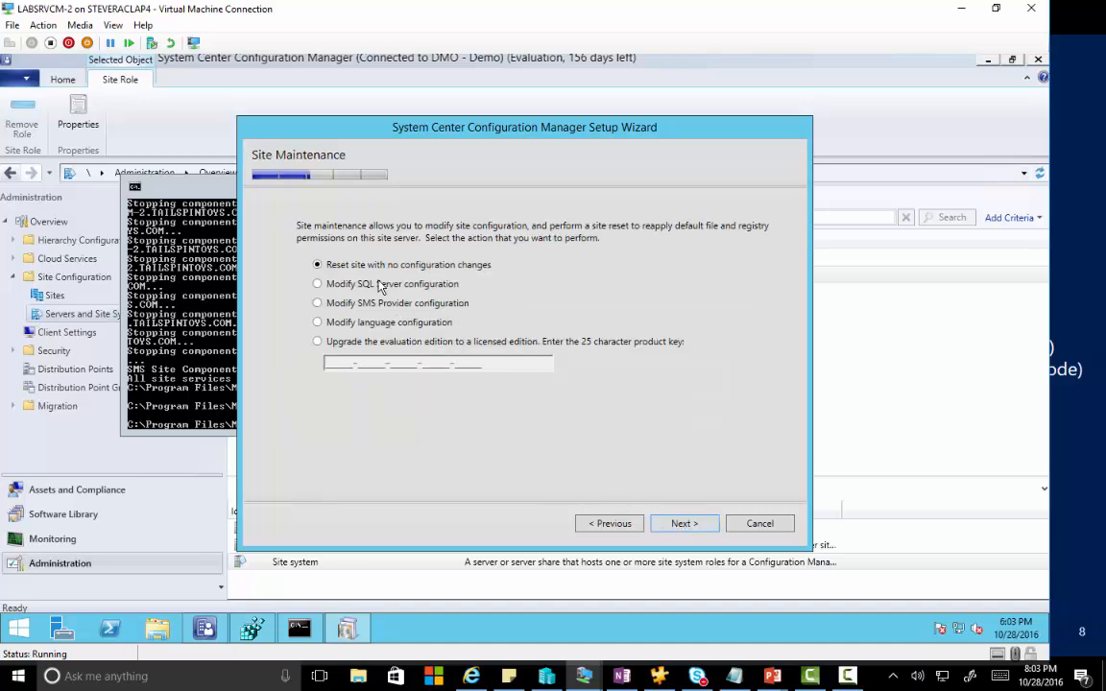
pyautogui.click(380, 286)
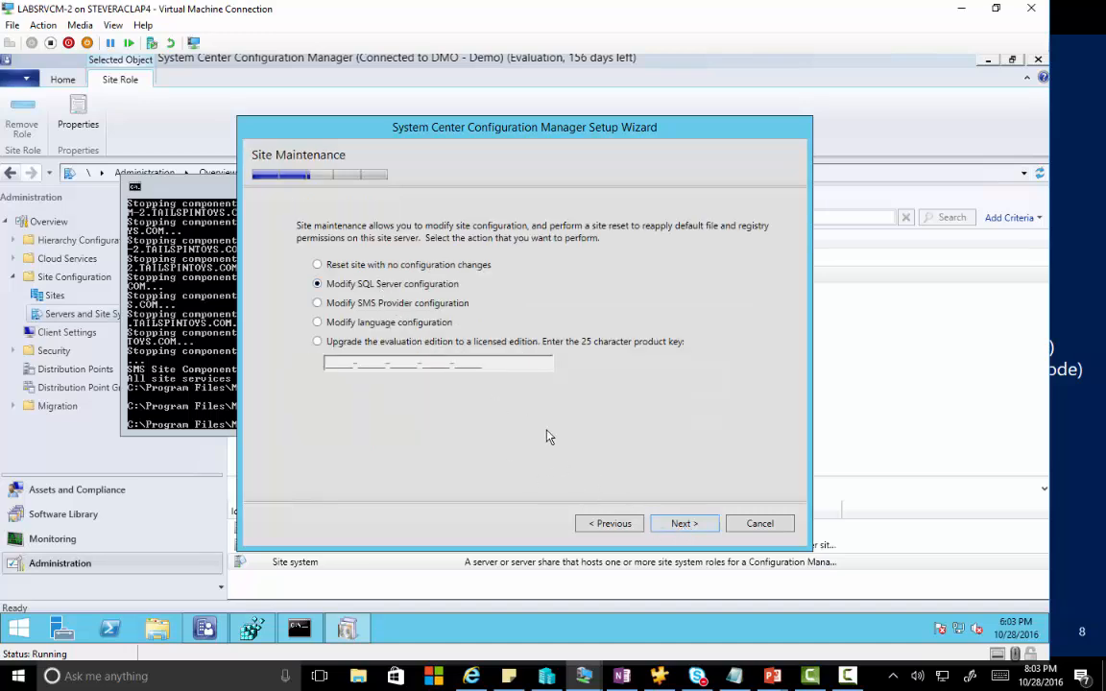
pyautogui.click(688, 523)
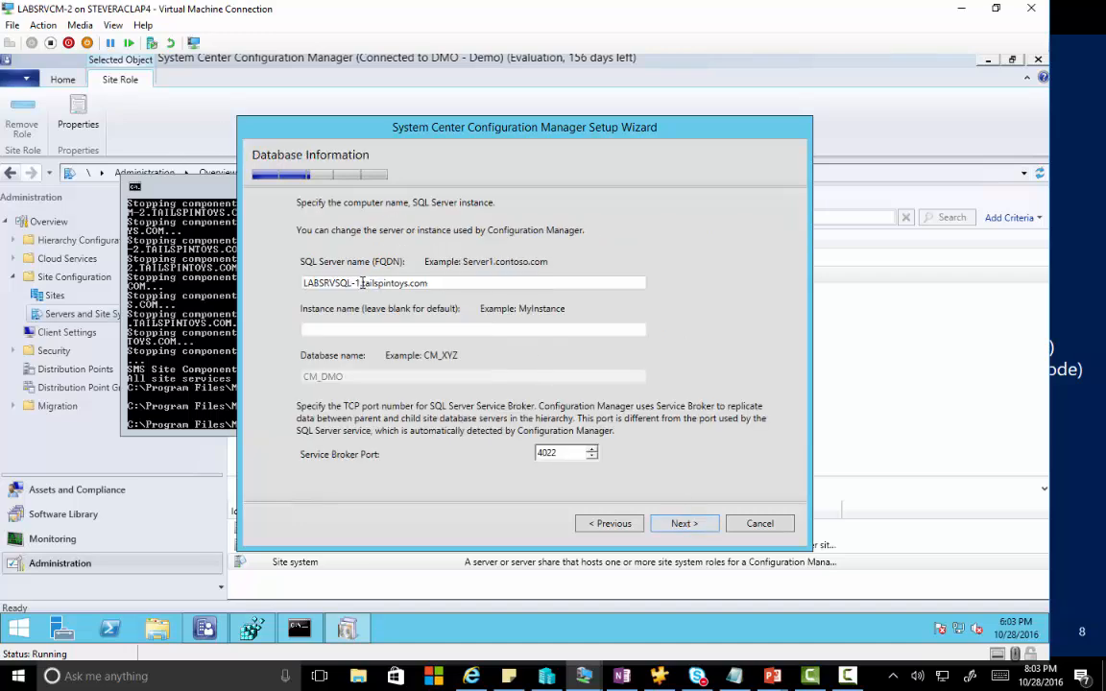
pyautogui.moveTo(360, 285); pyautogui.dragTo(294, 283)
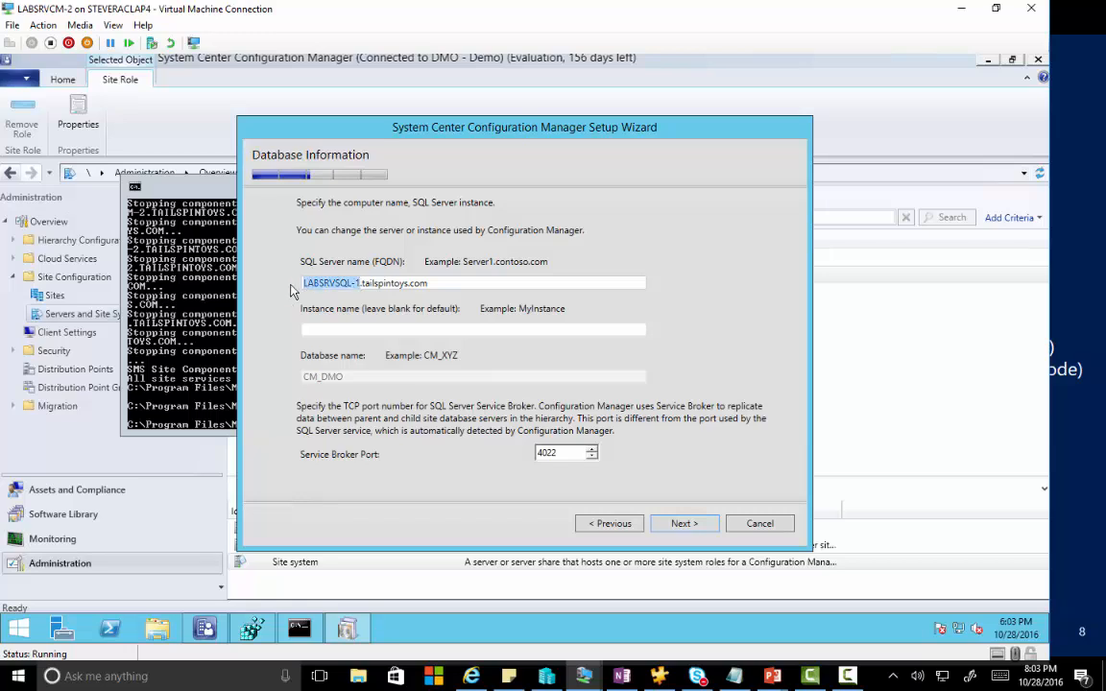
pyautogui.write('CMAGSQL')
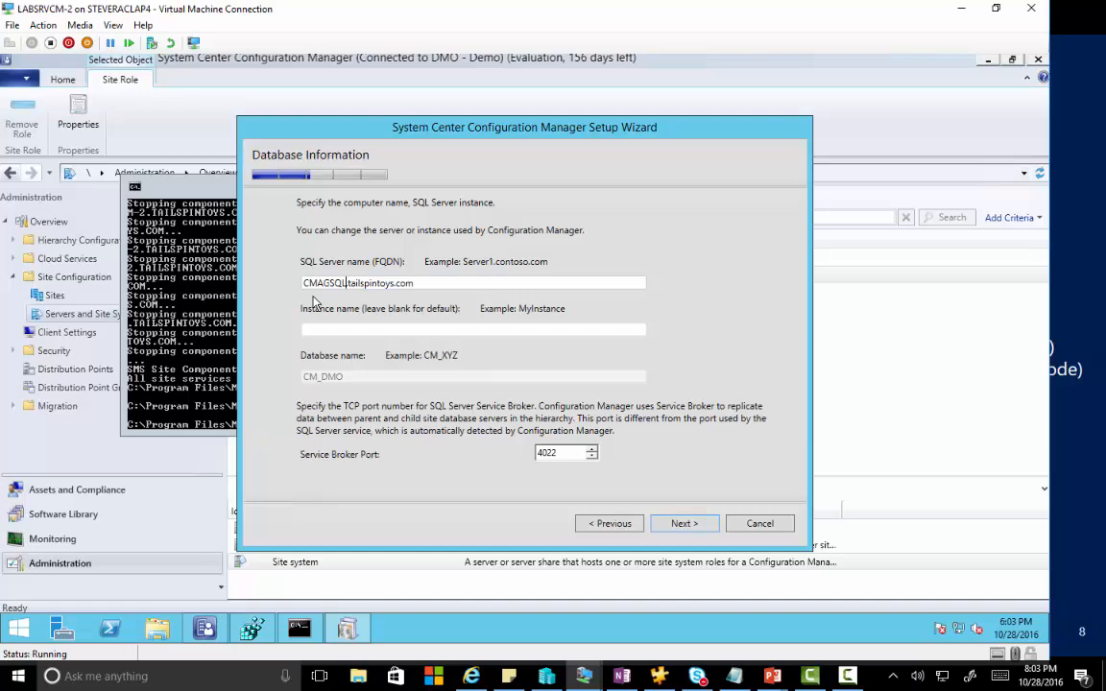
# Ping CMAGSQL.tailspintoys.com from the command prompt, then continue the wizard to run the site reset.
pyautogui.click(165, 190)
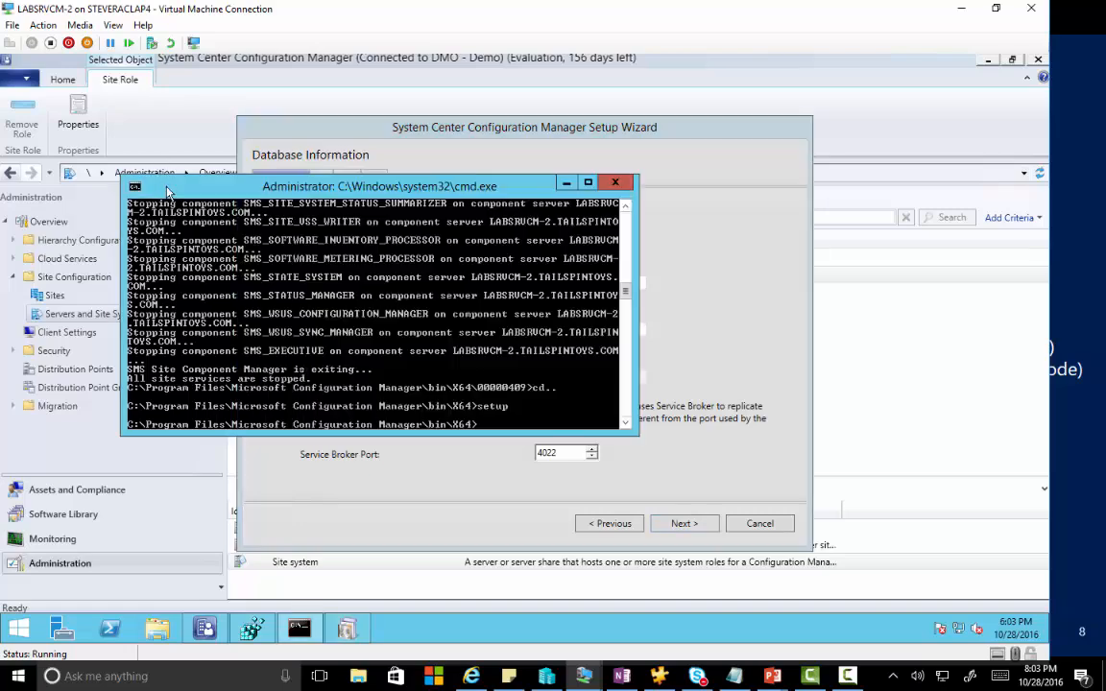
pyautogui.moveTo(167, 189); pyautogui.dragTo(279, 334)
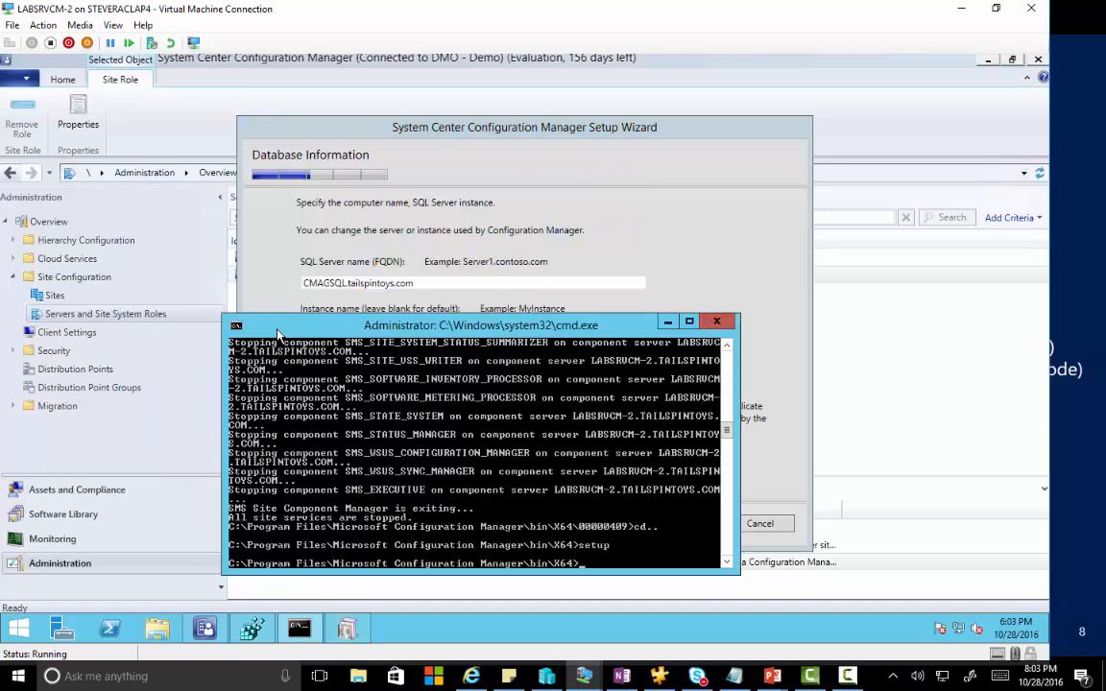
pyautogui.write('ping CMAGSQL')
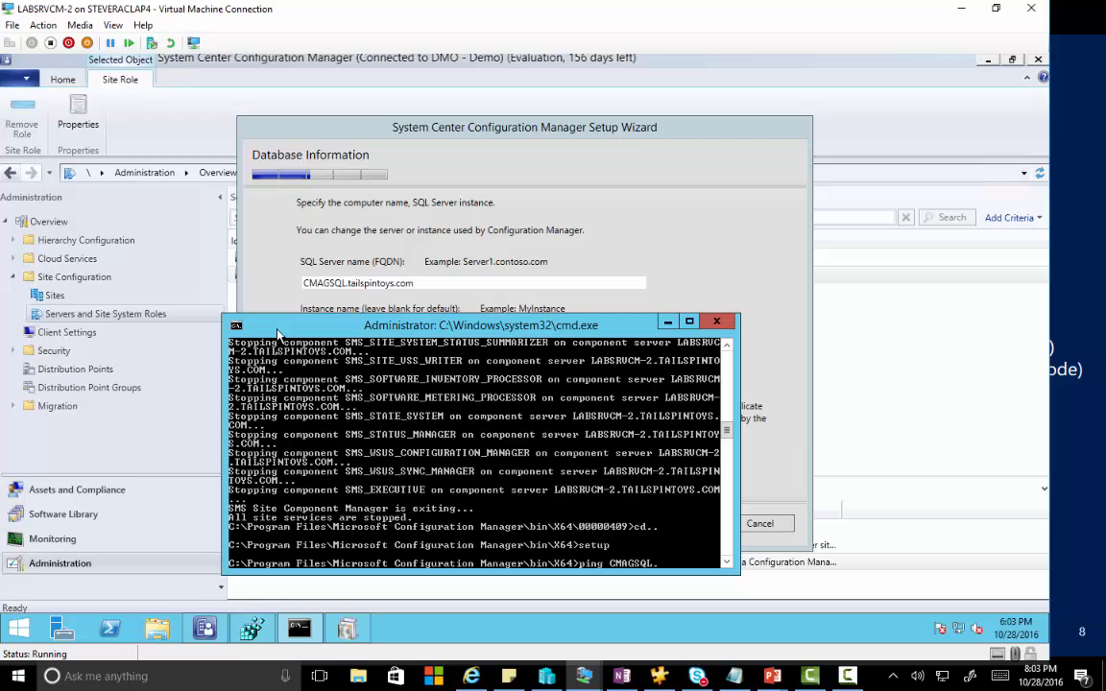
pyautogui.write('.tailspintoys.com')
pyautogui.press('Return')
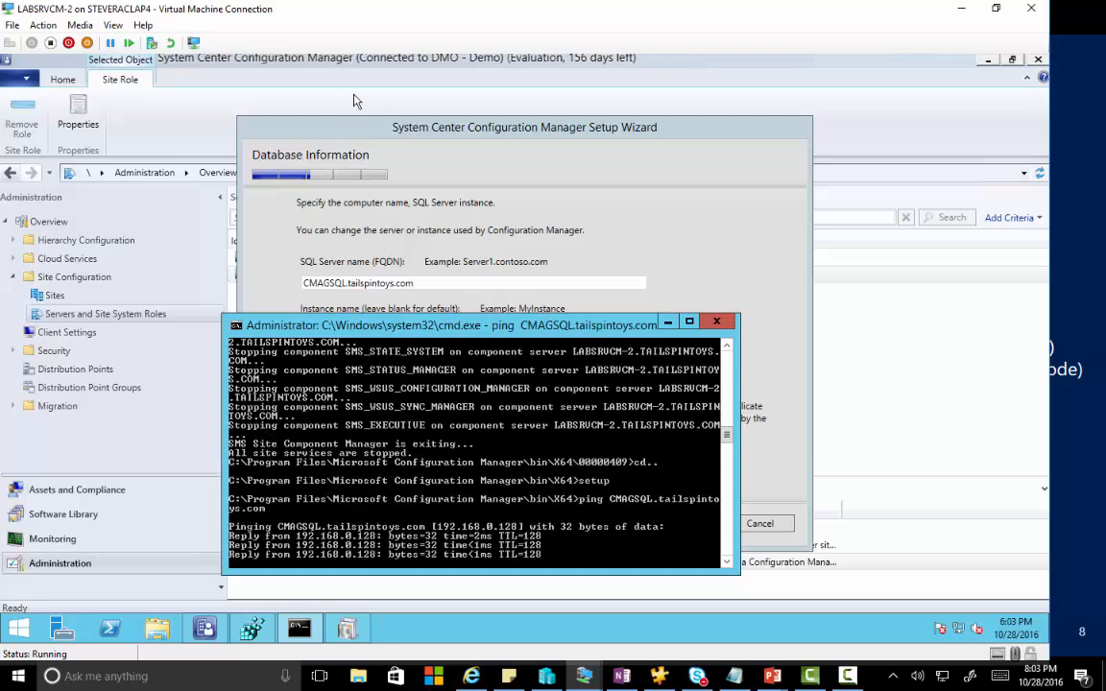
pyautogui.click(429, 129)
pyautogui.click(679, 526)
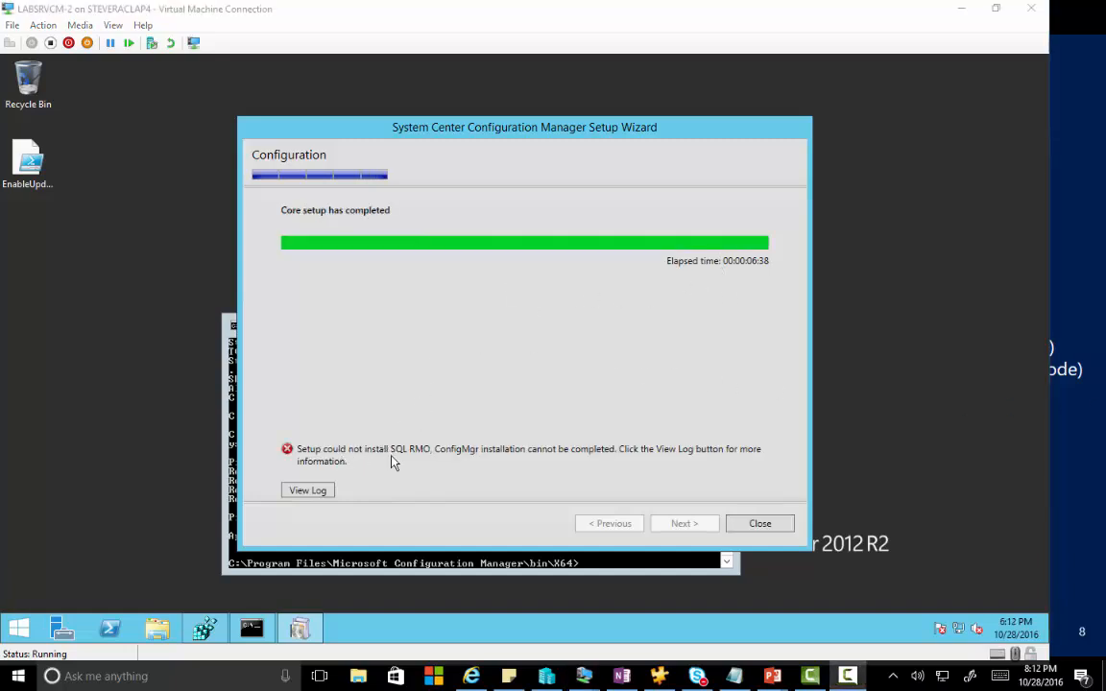
# Open the ConfigMgrSetup log in Notepad and scroll through to the certificate-chain SQL connection errors.
pyautogui.click(323, 494)
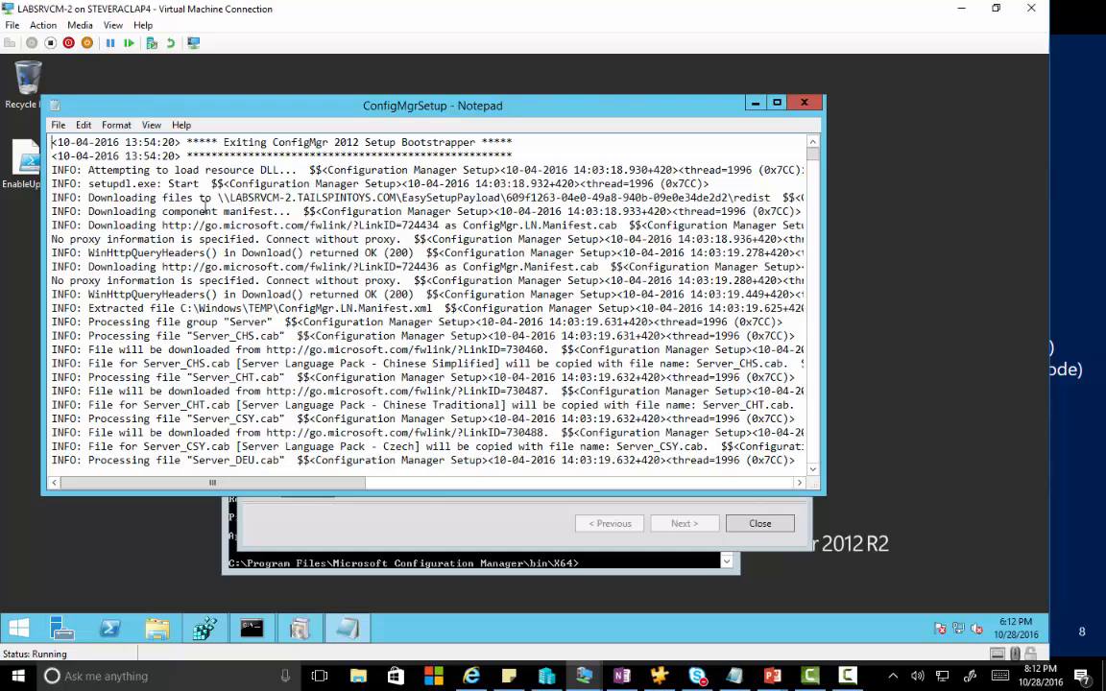
pyautogui.scroll(-1, 192, 206)
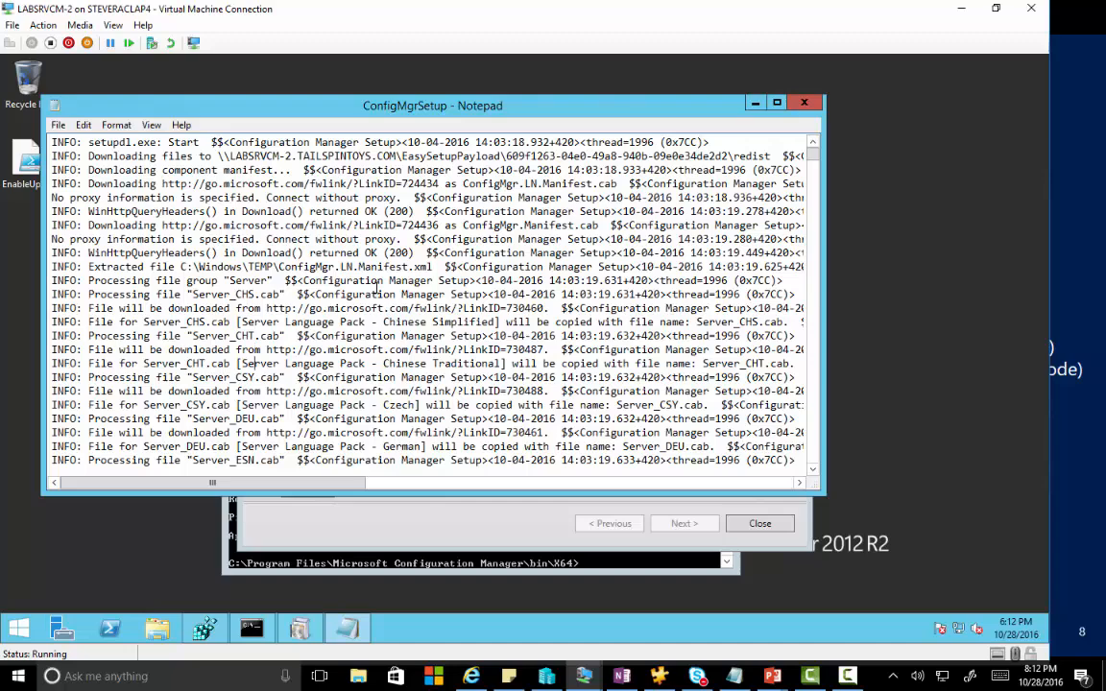
pyautogui.scroll(-1, 377, 288)
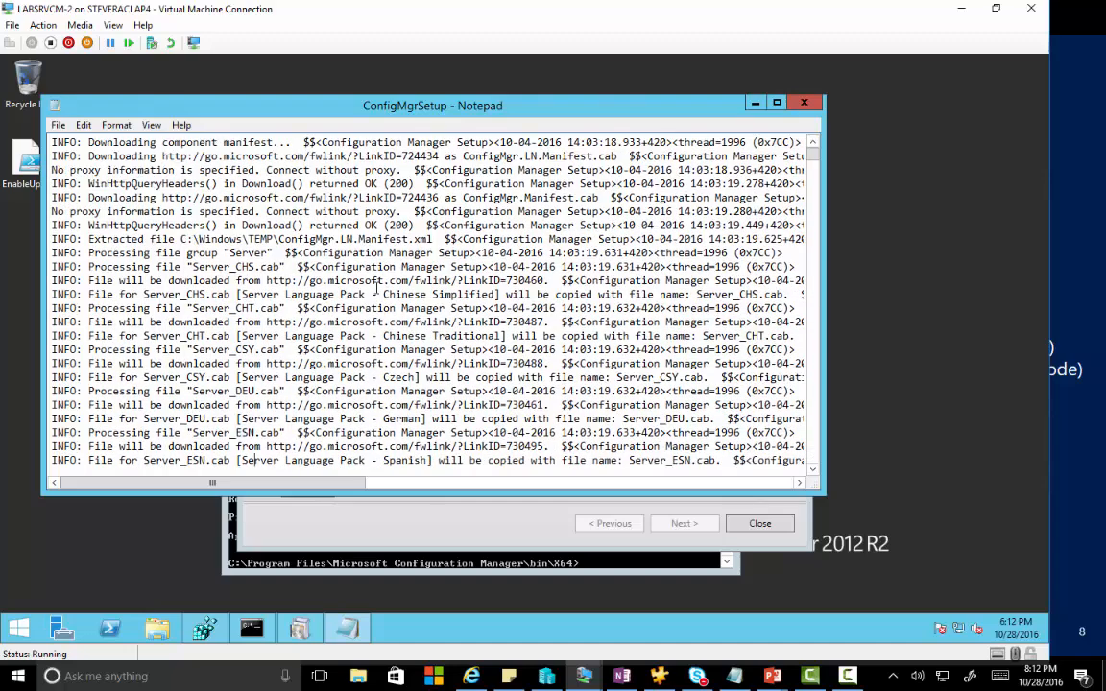
pyautogui.press('Down')
pyautogui.press('Down')
pyautogui.press('Down')
pyautogui.press('Down')
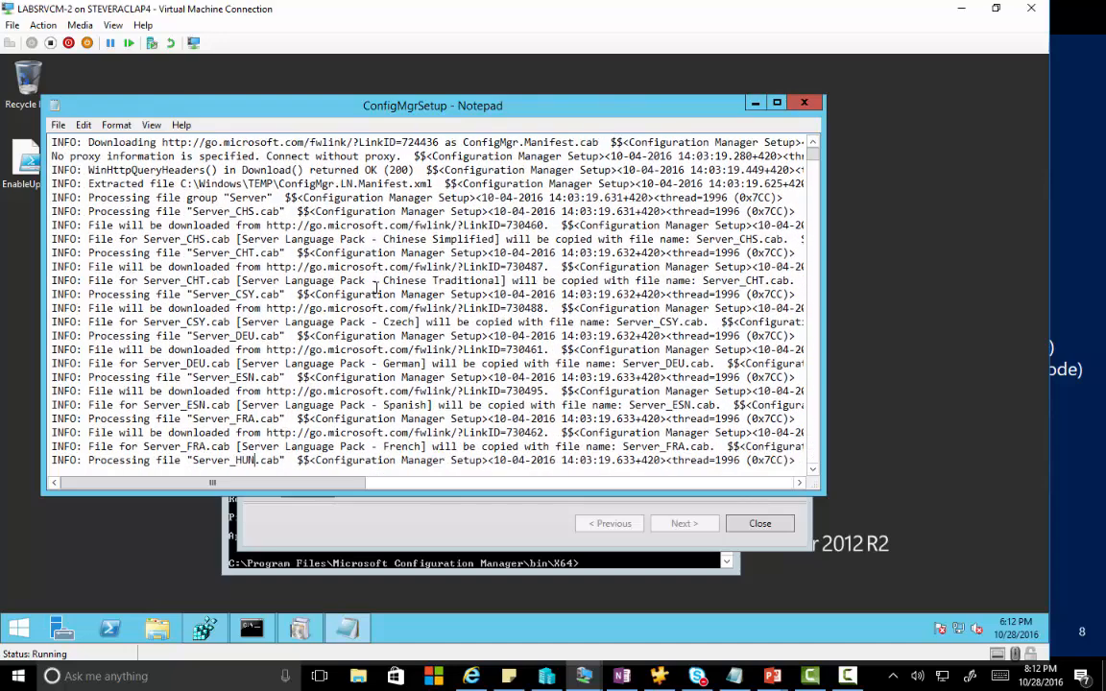
pyautogui.press('pagedown')
pyautogui.press('pagedown')
pyautogui.press('pagedown')
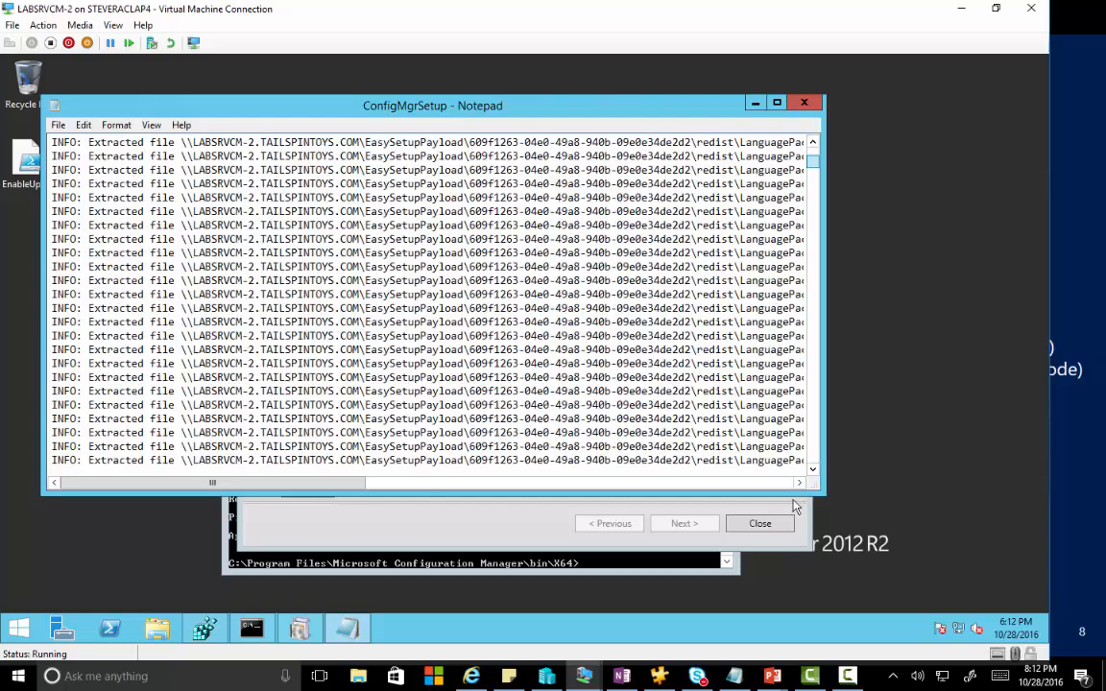
pyautogui.scroll(-7, 400, 396)
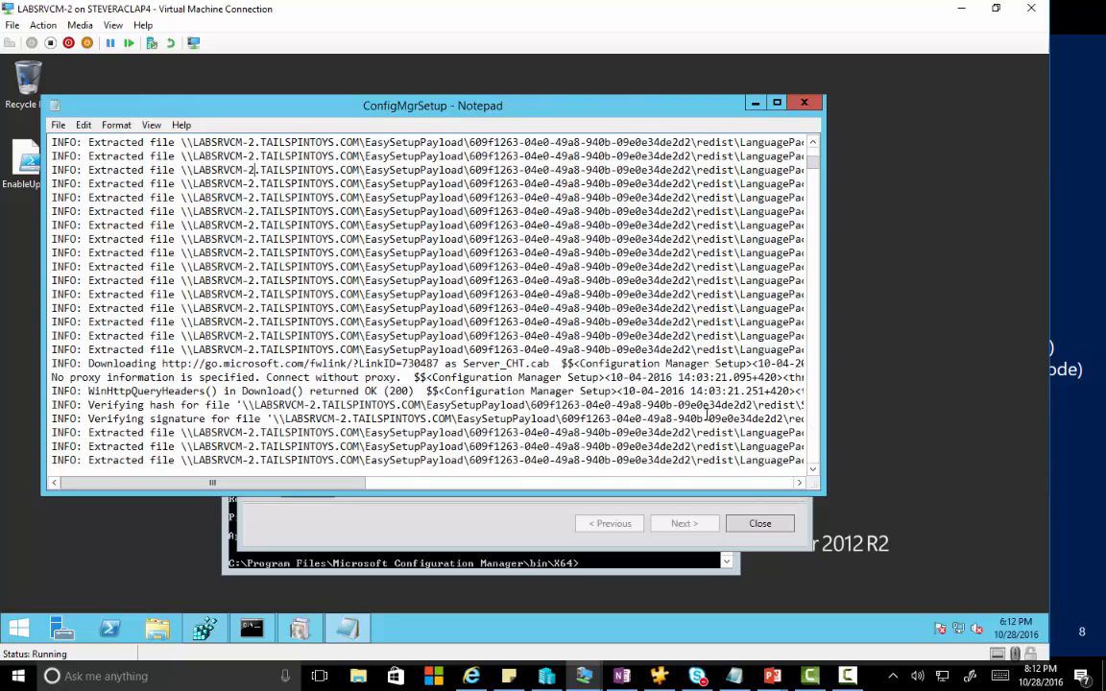
pyautogui.moveTo(814, 165); pyautogui.dragTo(828, 483)
pyautogui.scroll(15, 279, 321)
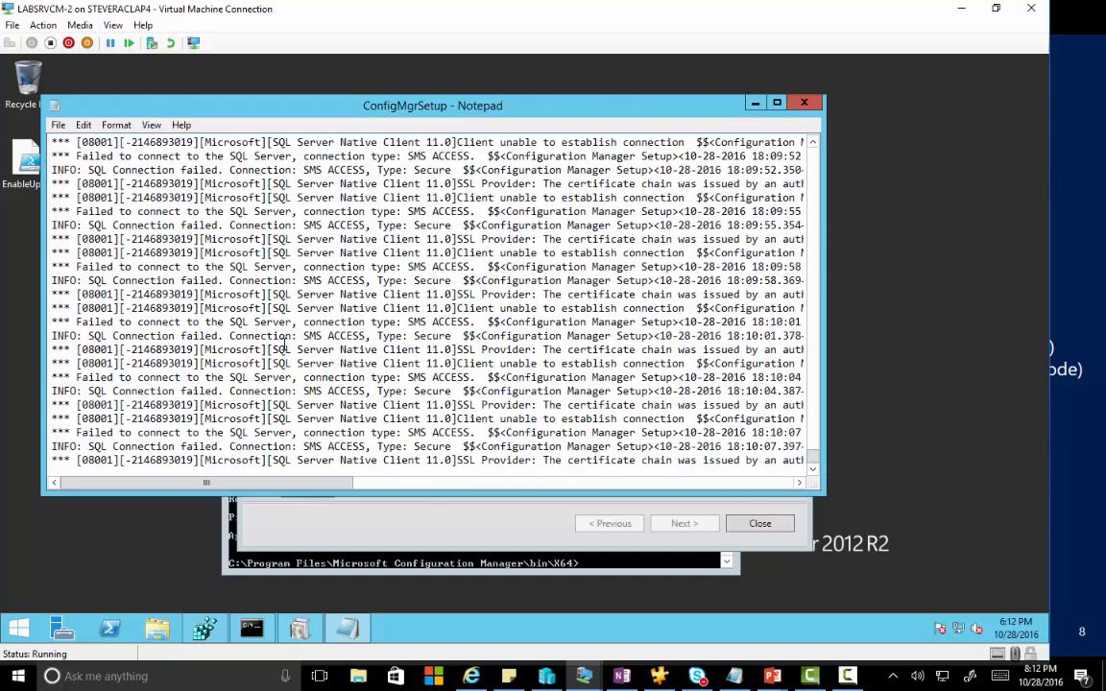
pyautogui.scroll(13, 263, 307)
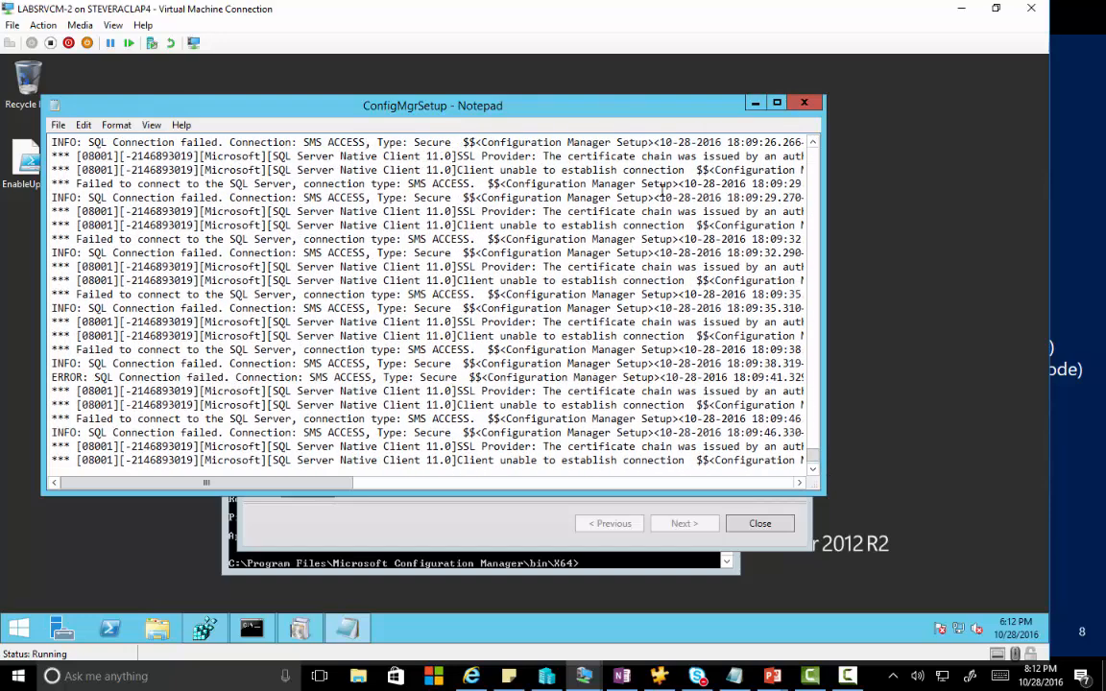
pyautogui.scroll(7, 815, 179)
pyautogui.scroll(20, 814, 180)
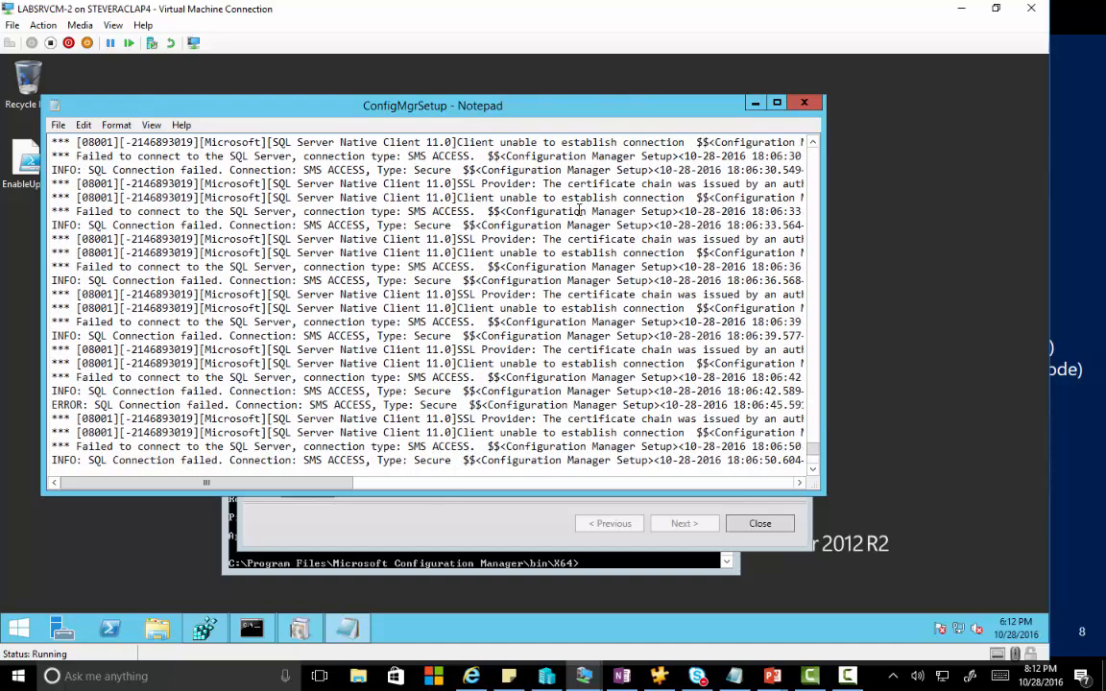
pyautogui.scroll(20, 555, 207)
pyautogui.scroll(20, 555, 207)
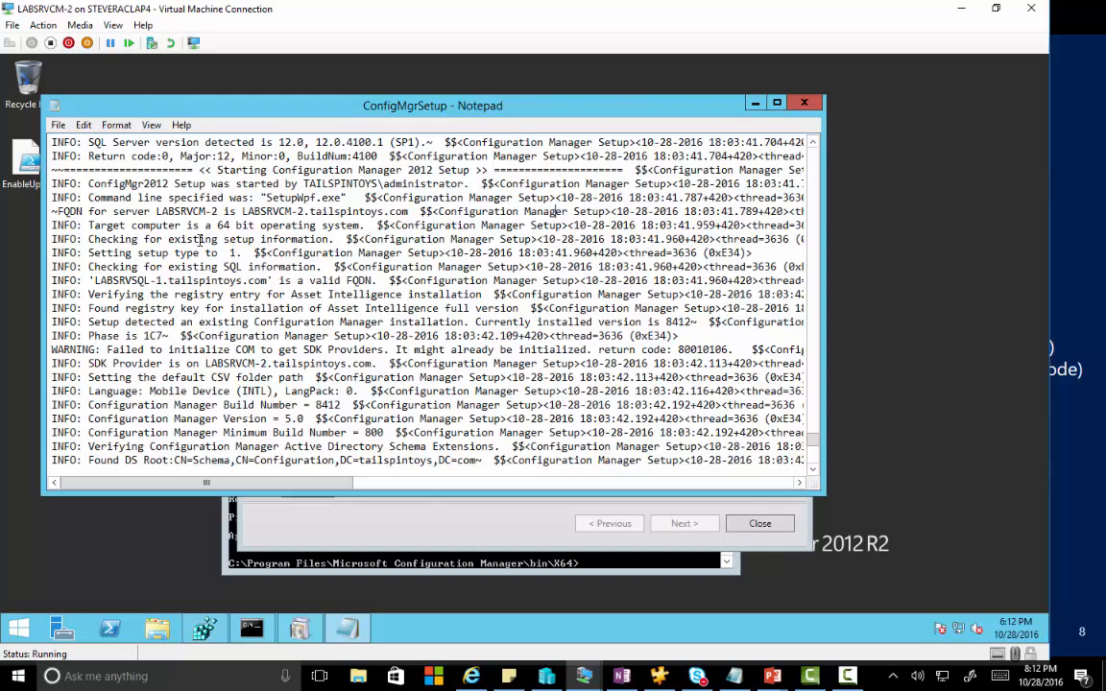
# Highlight the LABSRVSQL-1 server name, LABSRVSQL-2 node entry and certificate chain error in the log.
pyautogui.moveTo(180, 281); pyautogui.dragTo(88, 280)
pyautogui.scroll(-3, 176, 294)
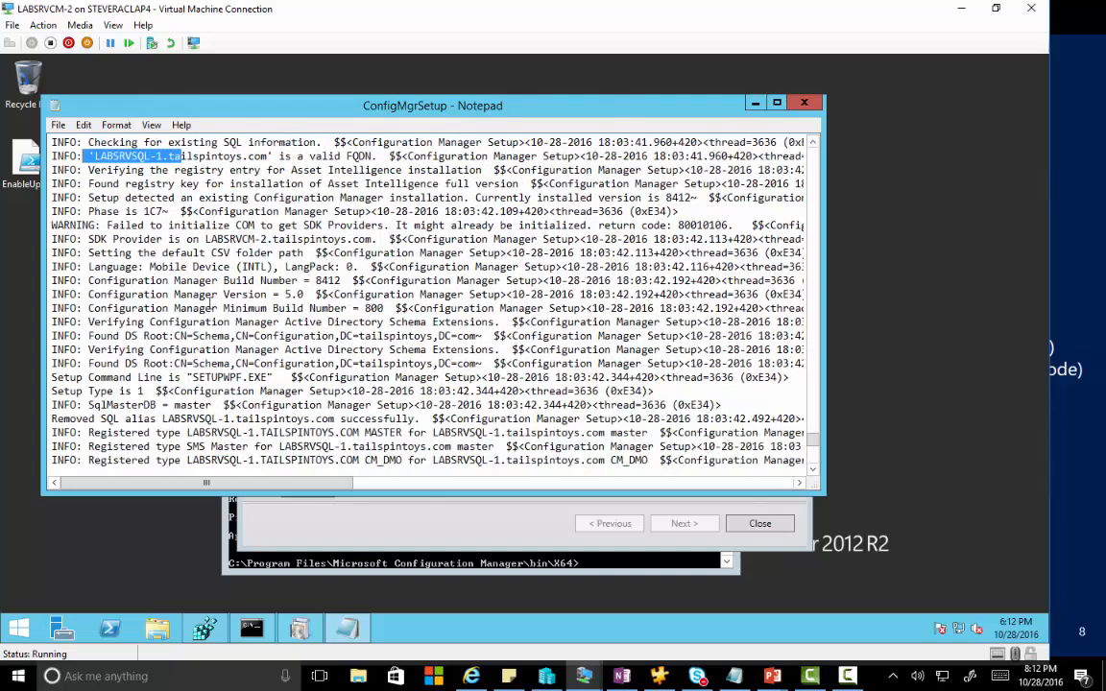
pyautogui.scroll(-2, 179, 317)
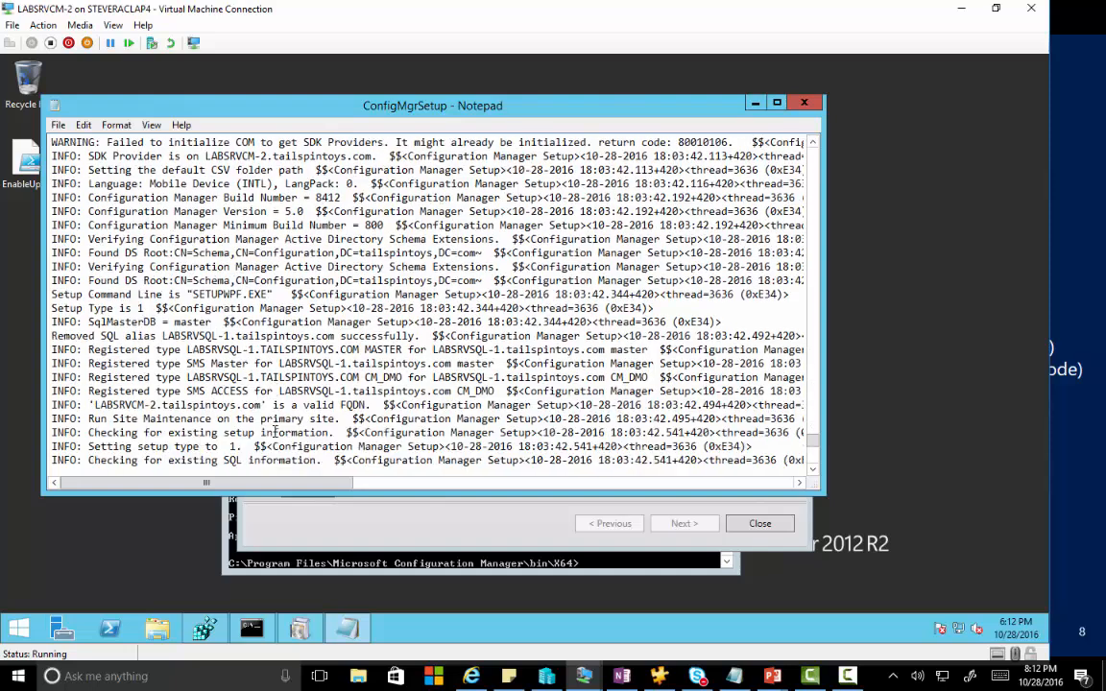
pyautogui.scroll(-1, 274, 433)
pyautogui.scroll(-3, 274, 425)
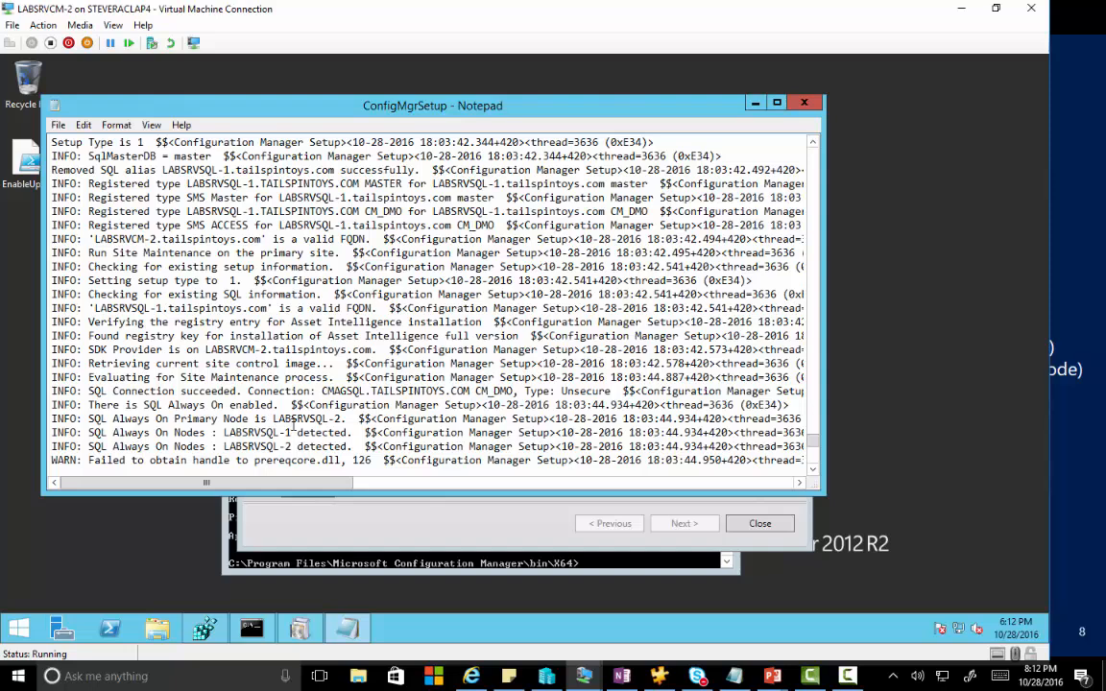
pyautogui.moveTo(310, 448); pyautogui.dragTo(236, 447)
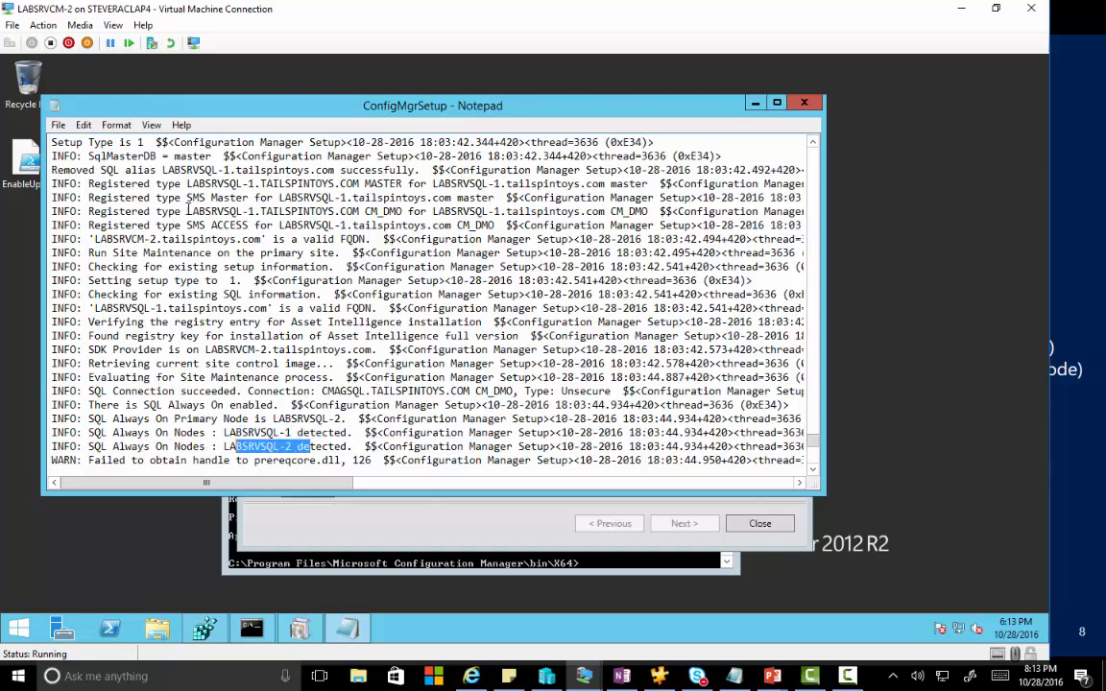
pyautogui.scroll(-5, 341, 293)
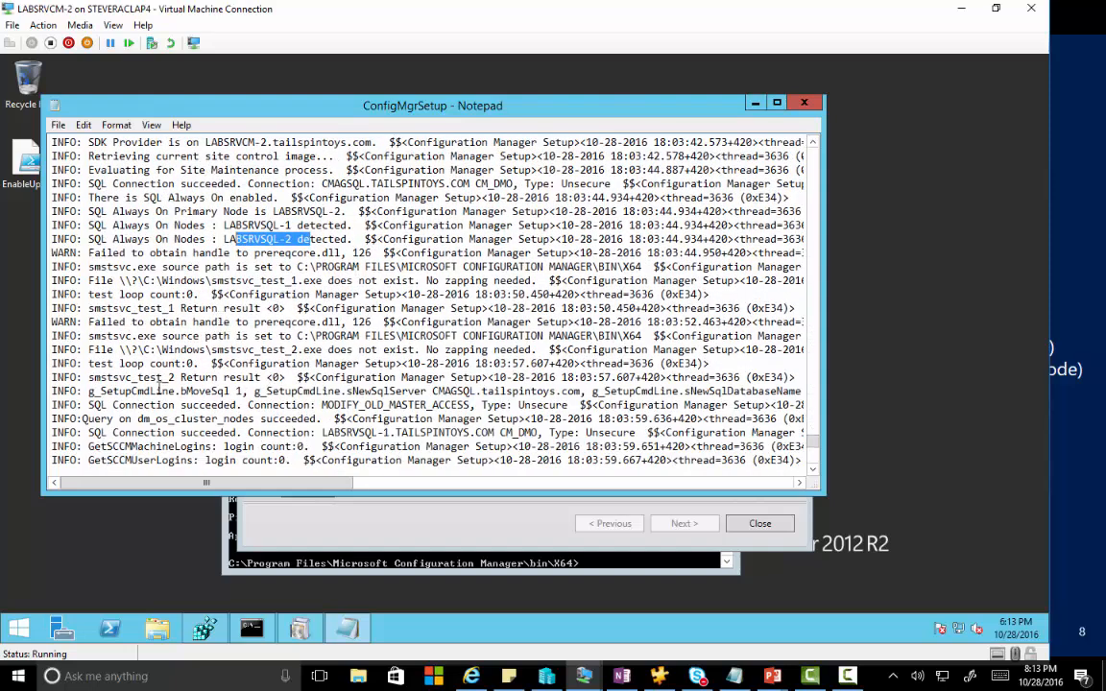
pyautogui.scroll(-2, 187, 379)
pyautogui.scroll(-3, 195, 323)
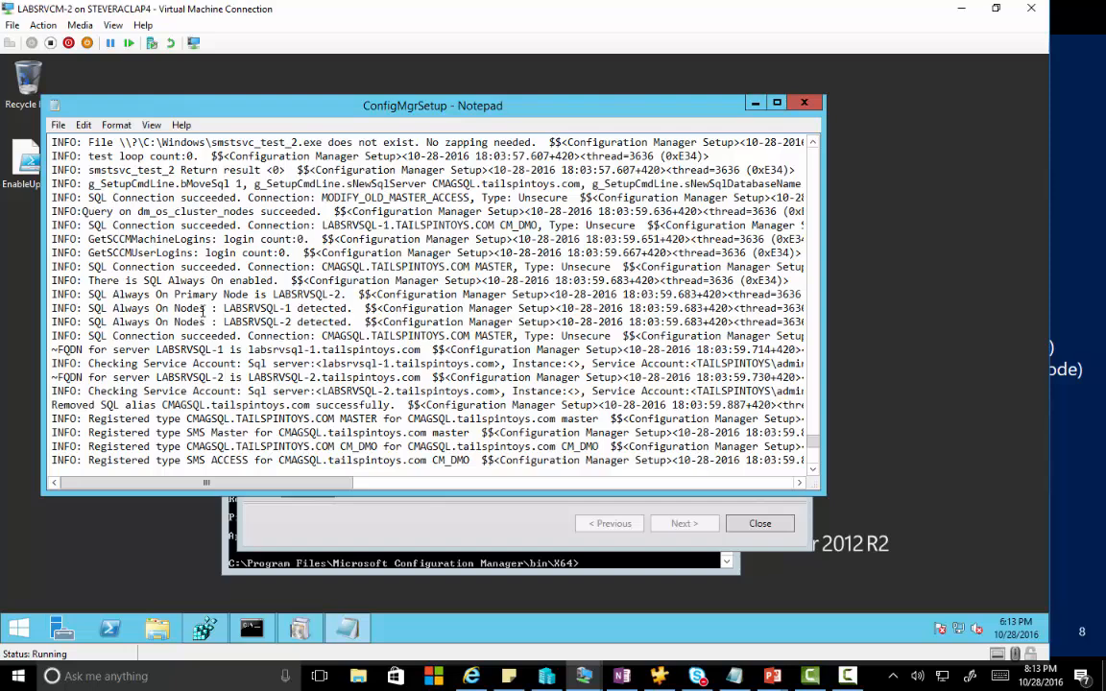
pyautogui.scroll(-4, 202, 315)
pyautogui.scroll(-1, 204, 315)
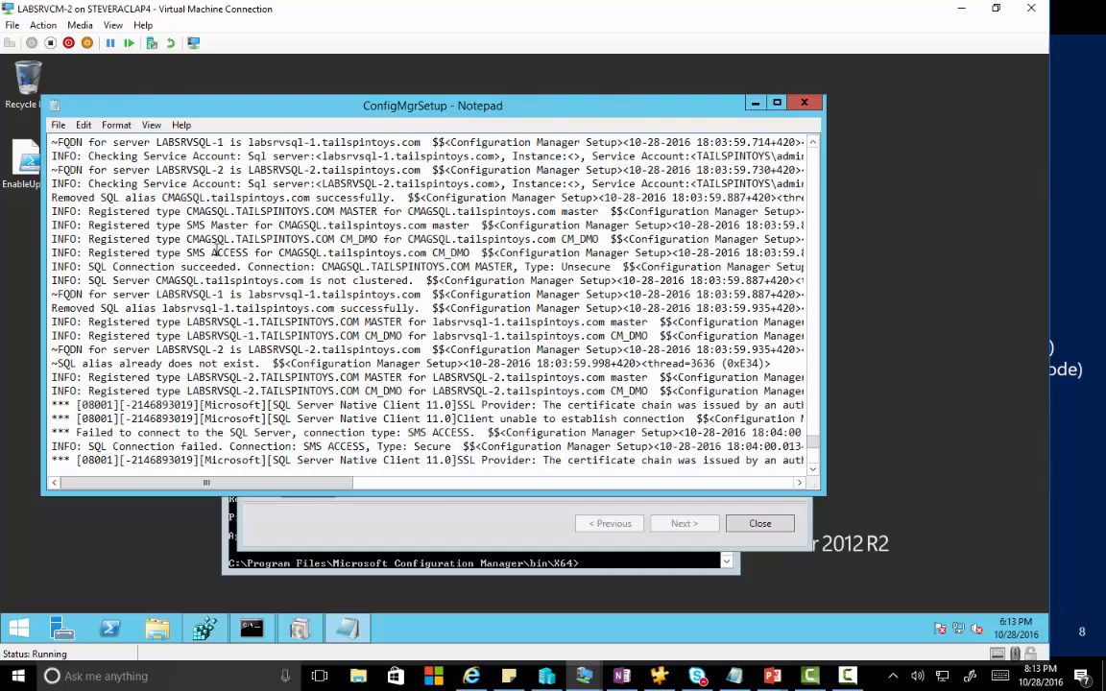
pyautogui.scroll(-1, 230, 336)
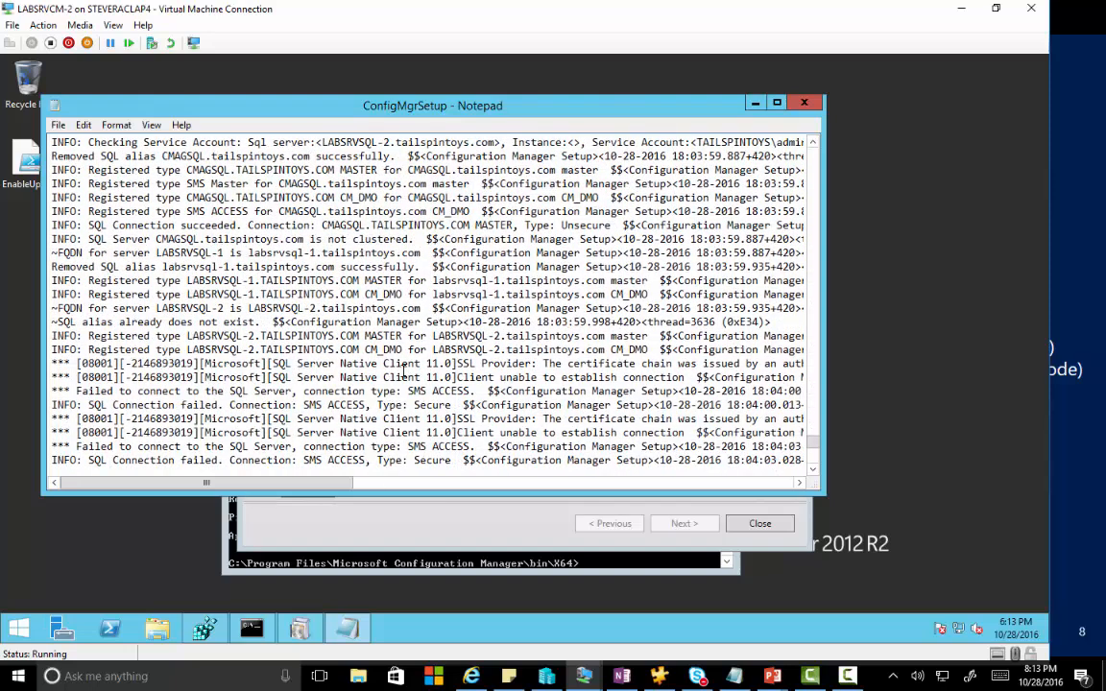
pyautogui.moveTo(730, 364); pyautogui.dragTo(544, 364)
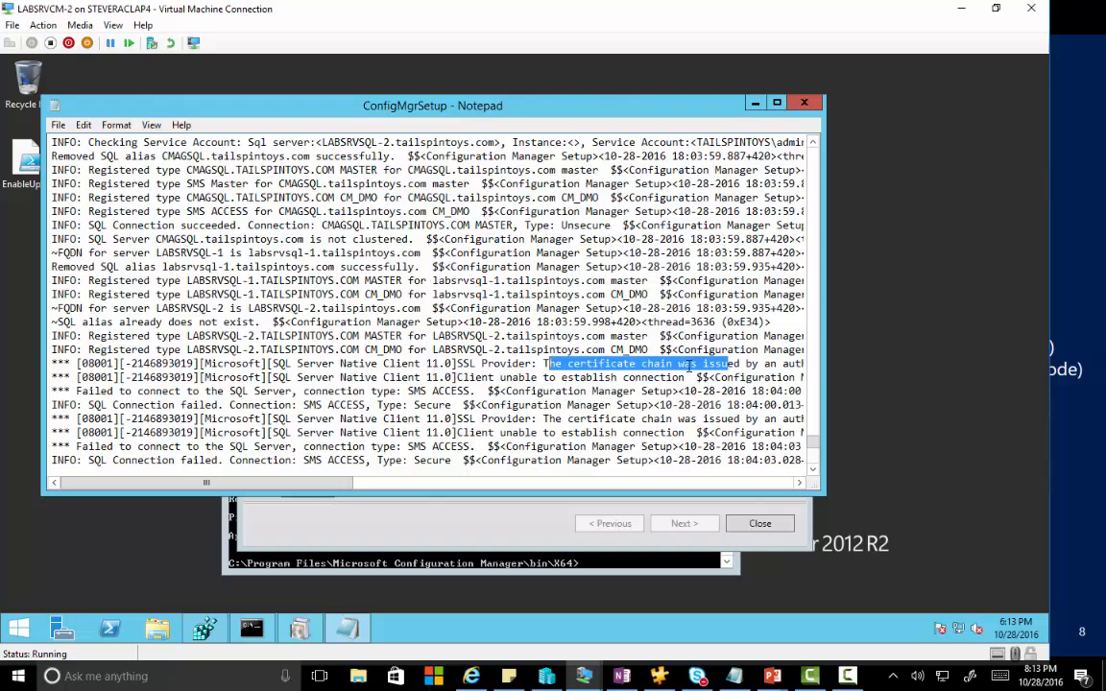
# Scroll to the log's end and select the start of the missing CMUStaging folder's ID.
pyautogui.scroll(-7, 687, 366)
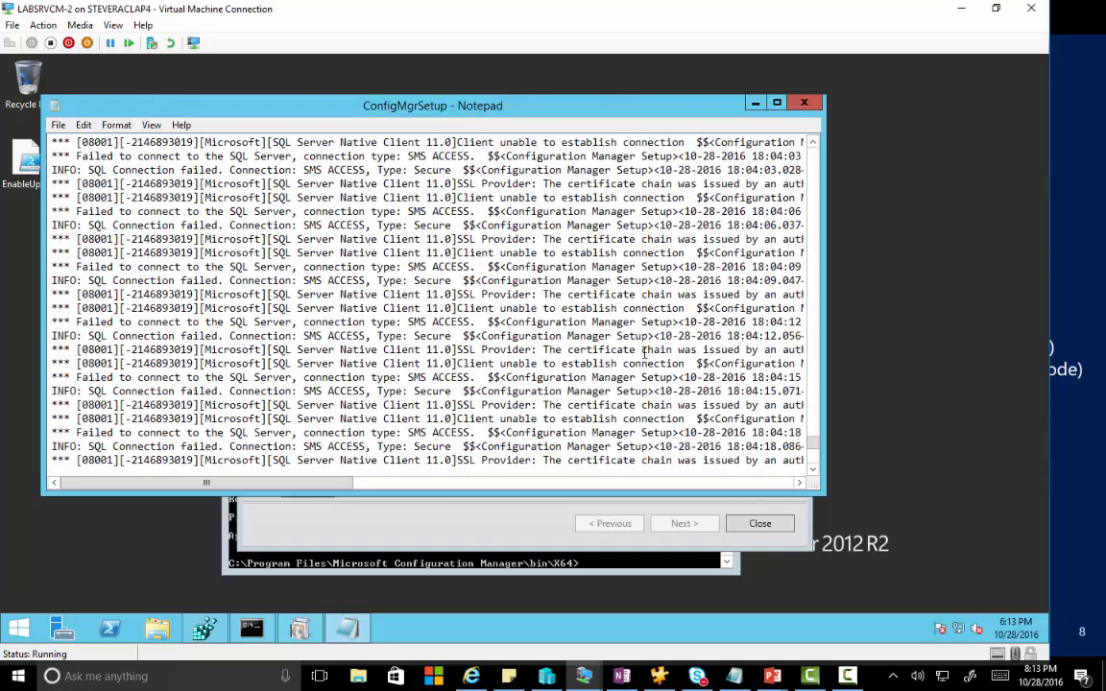
pyautogui.scroll(-11, 644, 354)
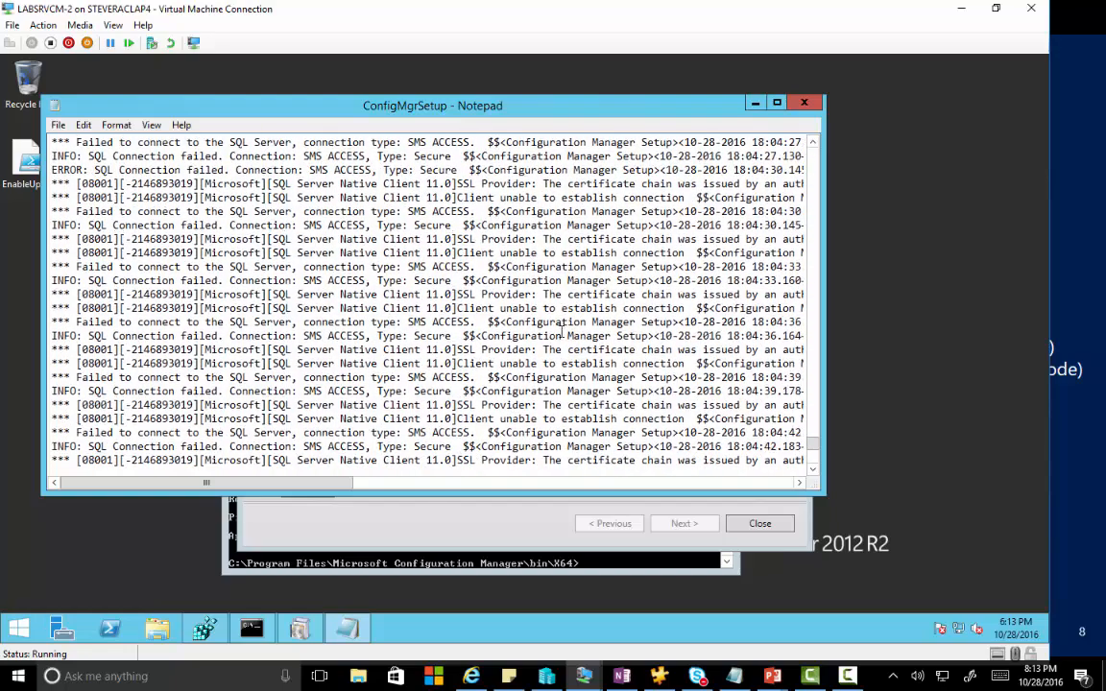
pyautogui.scroll(-20, 563, 333)
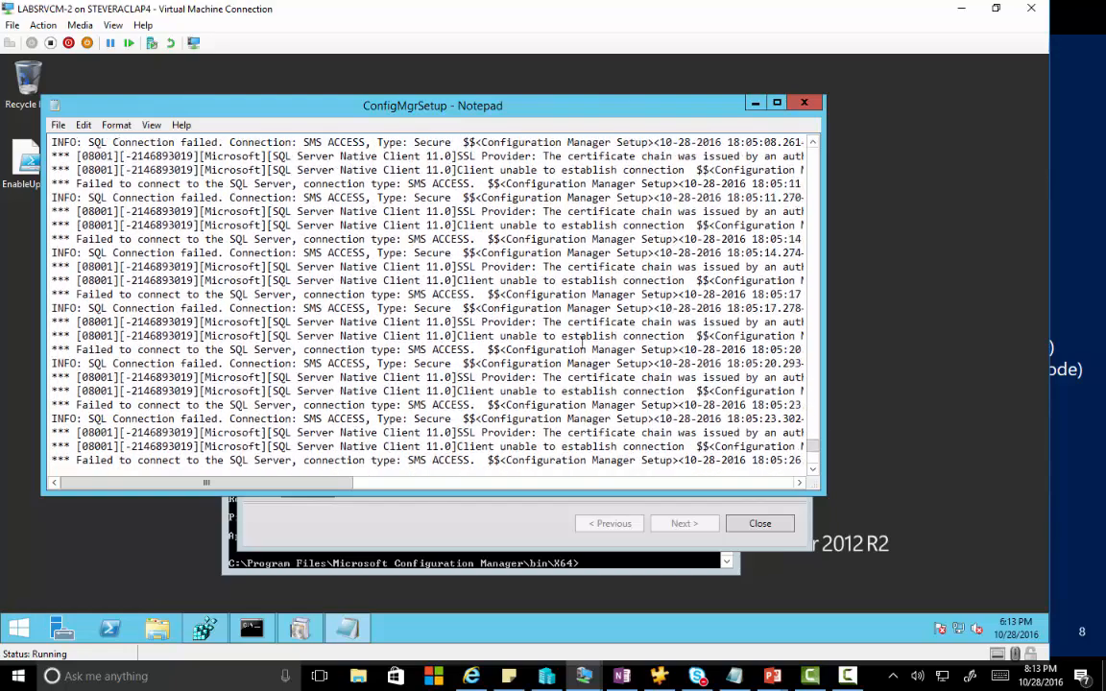
pyautogui.scroll(-20, 583, 343)
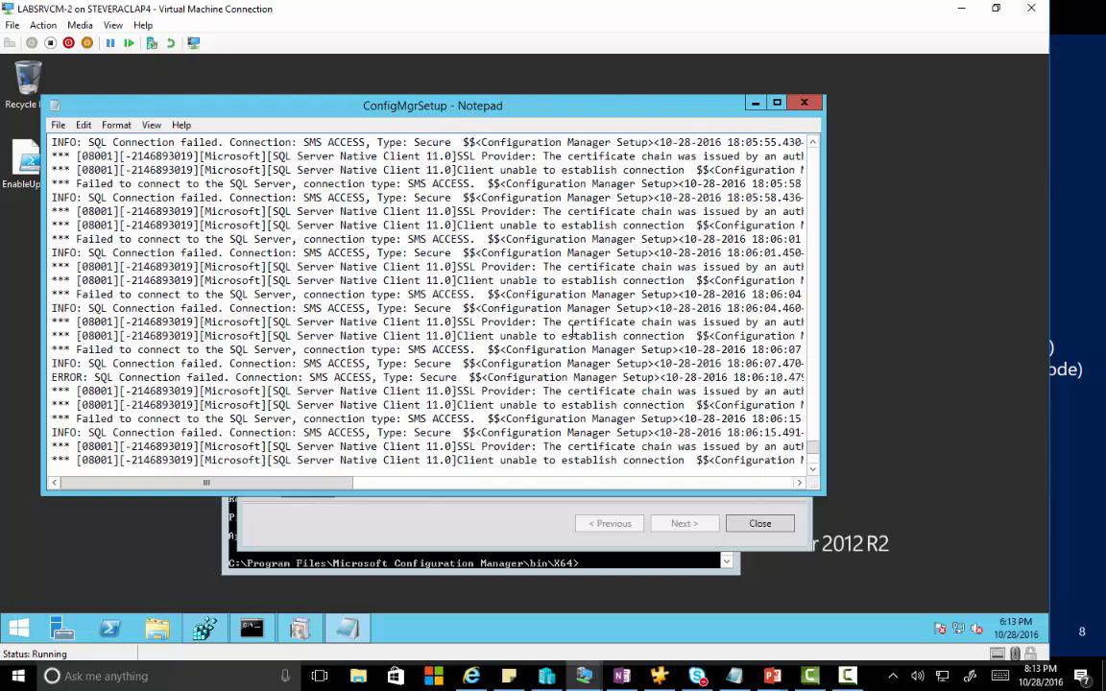
pyautogui.scroll(-20, 573, 331)
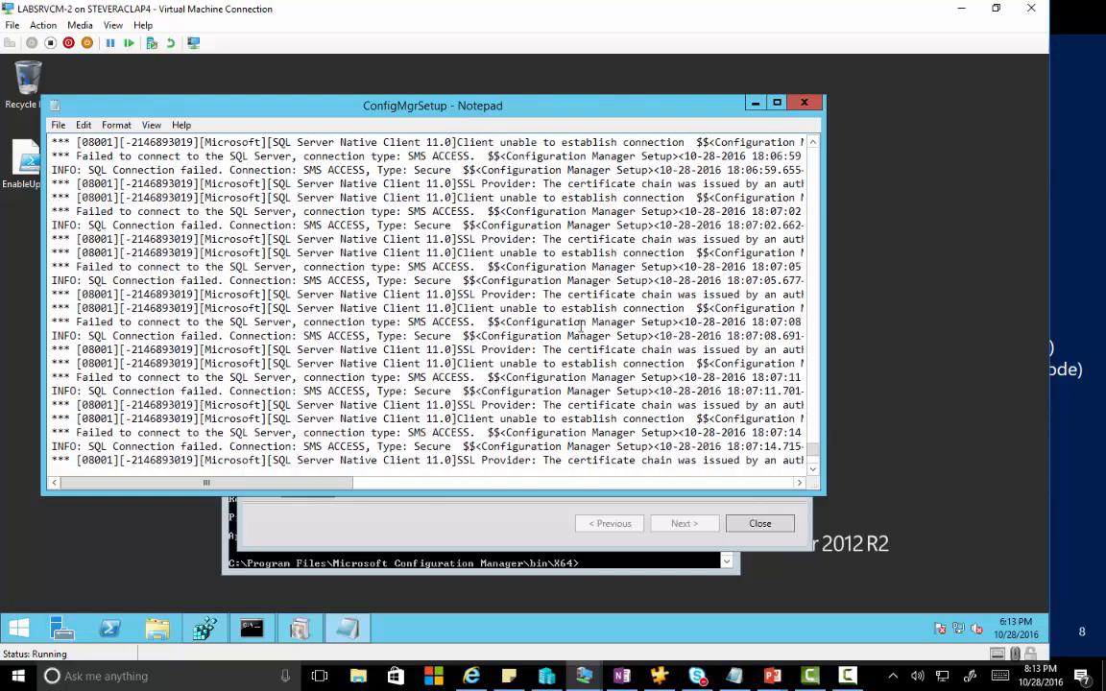
pyautogui.scroll(-20, 576, 329)
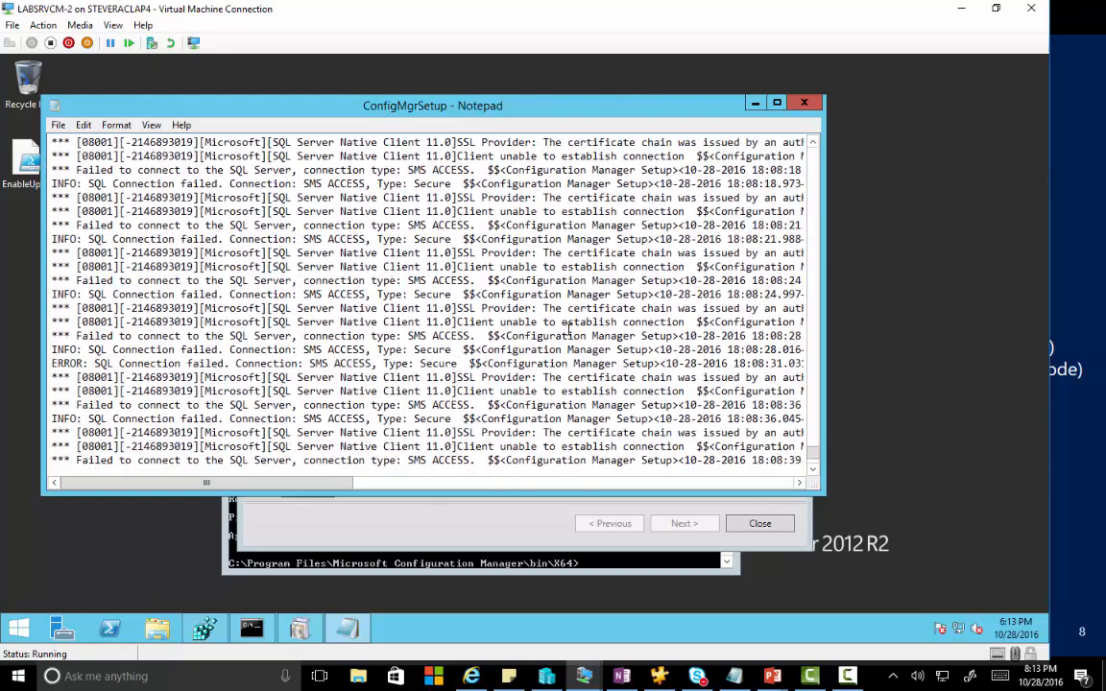
pyautogui.scroll(-20, 569, 329)
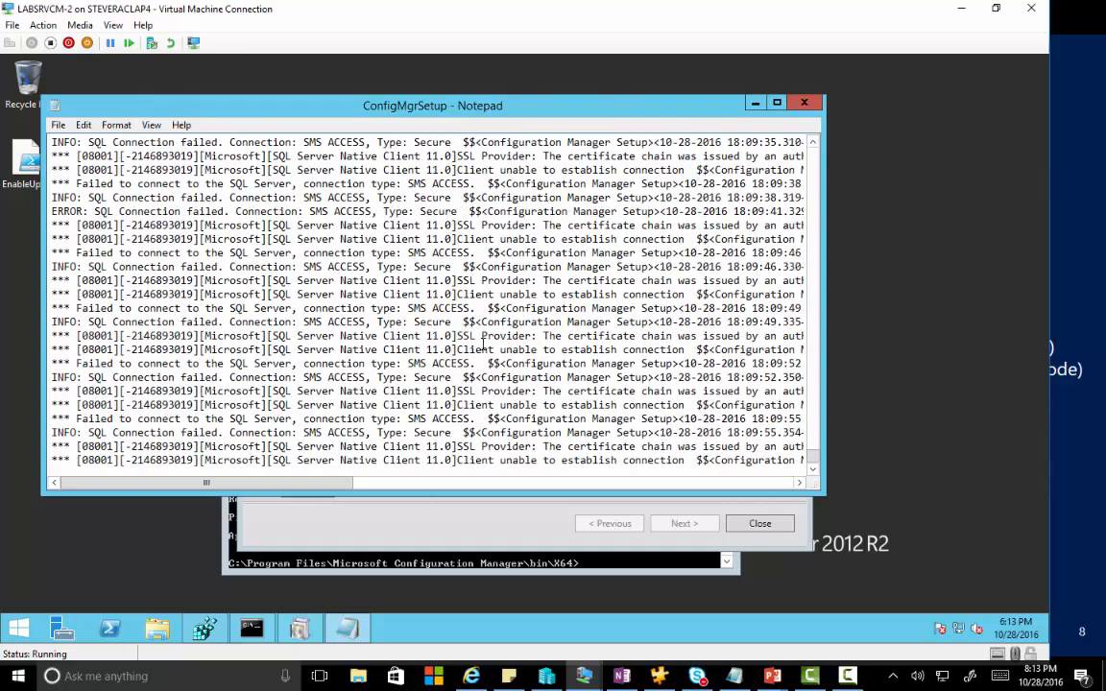
pyautogui.scroll(-9, 483, 343)
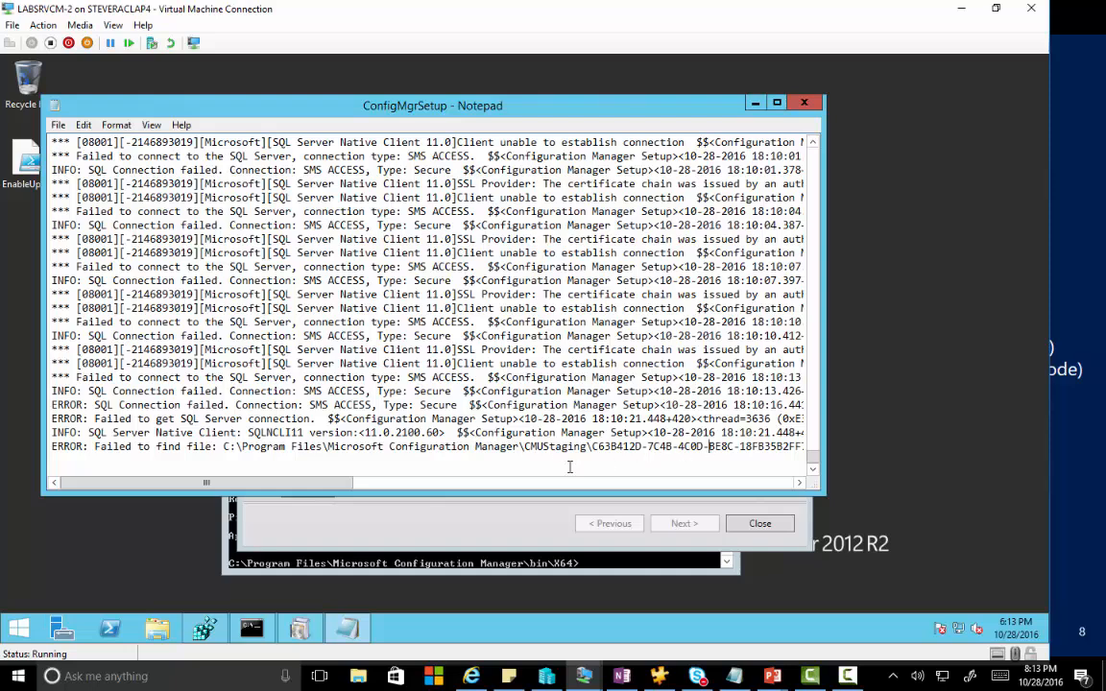
pyautogui.moveTo(339, 488); pyautogui.dragTo(264, 482)
pyautogui.moveTo(326, 487); pyautogui.dragTo(365, 487)
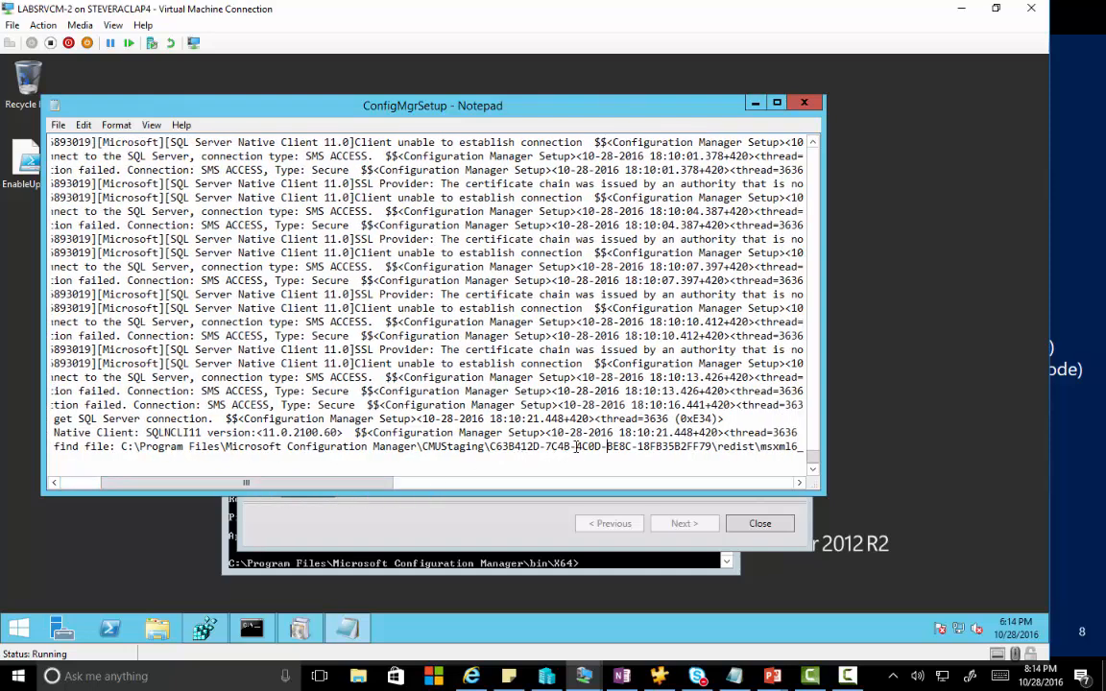
pyautogui.moveTo(576, 446); pyautogui.dragTo(490, 447)
pyautogui.hotkey('ctrl', 'c')
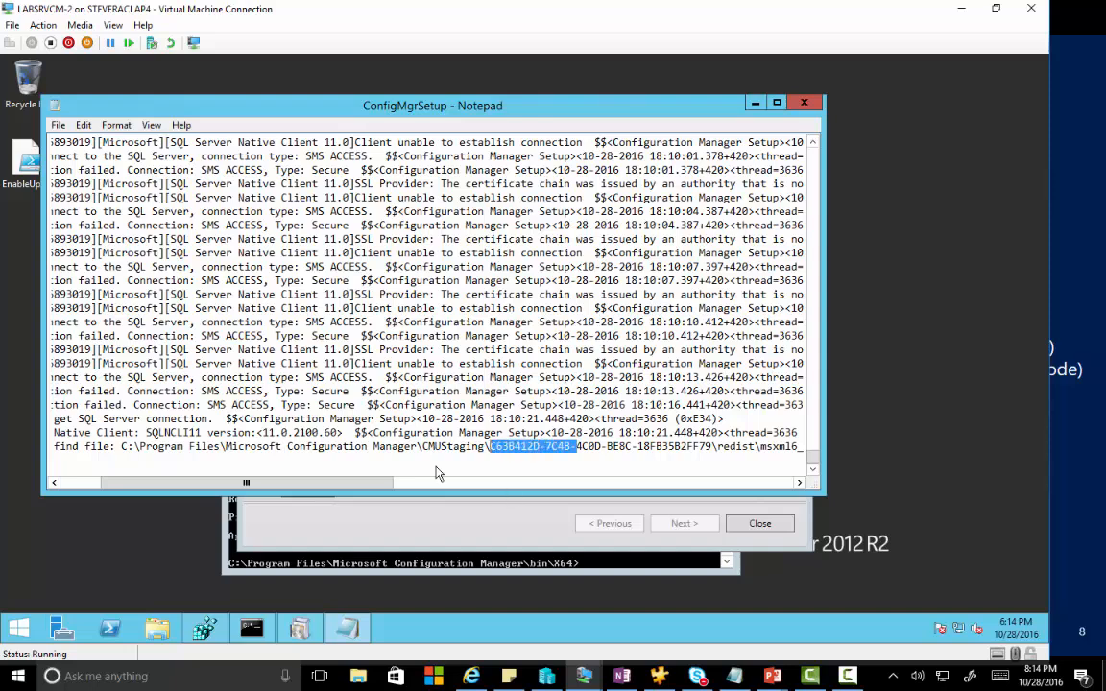
# Search the SMS registry key for the copied folder ID and widen Data to show External File Directory.
pyautogui.click(201, 629)
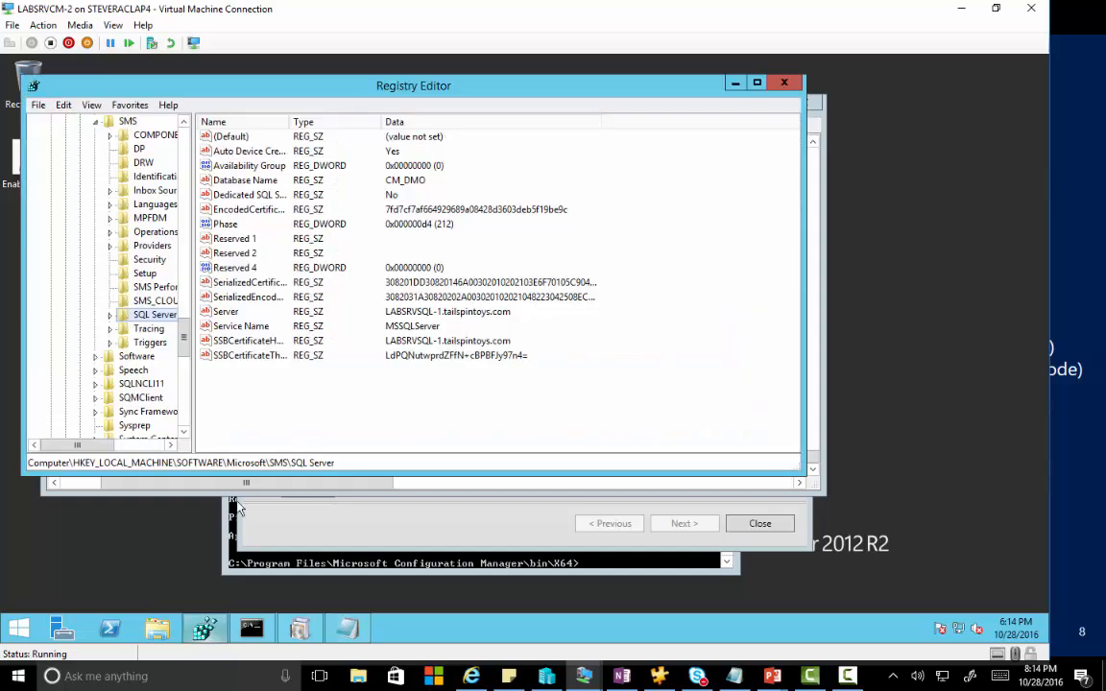
pyautogui.click(126, 122)
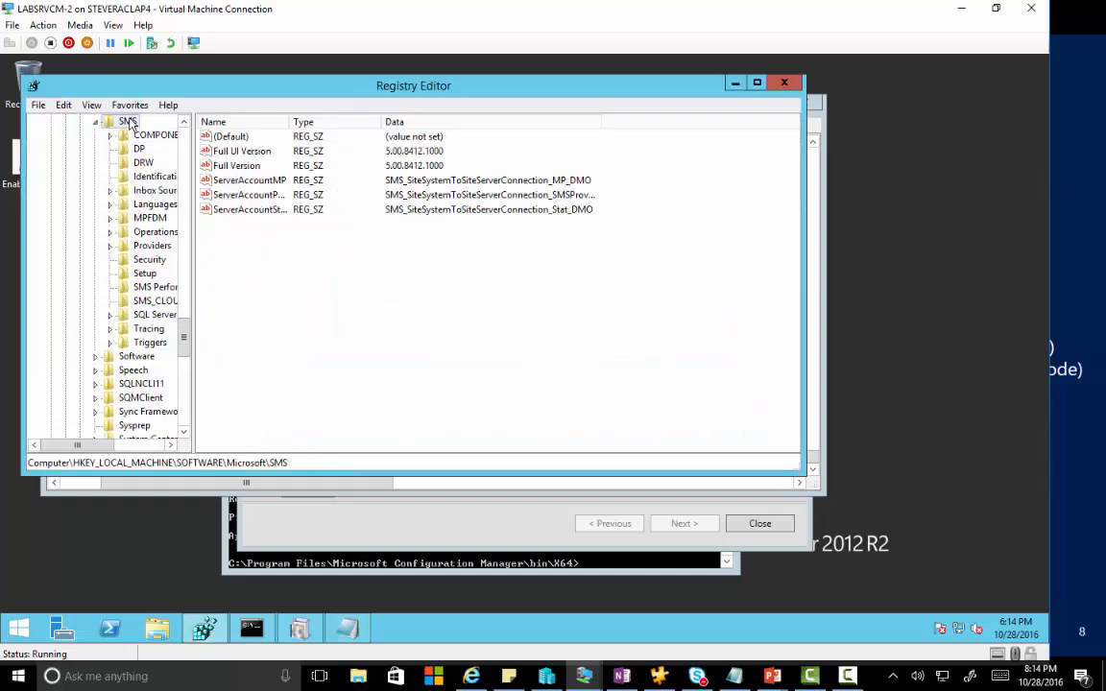
pyautogui.hotkey('ctrl', 'f')
pyautogui.hotkey('ctrl', 'v')
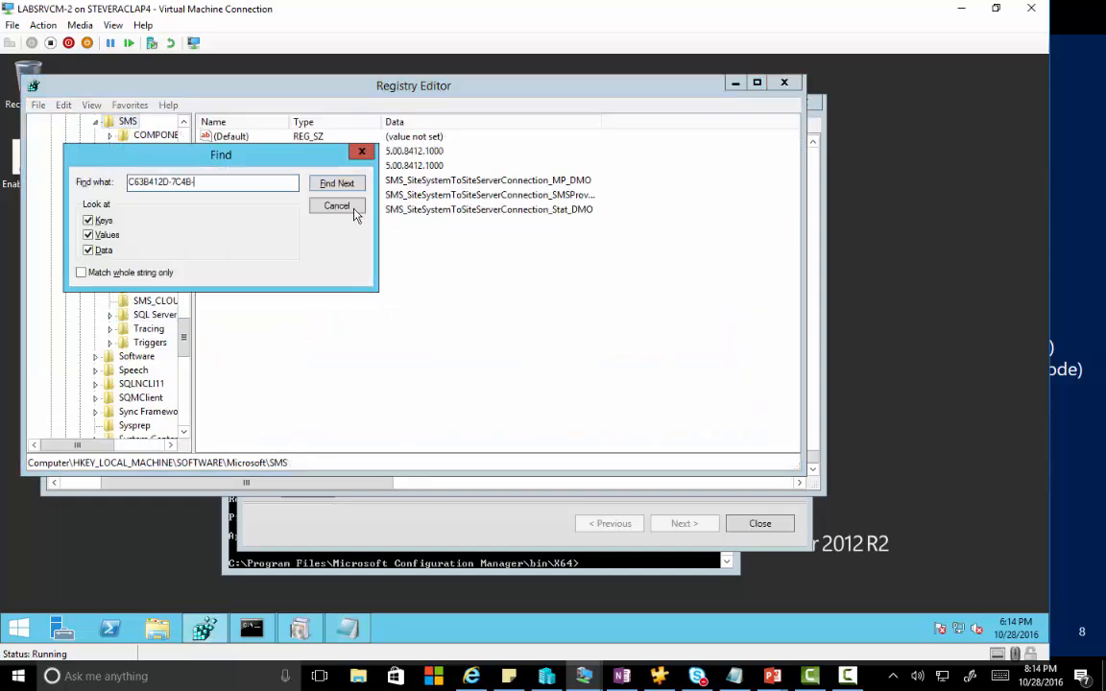
pyautogui.click(319, 180)
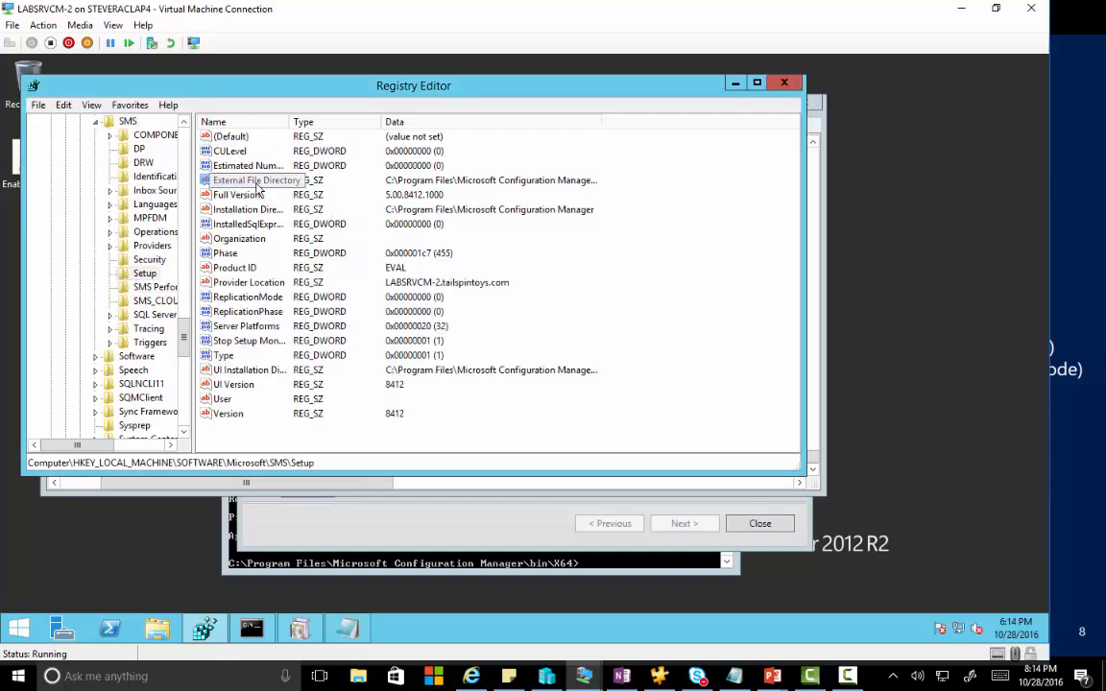
pyautogui.doubleClick(596, 122)
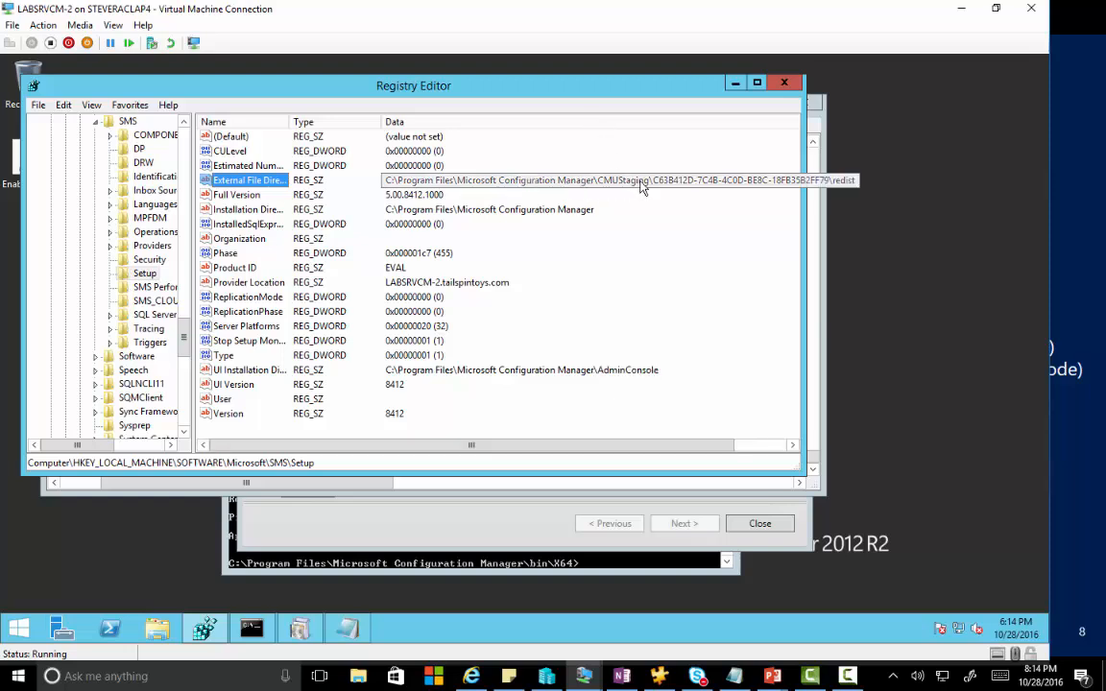
pyautogui.click(158, 626)
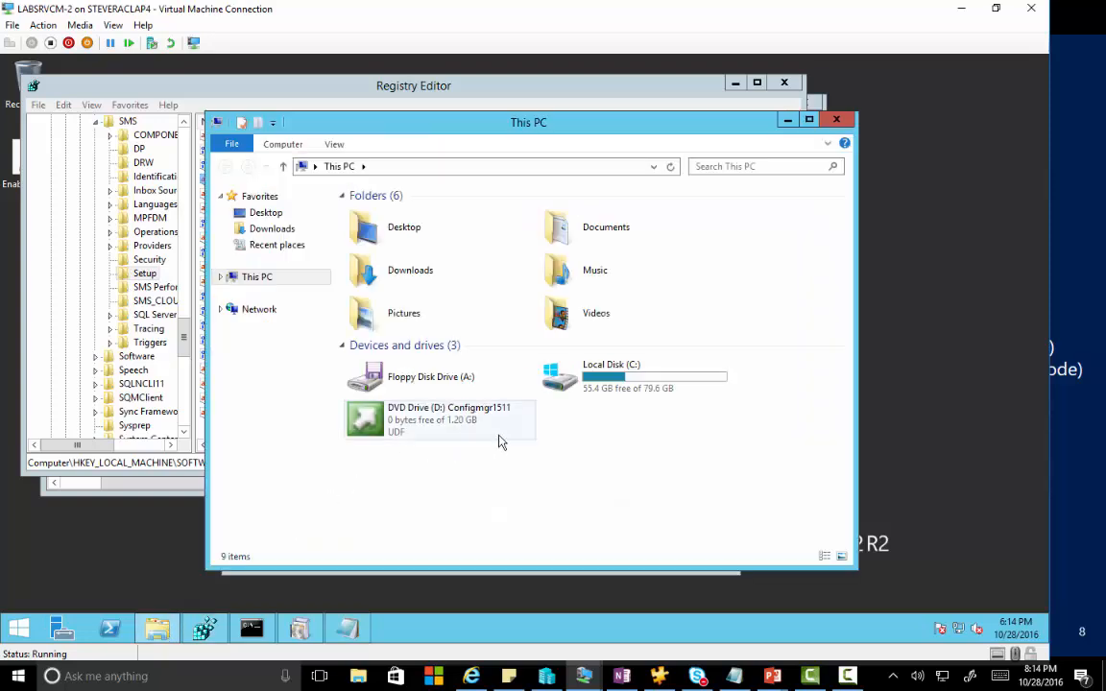
# Browse into CMUStaging under C:\Program Files\Microsoft Configuration Manager.
pyautogui.doubleClick(600, 370)
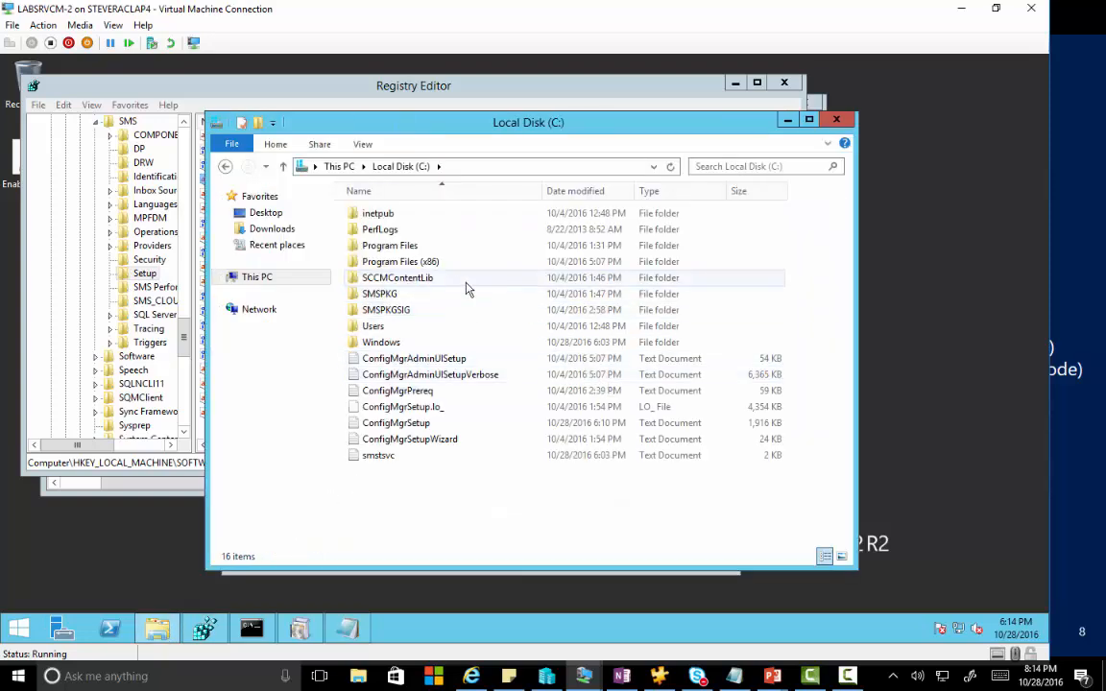
pyautogui.doubleClick(412, 248)
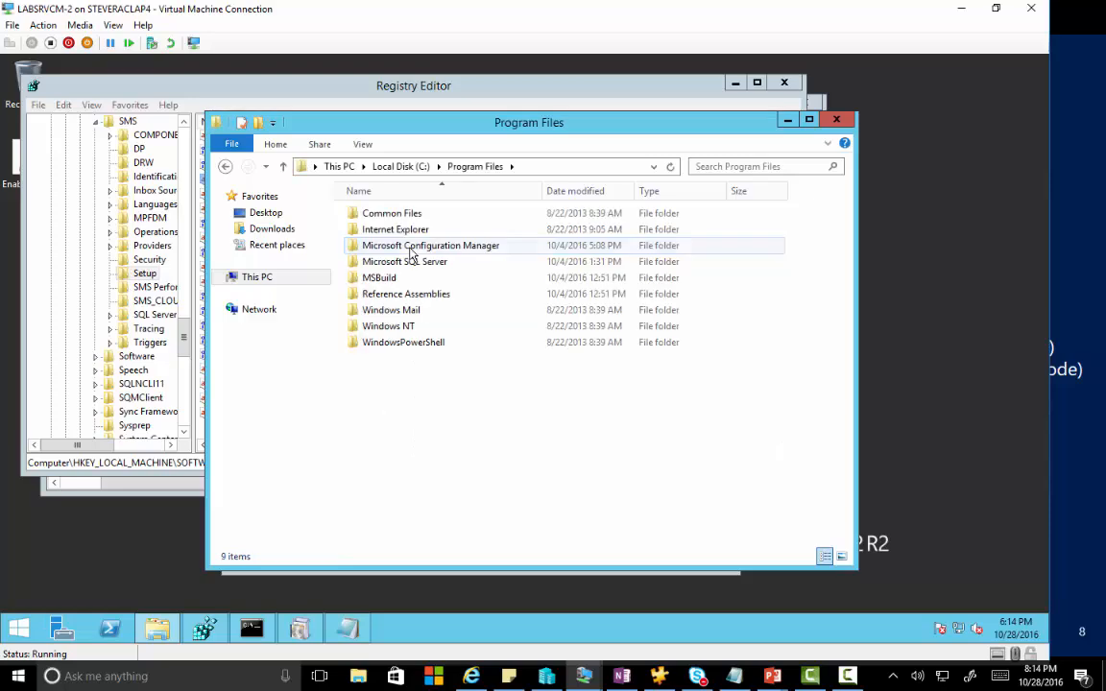
pyautogui.doubleClick(413, 252)
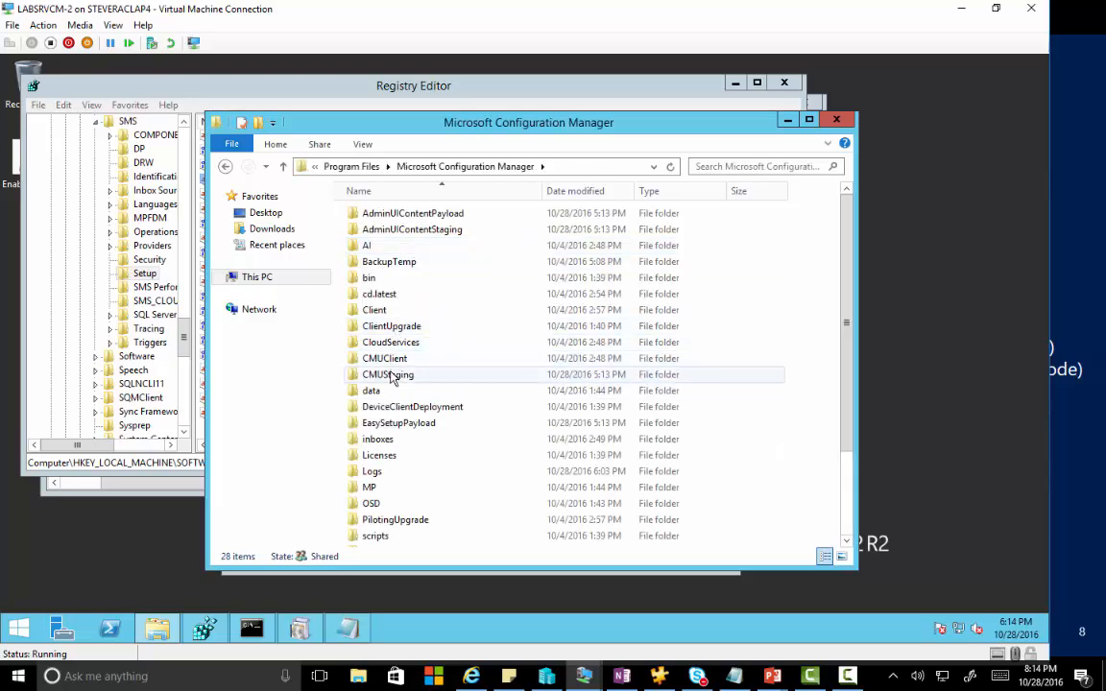
pyautogui.doubleClick(392, 377)
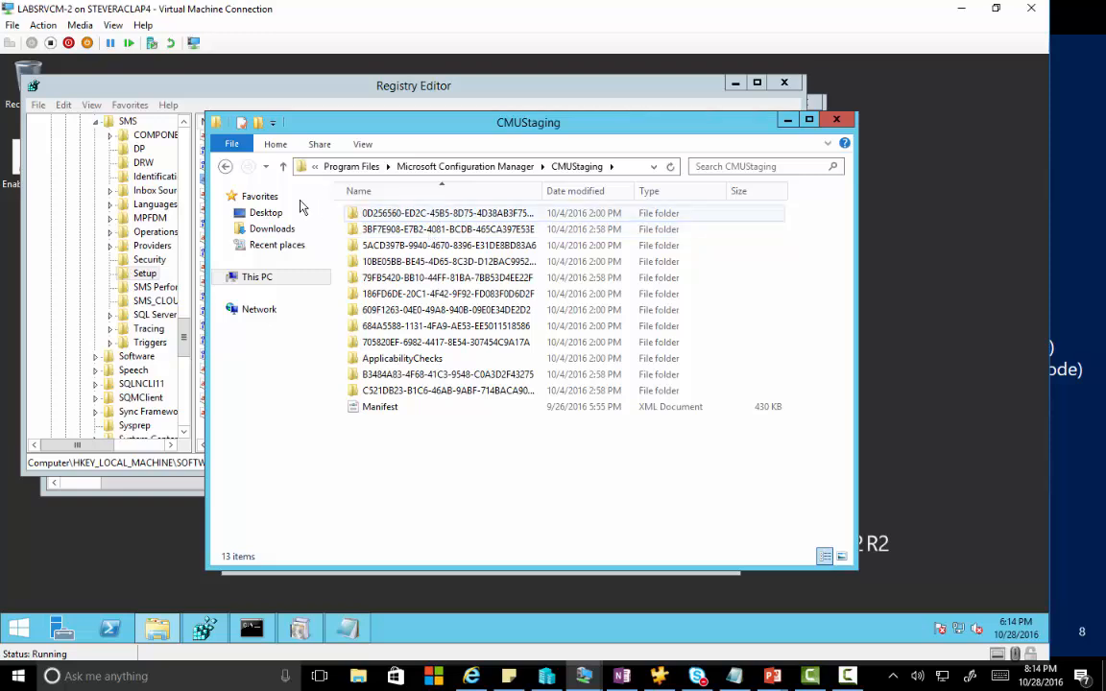
pyautogui.click(226, 169)
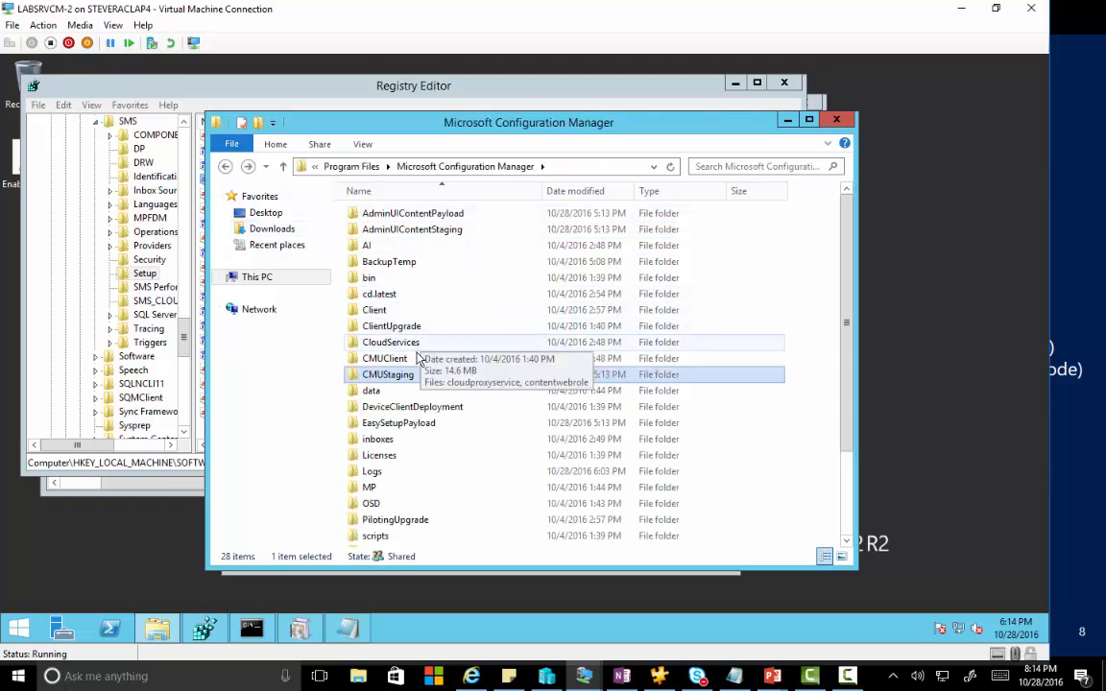
# Check the EasySetupPayload folders and select the path of the 609f1263 folder containing redist.
pyautogui.doubleClick(405, 423)
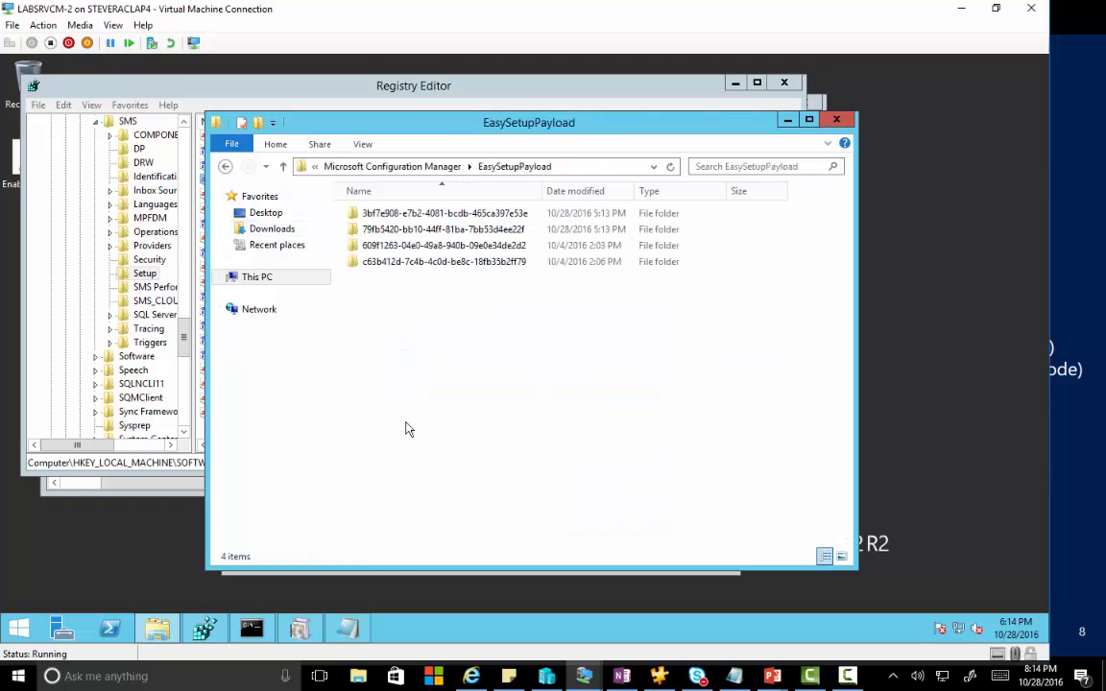
pyautogui.doubleClick(479, 215)
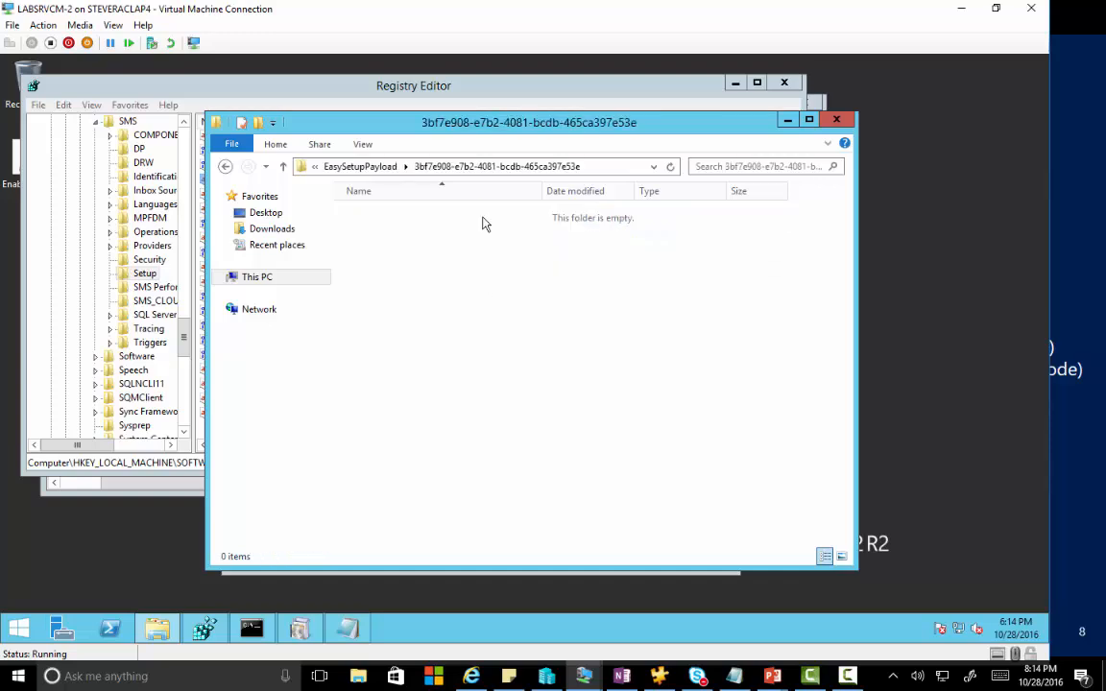
pyautogui.click(226, 168)
pyautogui.click(403, 231)
pyautogui.doubleClick(403, 231)
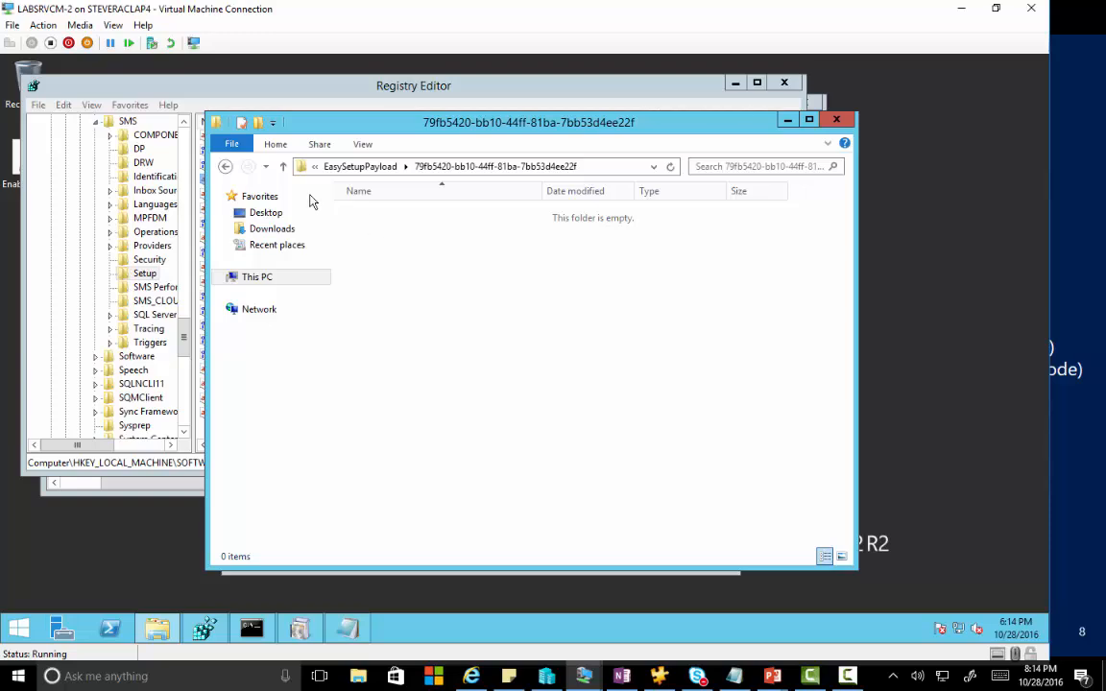
pyautogui.click(226, 168)
pyautogui.doubleClick(413, 246)
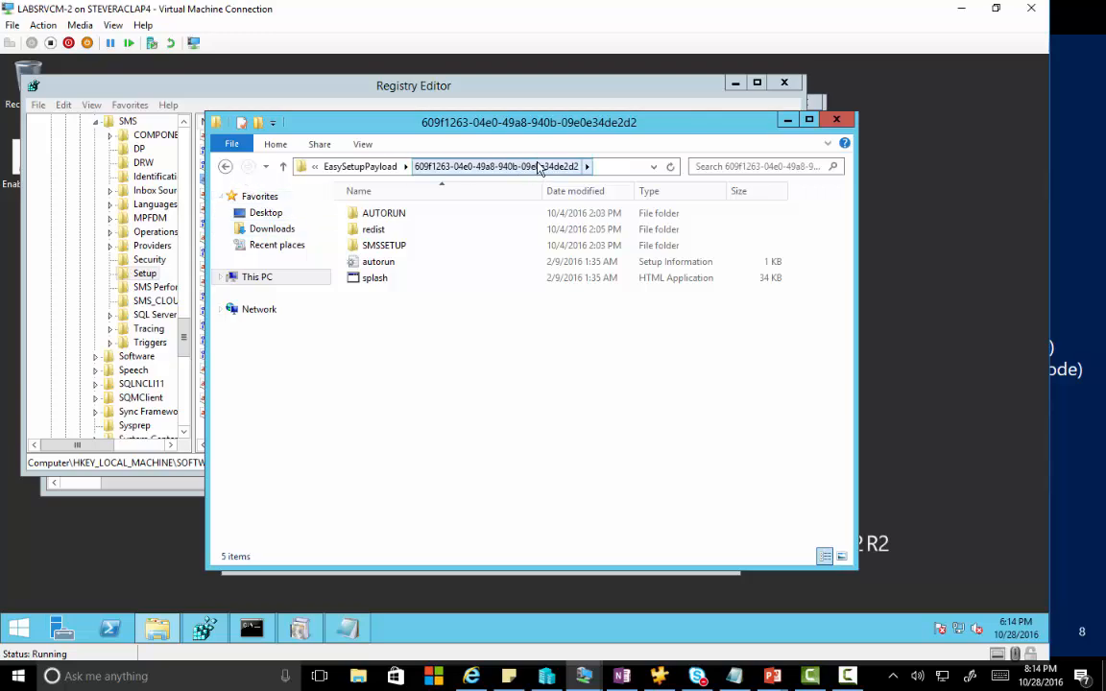
pyautogui.click(605, 167)
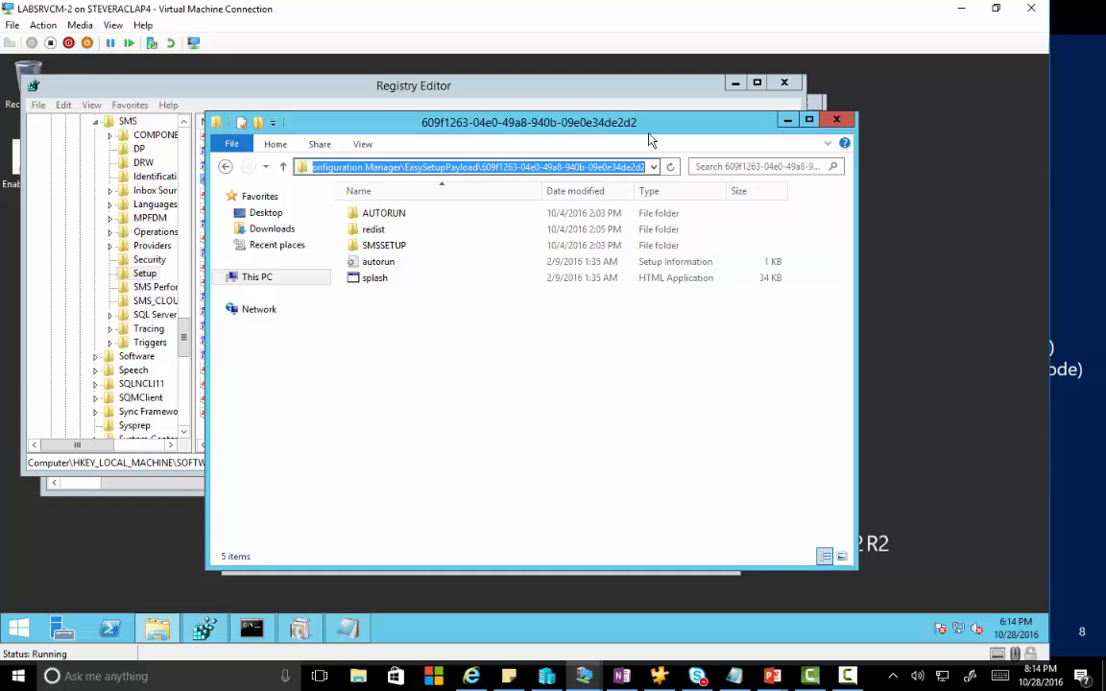
# Point External File Directory to EasySetupPayload\609f1263-04e0-49a8-940b-09e0e34de2d2\redist.
pyautogui.click(787, 119)
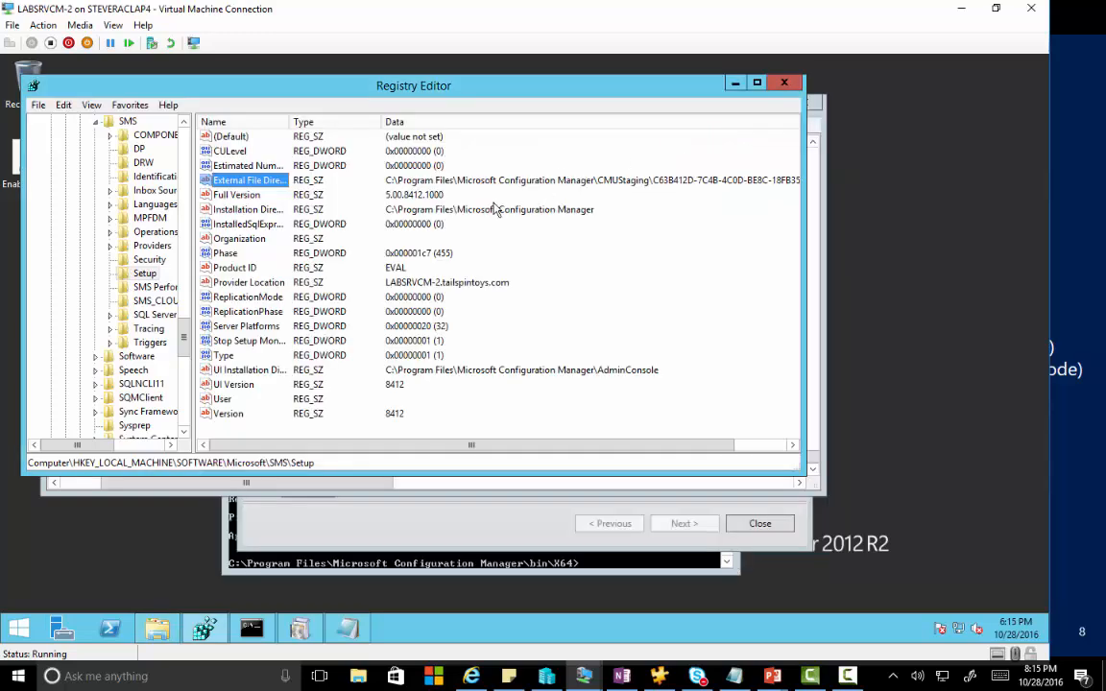
pyautogui.doubleClick(281, 188)
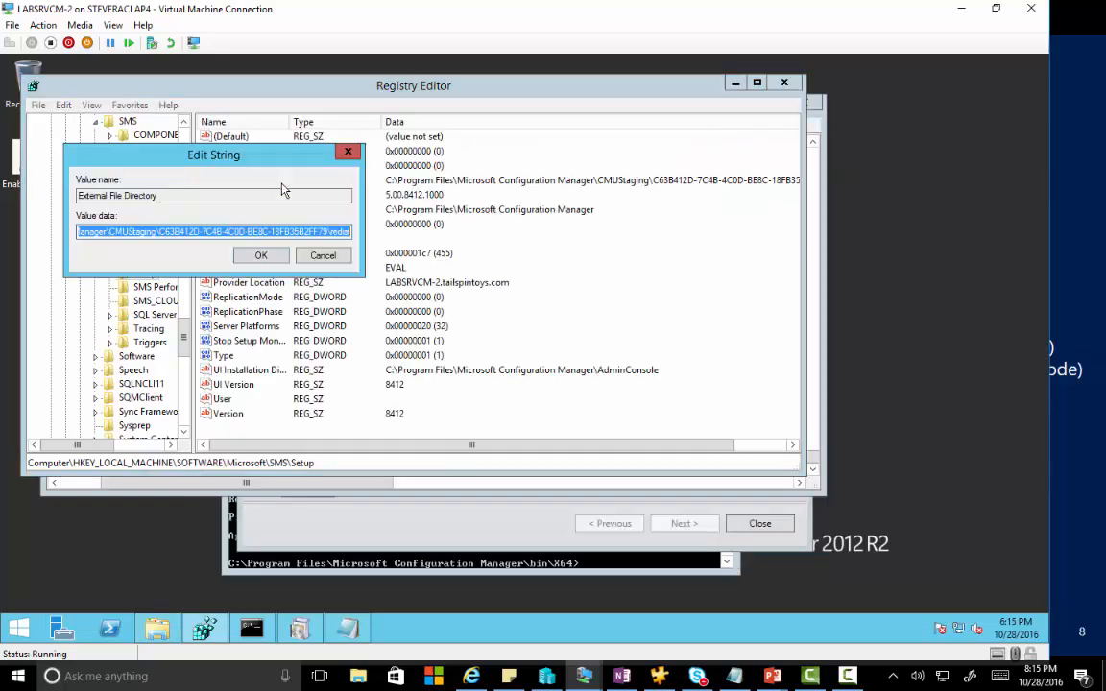
pyautogui.press('Home')
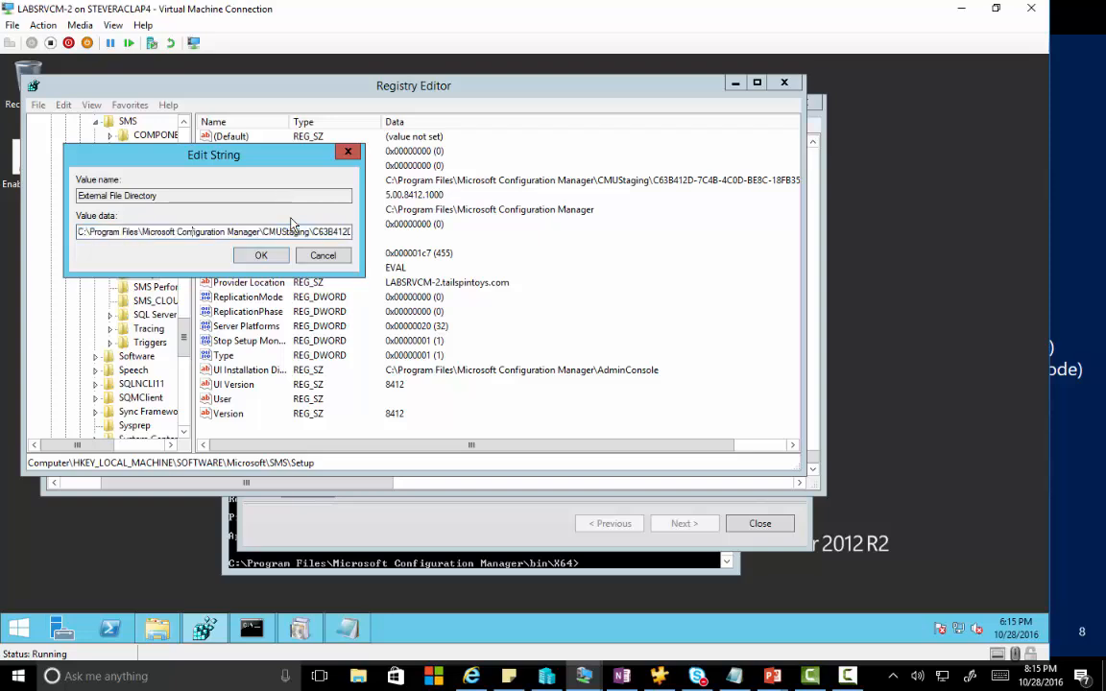
pyautogui.press('End')
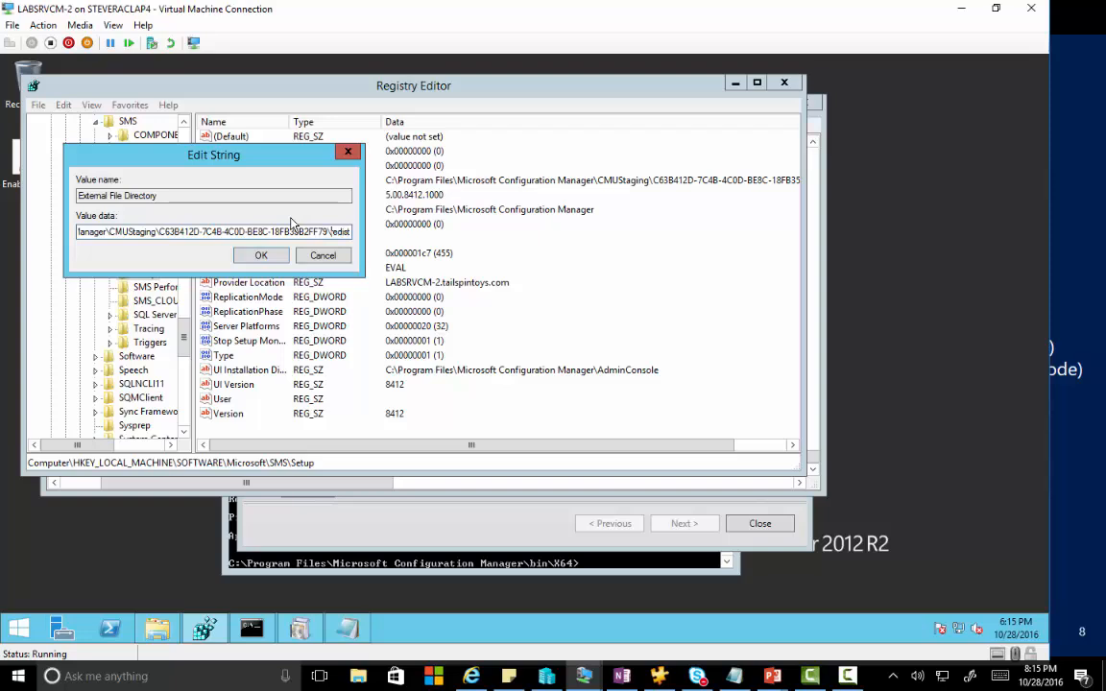
pyautogui.hotkey('ctrl', 'a')
pyautogui.hotkey('ctrl', 'v')
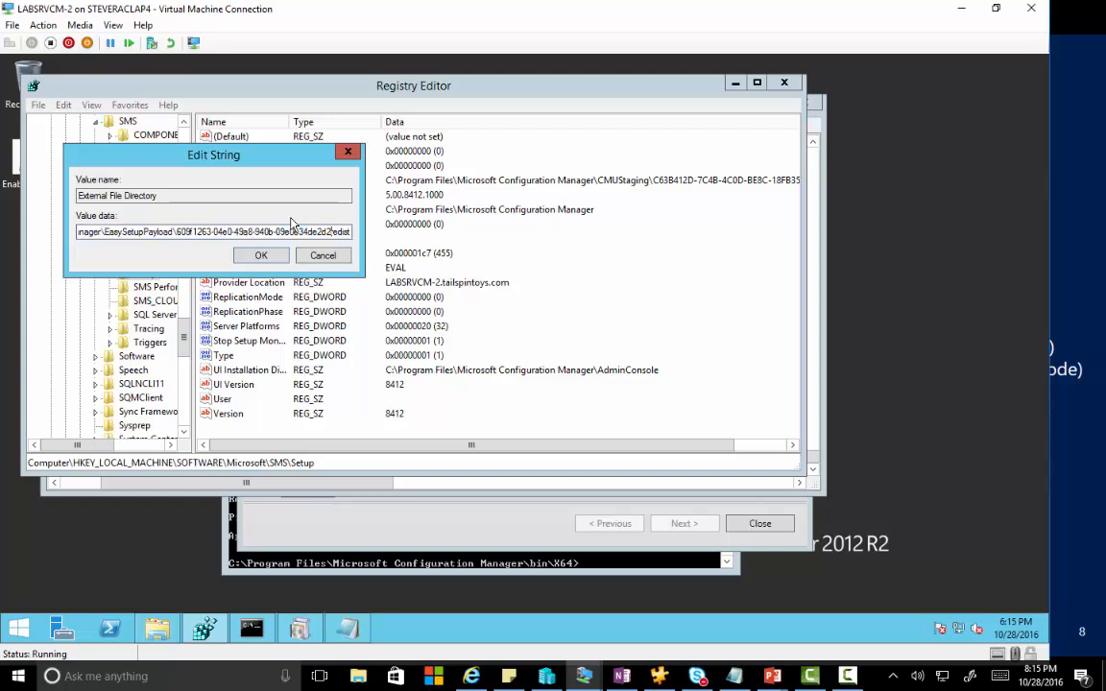
pyautogui.write('\\')
pyautogui.click(260, 255)
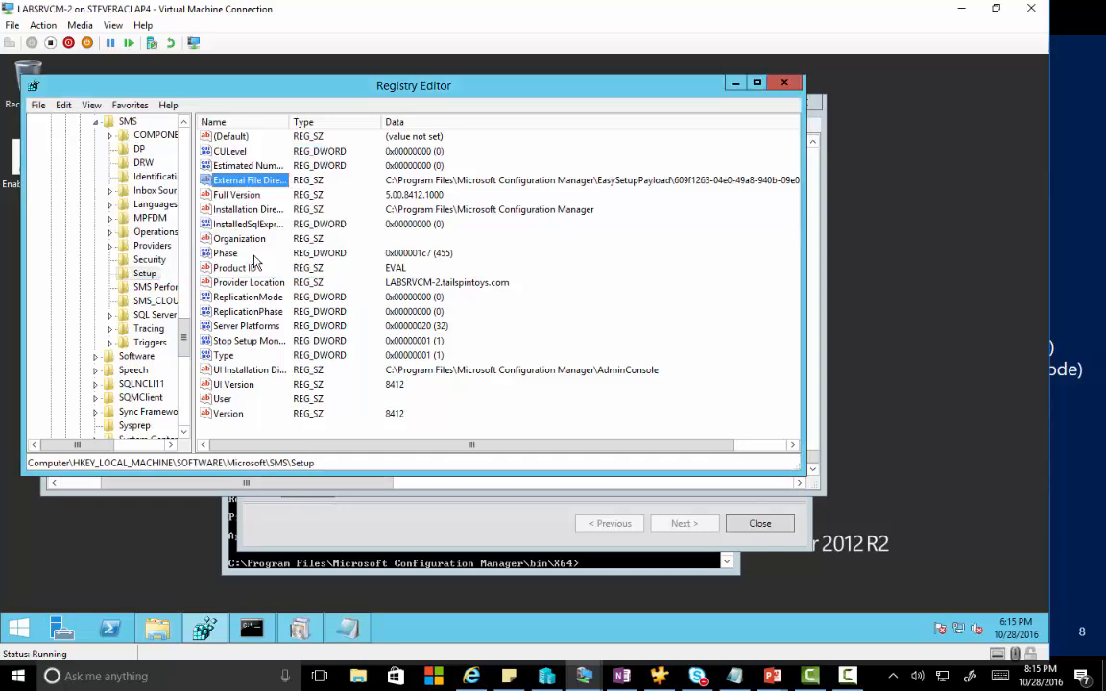
pyautogui.click(735, 83)
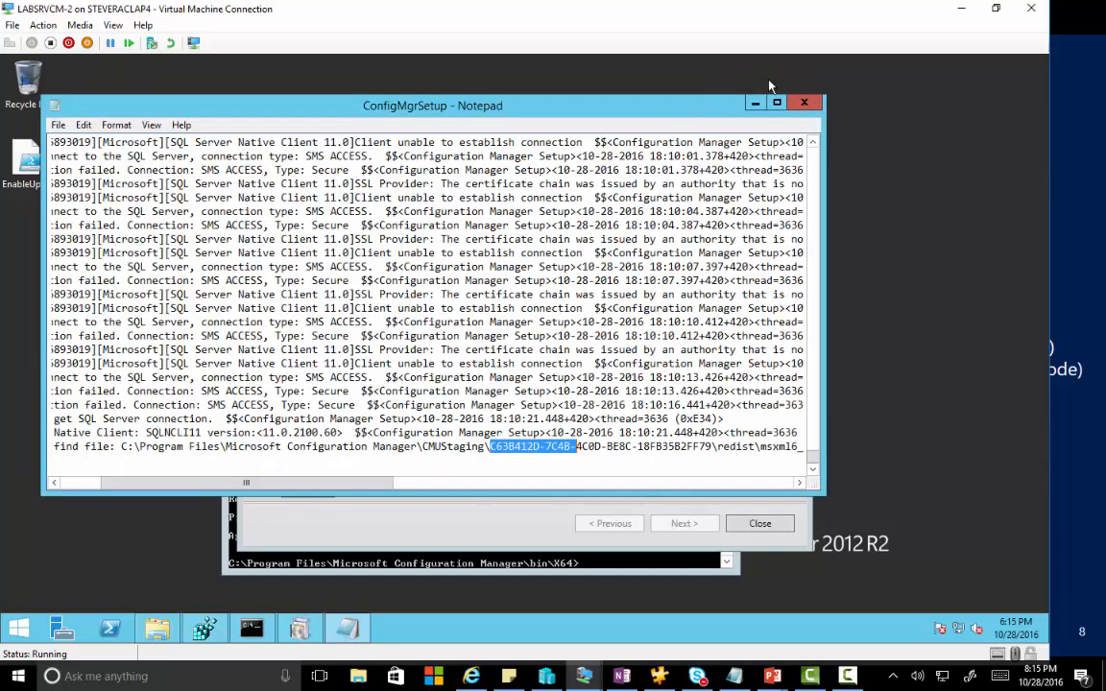
# Close the setup log and delete the old ConfigMgrSetup log from the C: drive.
pyautogui.click(805, 102)
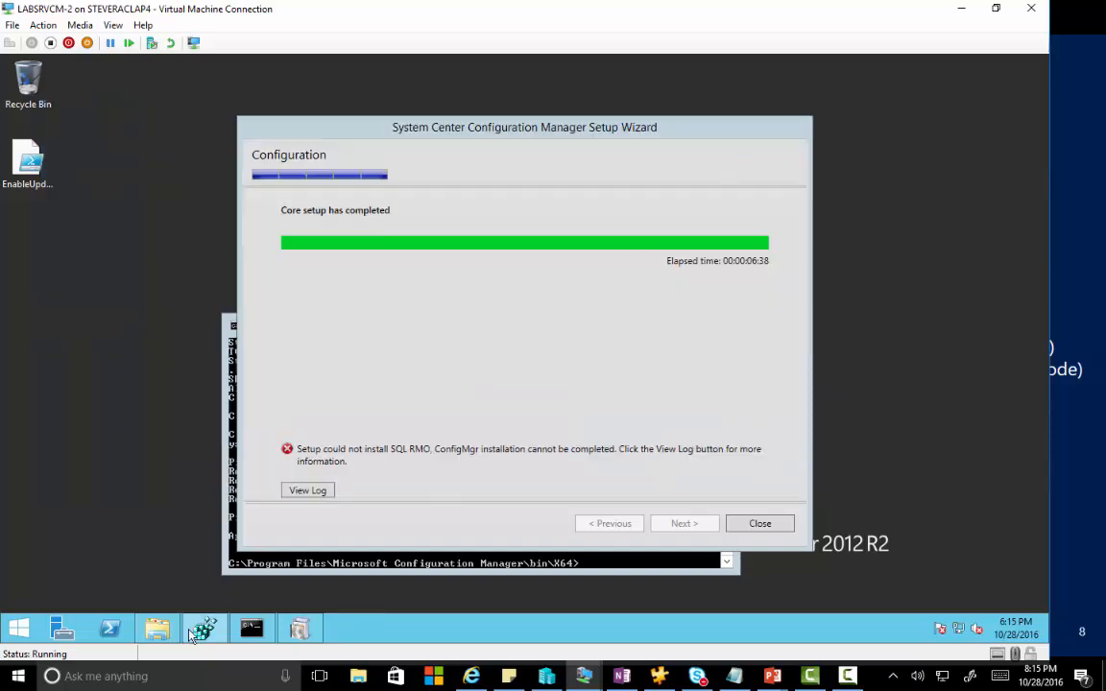
pyautogui.click(160, 637)
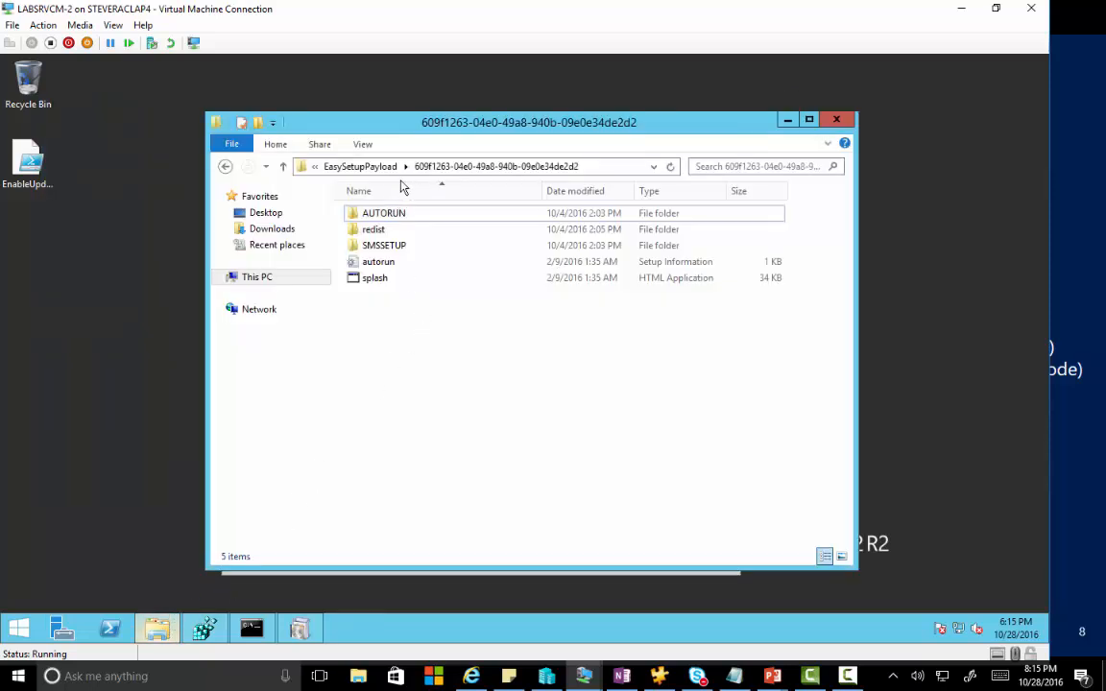
pyautogui.click(263, 278)
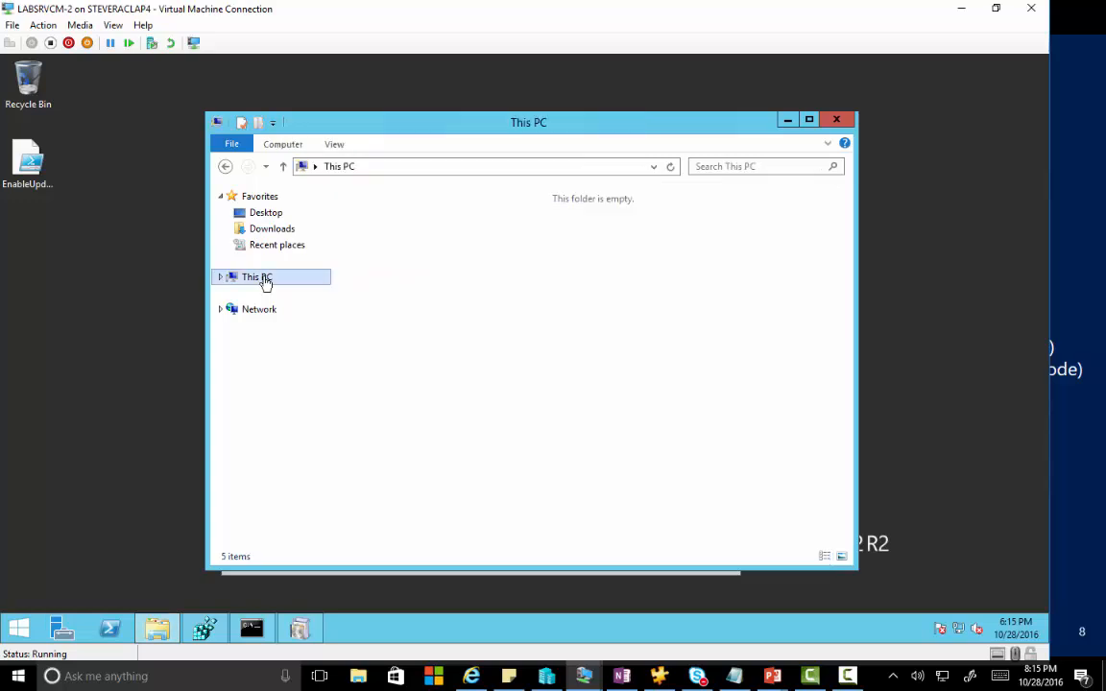
pyautogui.doubleClick(585, 385)
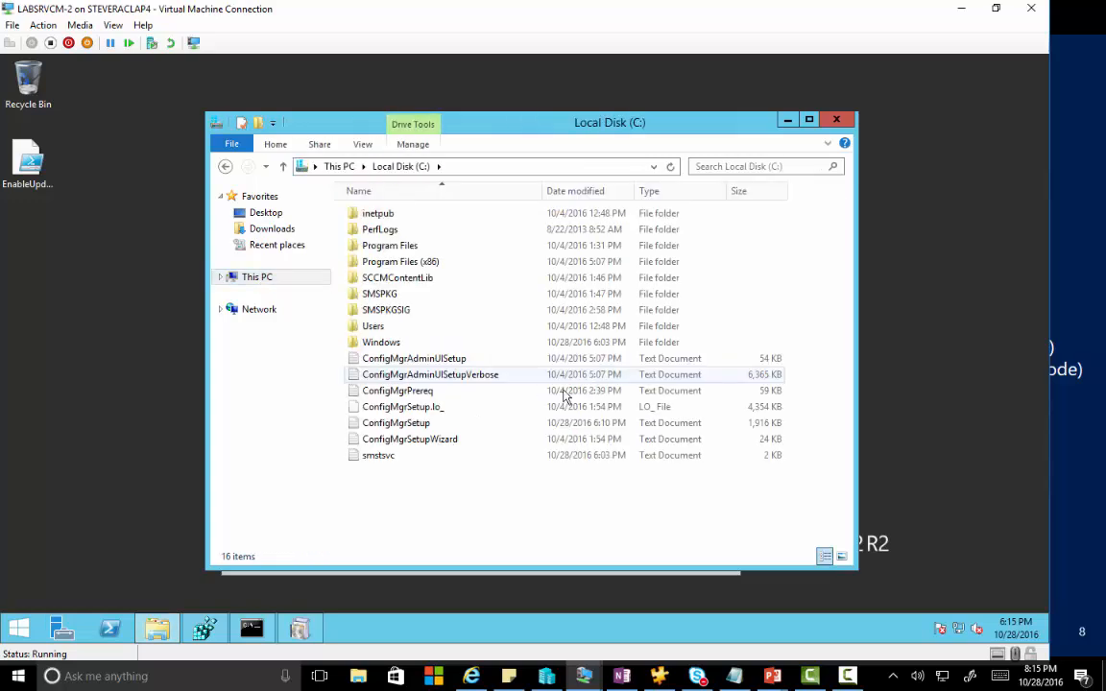
pyautogui.click(402, 425)
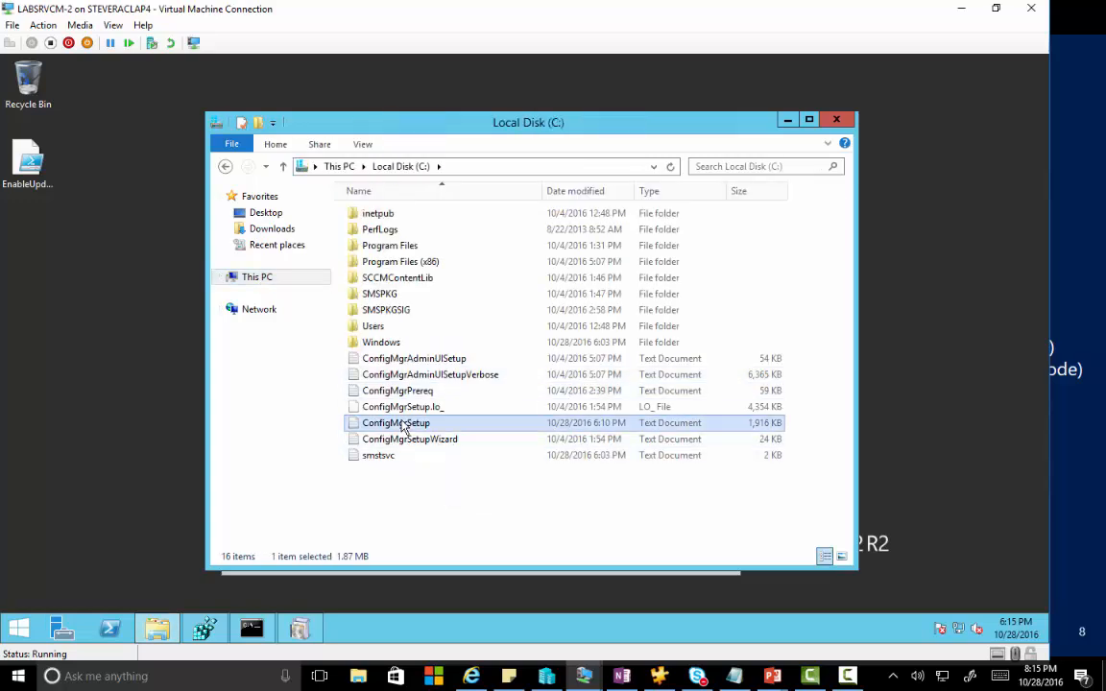
pyautogui.press('Delete')
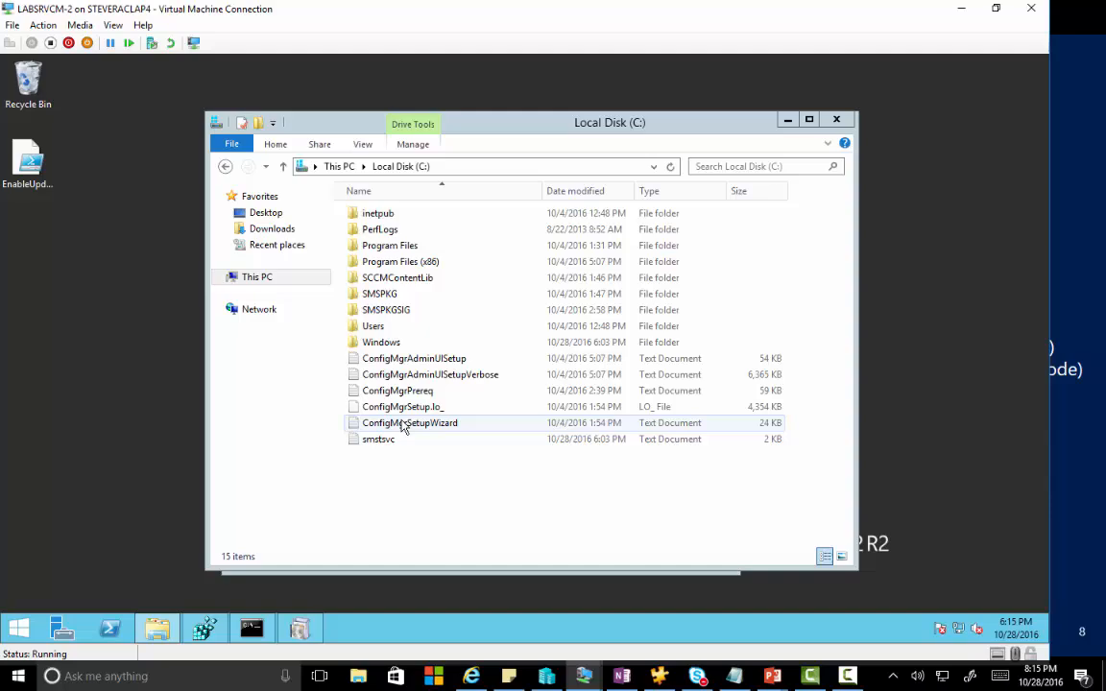
pyautogui.click(836, 119)
# Close the finished wizard, re-ping the CMAGSQL listener, and relaunch Configuration Manager setup.
pyautogui.click(758, 525)
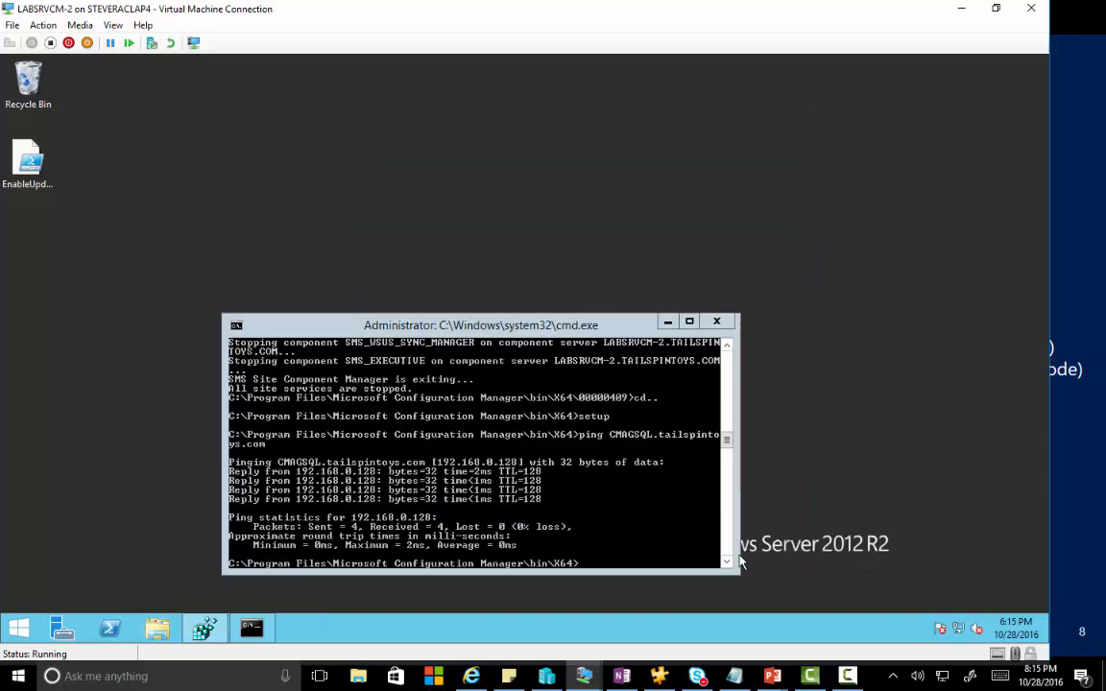
pyautogui.press('Up')
pyautogui.press('Return')
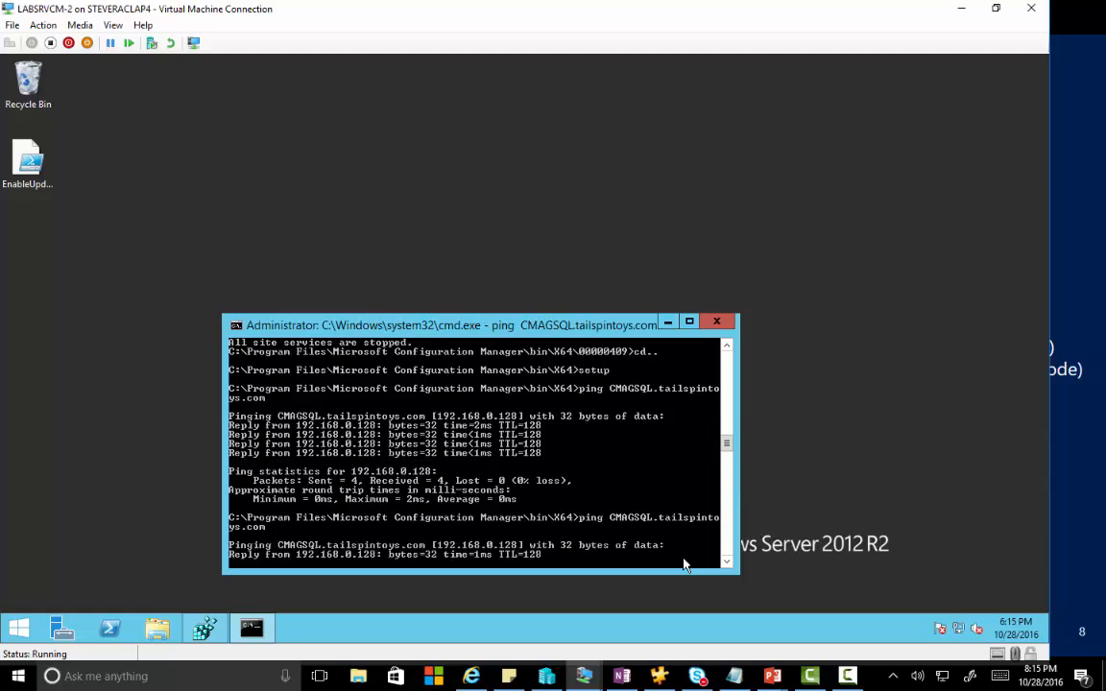
pyautogui.hotkey('ctrl', 'c')
pyautogui.write('setup')
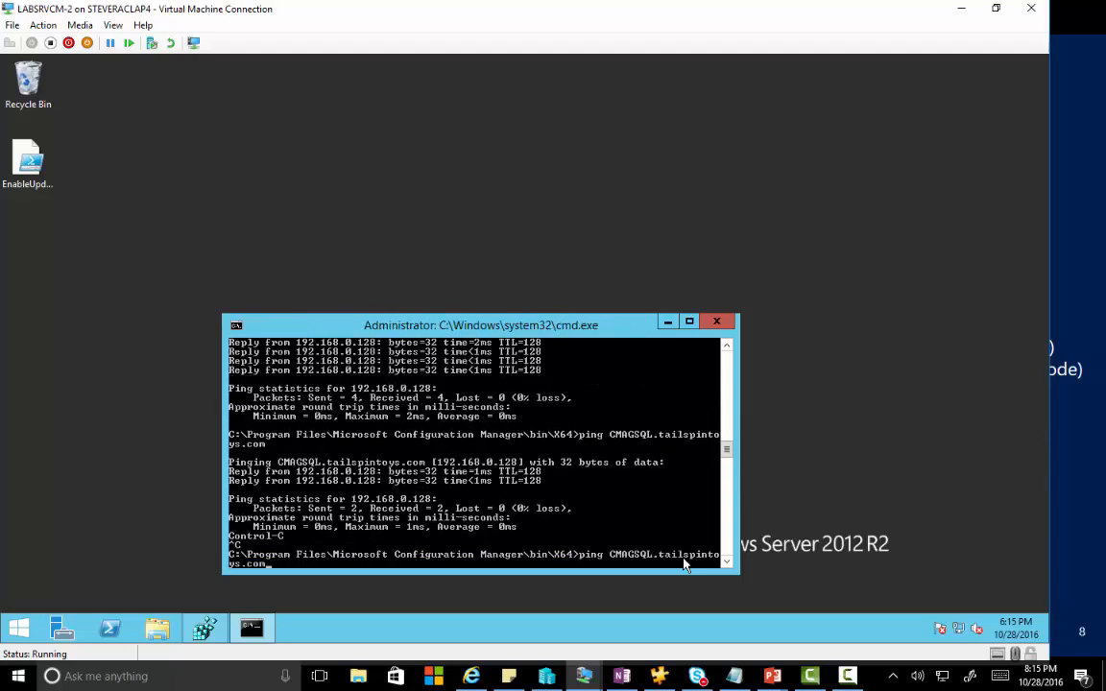
pyautogui.press('Return')
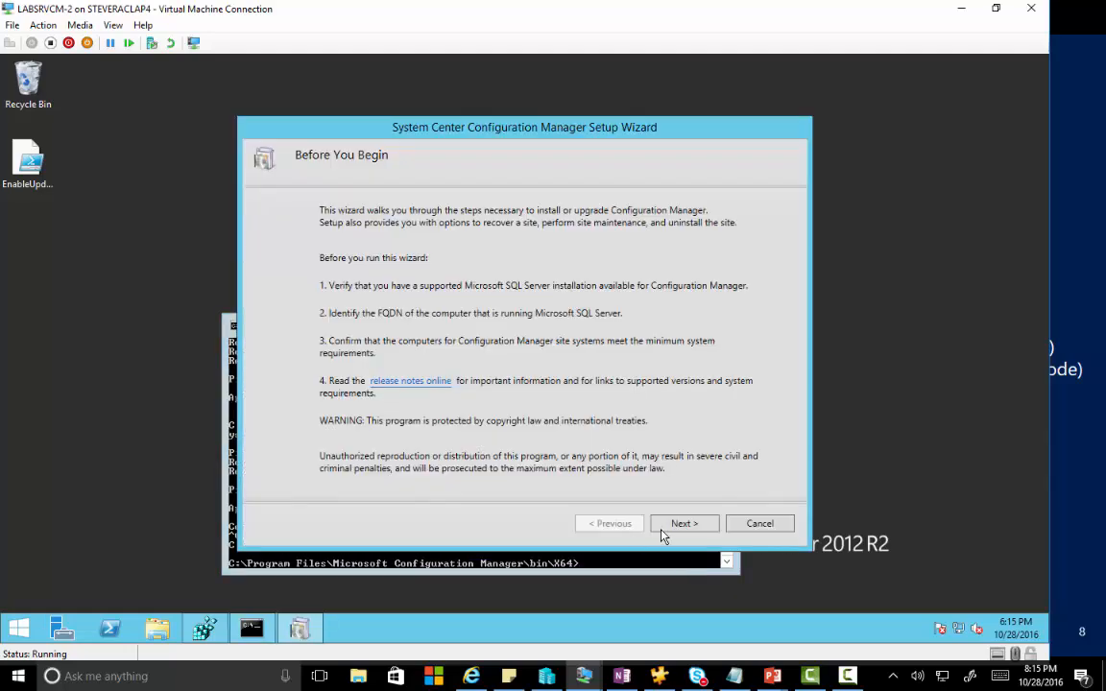
# Choose Modify SQL Server configuration and submit CMAGSQL-1.tailspintoys.com as the SQL Server name.
pyautogui.click(671, 531)
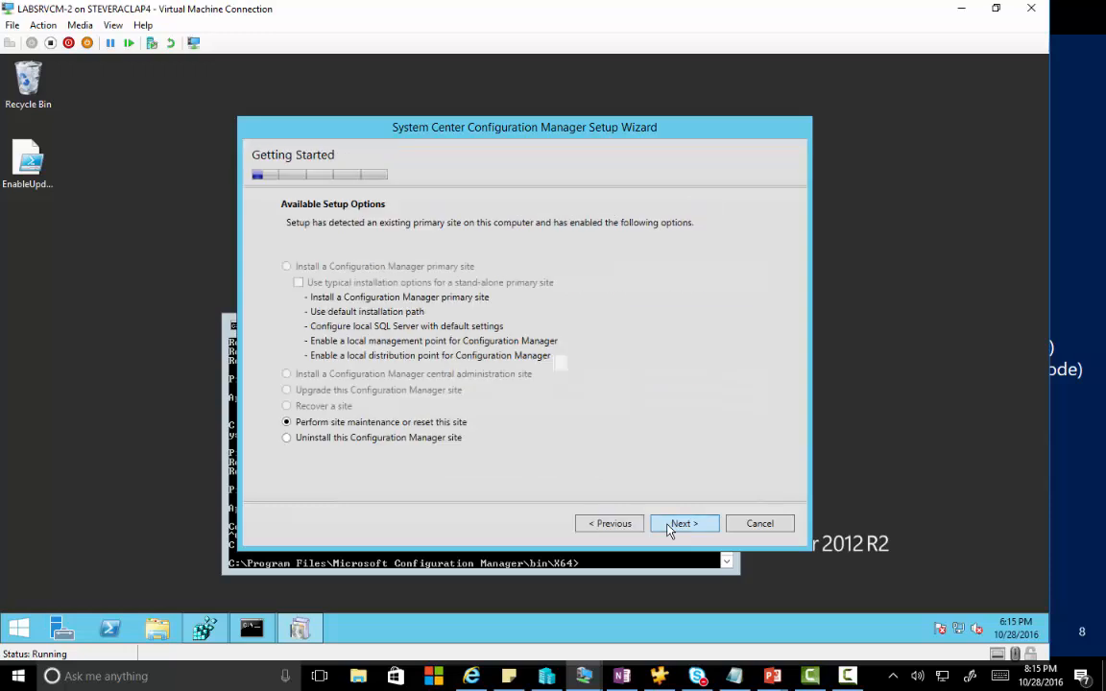
pyautogui.click(677, 526)
pyautogui.click(430, 286)
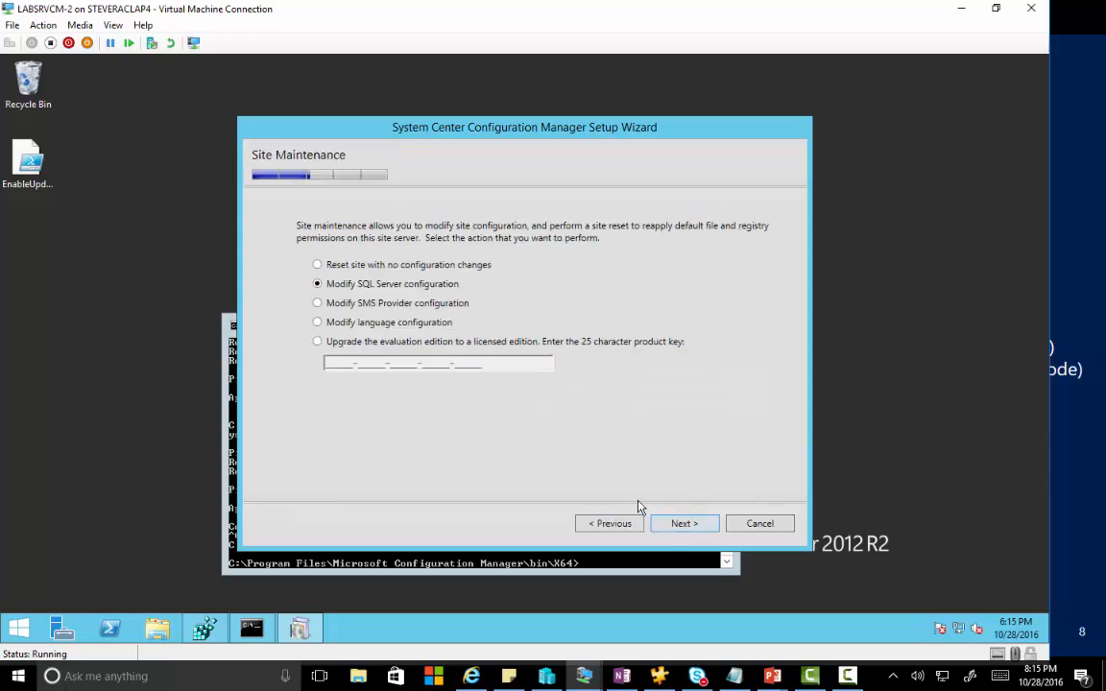
pyautogui.click(671, 526)
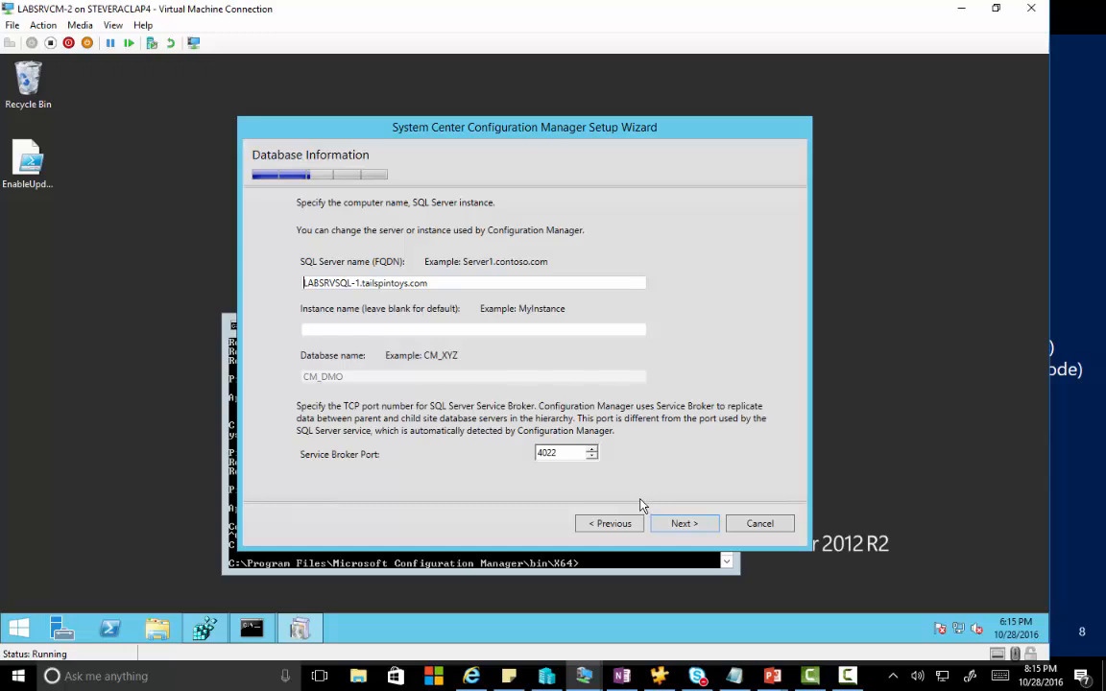
pyautogui.hotkey('shift', 'Right')
pyautogui.hotkey('shift', 'Right')
pyautogui.hotkey('shift', 'Right')
pyautogui.hotkey('shift', 'Right')
pyautogui.write('CMAC')
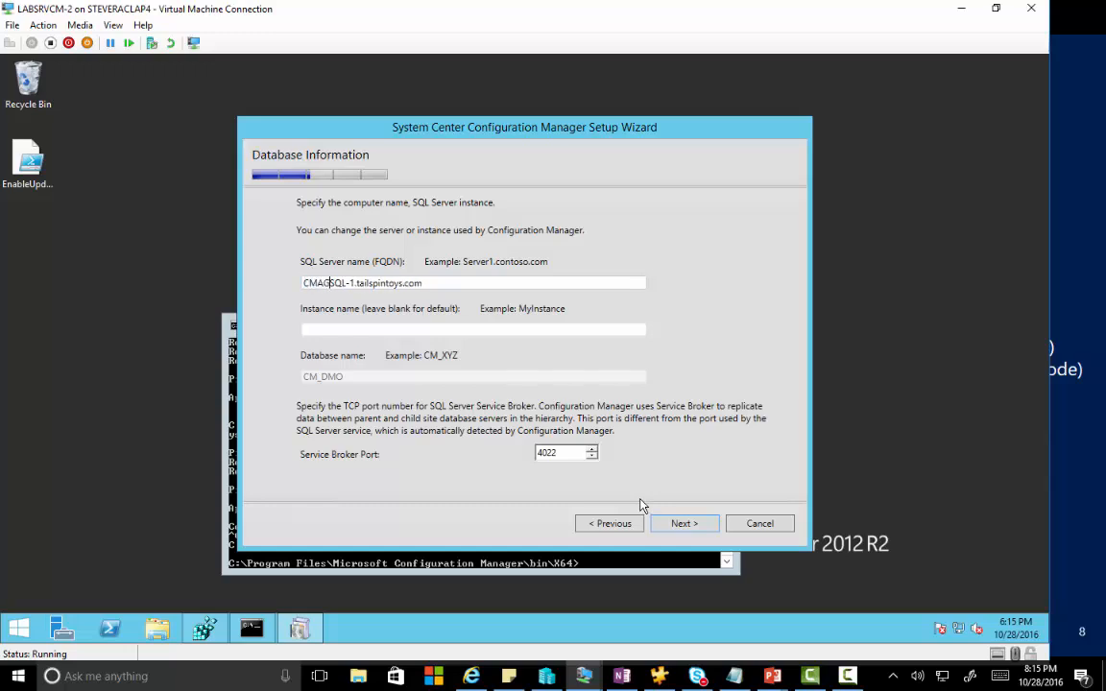
pyautogui.click(676, 525)
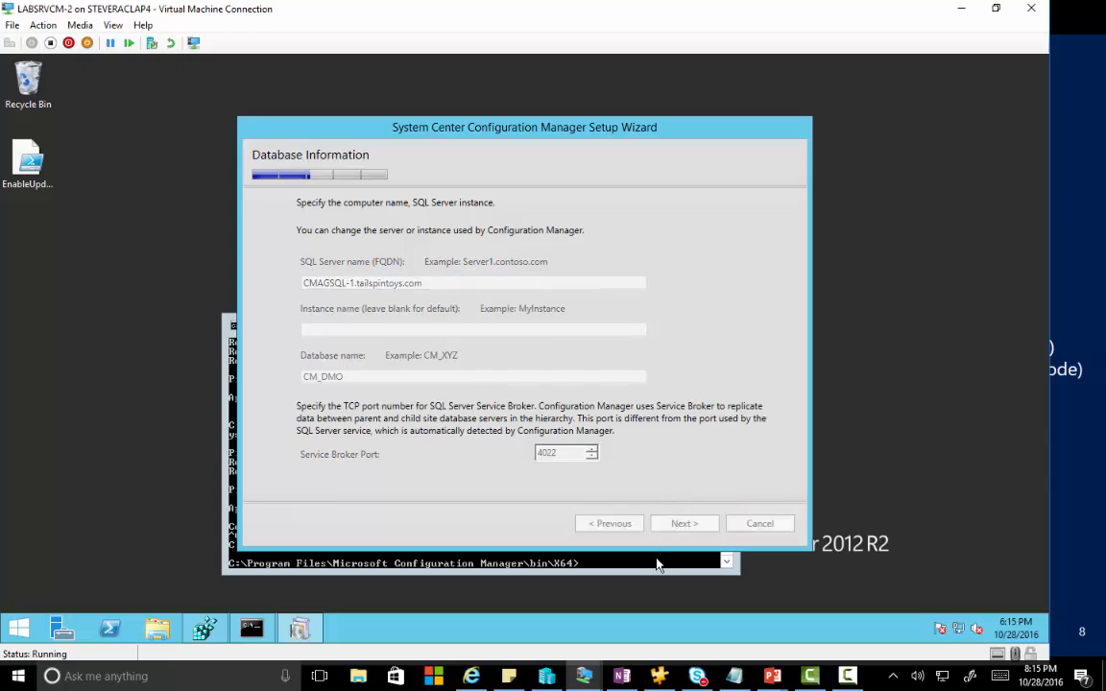
pyautogui.click(659, 566)
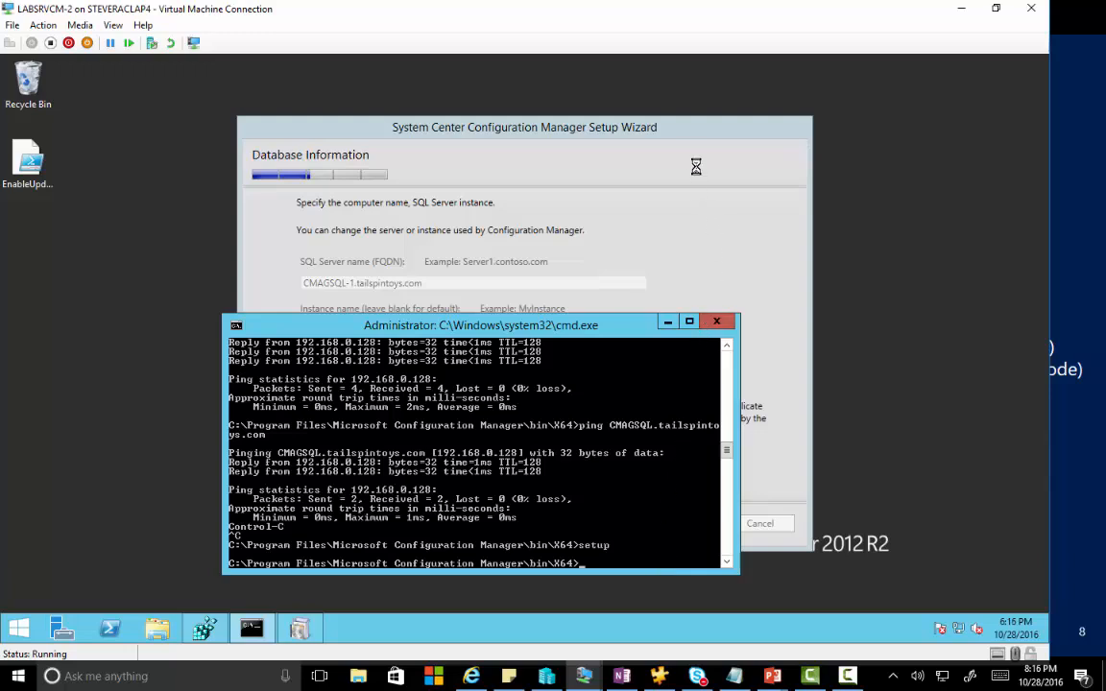
# Dismiss the connection error, correct the server name to CMAGSQL.tailspintoys.com, and start configuration.
pyautogui.click(676, 139)
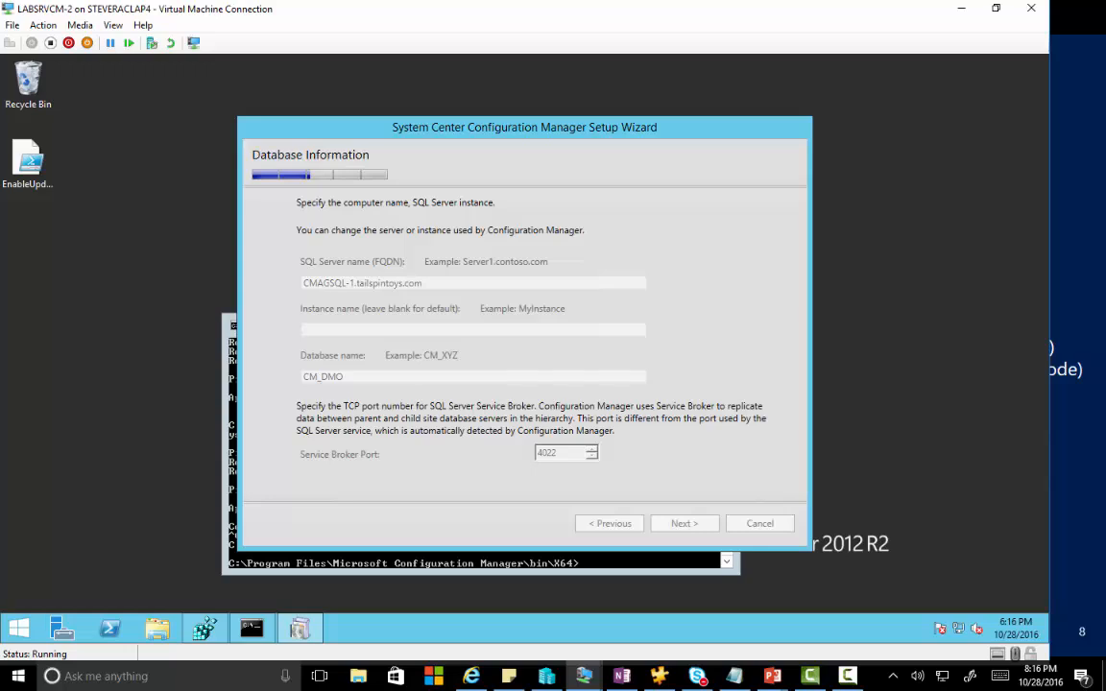
pyautogui.press('F9')
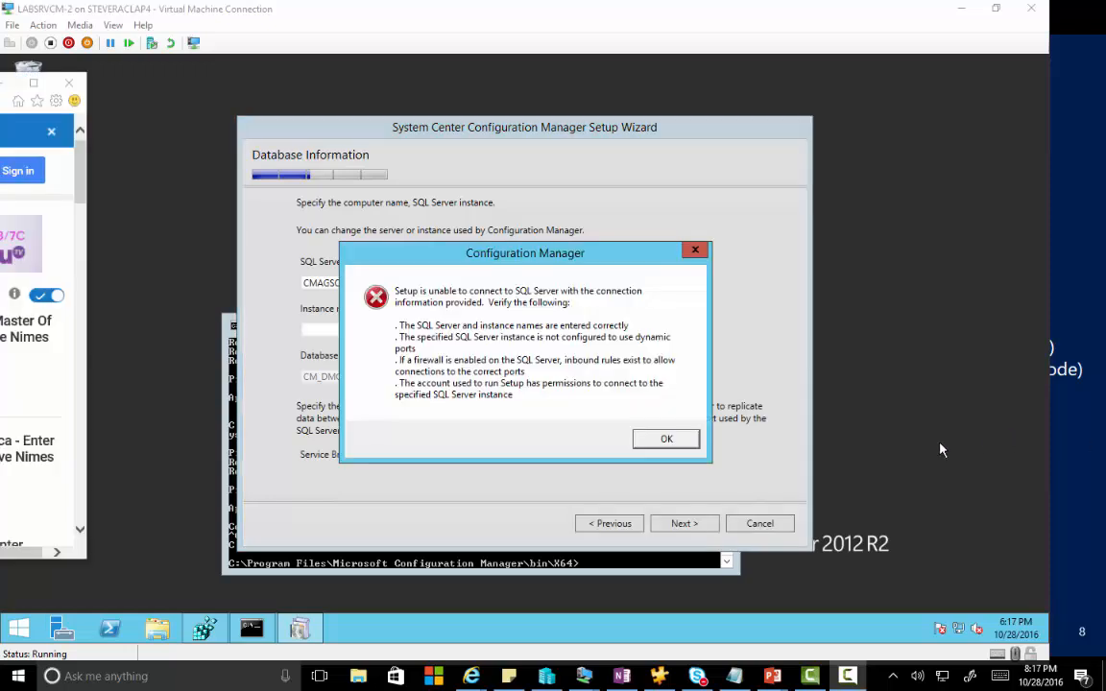
pyautogui.click(666, 439)
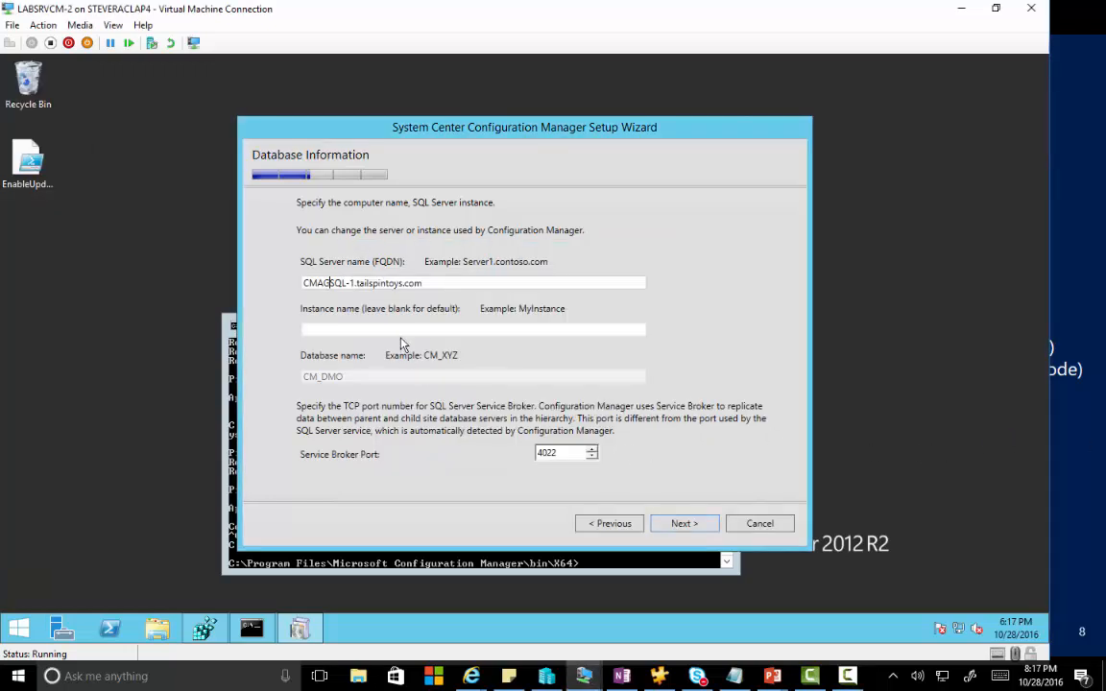
pyautogui.press('BackSpace')
pyautogui.press('Delete')
pyautogui.press('Delete')
pyautogui.click(683, 523)
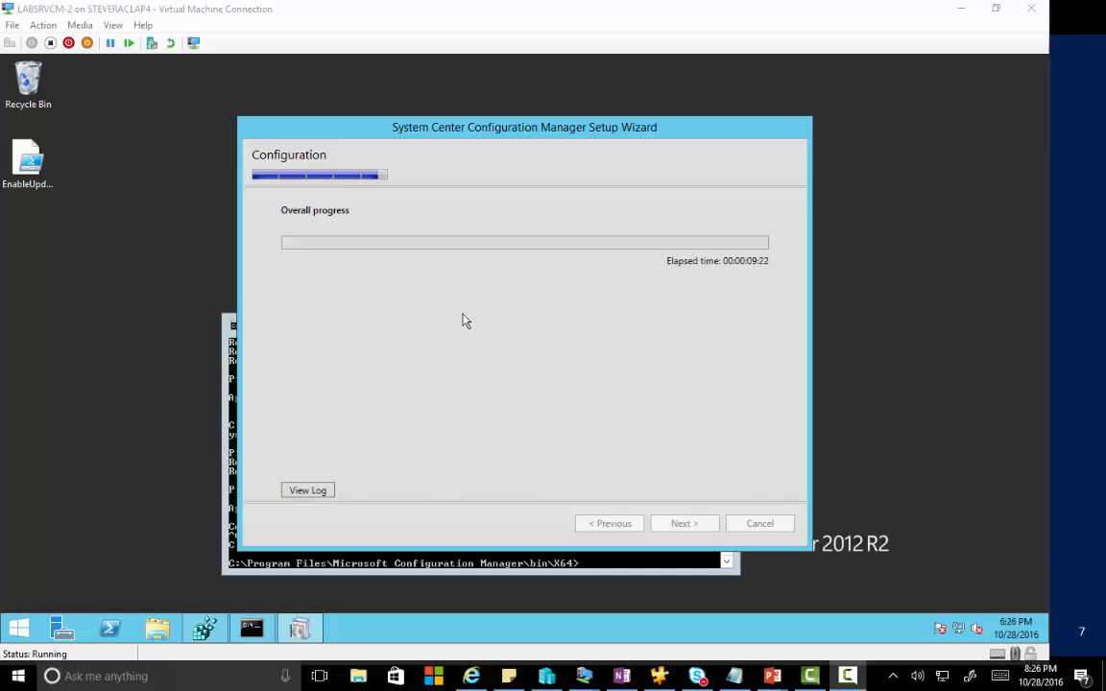
pyautogui.click(310, 491)
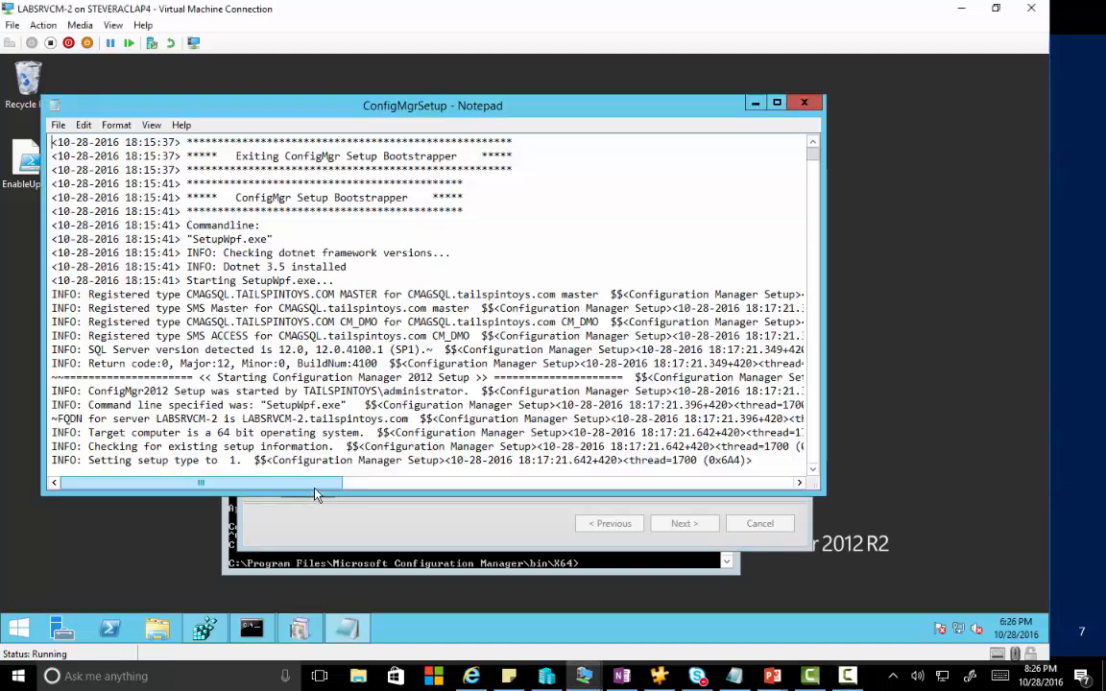
pyautogui.moveTo(814, 160); pyautogui.dragTo(830, 389)
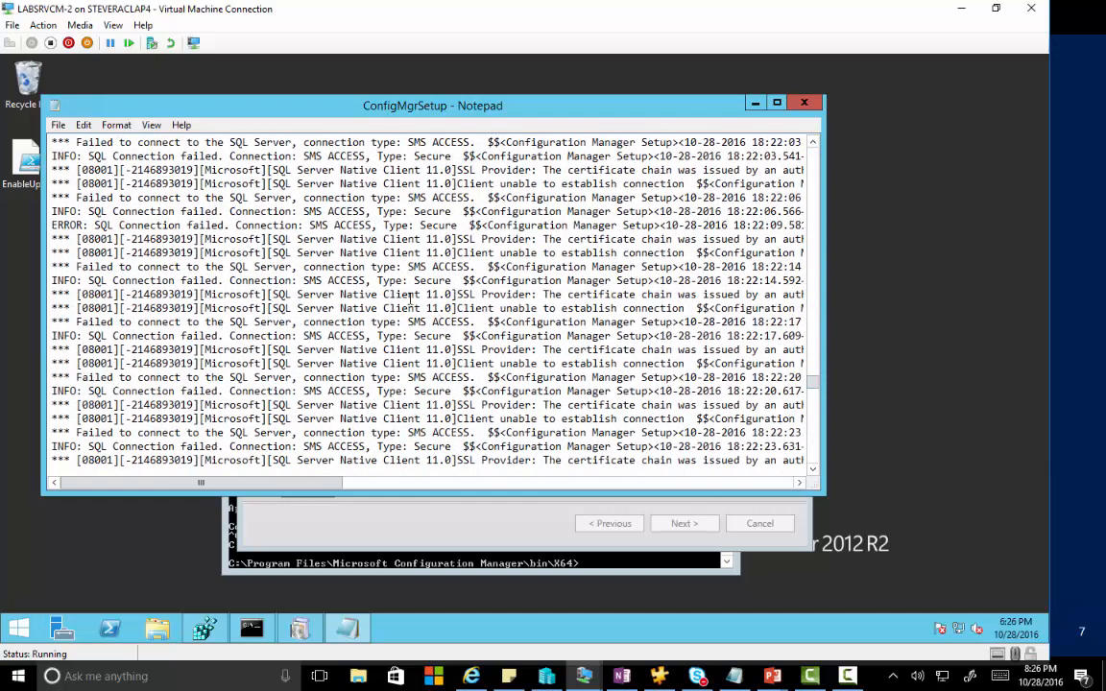
pyautogui.scroll(-20, 577, 323)
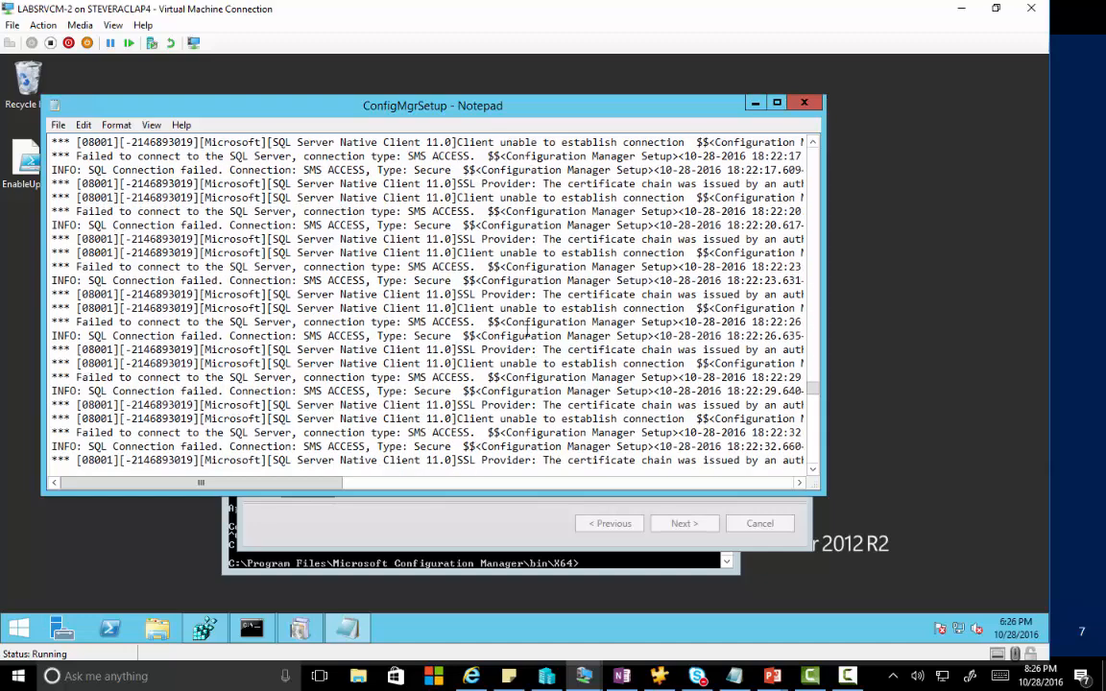
pyautogui.scroll(-19, 523, 328)
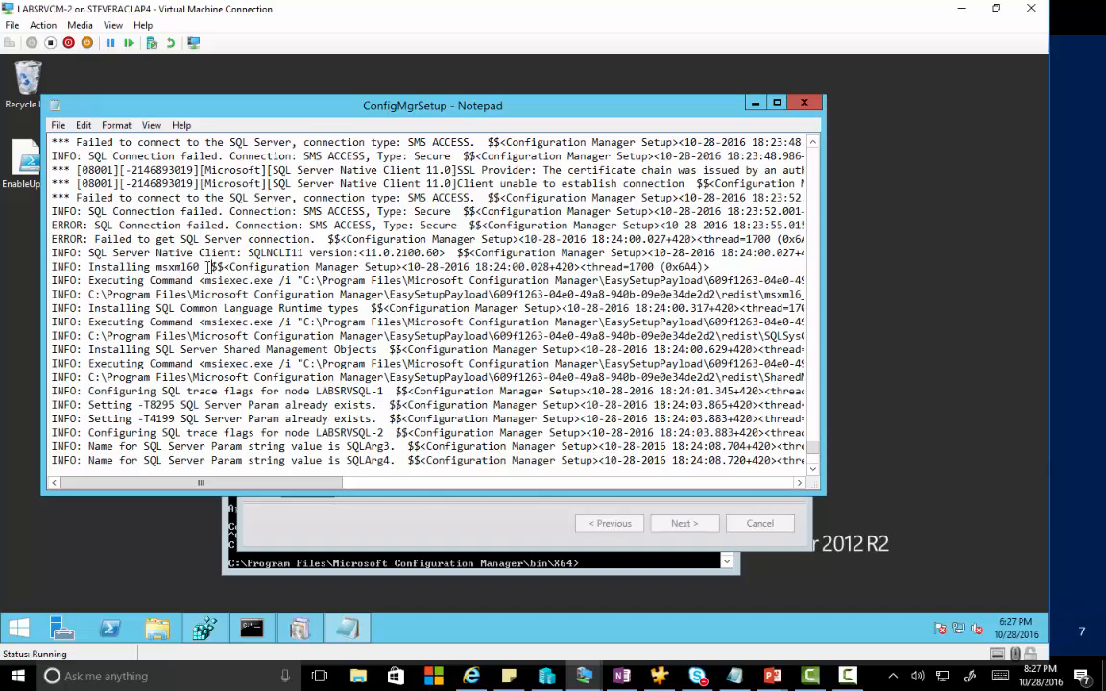
pyautogui.moveTo(211, 267); pyautogui.dragTo(86, 269)
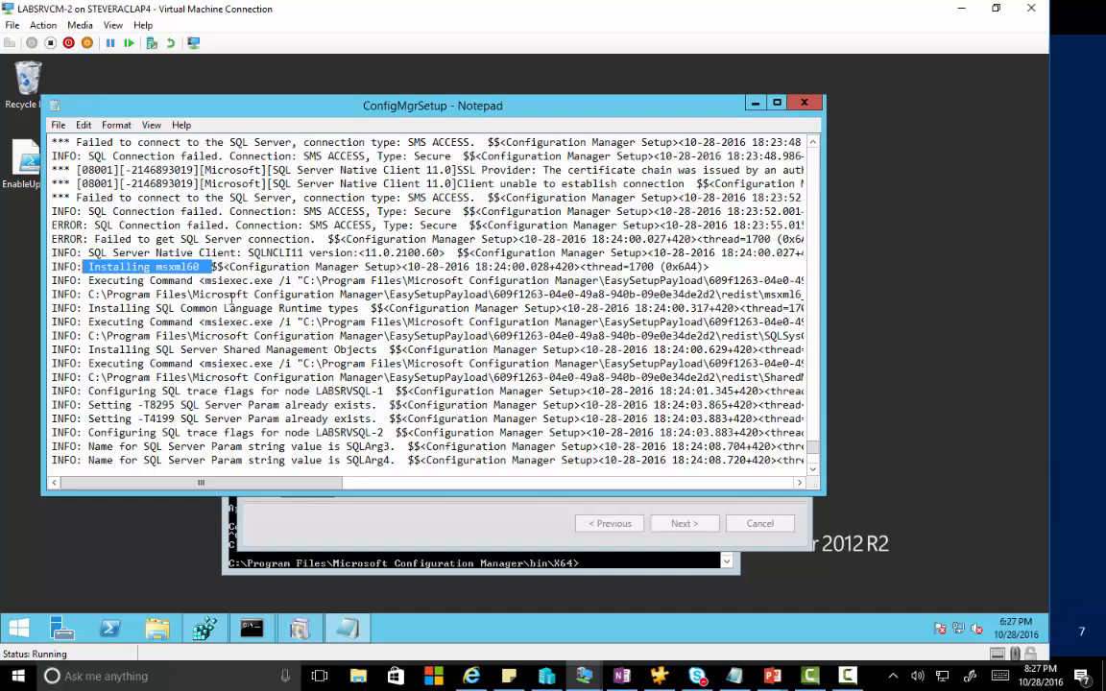
pyautogui.scroll(-3, 205, 288)
pyautogui.scroll(-1, 204, 284)
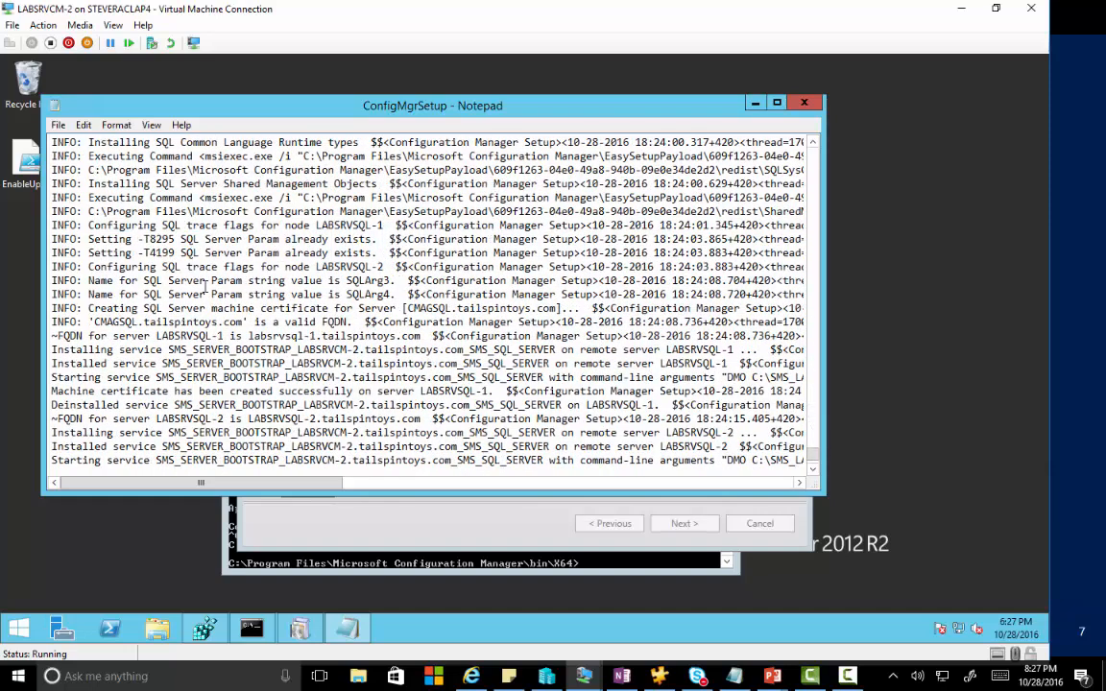
pyautogui.scroll(-1, 204, 283)
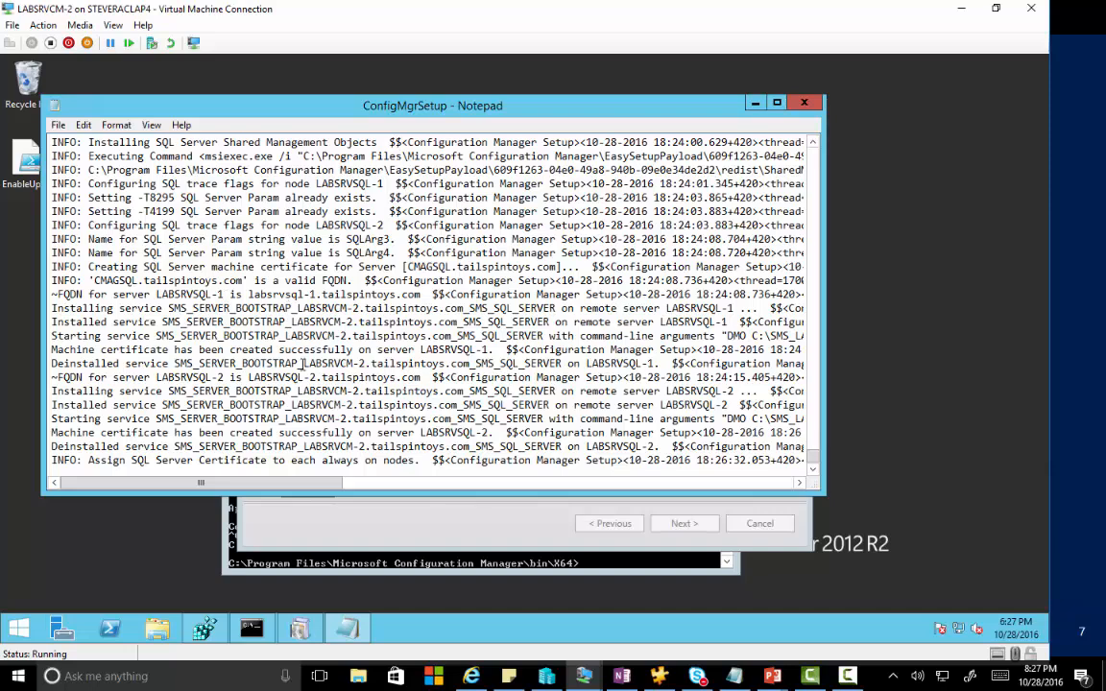
pyautogui.scroll(-1, 268, 341)
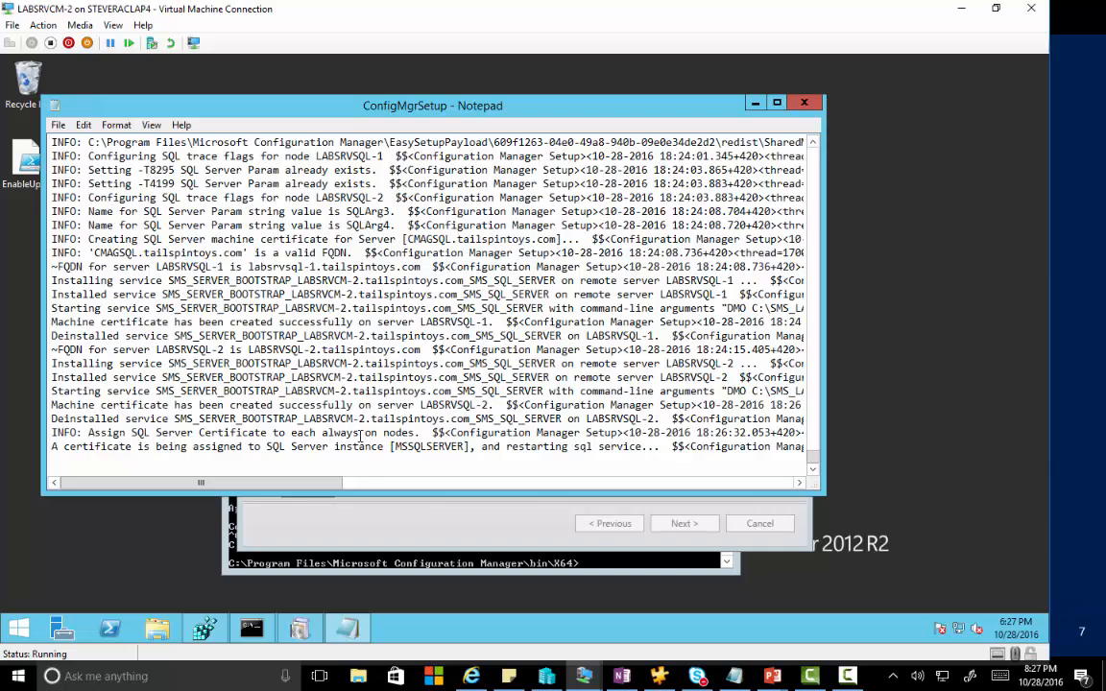
pyautogui.click(805, 103)
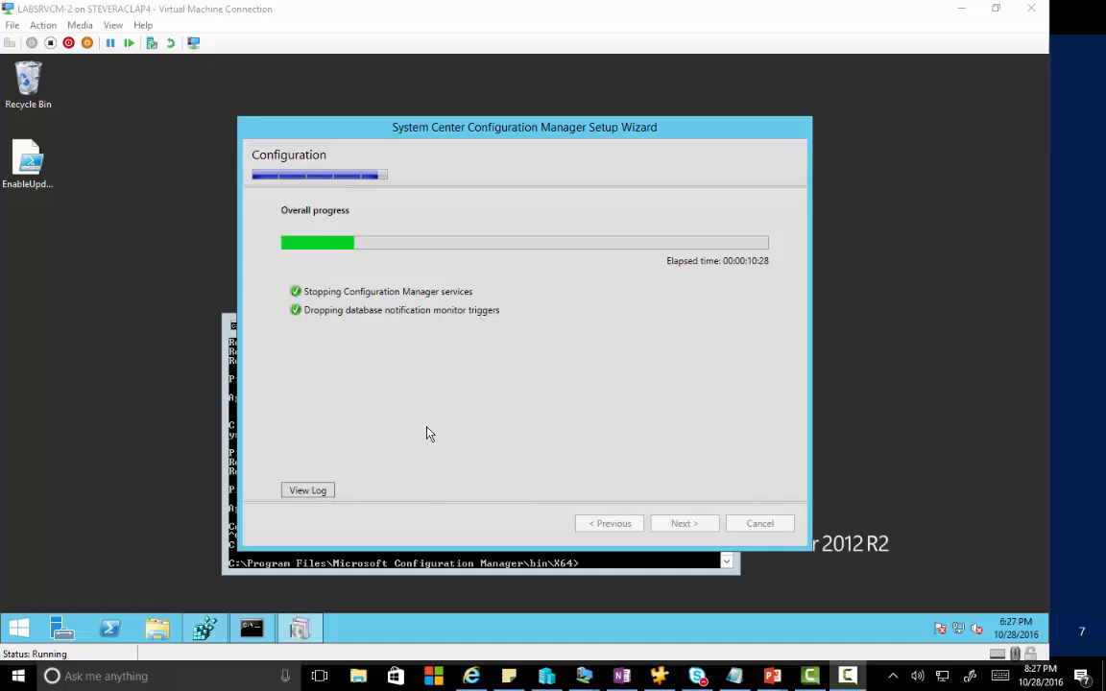
# Browse from This PC to C:\Program Files\Microsoft Configuration Manager\Logs.
pyautogui.click(157, 629)
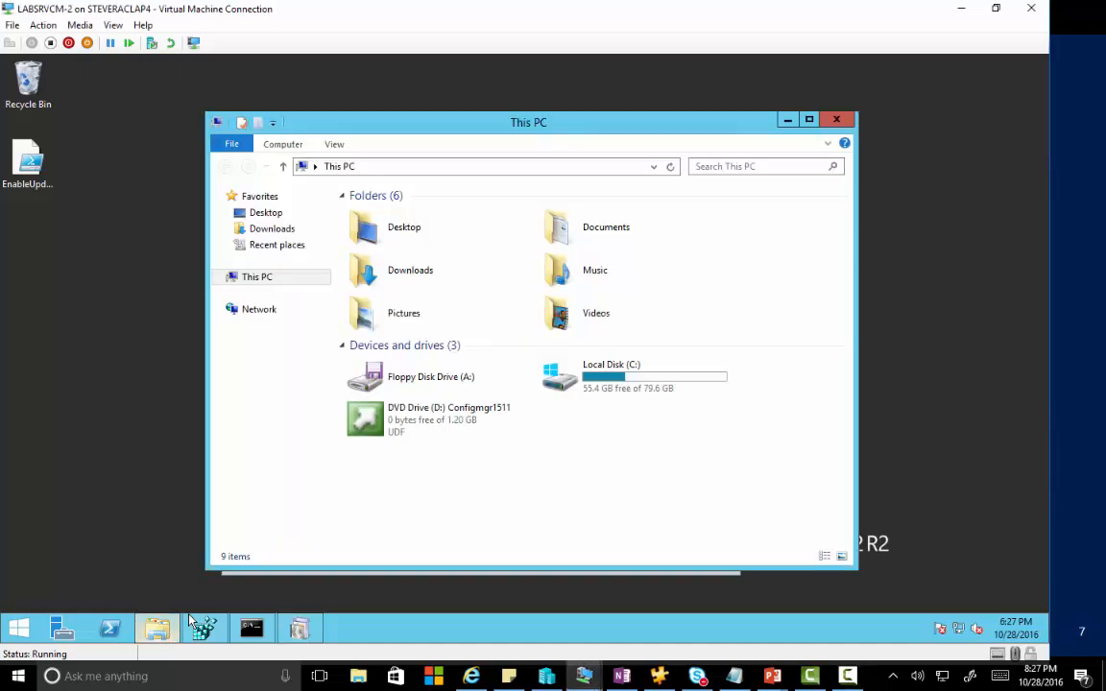
pyautogui.doubleClick(595, 371)
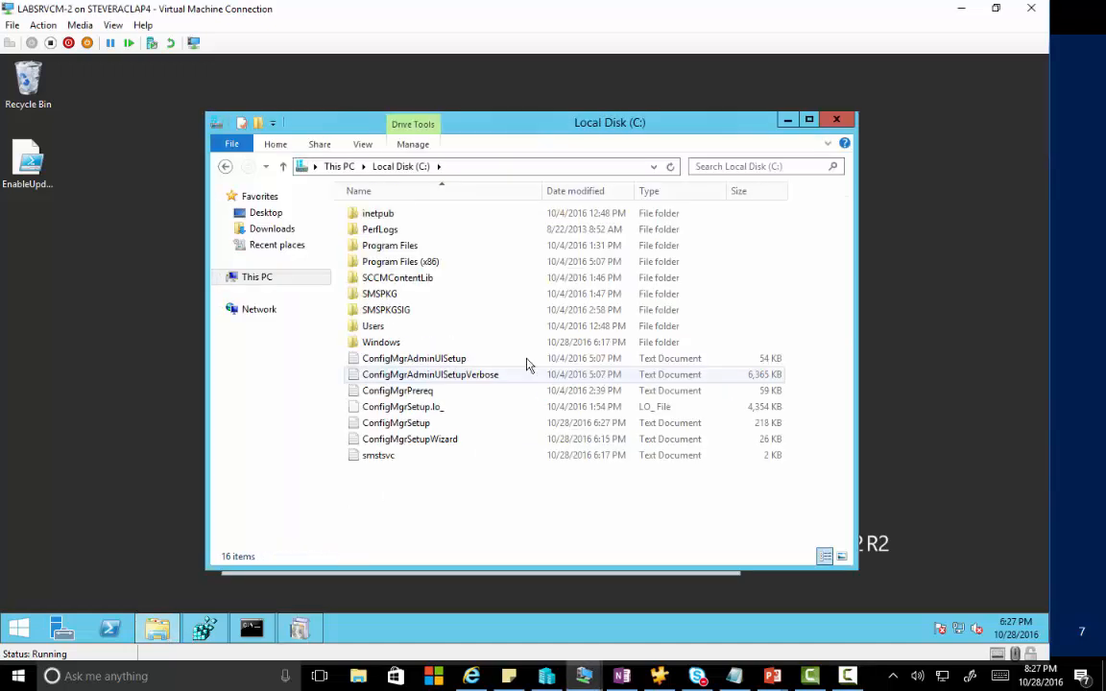
pyautogui.doubleClick(406, 250)
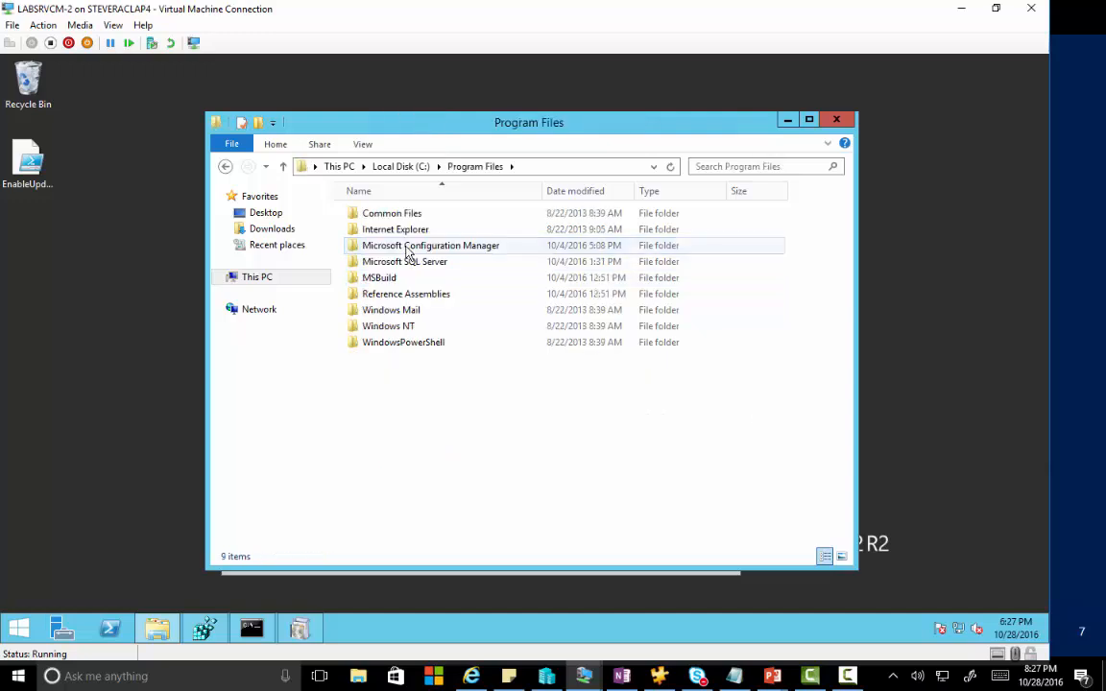
pyautogui.doubleClick(406, 248)
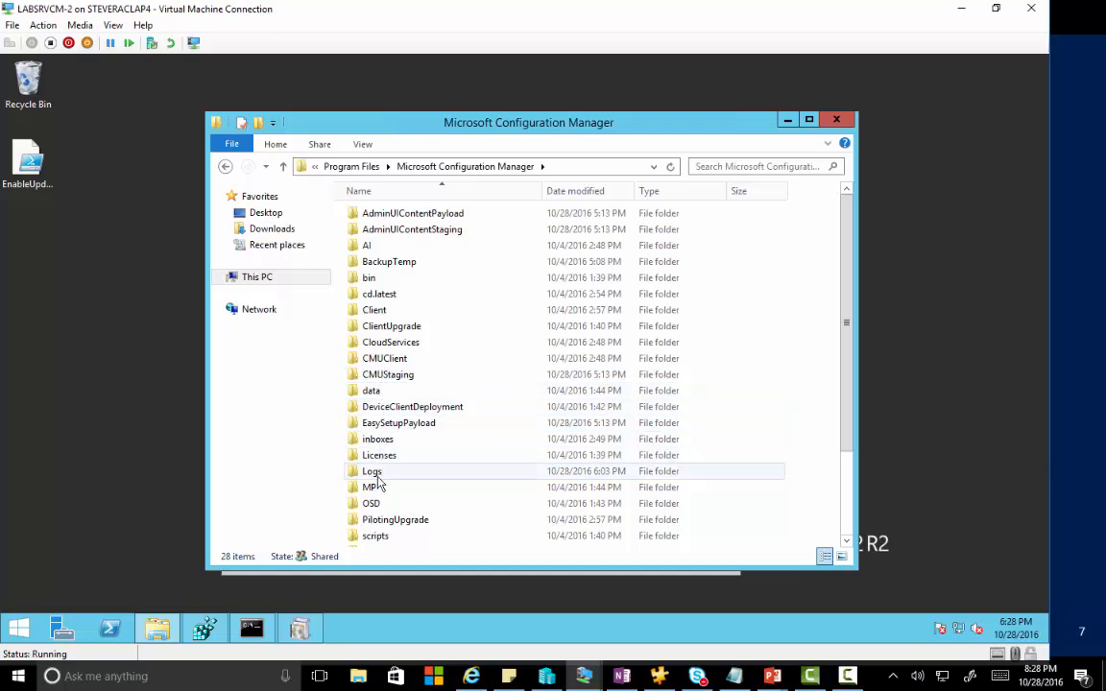
pyautogui.doubleClick(377, 474)
# Open the smsdbmon log, highlight the SiteCtrlNot_Add_DDM entry near the end, then close it.
pyautogui.click(409, 411)
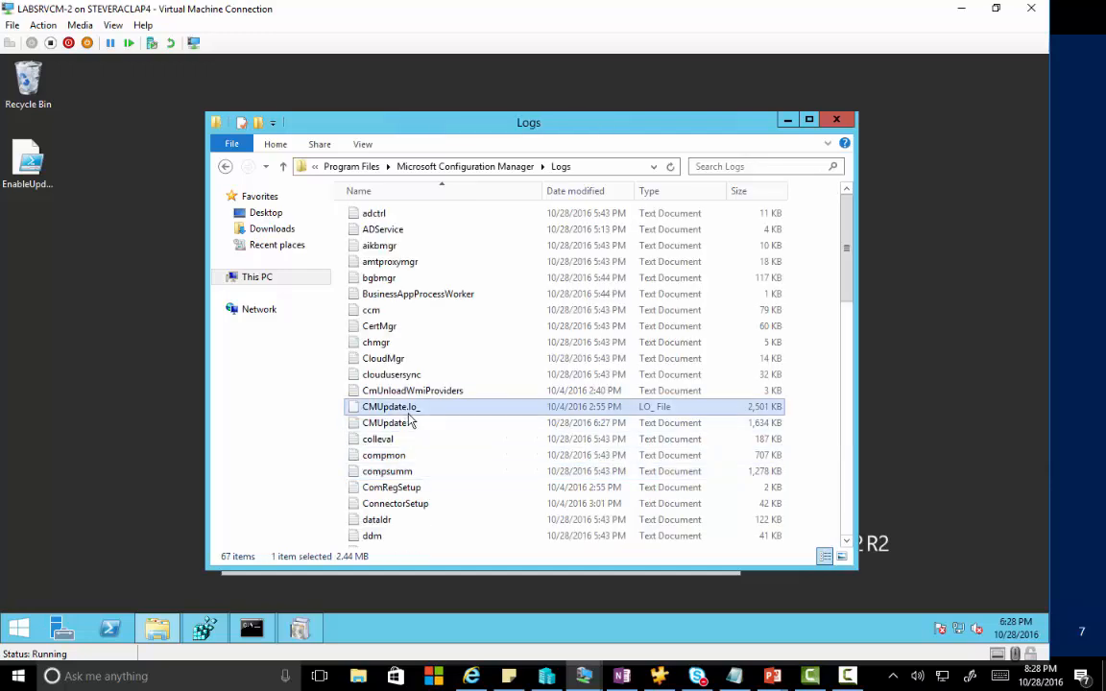
pyautogui.write('sm')
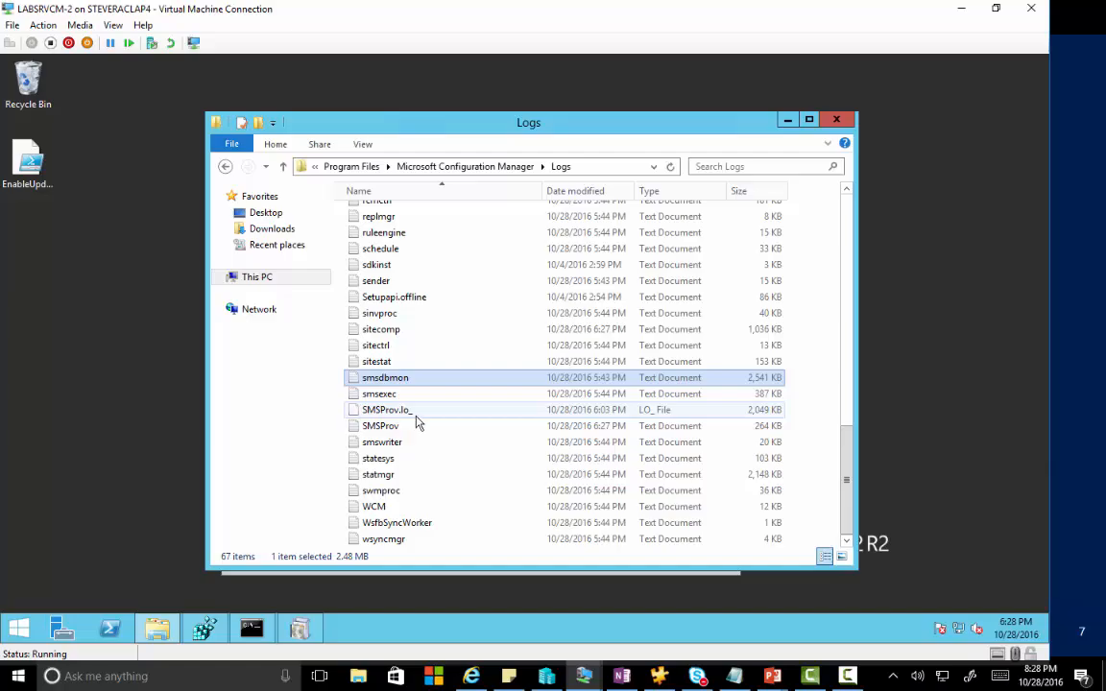
pyautogui.doubleClick(408, 380)
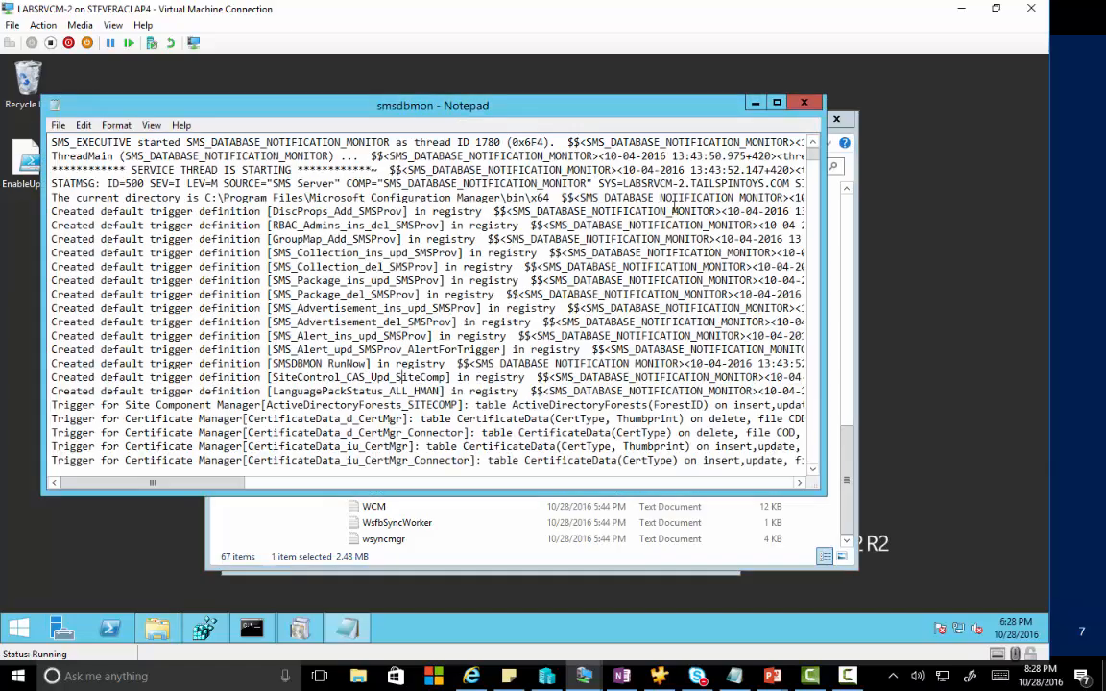
pyautogui.moveTo(815, 154); pyautogui.dragTo(816, 468)
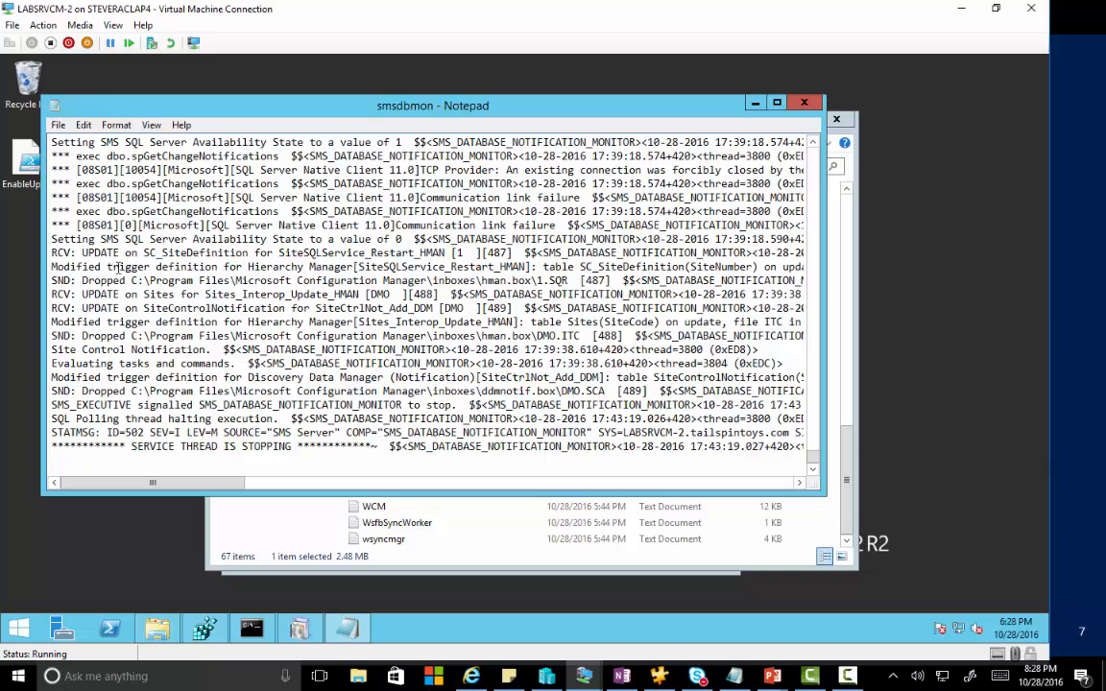
pyautogui.moveTo(477, 309); pyautogui.dragTo(186, 310)
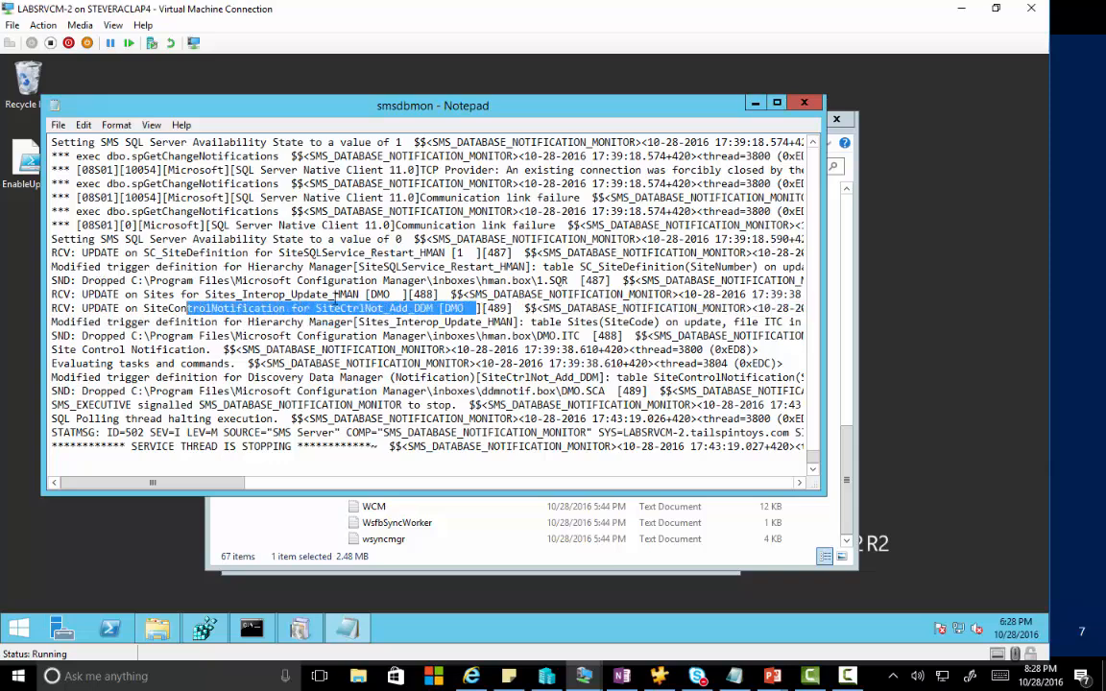
pyautogui.click(803, 103)
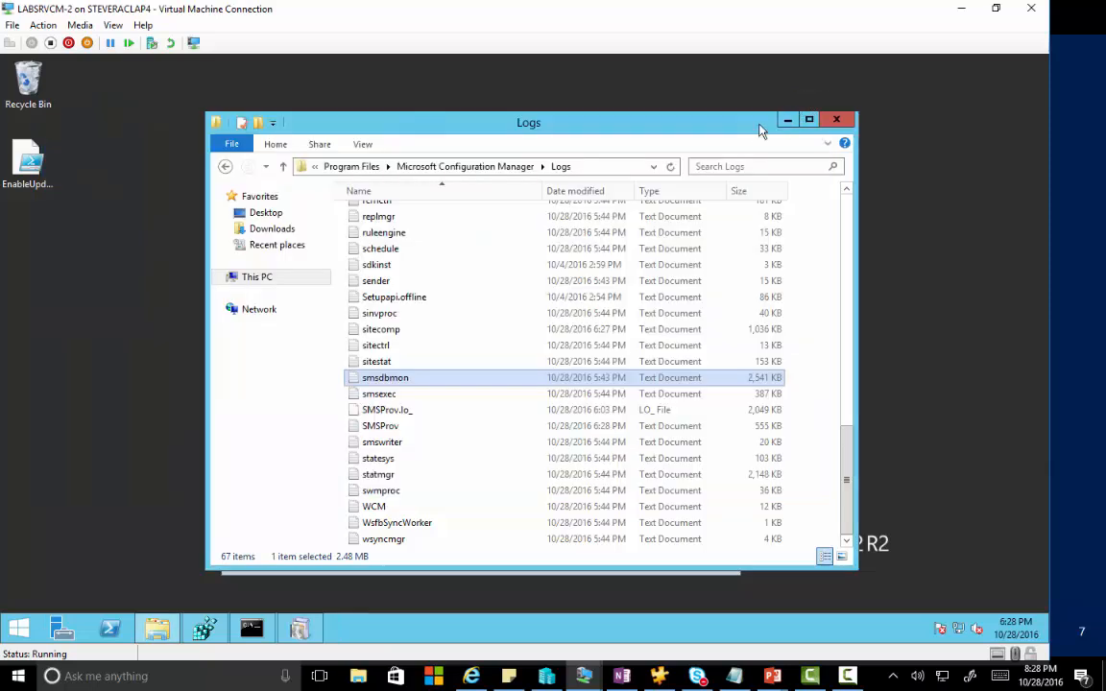
# Close the Logs window, then read ConfigMgrSetup.log from the setup wizard and close Notepad.
pyautogui.click(828, 122)
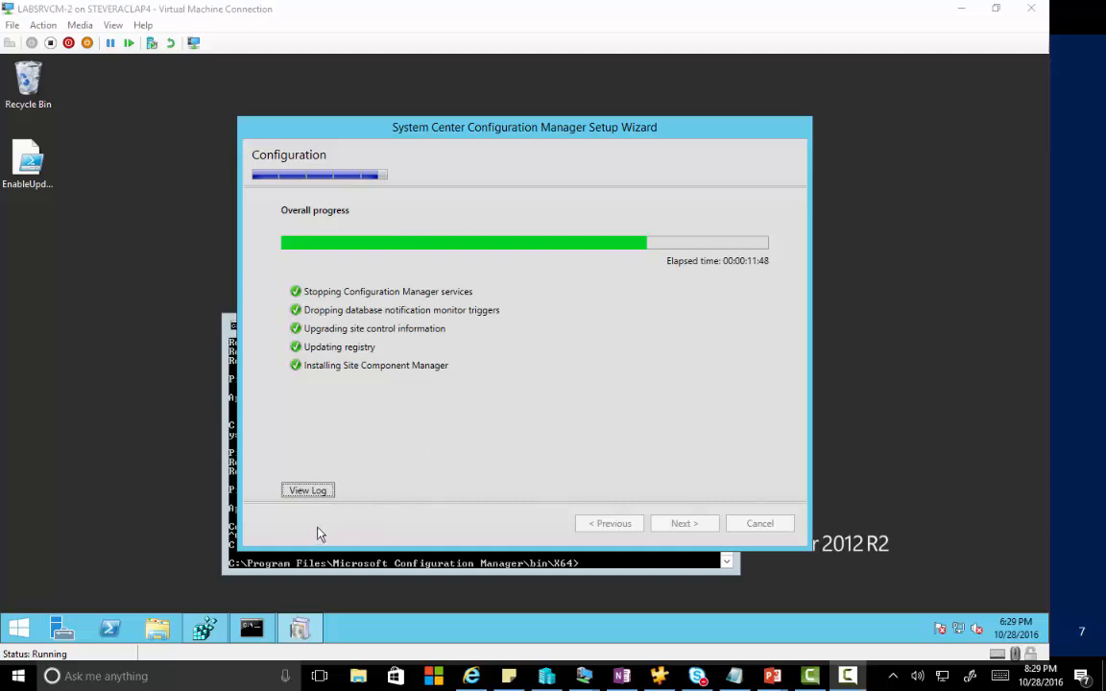
pyautogui.click(307, 490)
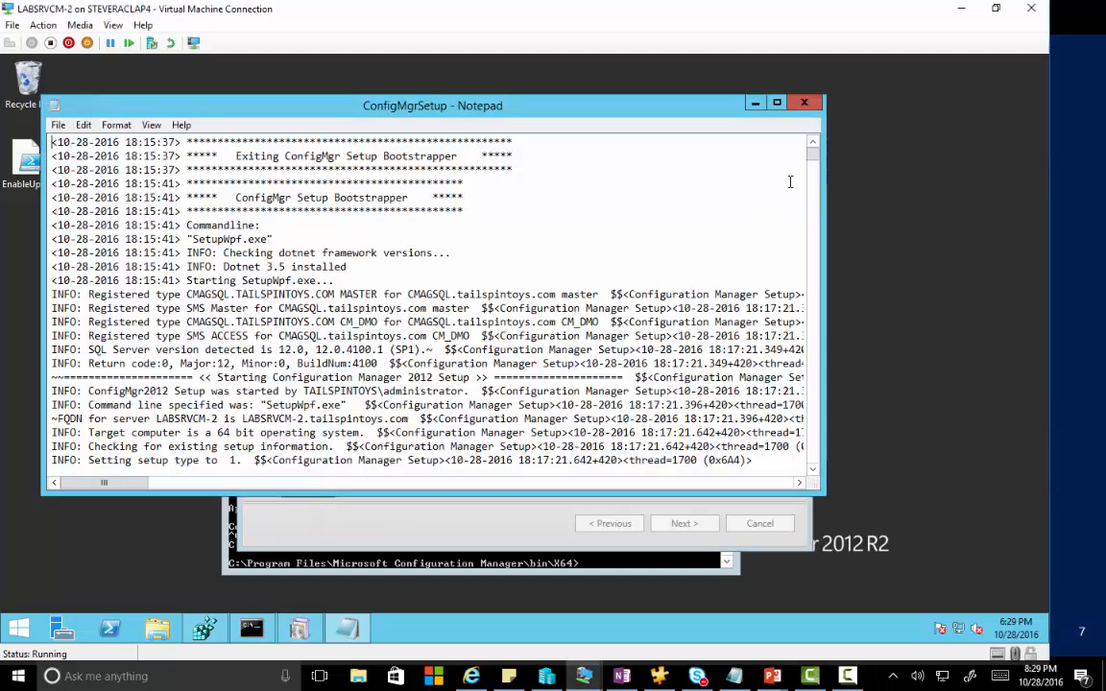
pyautogui.moveTo(815, 165); pyautogui.dragTo(830, 290)
pyautogui.scroll(-5, 204, 301)
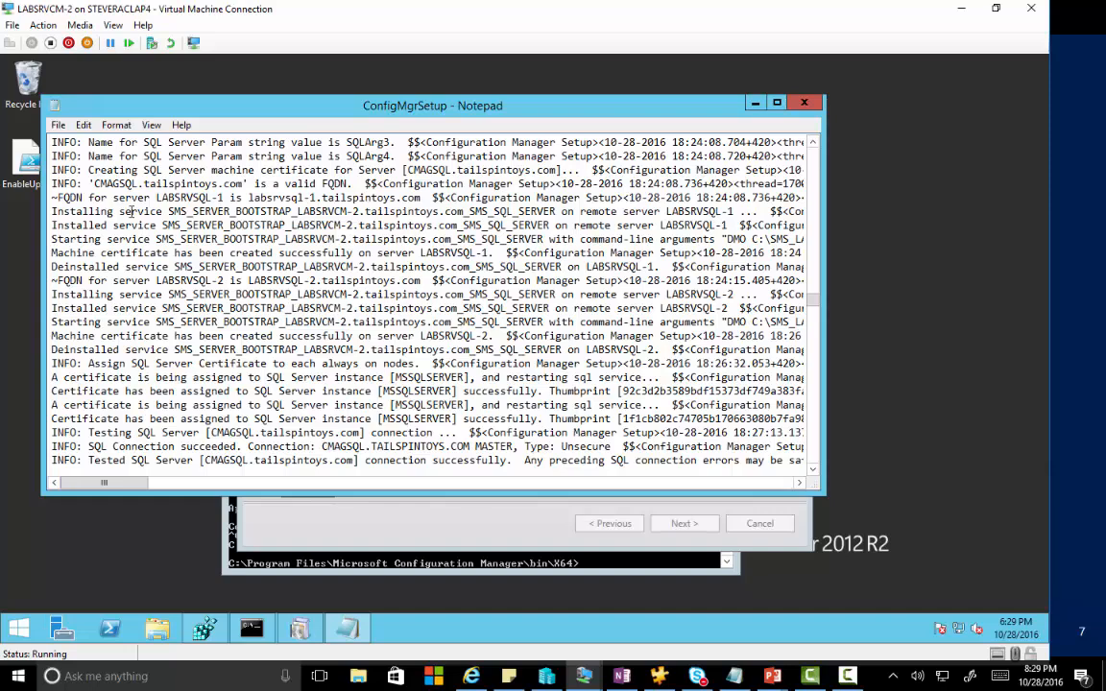
pyautogui.scroll(2, 131, 211)
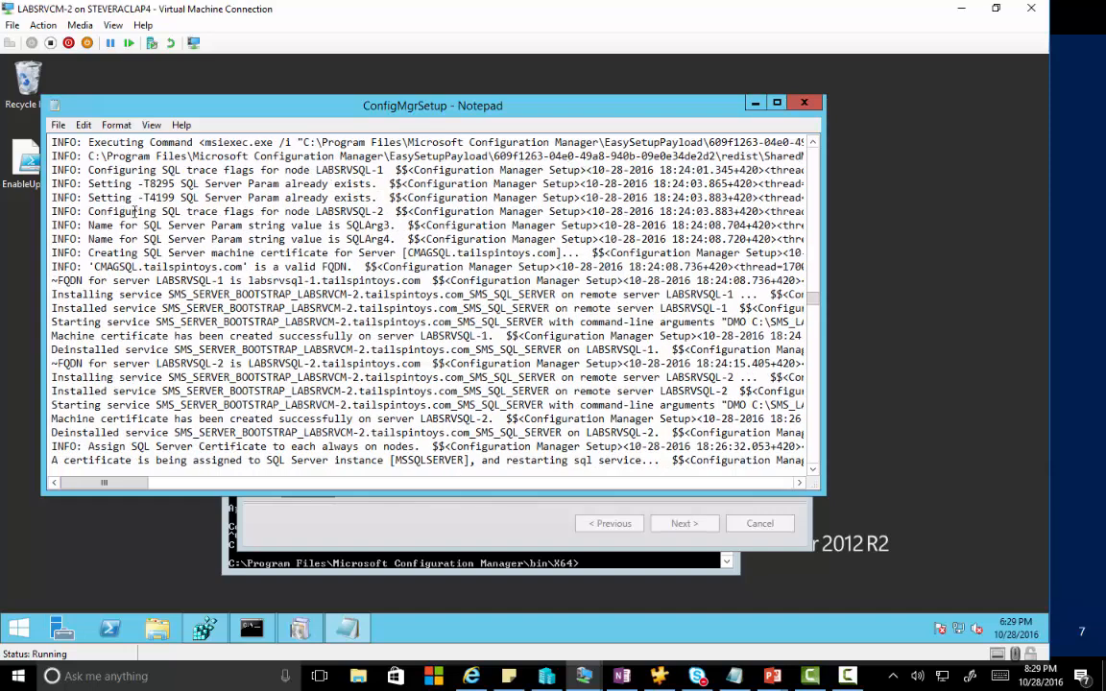
pyautogui.scroll(3, 144, 210)
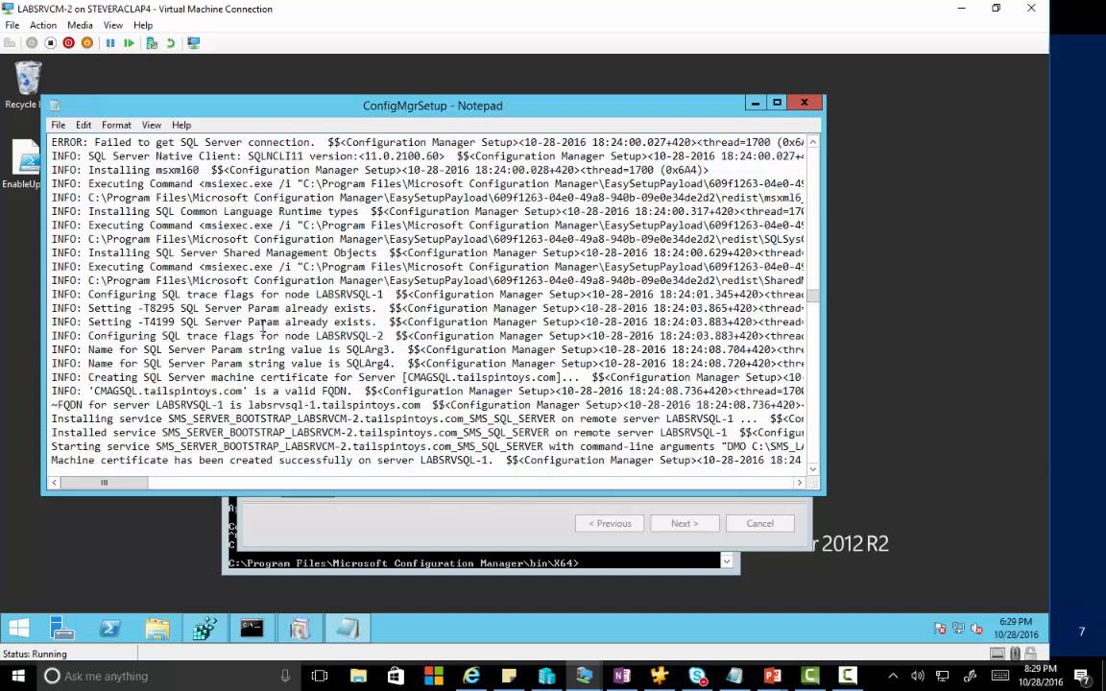
pyautogui.scroll(-9, 262, 331)
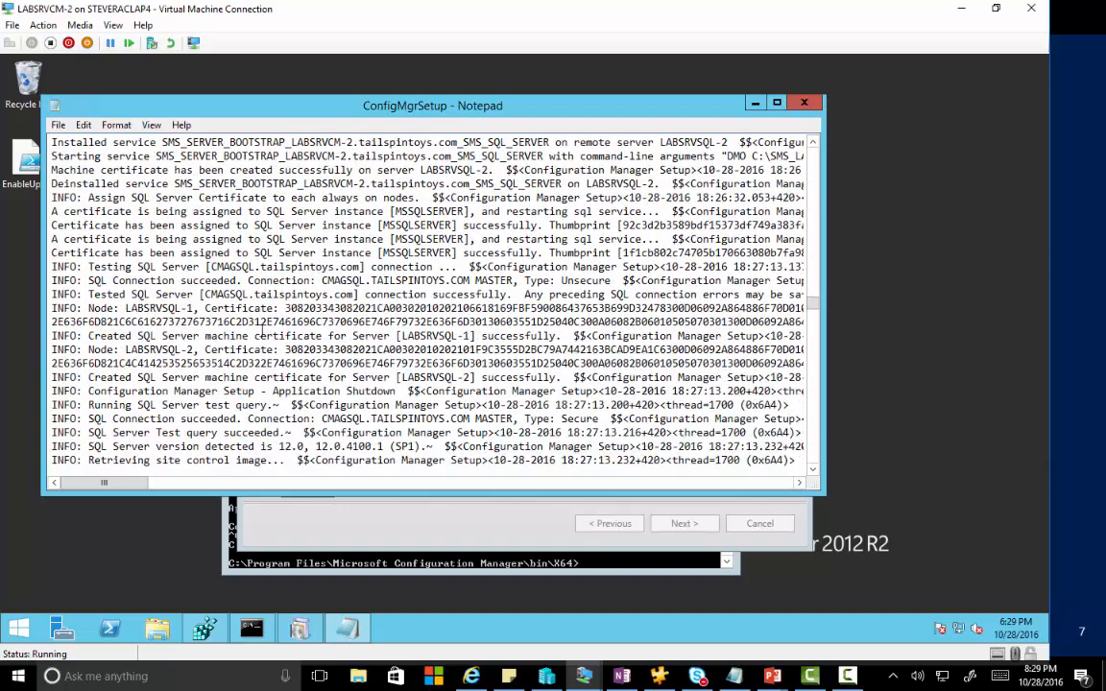
pyautogui.scroll(-12, 192, 357)
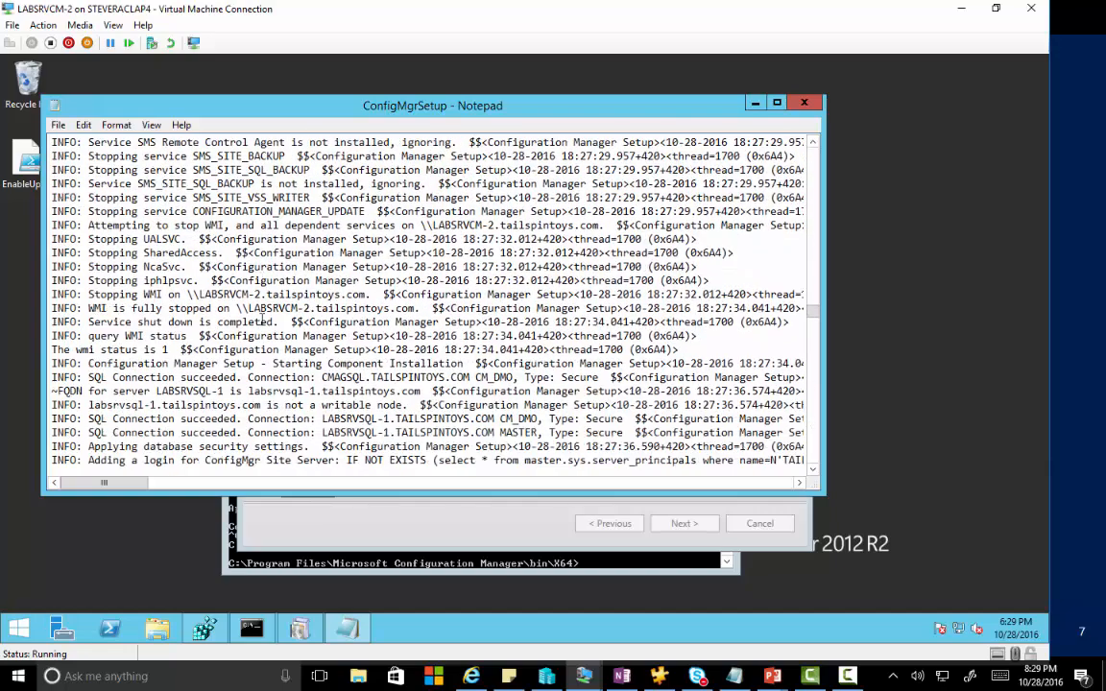
pyautogui.scroll(-15, 261, 322)
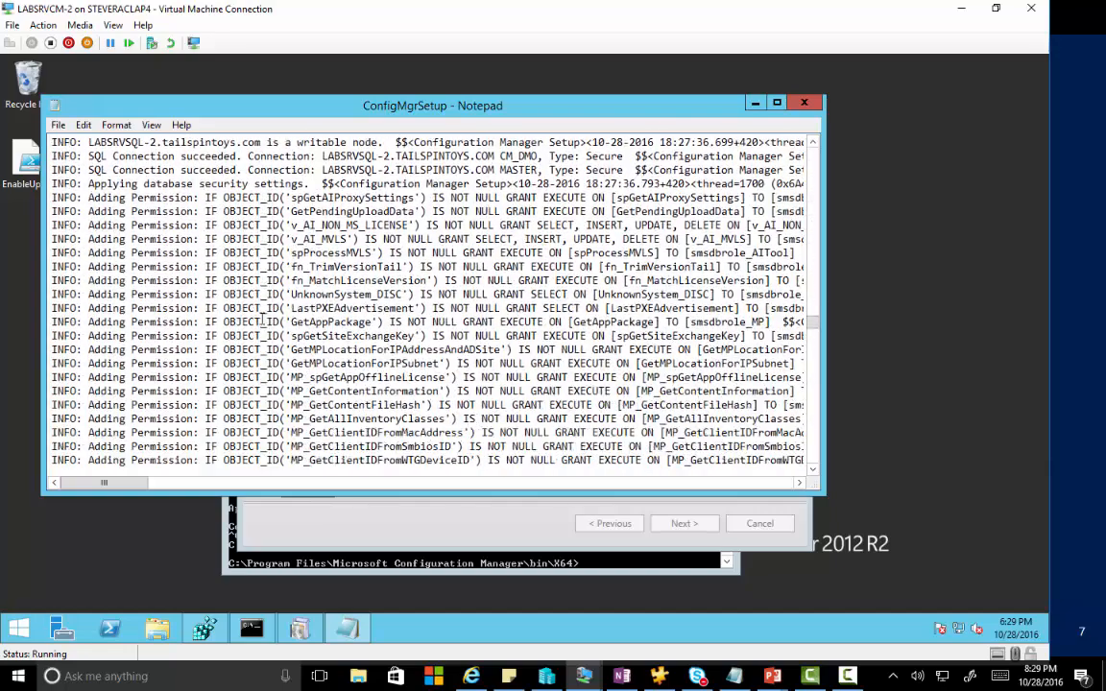
pyautogui.scroll(-15, 262, 321)
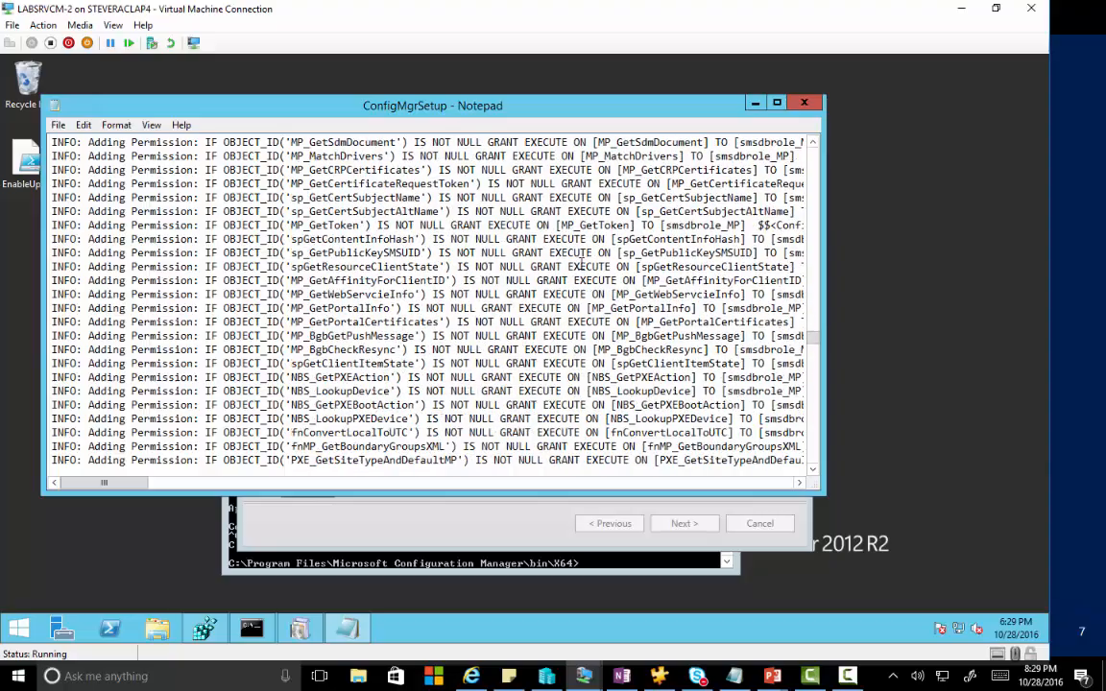
pyautogui.scroll(-4, 644, 308)
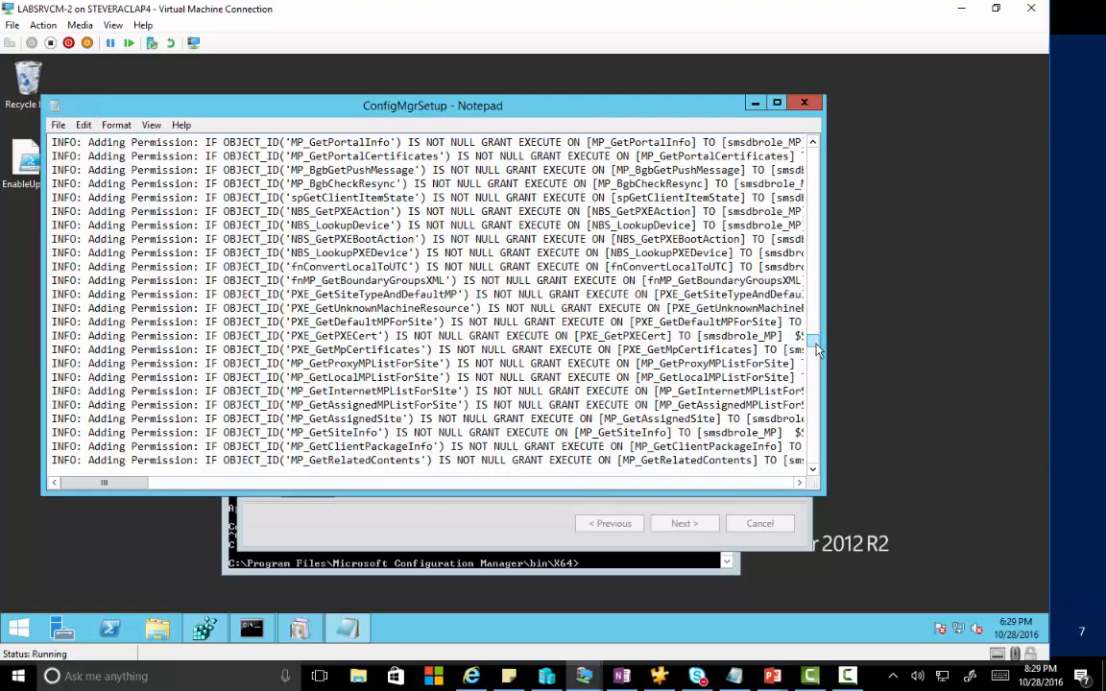
pyautogui.moveTo(814, 343); pyautogui.dragTo(821, 468)
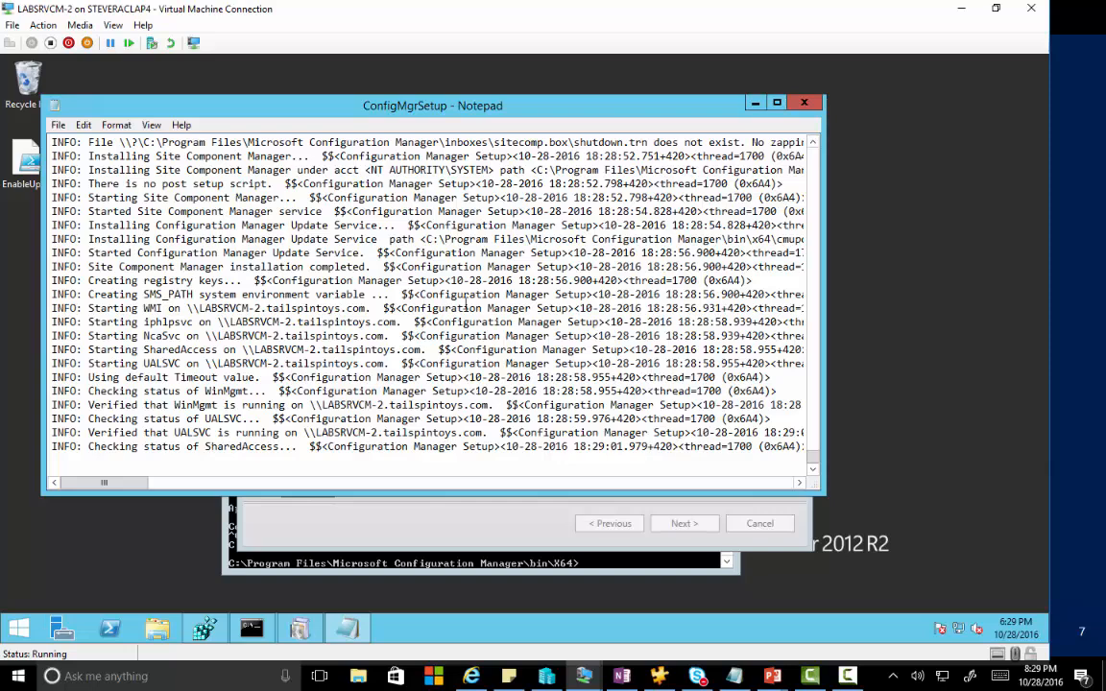
pyautogui.click(803, 101)
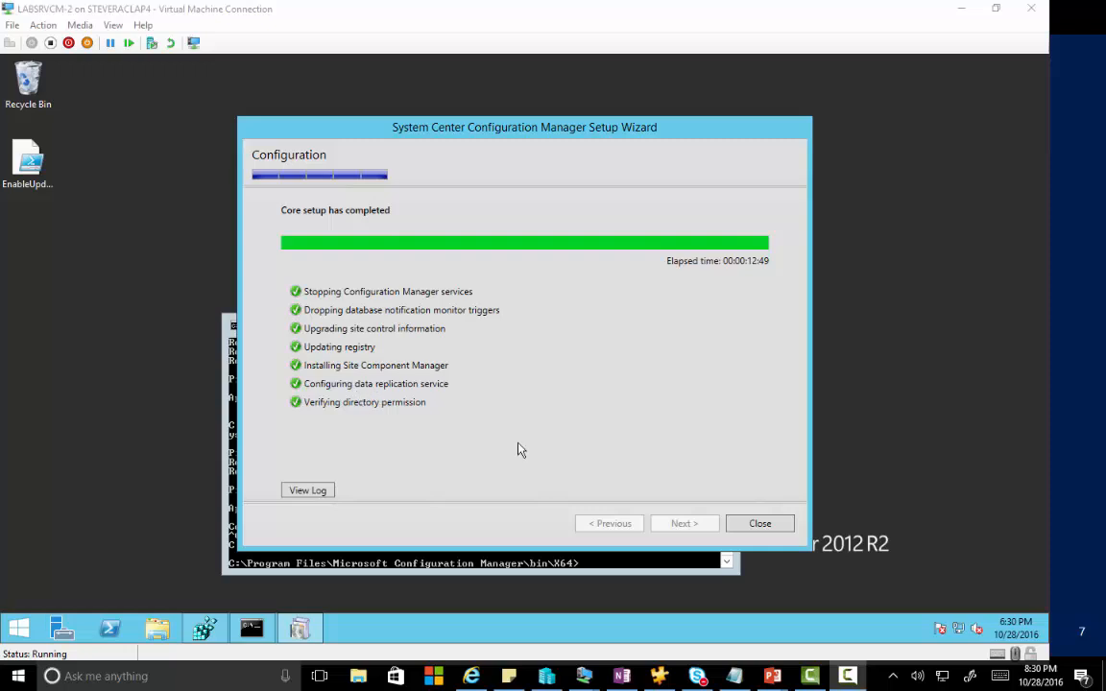
# Close the finished setup wizard and launch the Configuration Manager Console from Start.
pyautogui.click(756, 523)
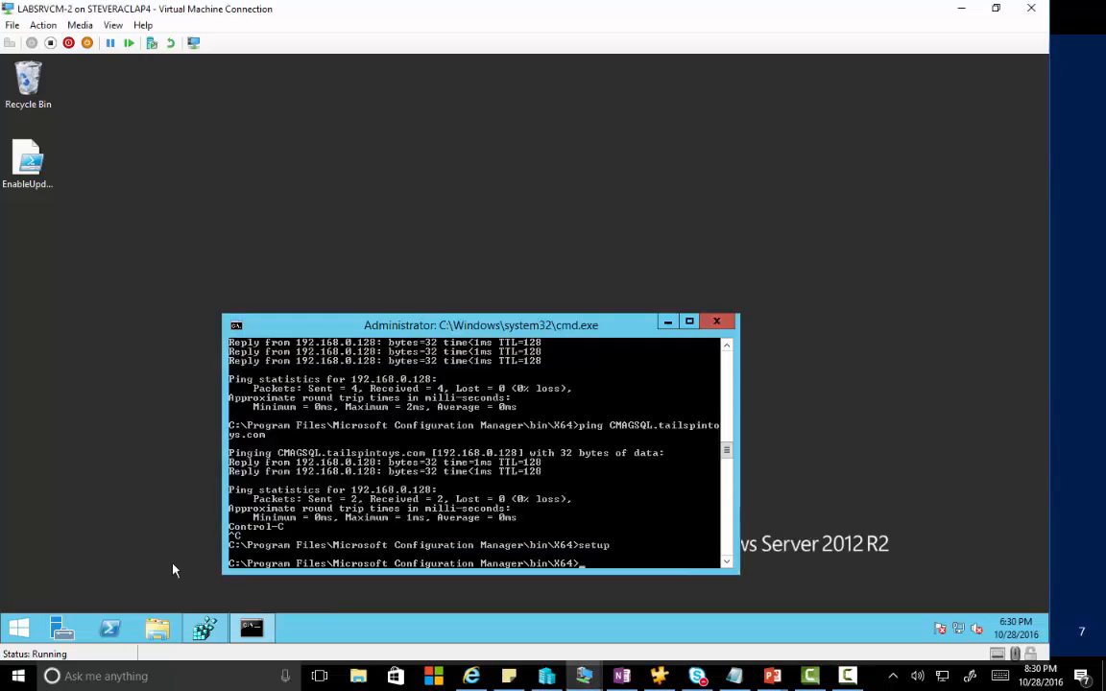
pyautogui.click(21, 630)
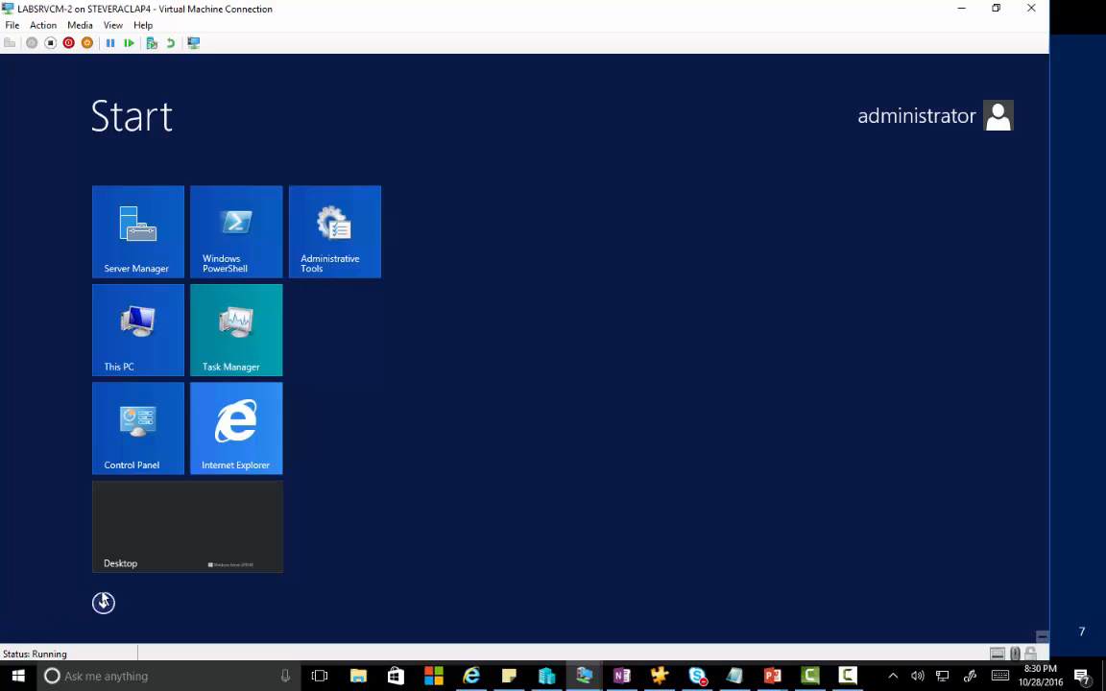
pyautogui.write('configuration Manager Console')
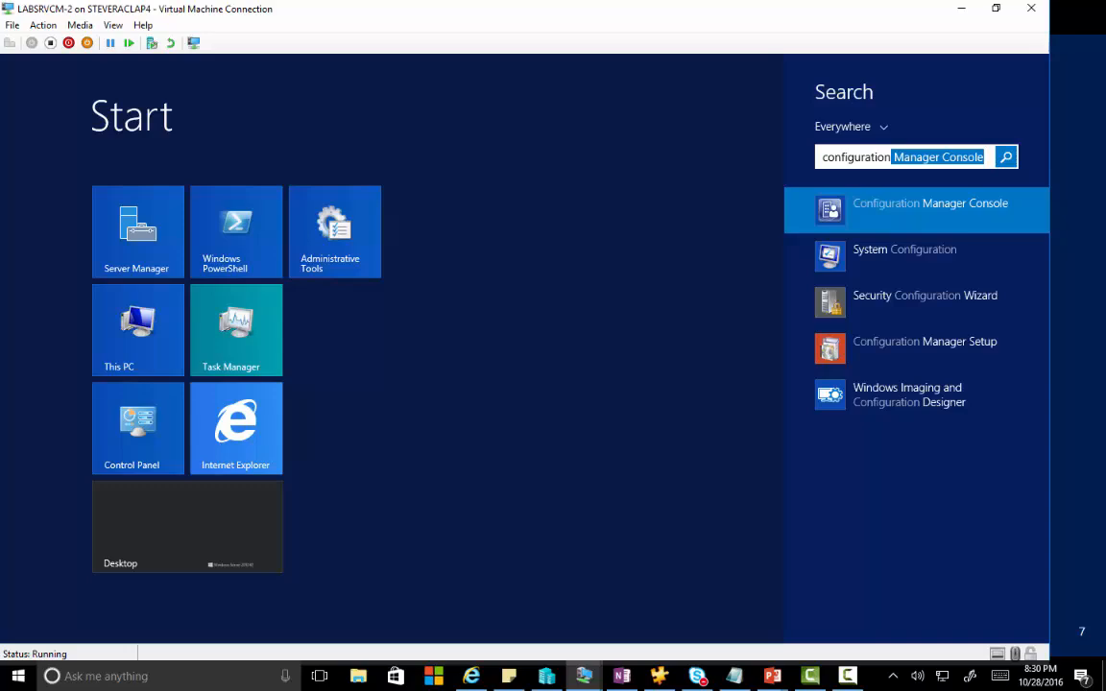
pyautogui.click(941, 208)
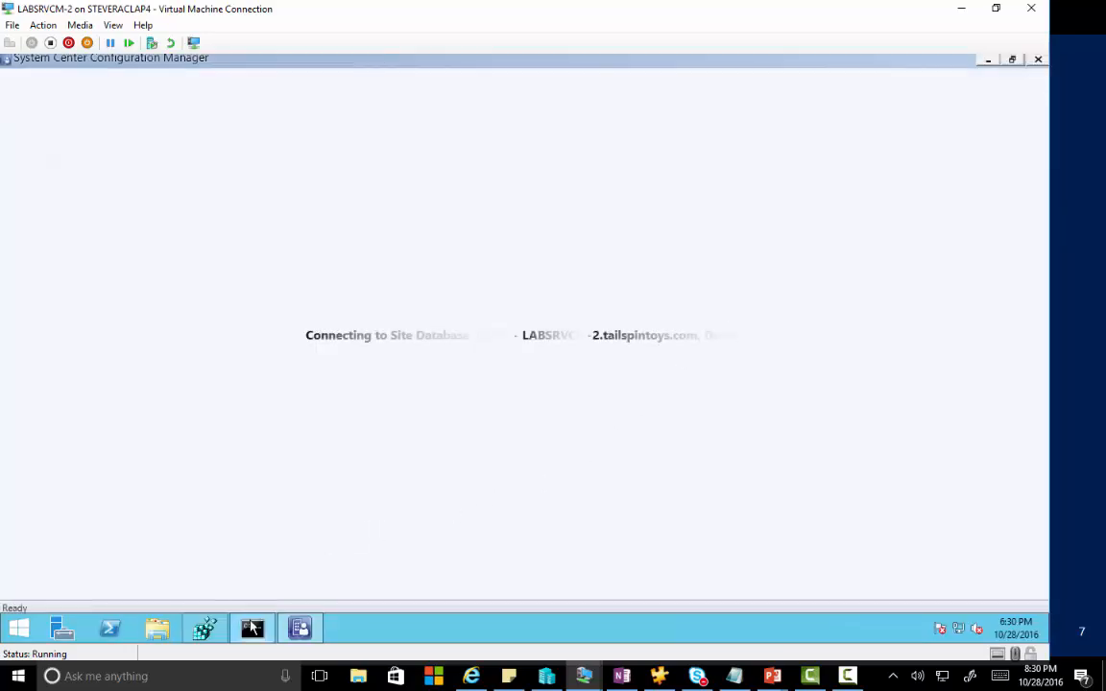
pyautogui.click(252, 627)
pyautogui.click(718, 322)
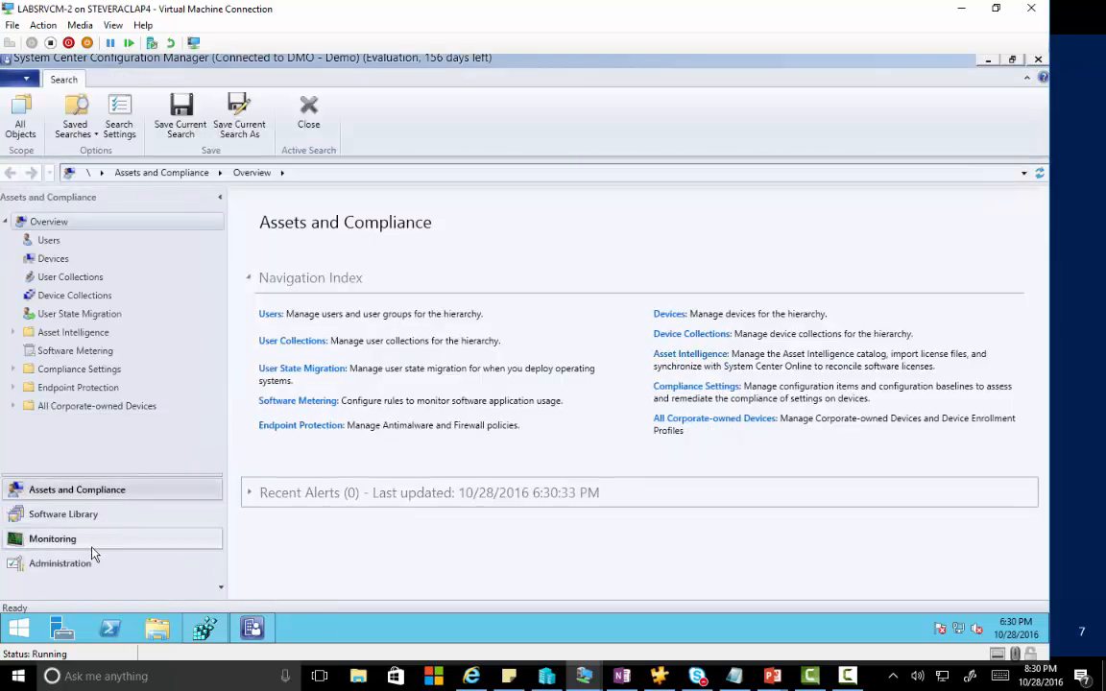
# Check that the DMO - Demo site's properties list CMAGSQL.tailspintoys.com as SQL Server, then cancel.
pyautogui.click(69, 563)
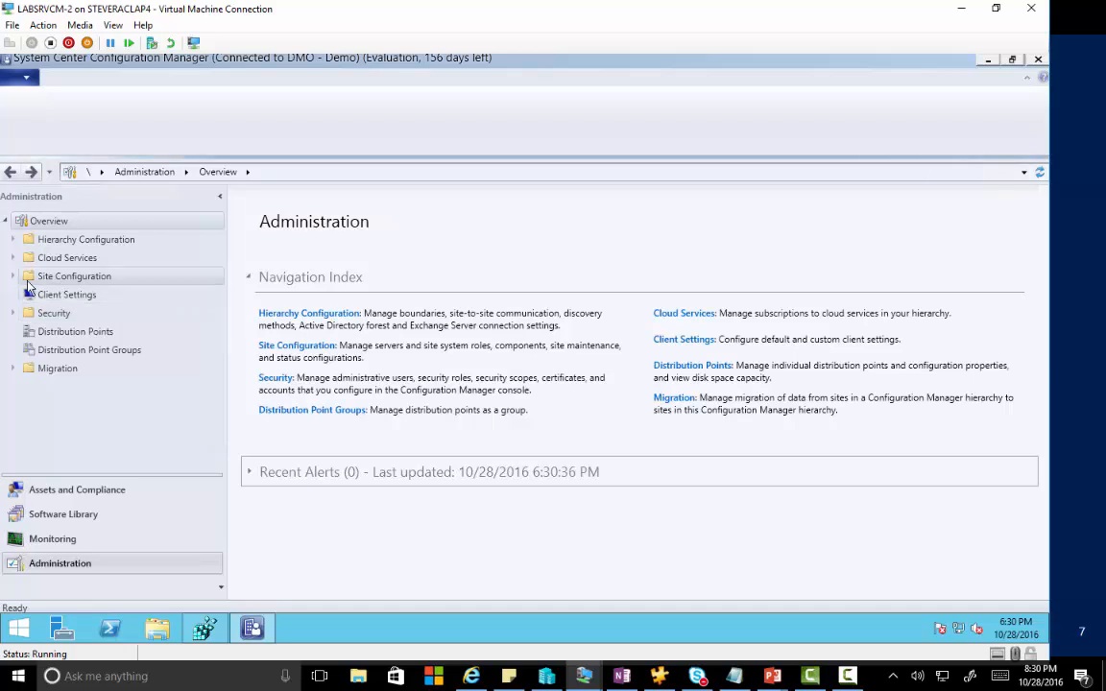
pyautogui.click(29, 278)
pyautogui.click(58, 296)
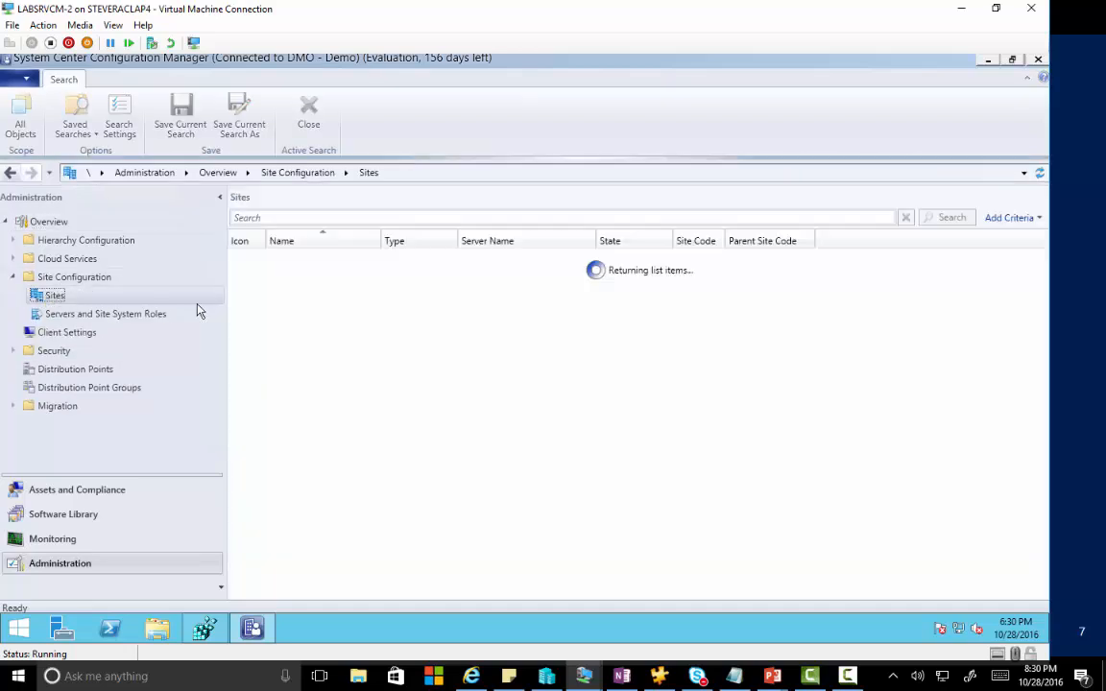
pyautogui.rightClick(320, 258)
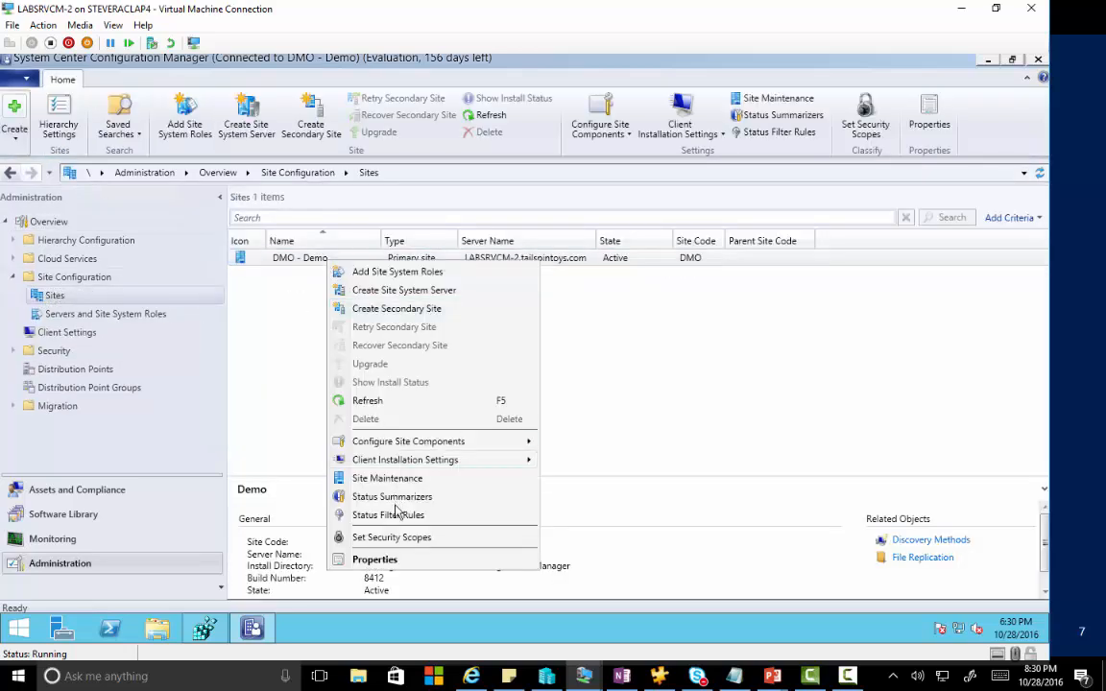
pyautogui.click(394, 559)
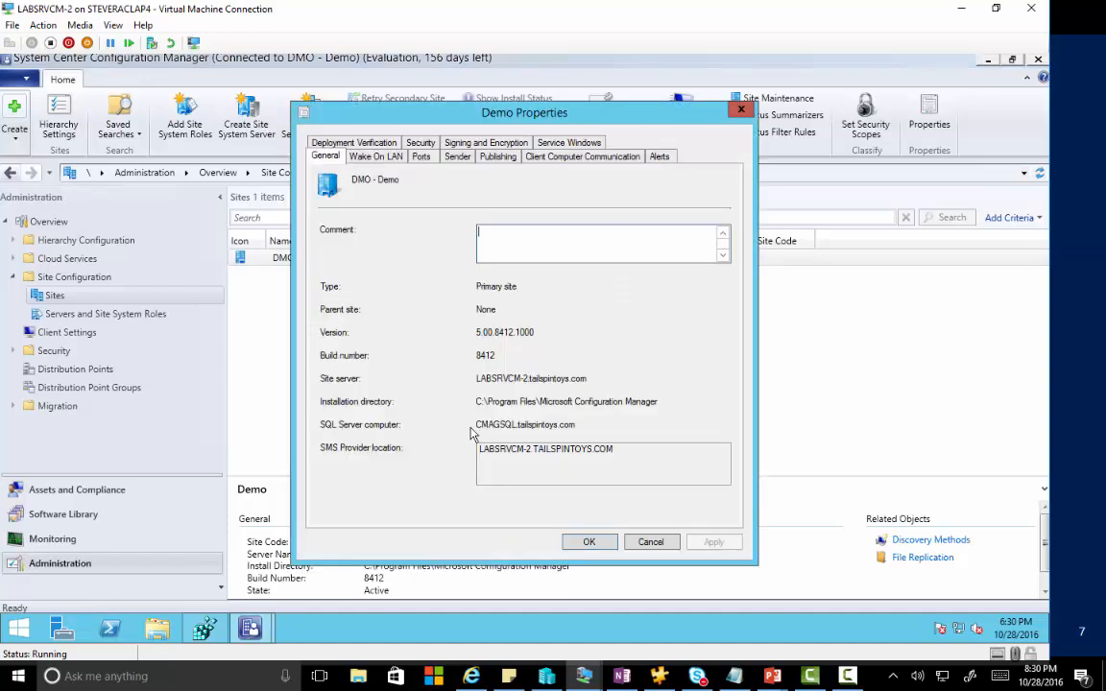
pyautogui.click(650, 542)
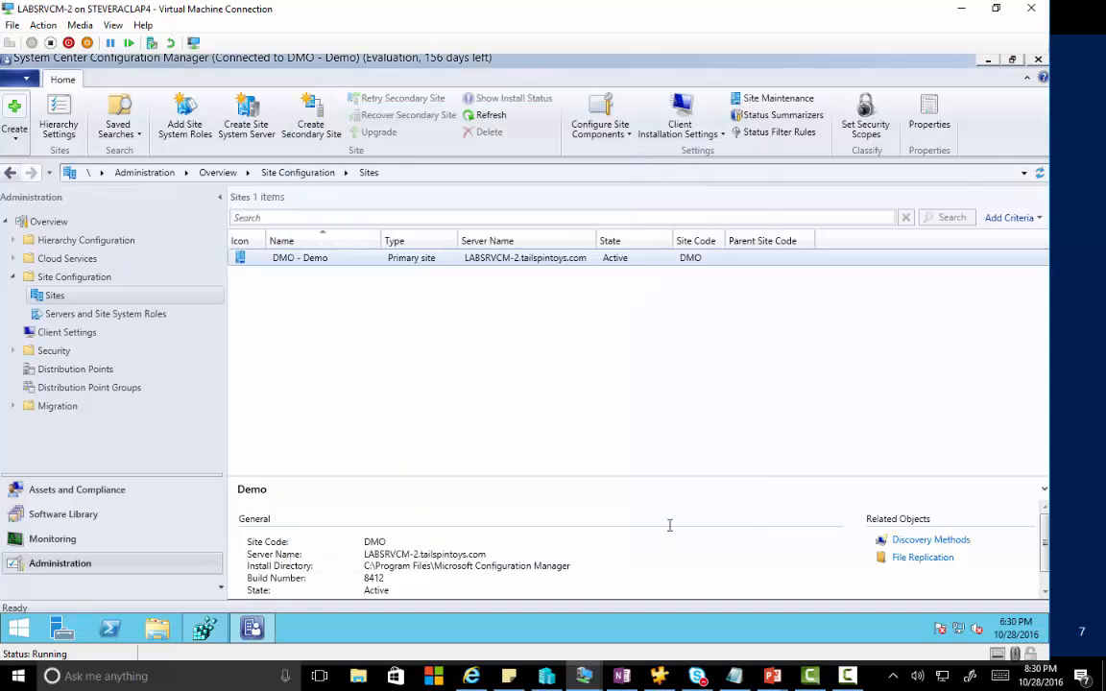
# Close the console, move the VM window aside, and advance to the Tracing and Potential Issues slide.
pyautogui.click(1038, 59)
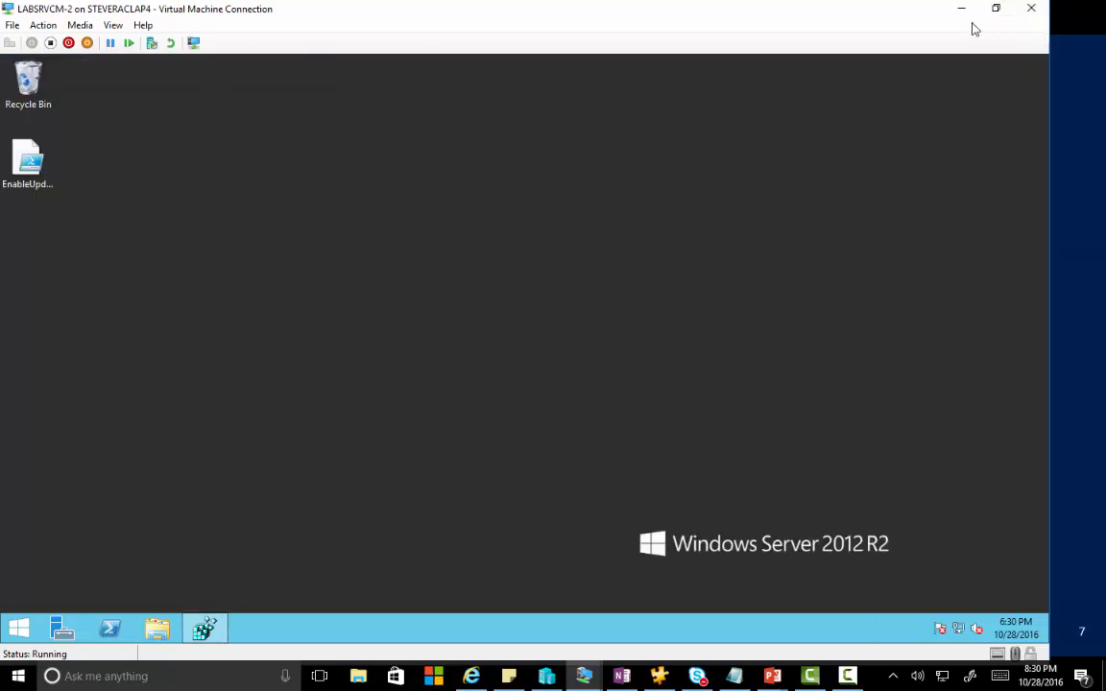
pyautogui.moveTo(809, 11); pyautogui.dragTo(1105, 480)
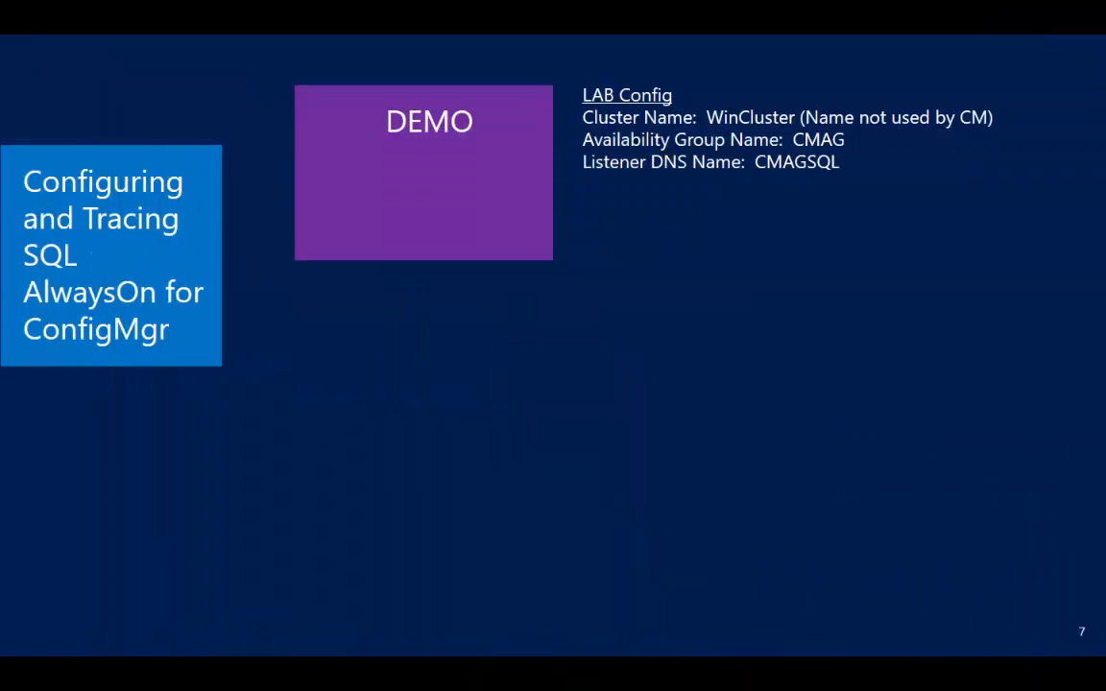
pyautogui.click(799, 384)
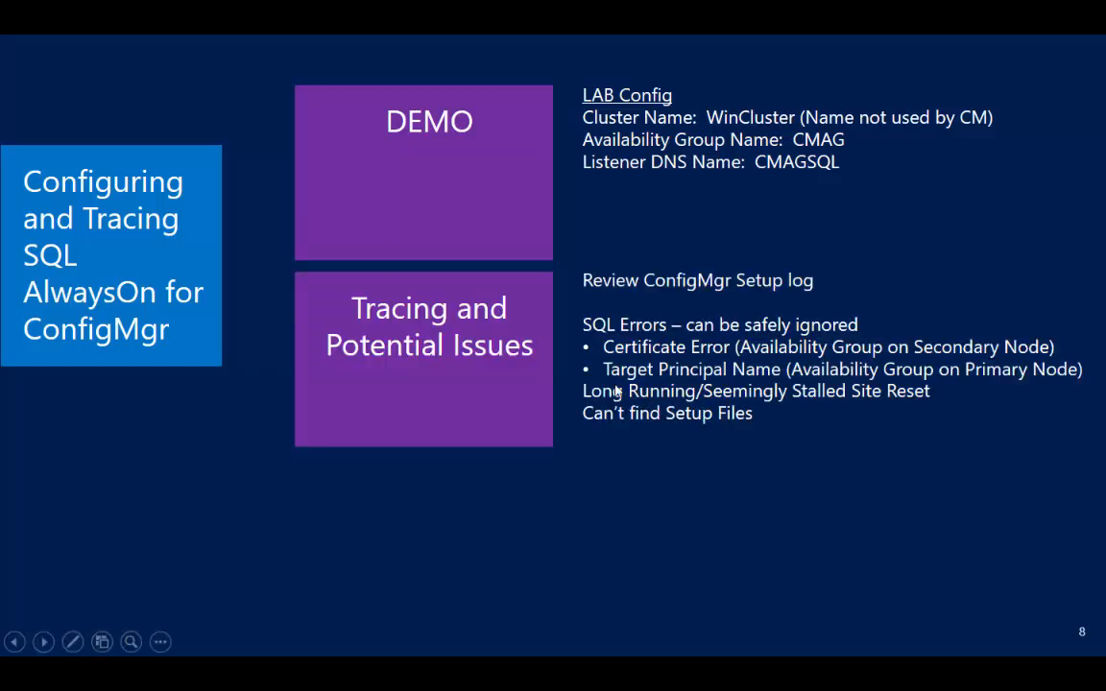